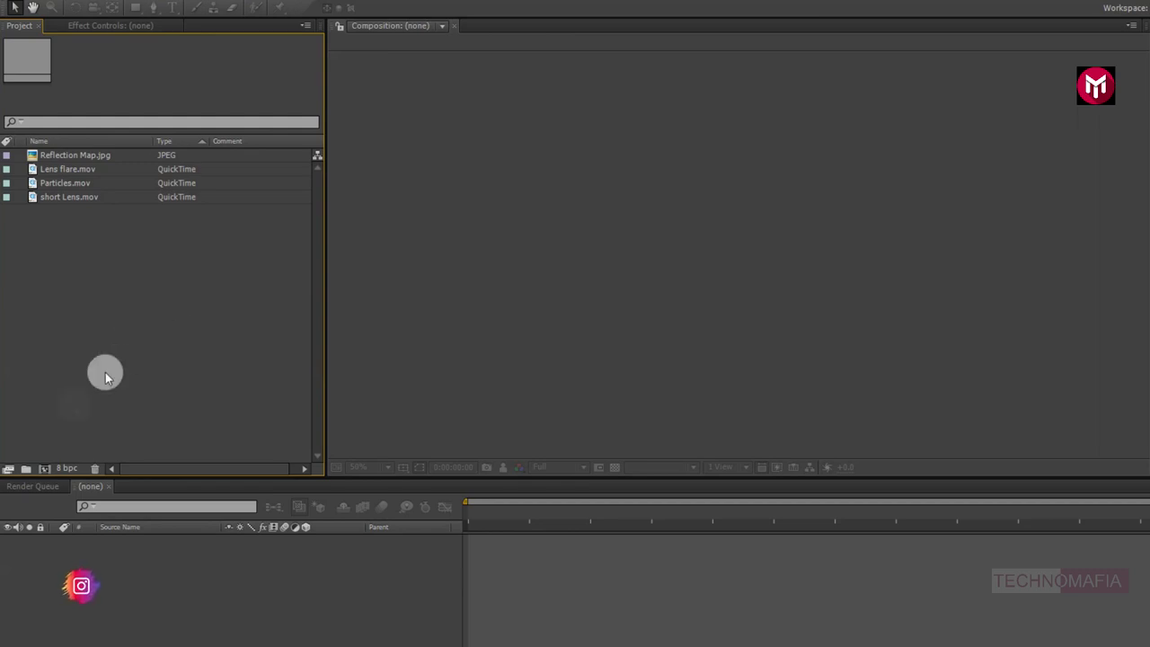
# Create a new 1080p, 30 fps, 0:00:05:00 composition named 'Title Animation'.
pyautogui.click(42, 469)
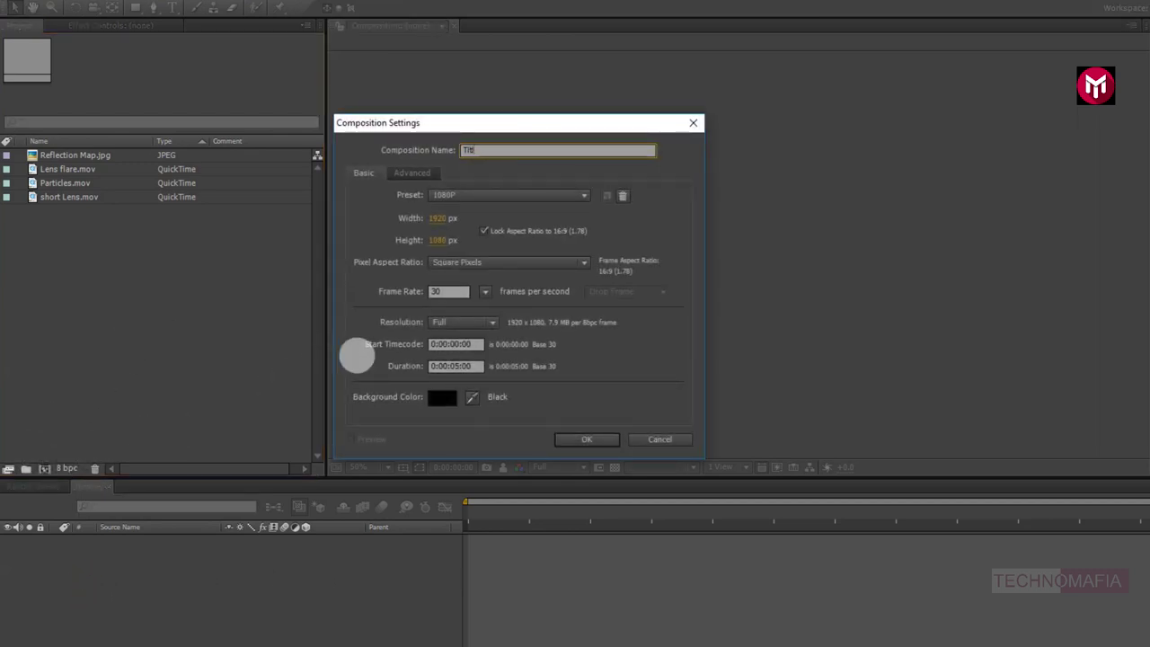
pyautogui.write('Title Animation')
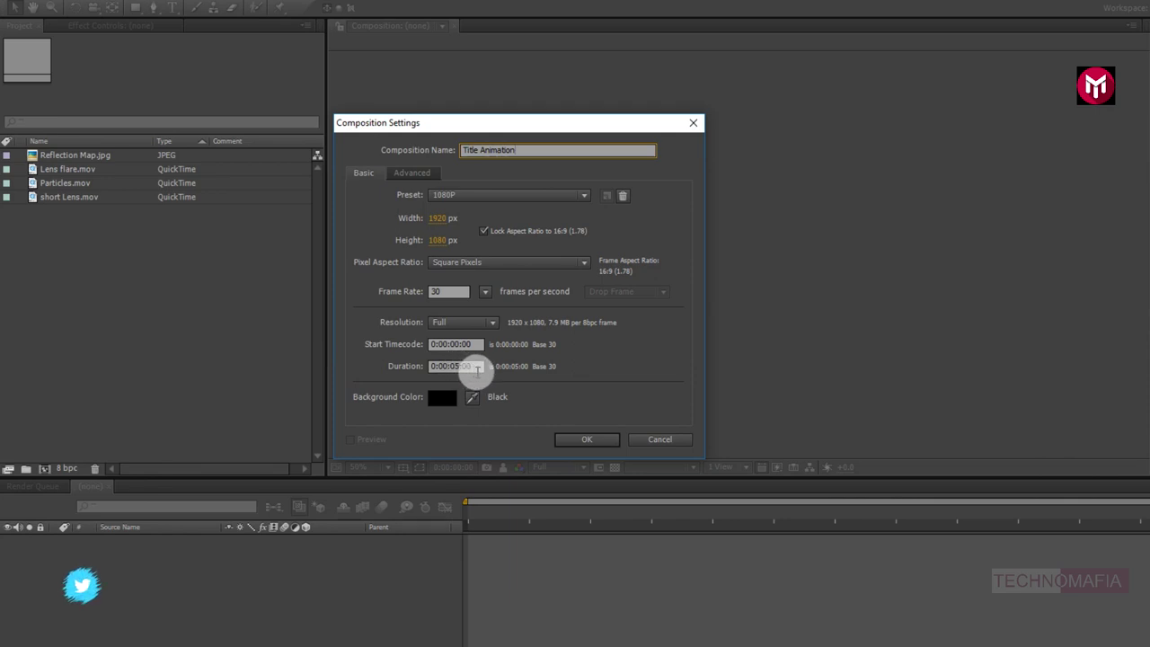
pyautogui.click(580, 439)
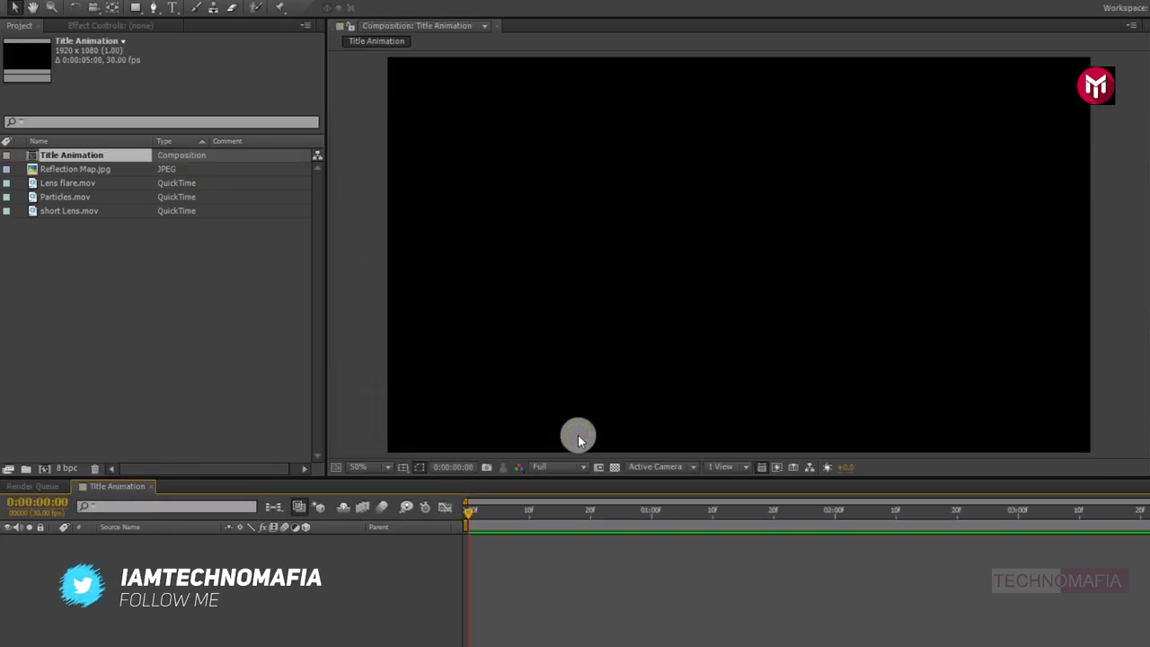
# Add a full-frame solid layer named BG to the composition.
pyautogui.rightClick(148, 590)
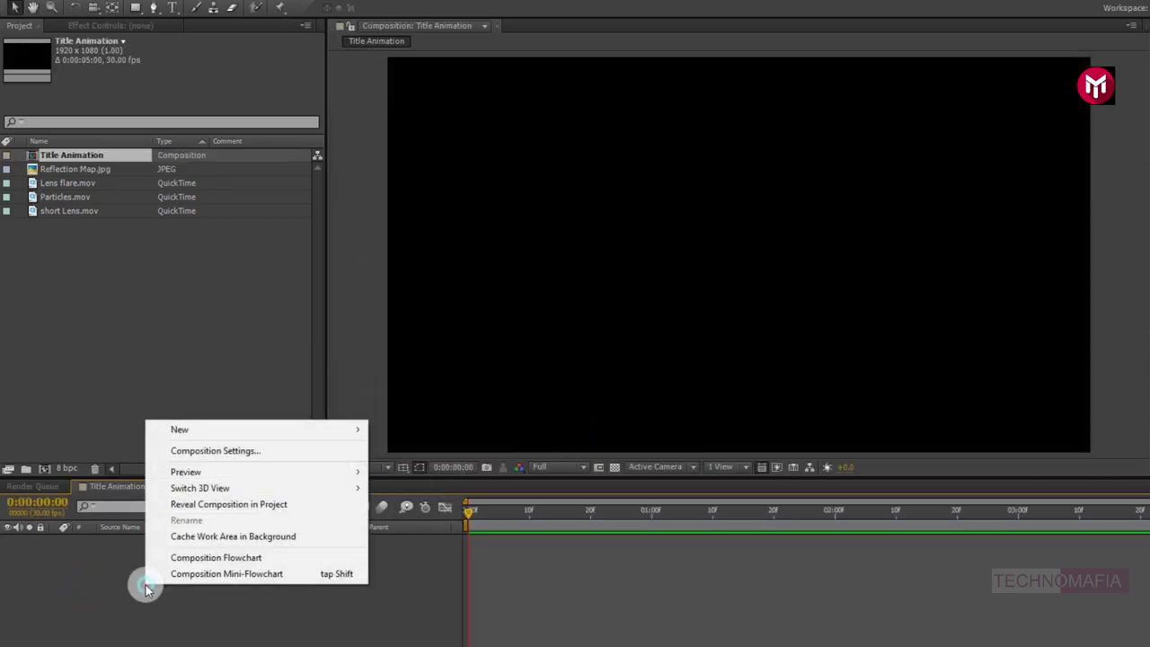
pyautogui.moveTo(236, 431)
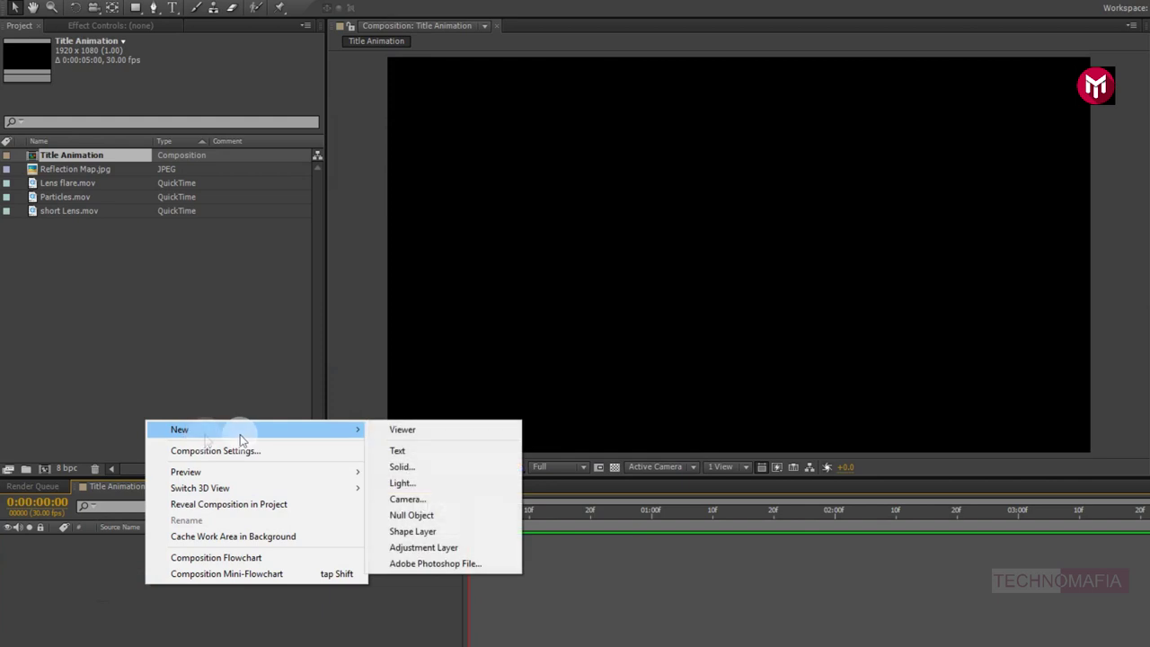
pyautogui.click(480, 467)
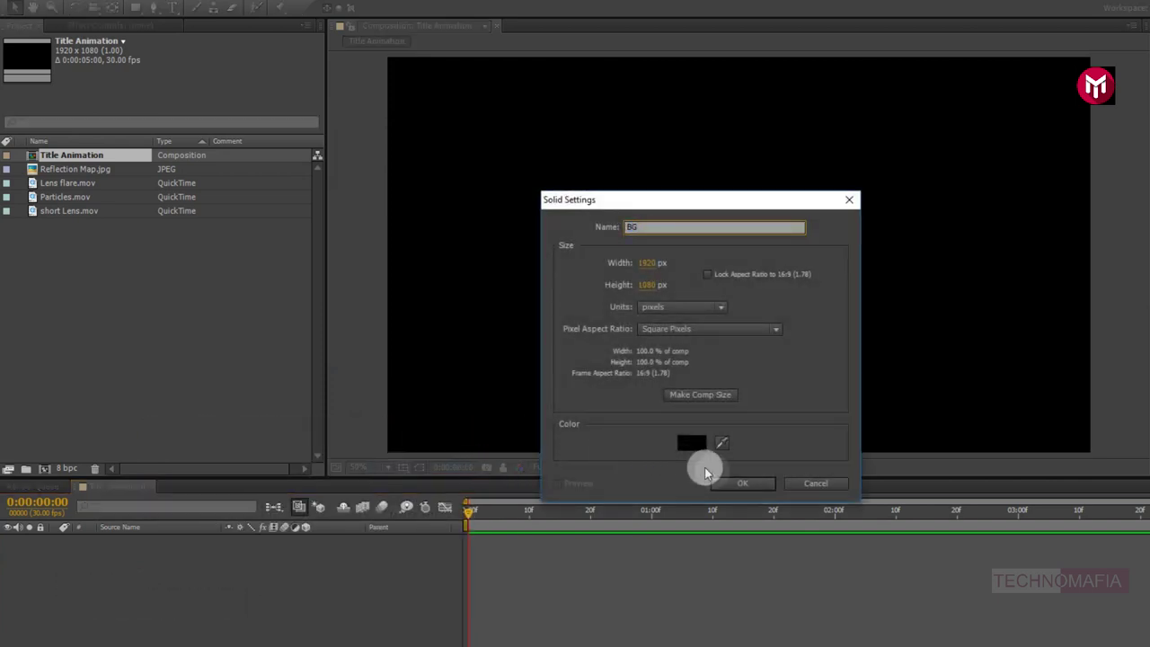
pyautogui.click(722, 484)
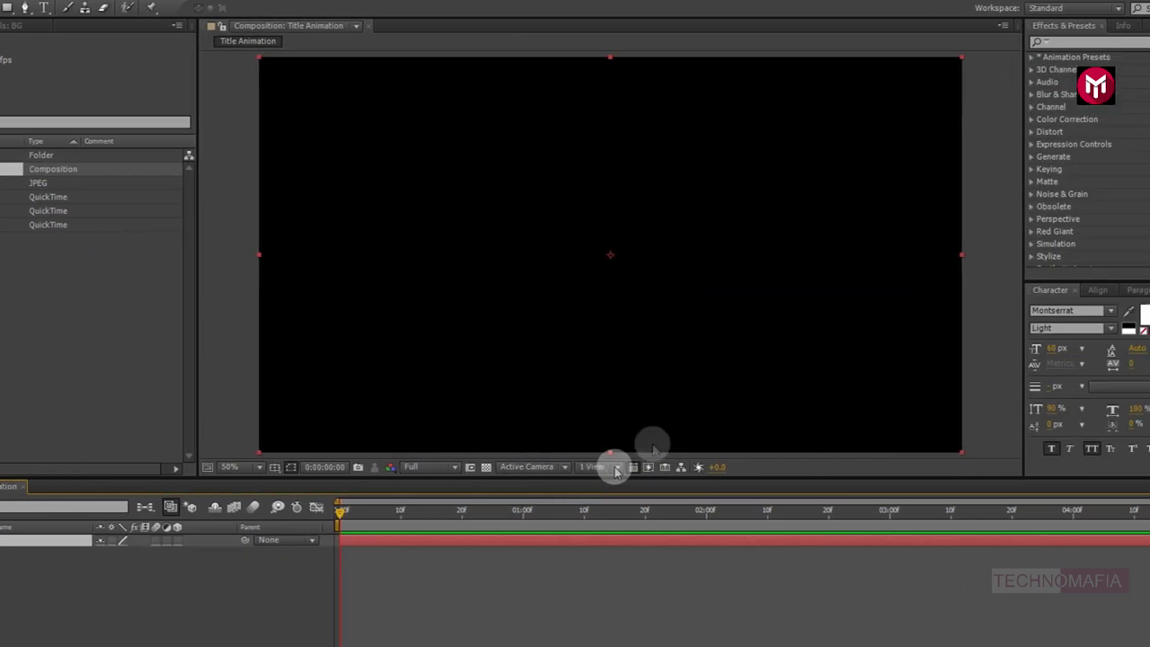
# Apply the Ramp effect to the BG layer.
pyautogui.click(1031, 41)
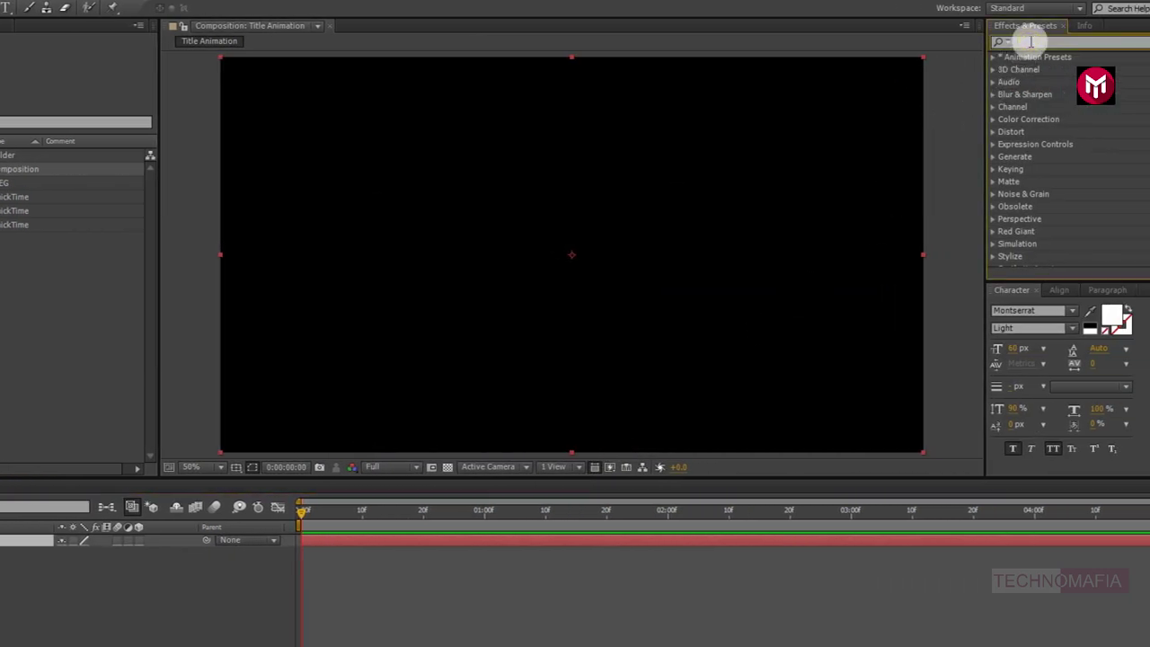
pyautogui.write('ramp')
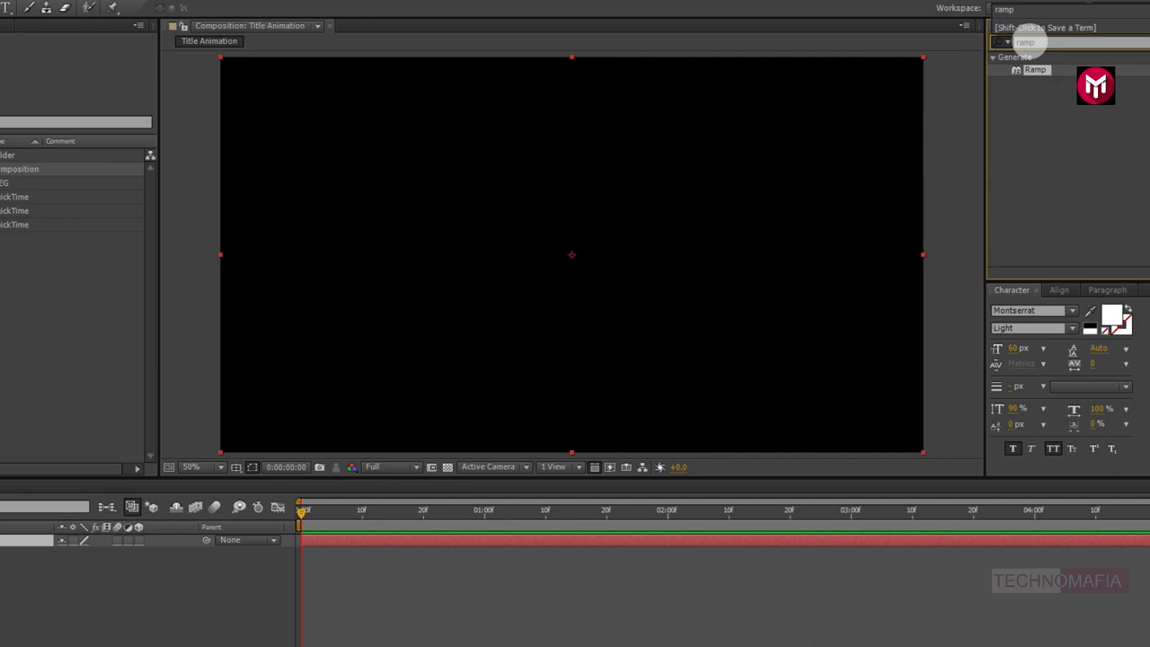
pyautogui.doubleClick(1042, 71)
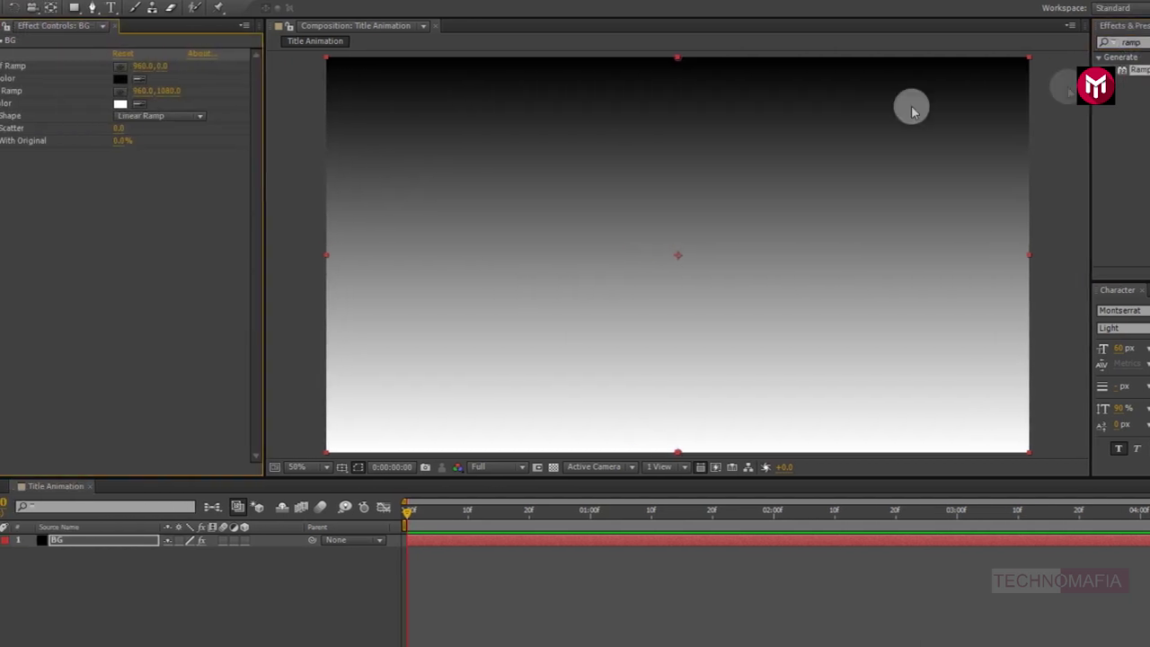
# Set the ramp's Start Color to dark brown 36322C and End Color to black.
pyautogui.click(119, 79)
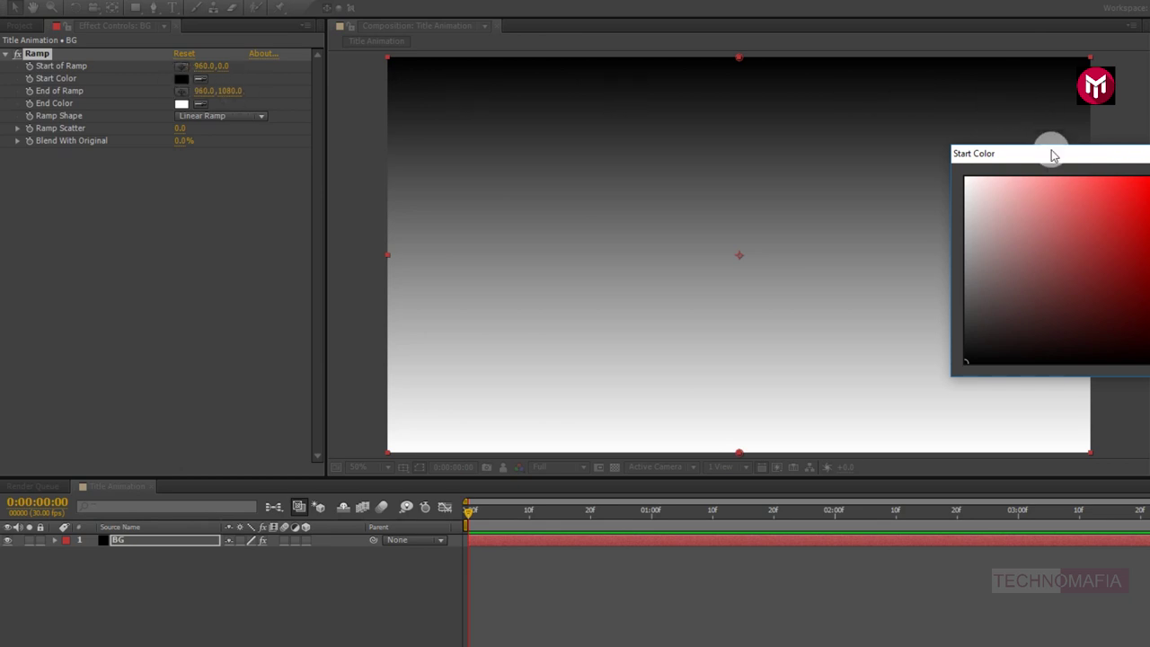
pyautogui.moveTo(1053, 148); pyautogui.dragTo(545, 150)
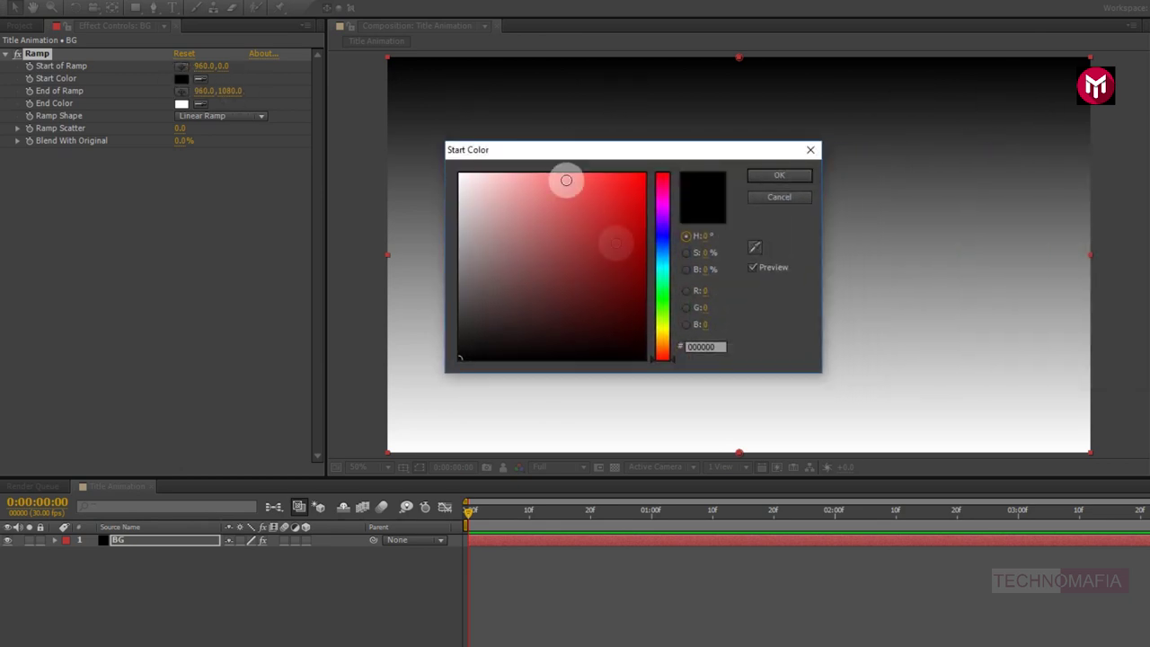
pyautogui.click(659, 348)
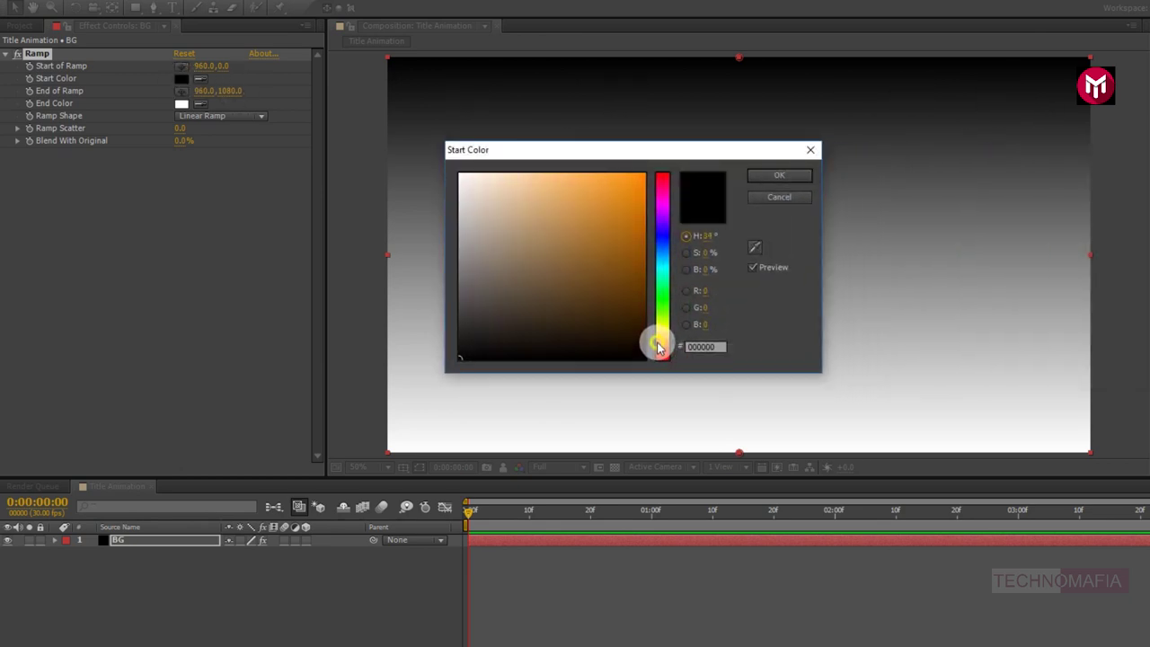
pyautogui.click(492, 320)
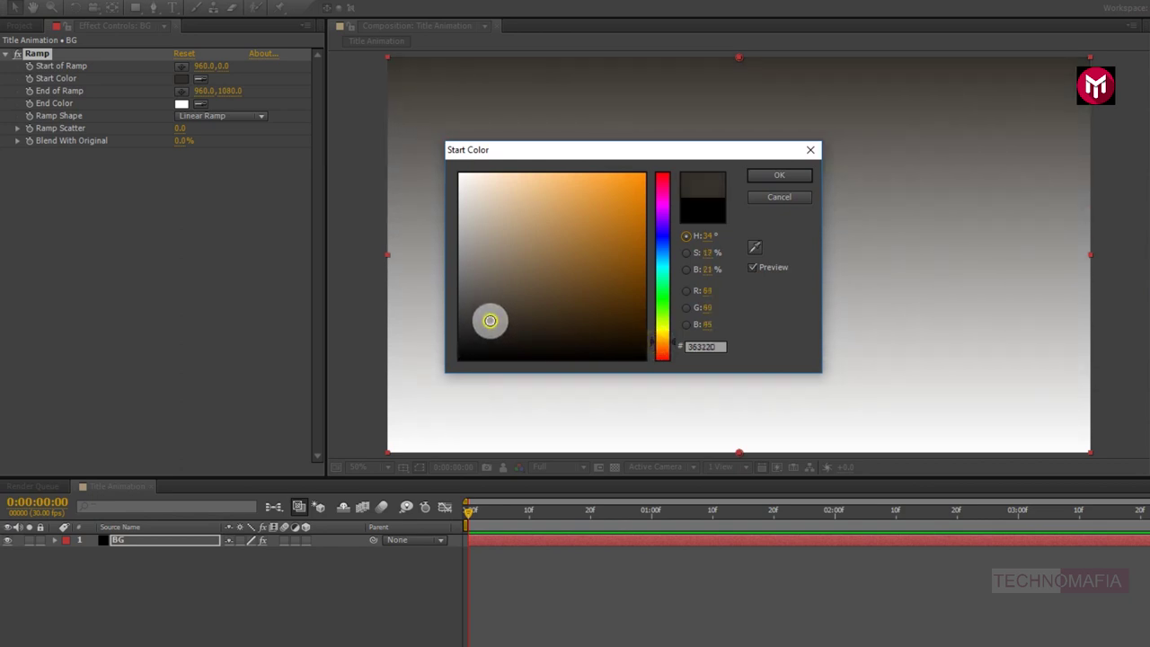
pyautogui.click(767, 176)
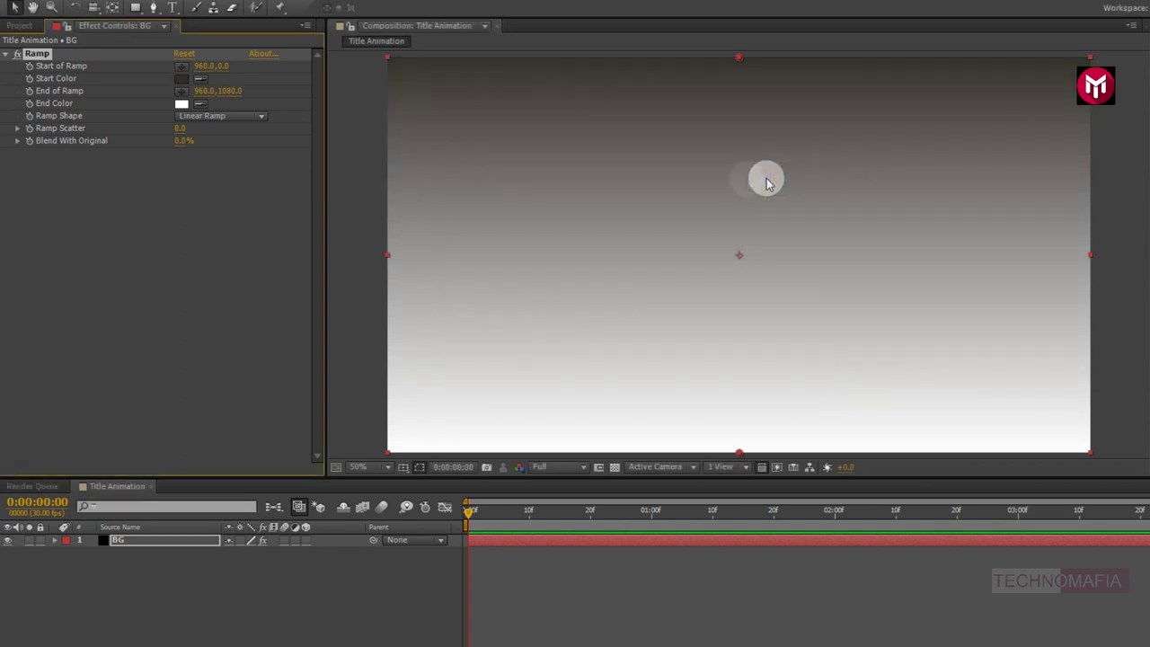
pyautogui.click(175, 106)
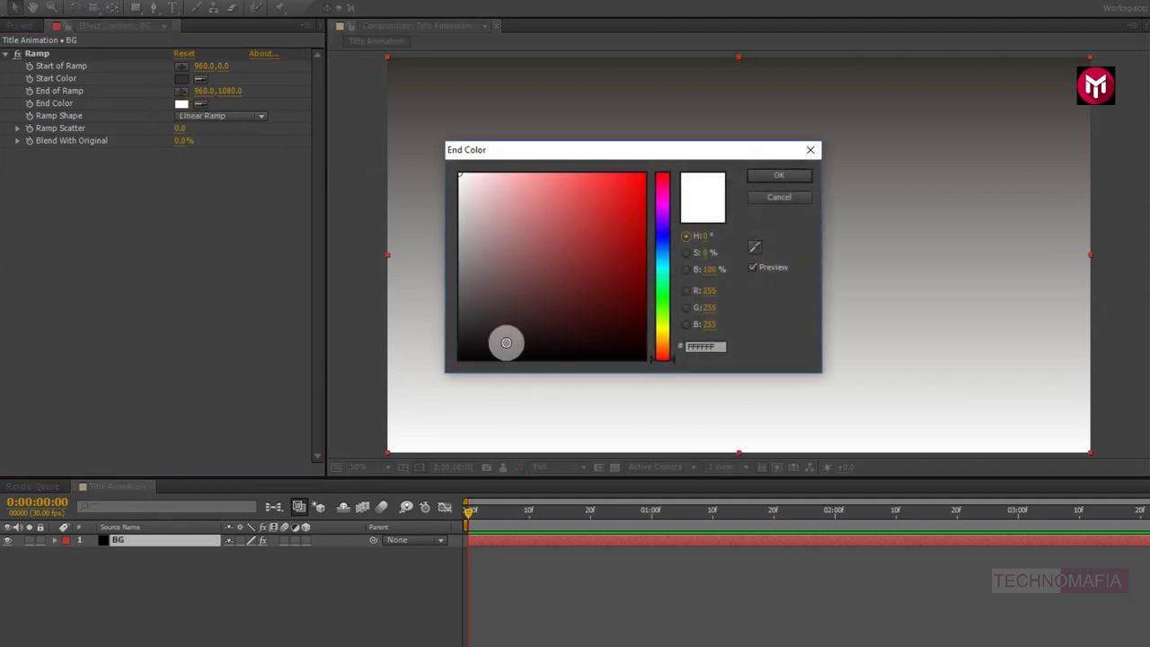
pyautogui.click(458, 358)
pyautogui.click(764, 178)
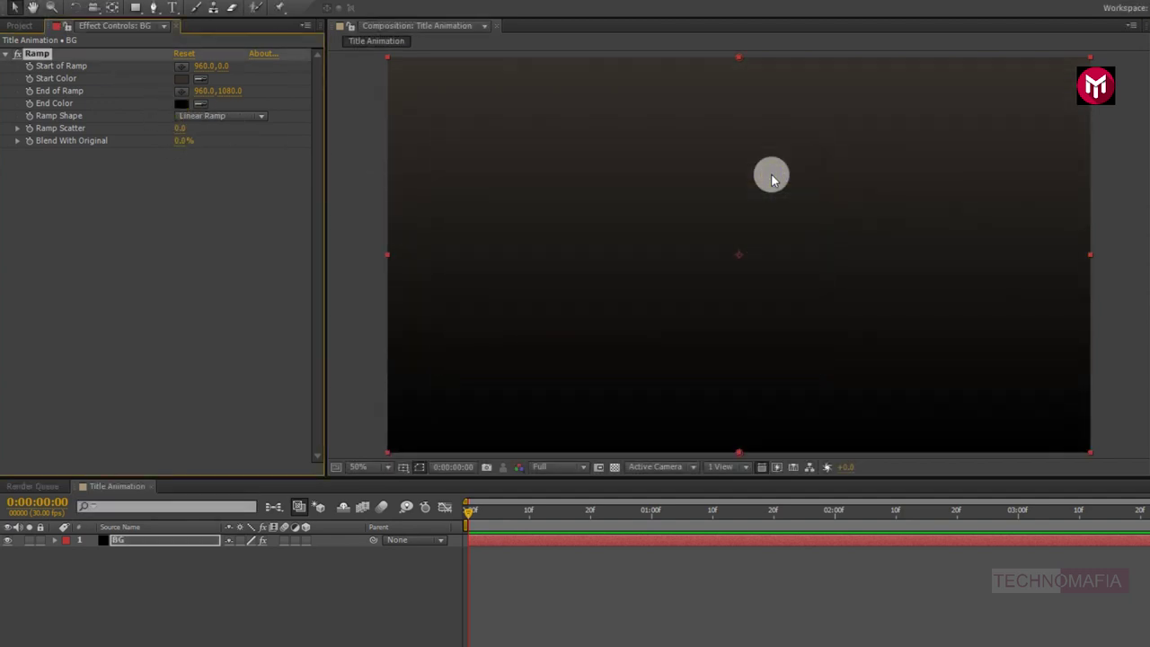
# Place the ramp start at top centre, end at bottom-right, Radial shape, scatter 300.
pyautogui.click(179, 69)
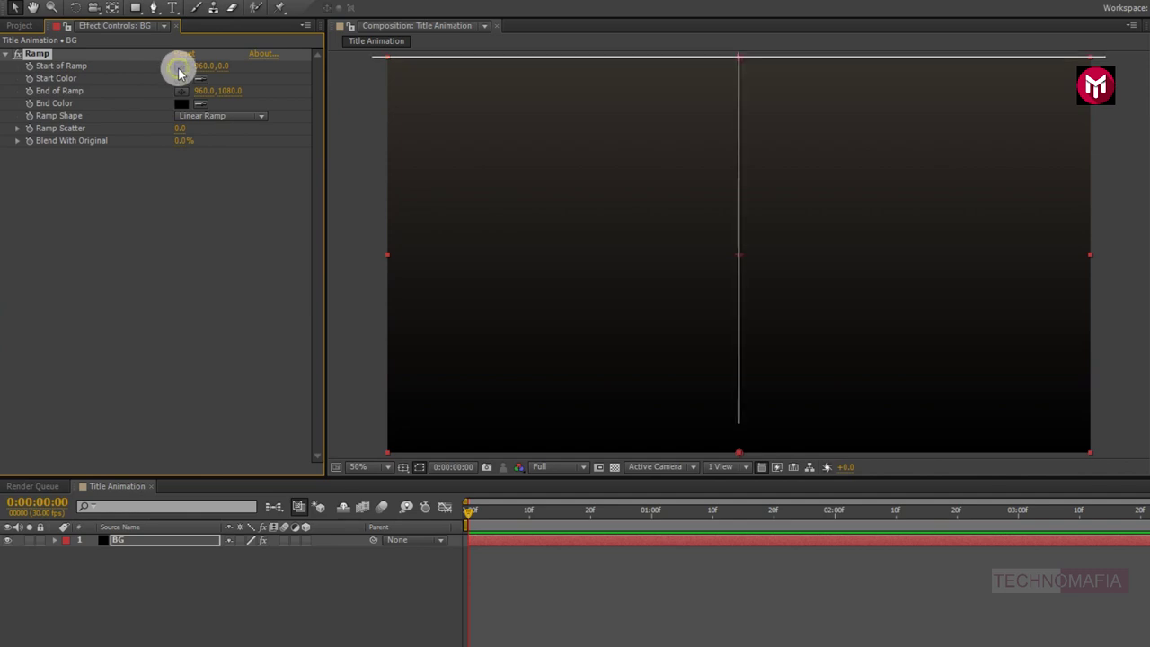
pyautogui.click(739, 58)
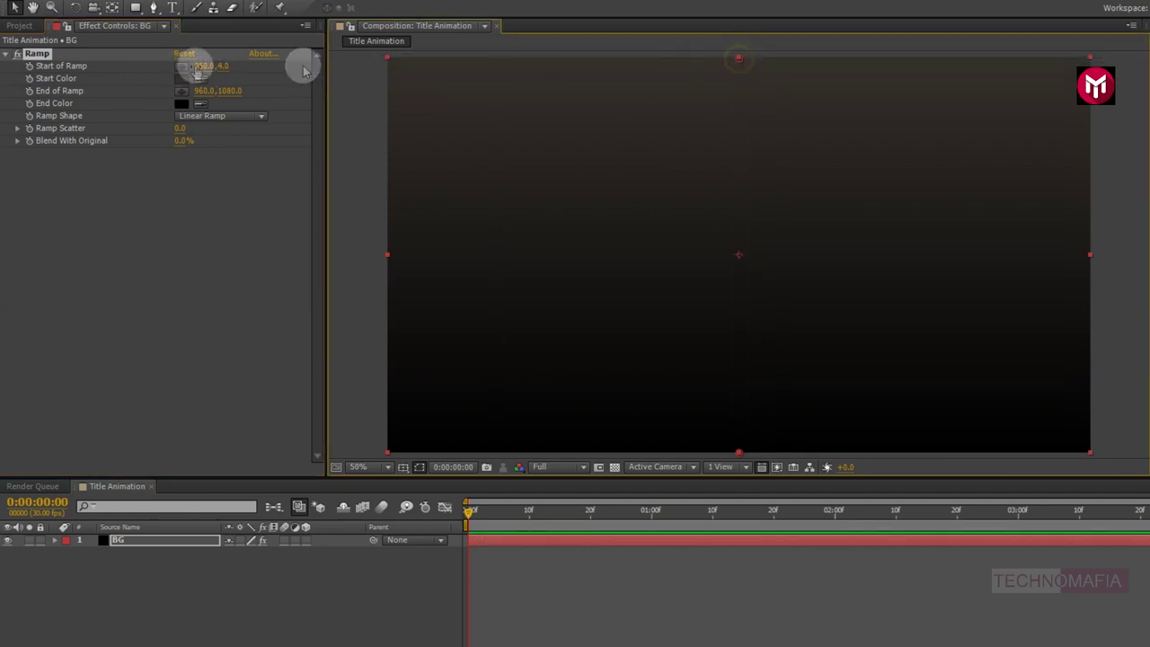
pyautogui.click(181, 94)
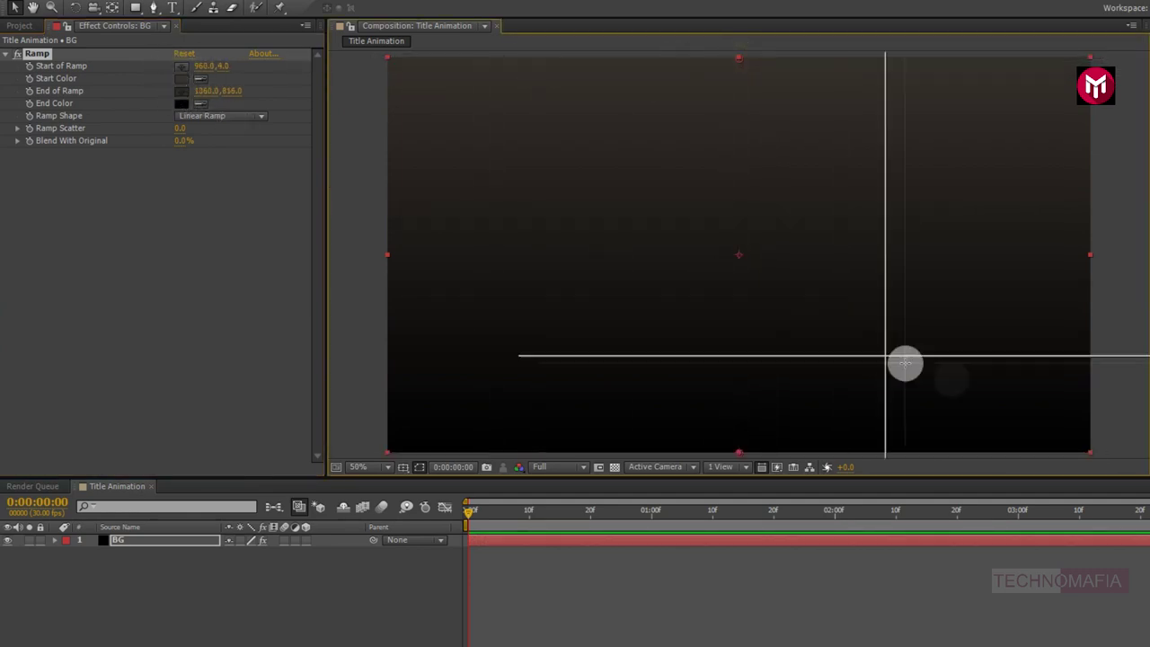
pyautogui.click(1091, 454)
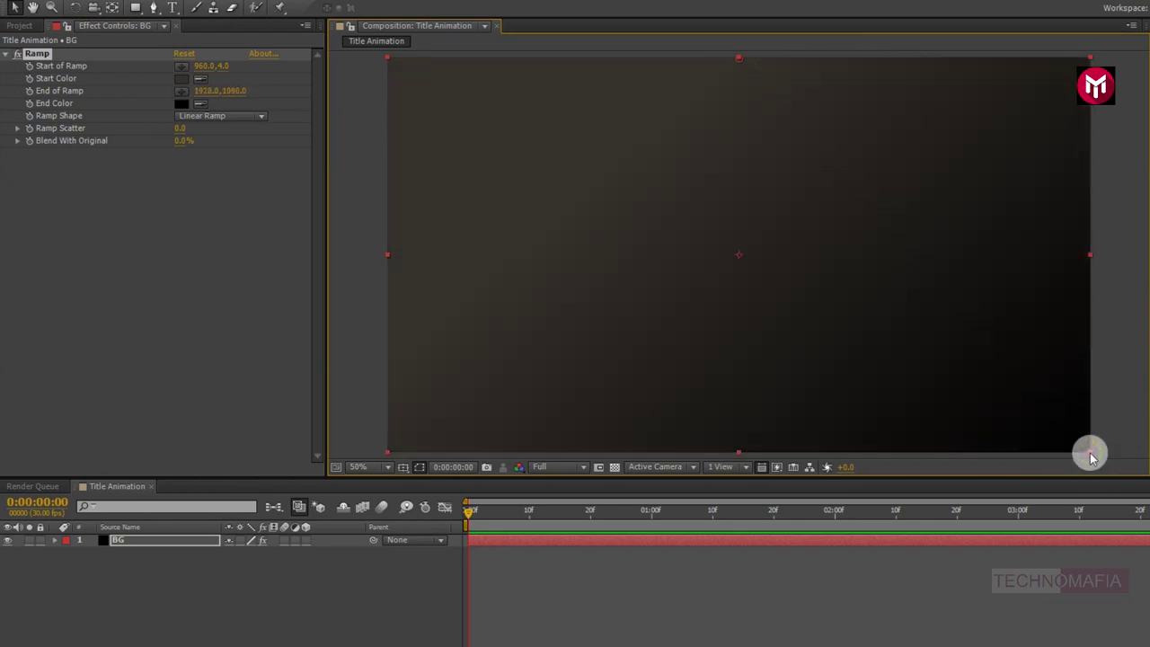
pyautogui.click(220, 117)
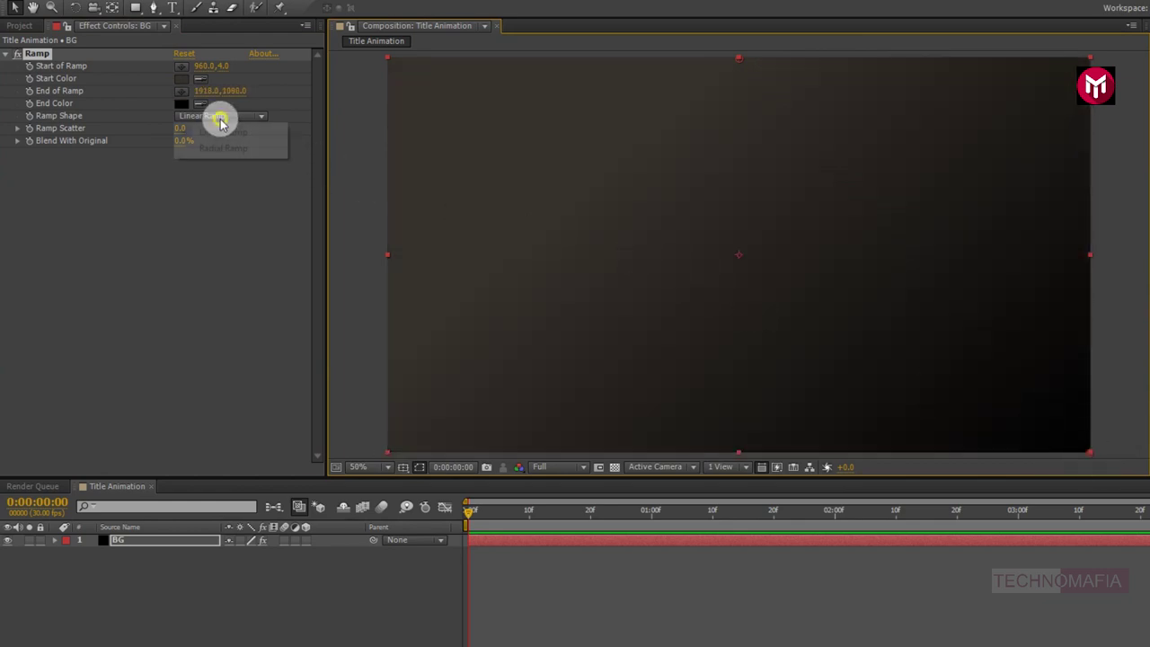
pyautogui.click(216, 148)
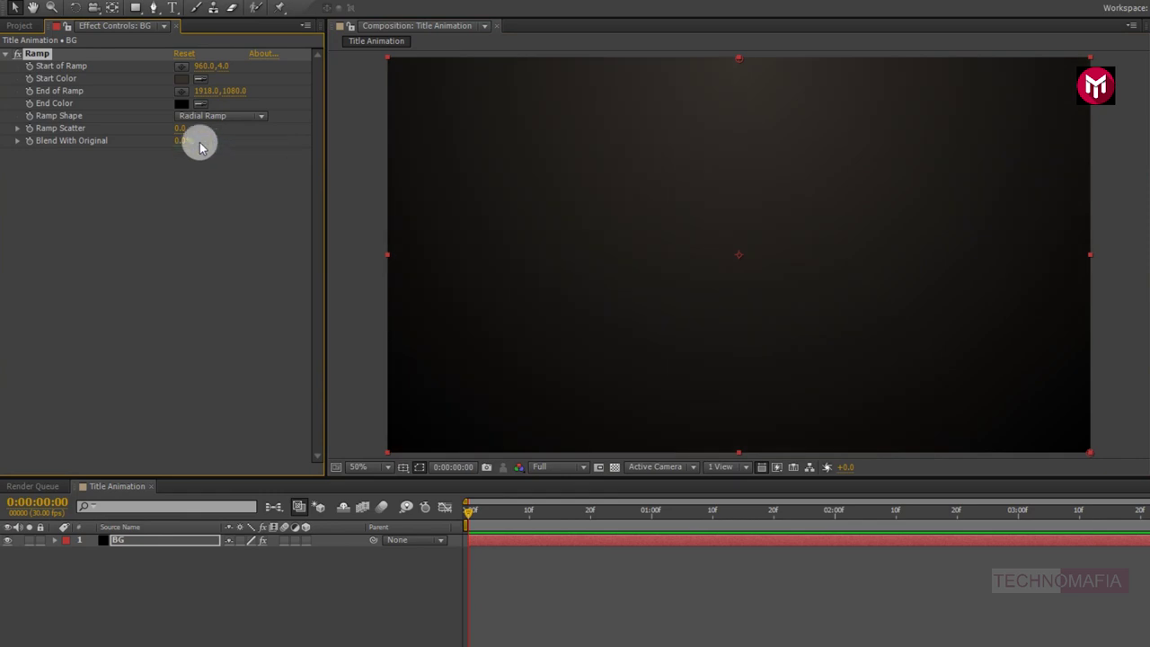
pyautogui.click(179, 132)
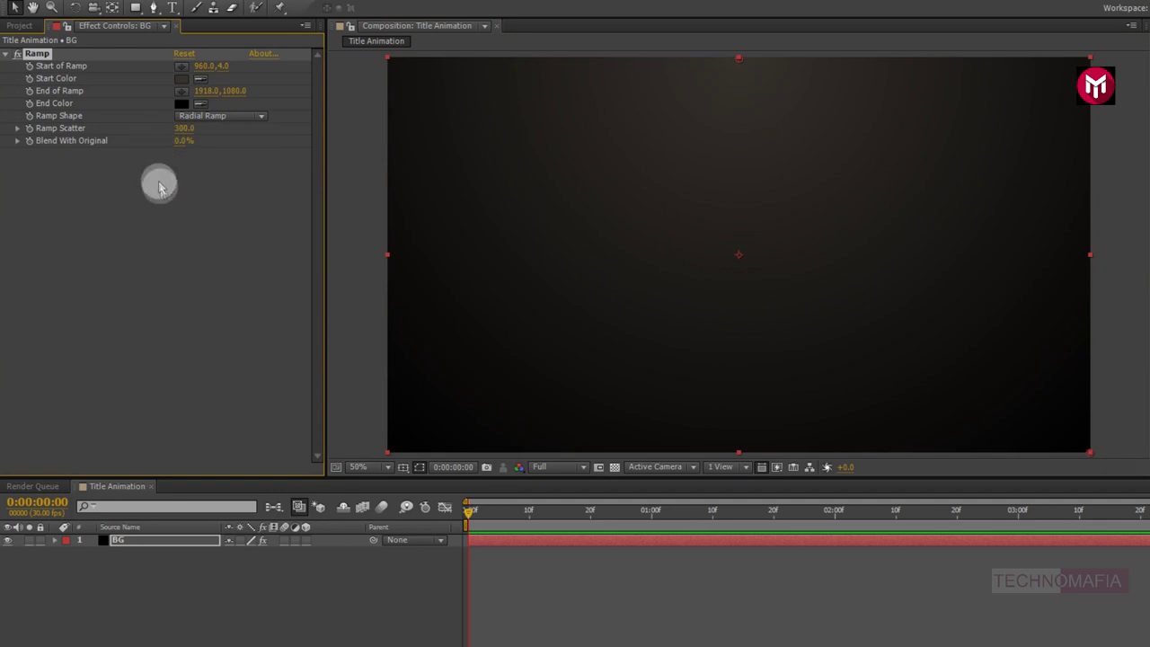
# Type an 'ANIMATION' text layer at frame centre with 100% vertical scale.
pyautogui.click(173, 9)
pyautogui.click(680, 253)
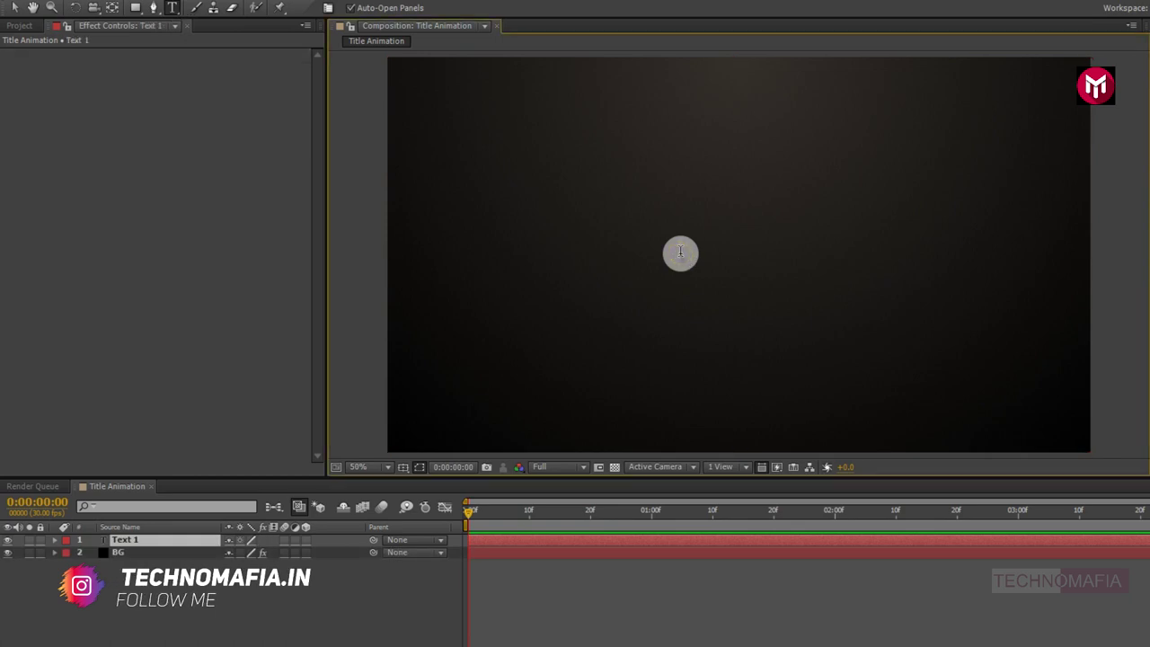
pyautogui.write('ANIMAT')
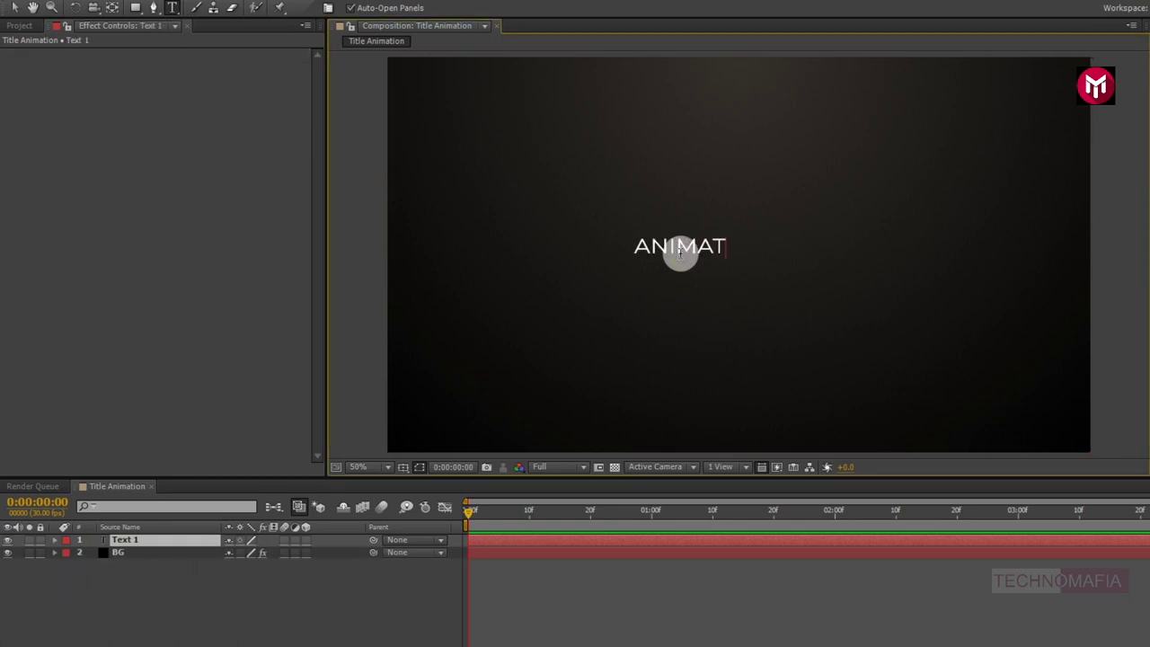
pyautogui.write('ION')
pyautogui.hotkey('ctrl', 'a')
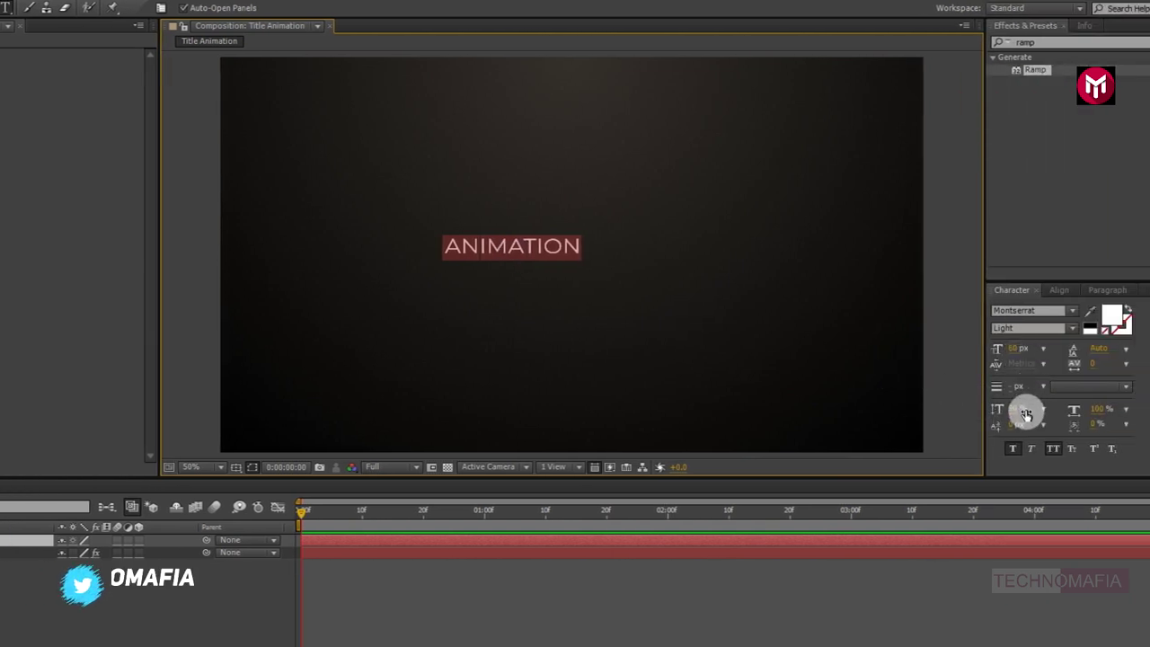
pyautogui.click(1043, 409)
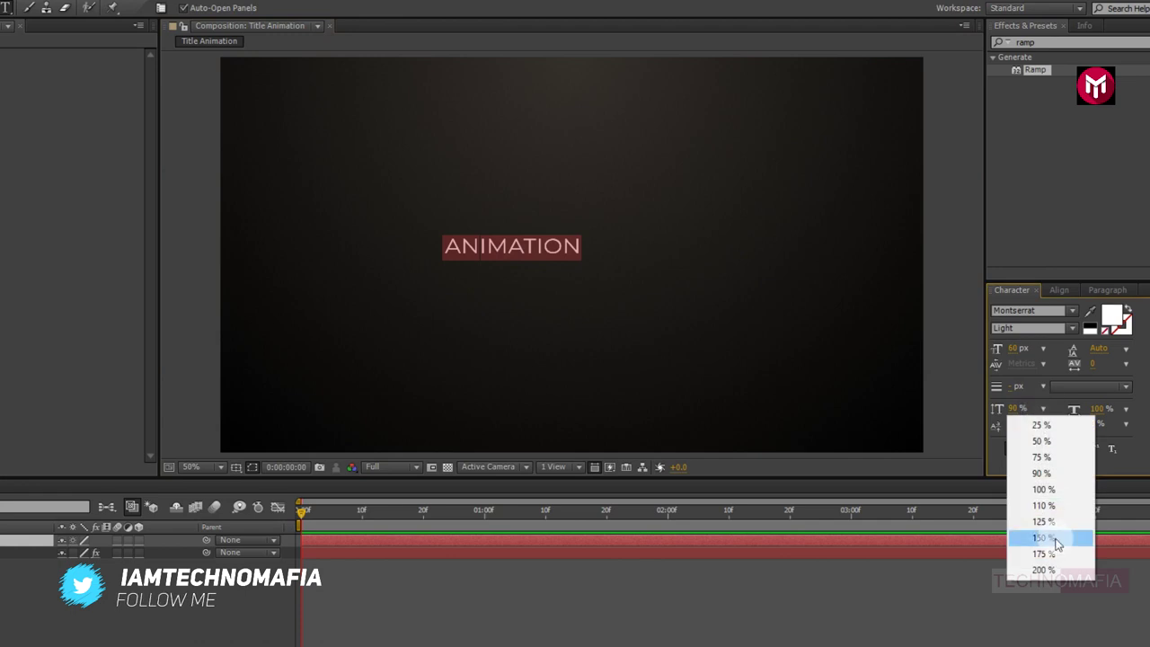
pyautogui.click(1047, 489)
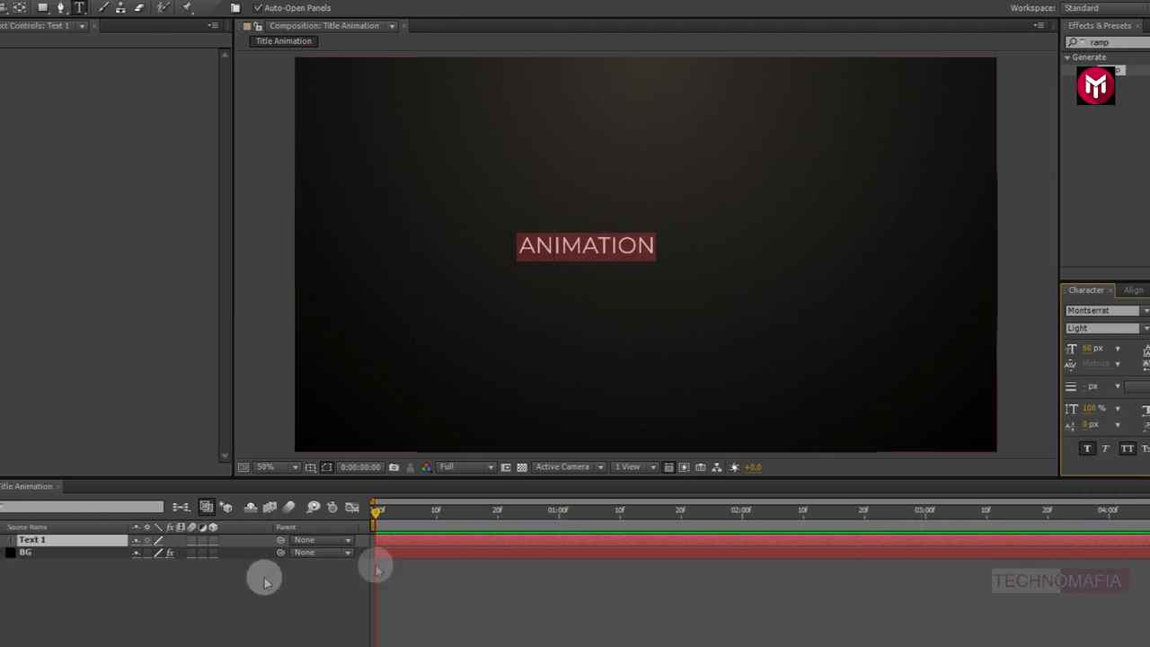
# Enlarge the ANIMATION font size and centre it horizontally and vertically.
pyautogui.click(26, 591)
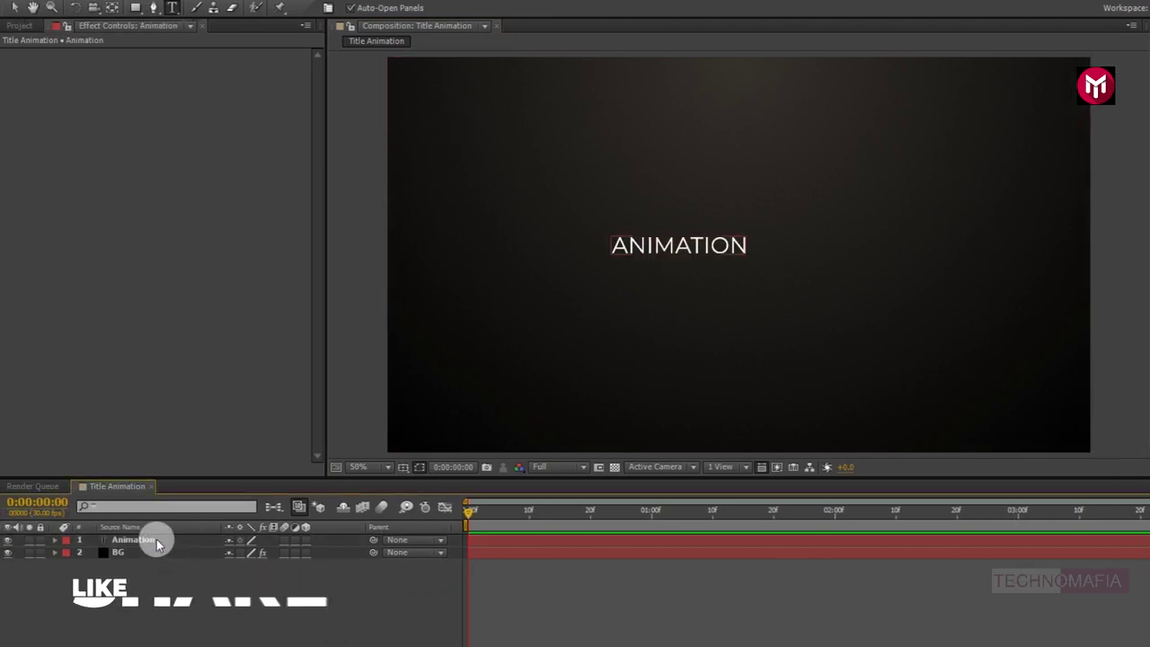
pyautogui.click(171, 540)
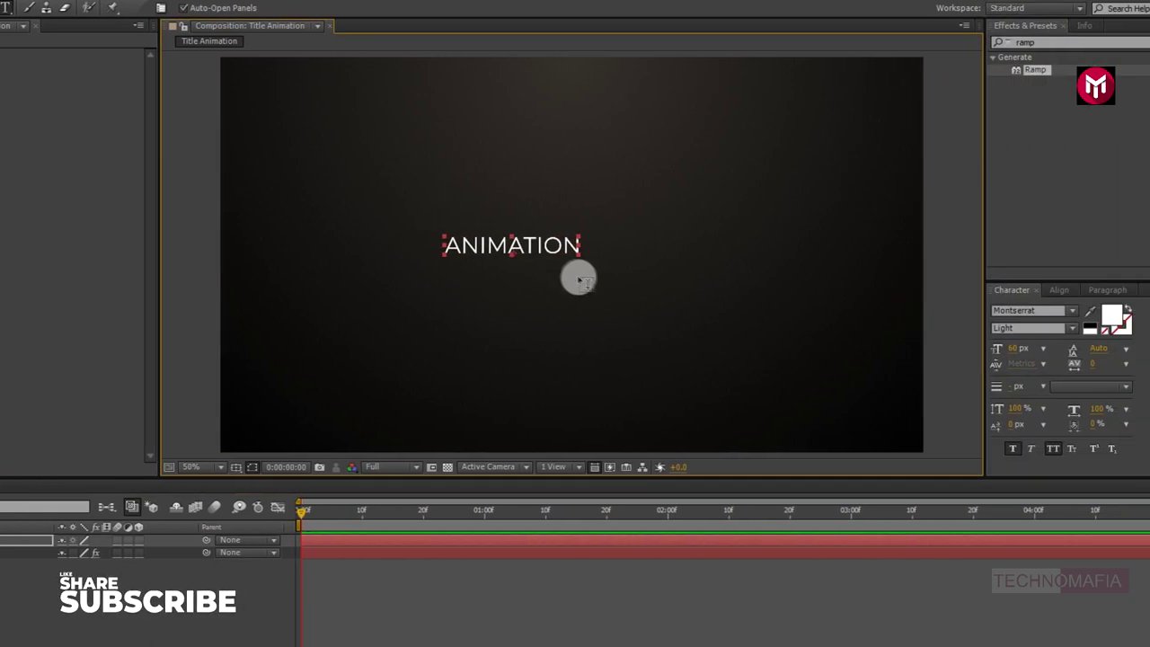
pyautogui.doubleClick(543, 249)
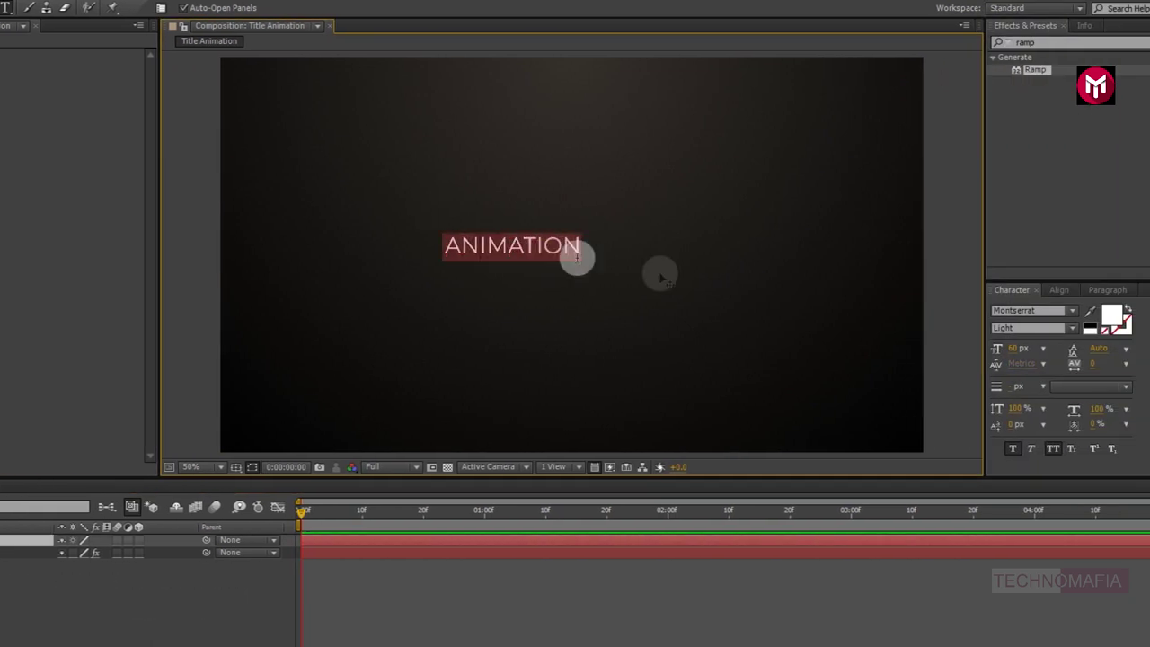
pyautogui.moveTo(1015, 349); pyautogui.dragTo(1041, 349)
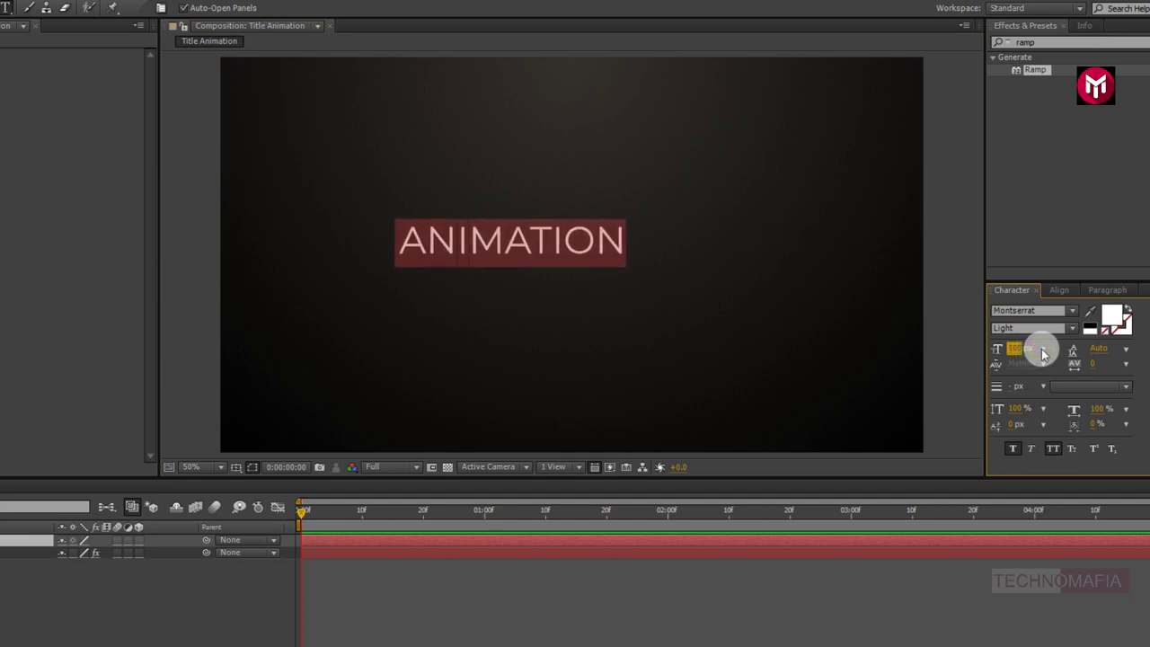
pyautogui.click(1058, 290)
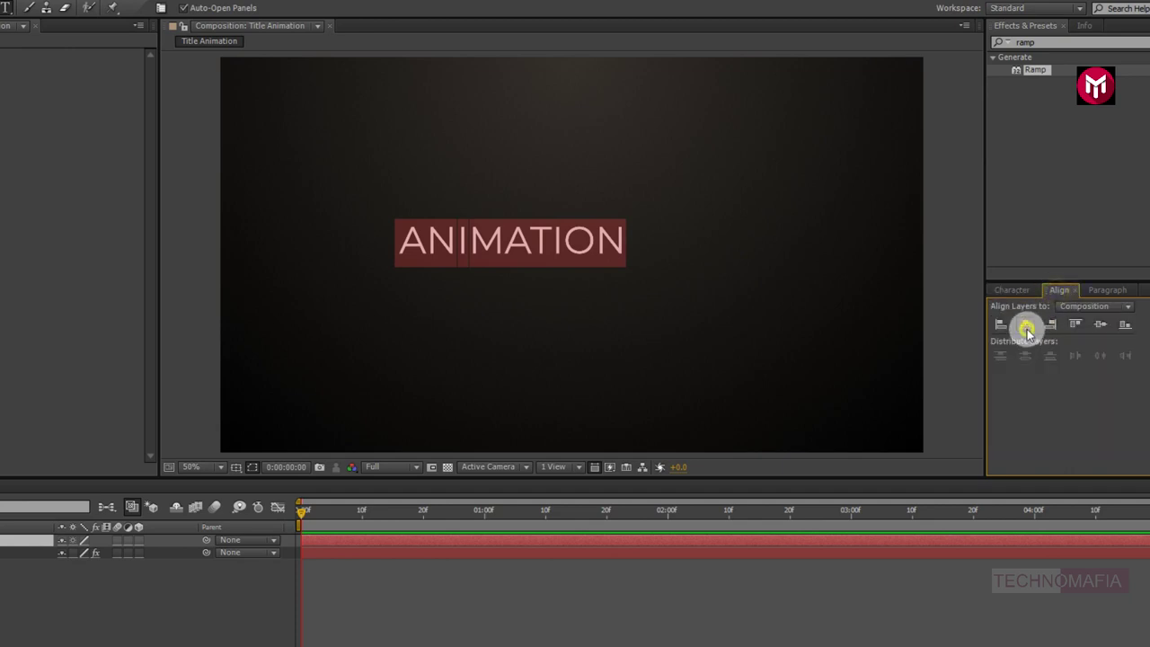
pyautogui.click(1026, 327)
pyautogui.click(1099, 325)
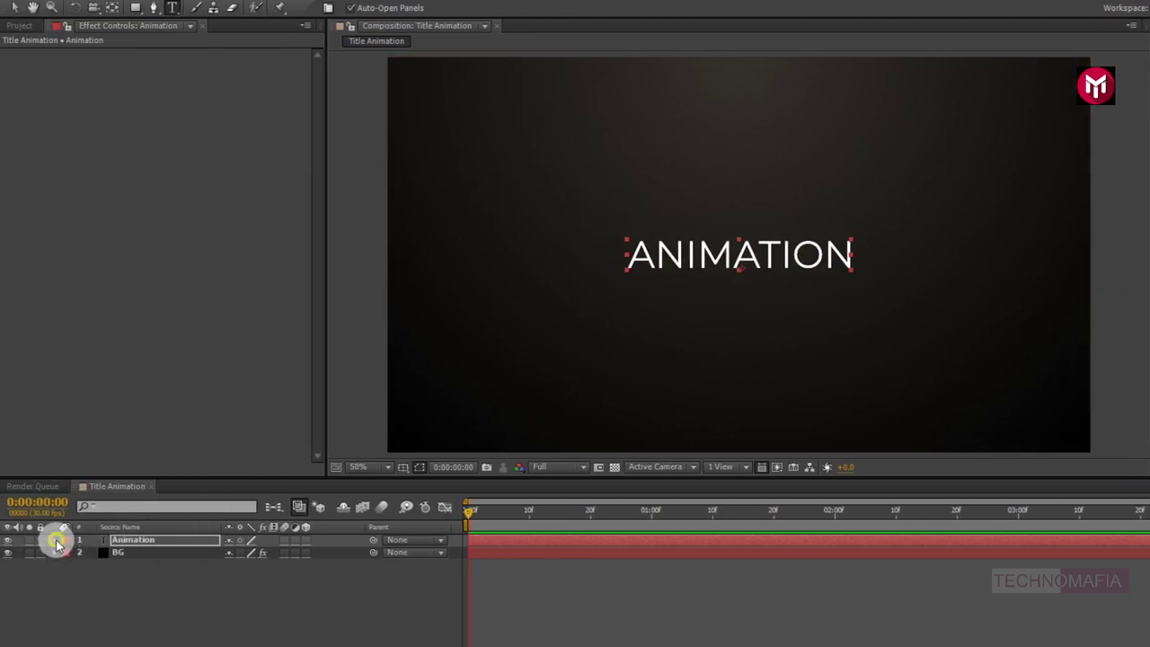
# Add a Tracking animator to the ANIMATION text and expand Range Selector 1.
pyautogui.click(56, 541)
pyautogui.click(356, 553)
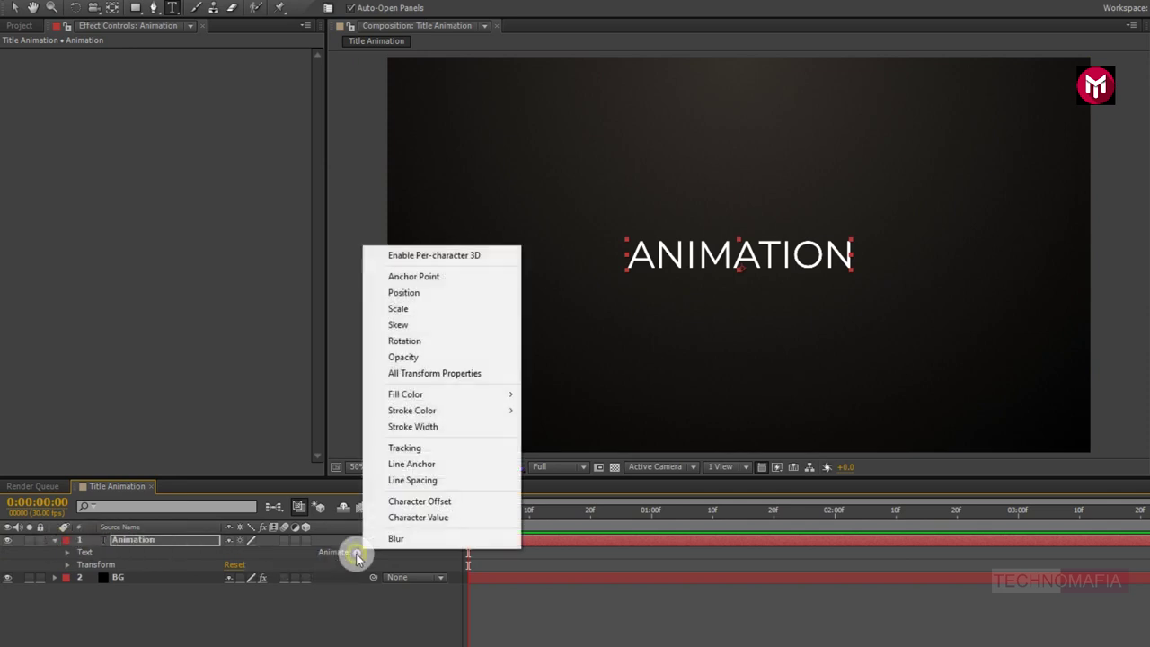
pyautogui.click(405, 447)
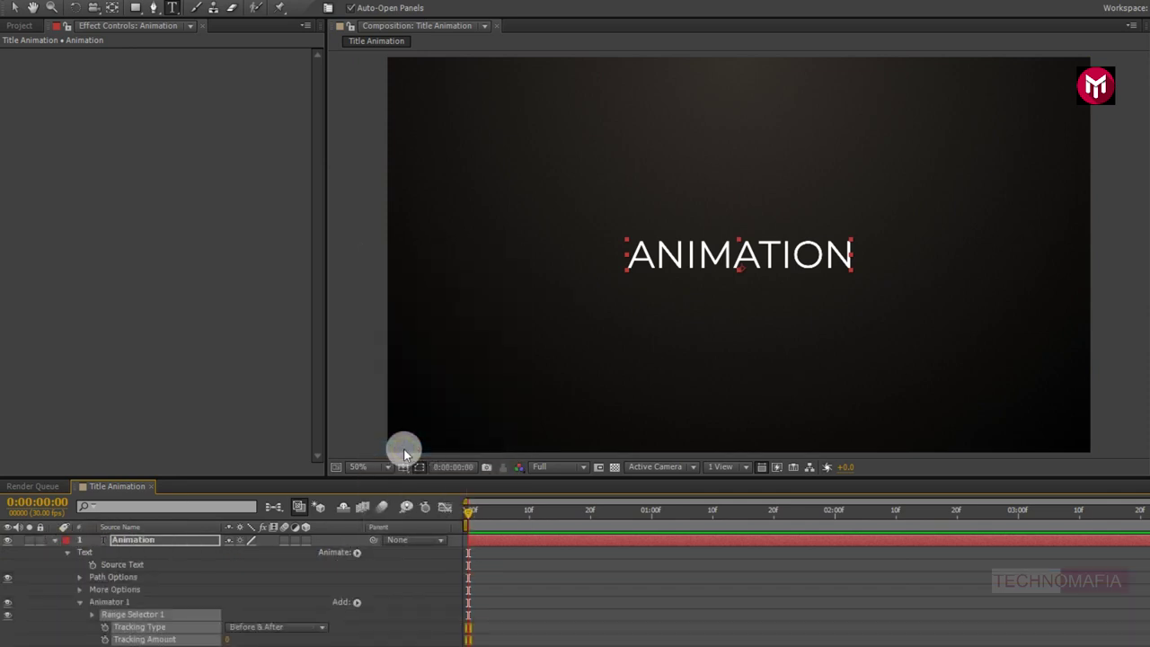
pyautogui.click(94, 619)
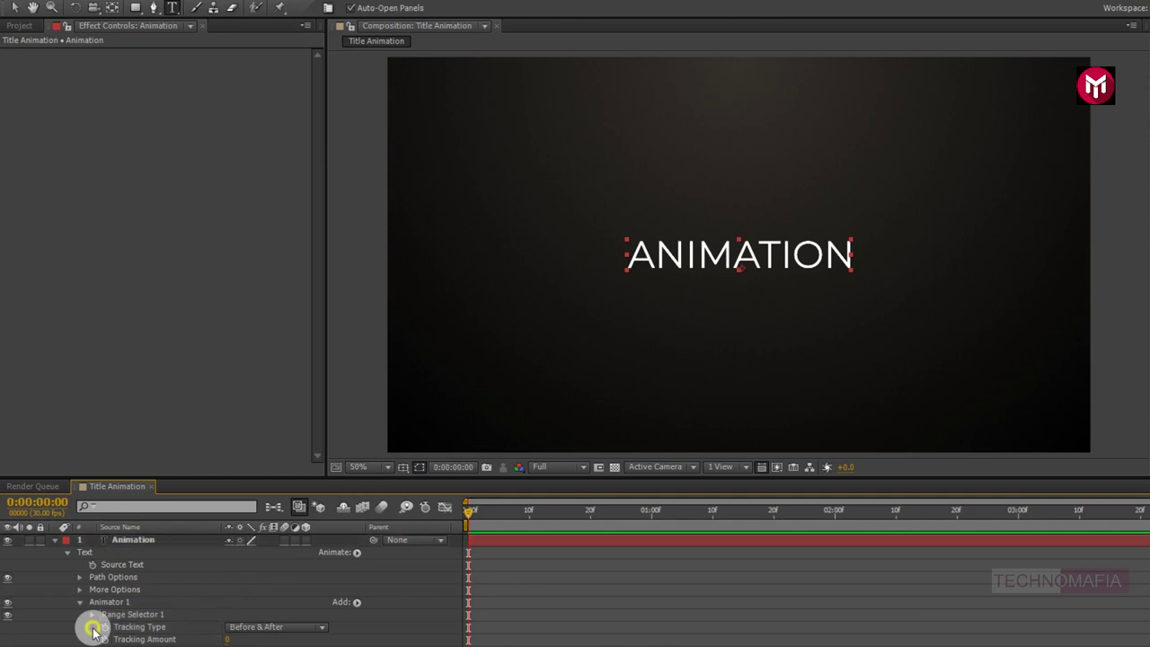
pyautogui.click(92, 615)
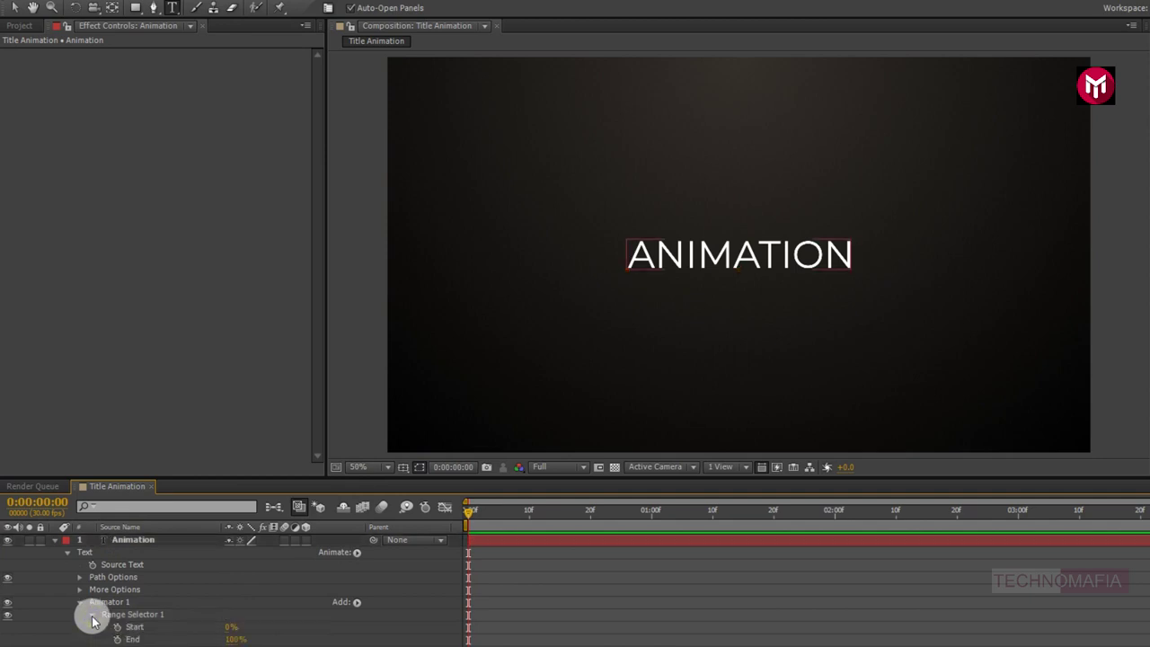
# Keyframe the Range Selector Offset from -100% at 0:00 to 100% at 1:10.
pyautogui.click(432, 548)
pyautogui.click(468, 512)
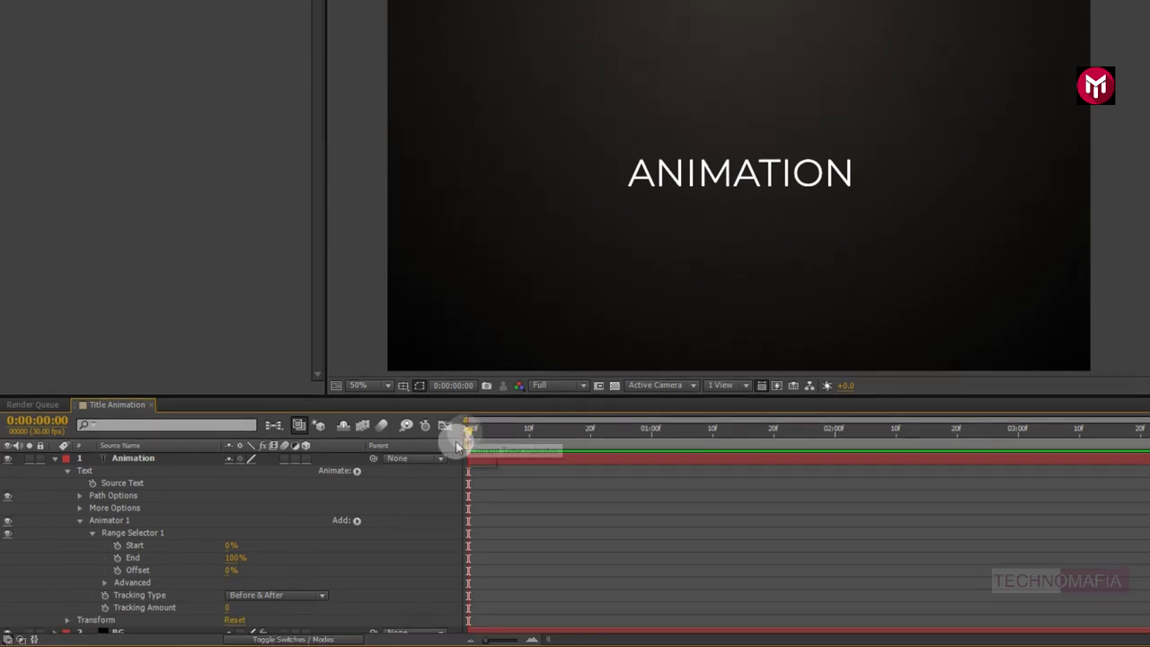
pyautogui.click(165, 640)
pyautogui.click(115, 573)
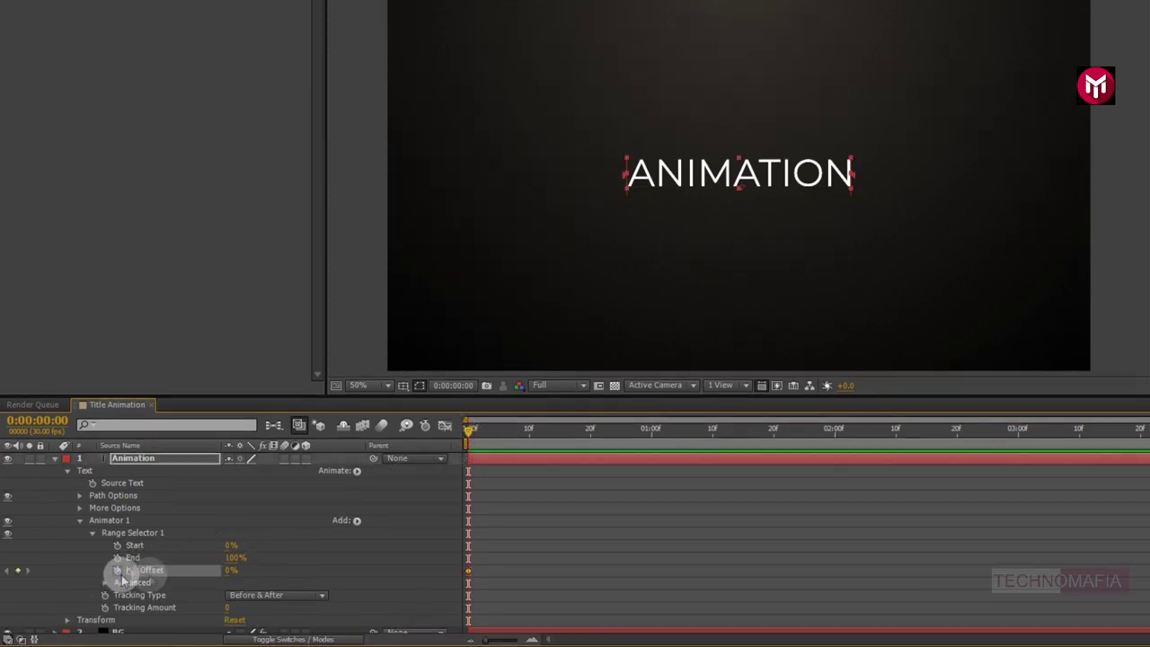
pyautogui.moveTo(230, 574); pyautogui.dragTo(158, 571)
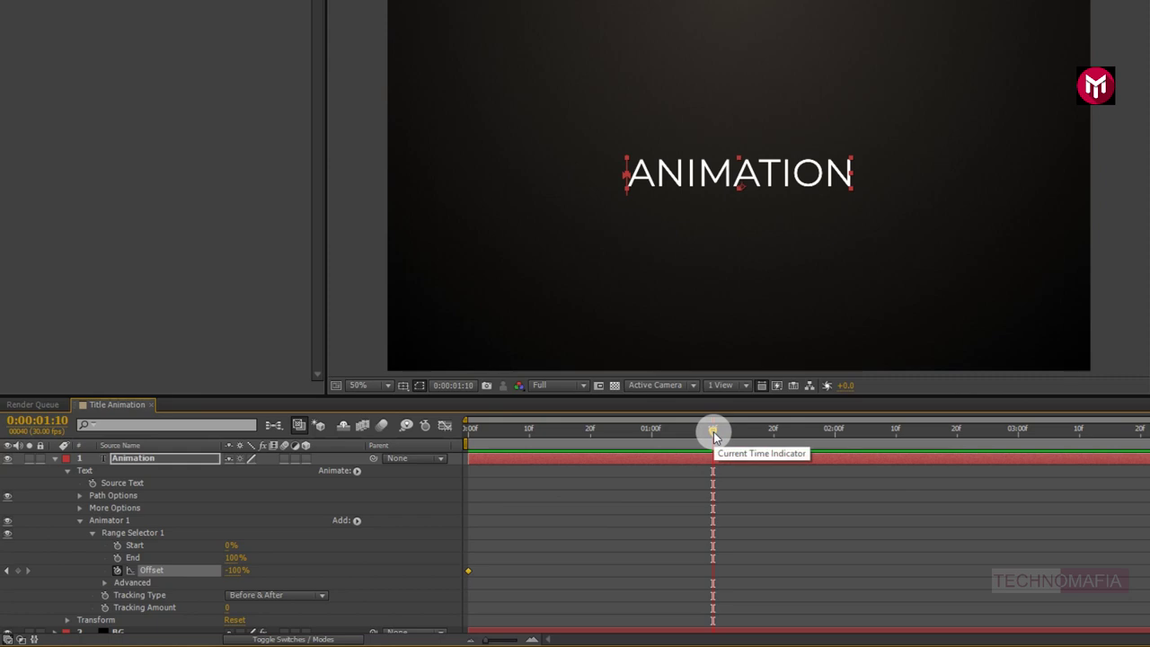
pyautogui.moveTo(236, 573); pyautogui.dragTo(379, 571)
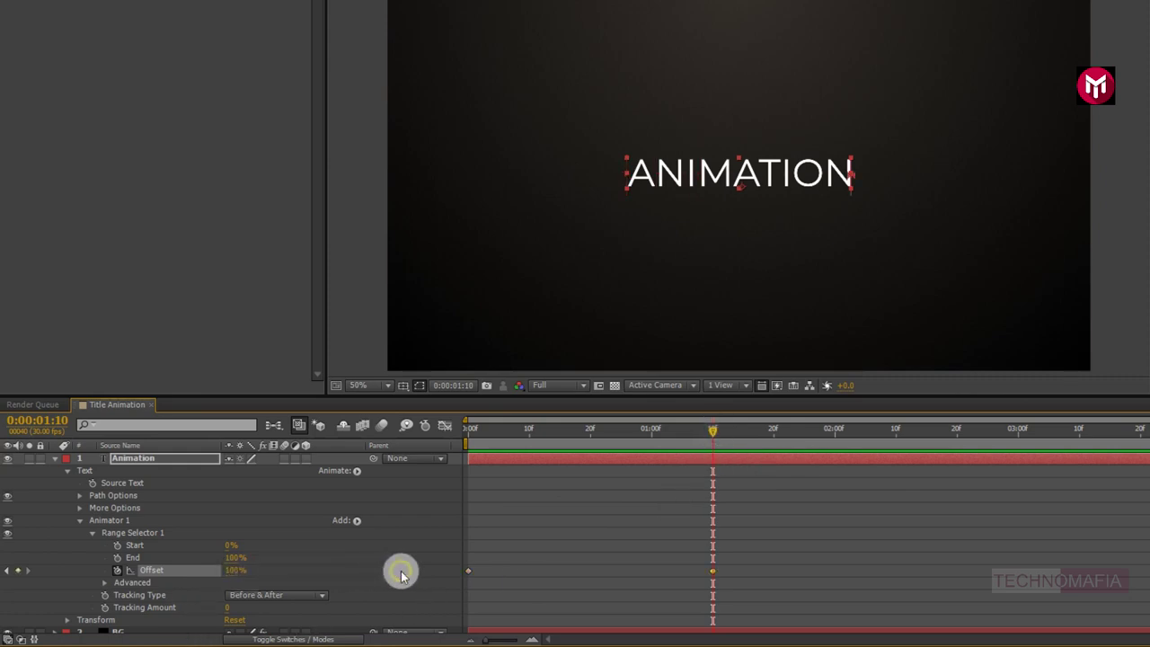
# Set the range selector shape to Ramp Up and add an animator Opacity of 0%.
pyautogui.click(105, 584)
pyautogui.click(244, 575)
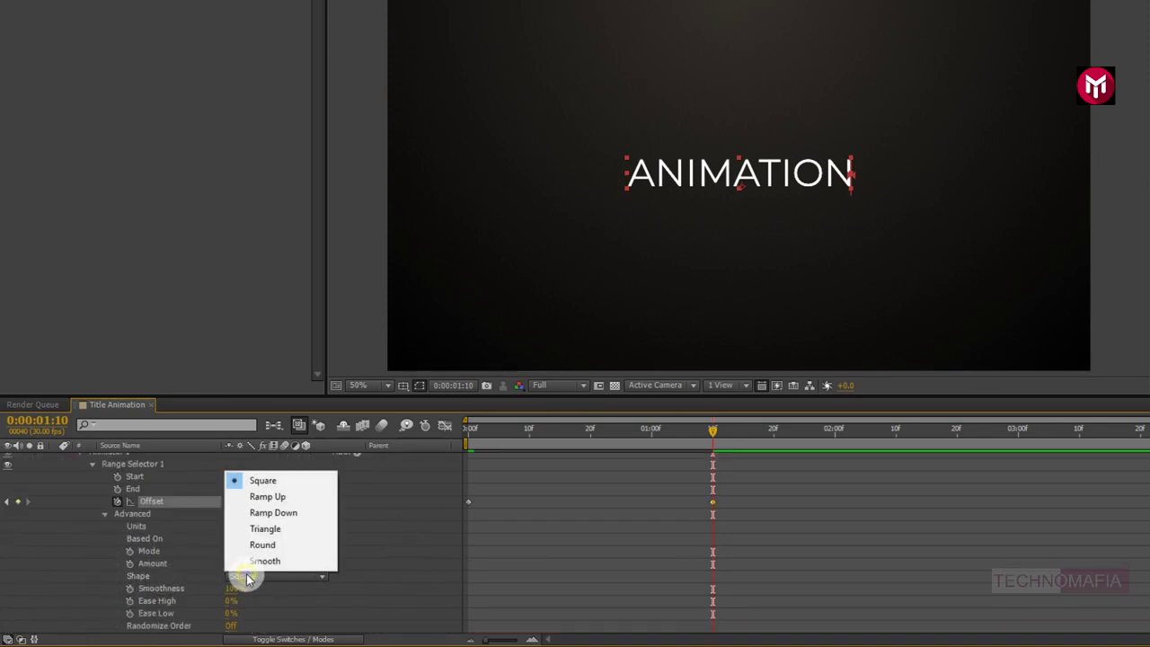
pyautogui.click(257, 500)
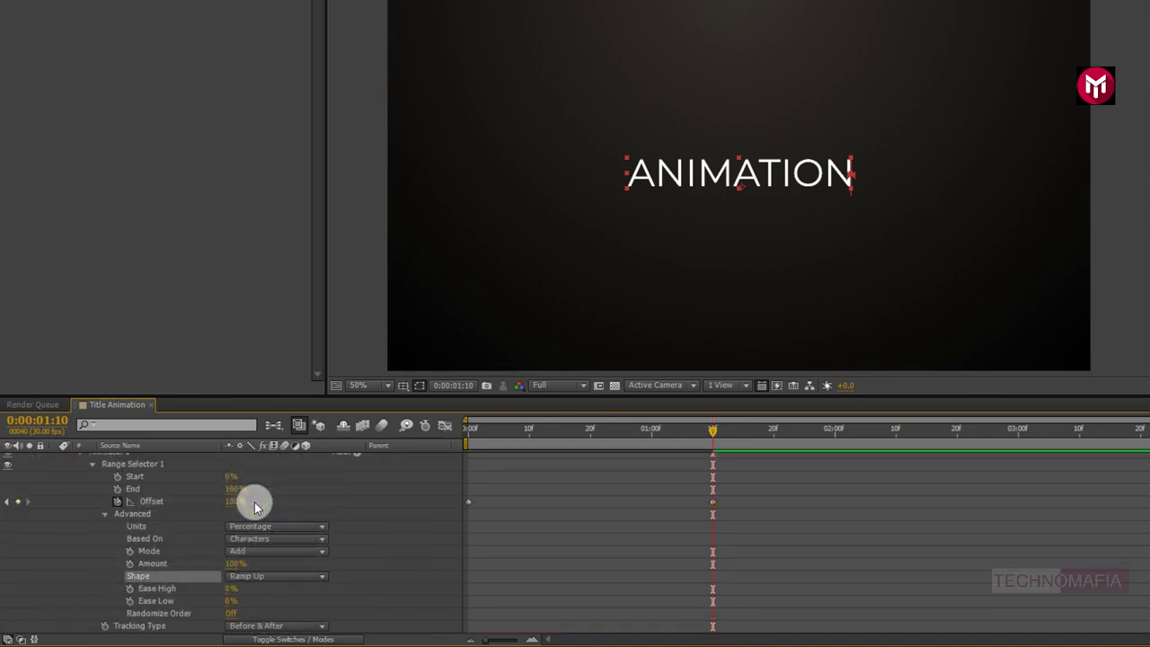
pyautogui.scroll(1, 254, 502)
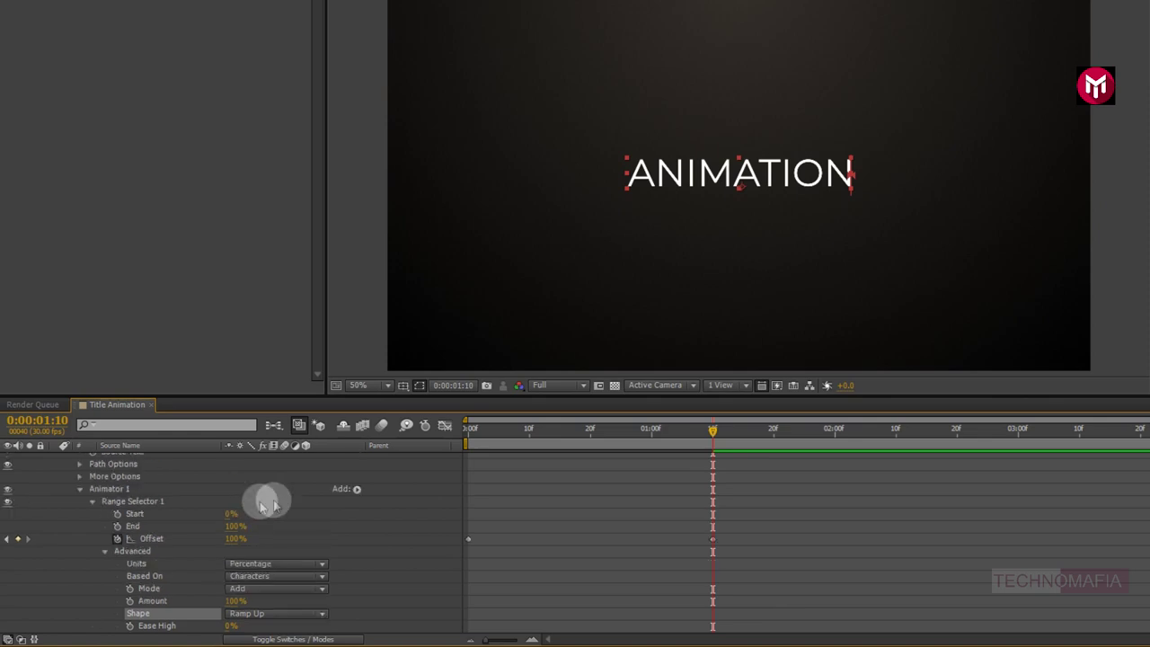
pyautogui.click(354, 489)
pyautogui.moveTo(396, 496)
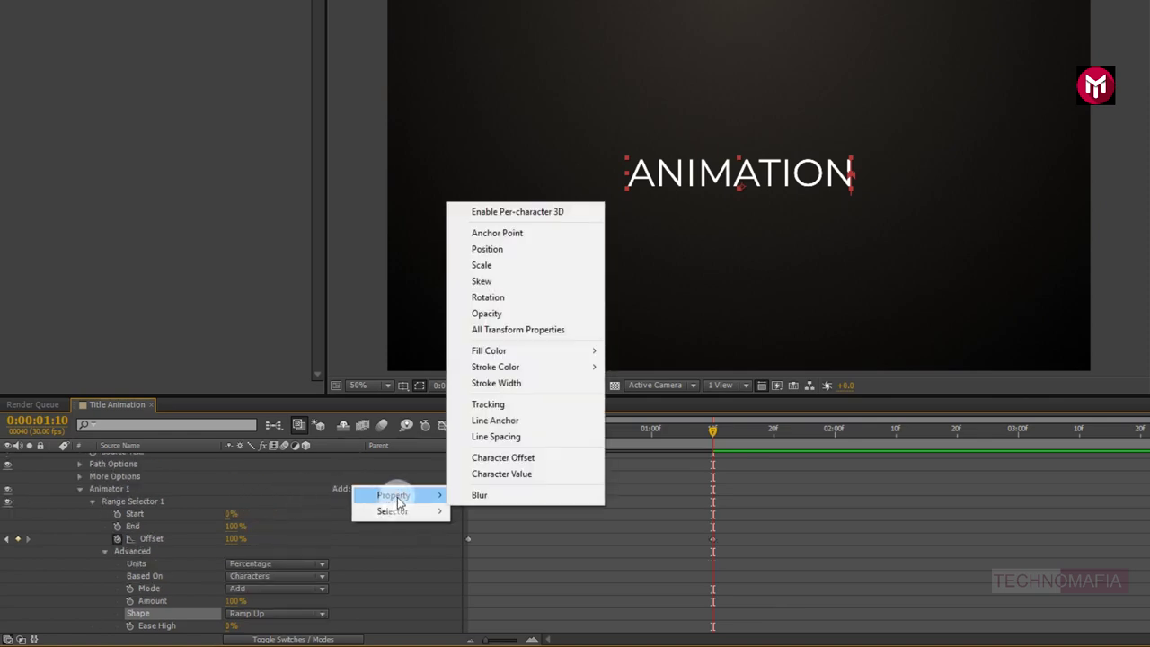
pyautogui.click(476, 313)
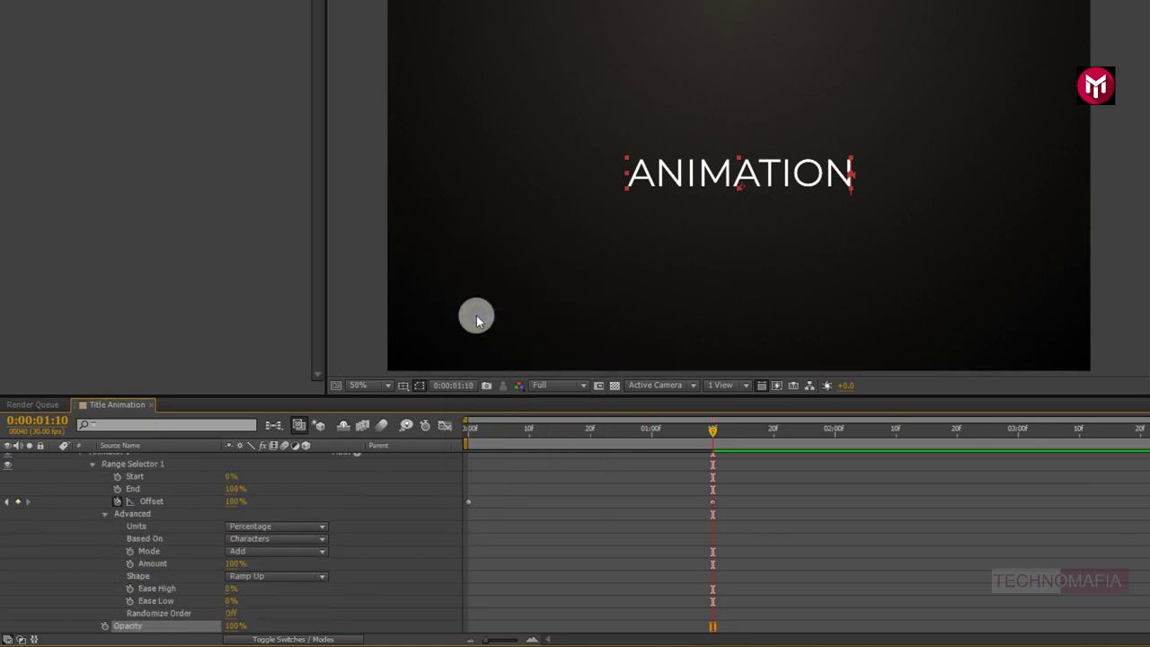
pyautogui.scroll(-1, 423, 450)
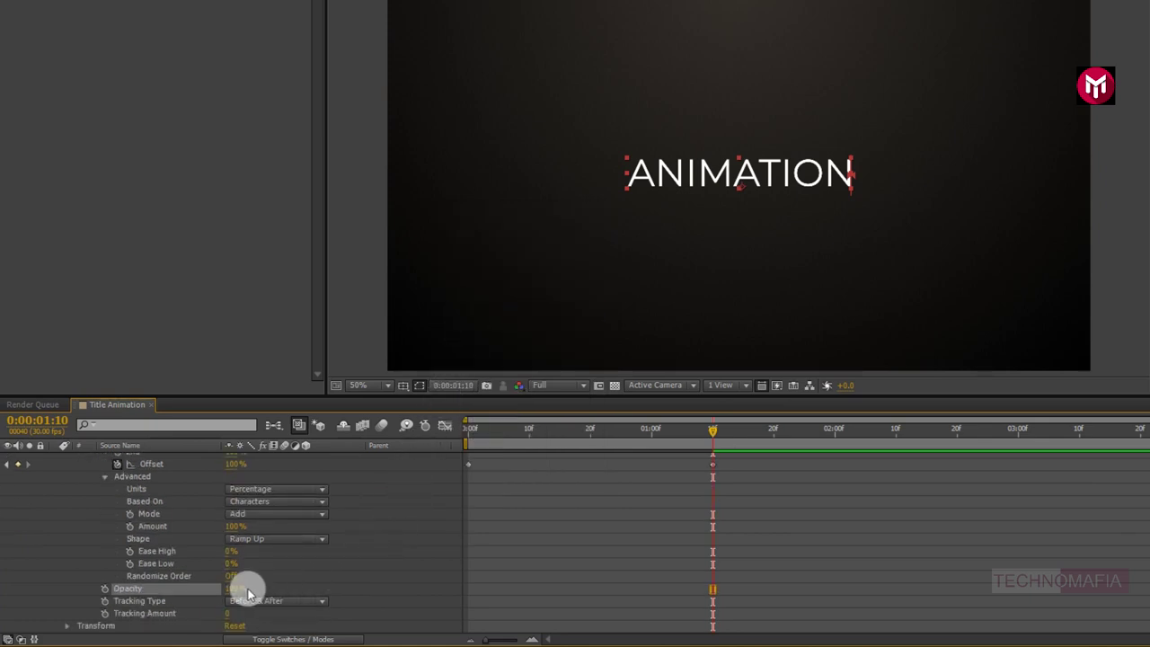
pyautogui.moveTo(234, 593); pyautogui.dragTo(158, 589)
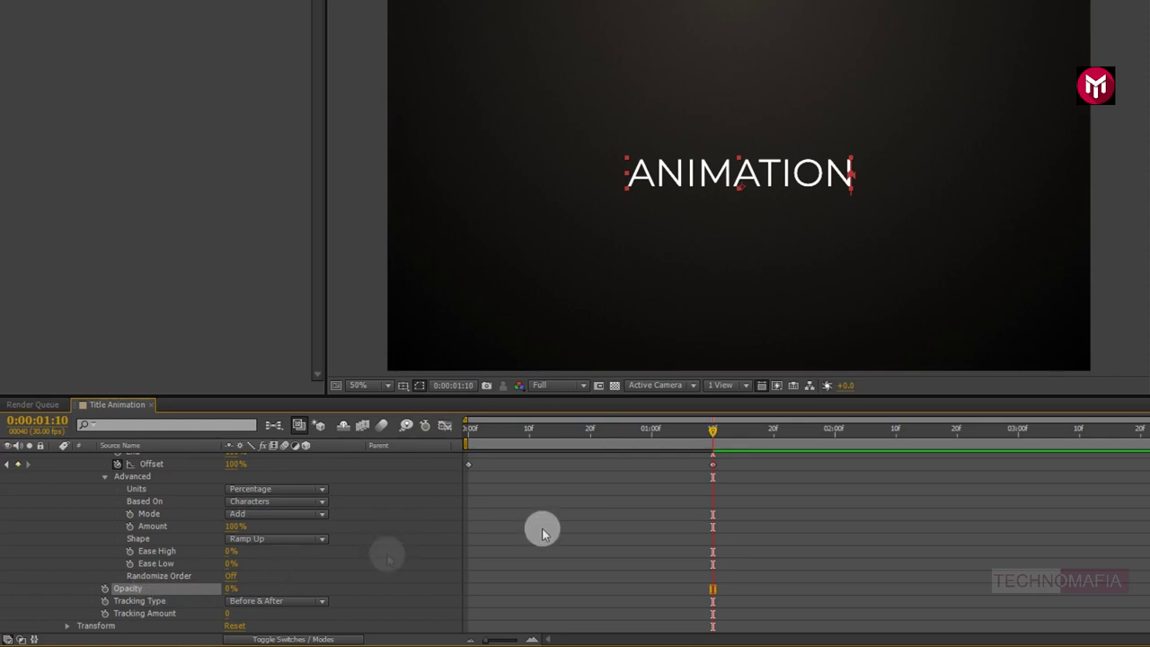
# Apply Easy Ease to the Offset keyframes and scrub to preview the fade-in.
pyautogui.rightClick(712, 468)
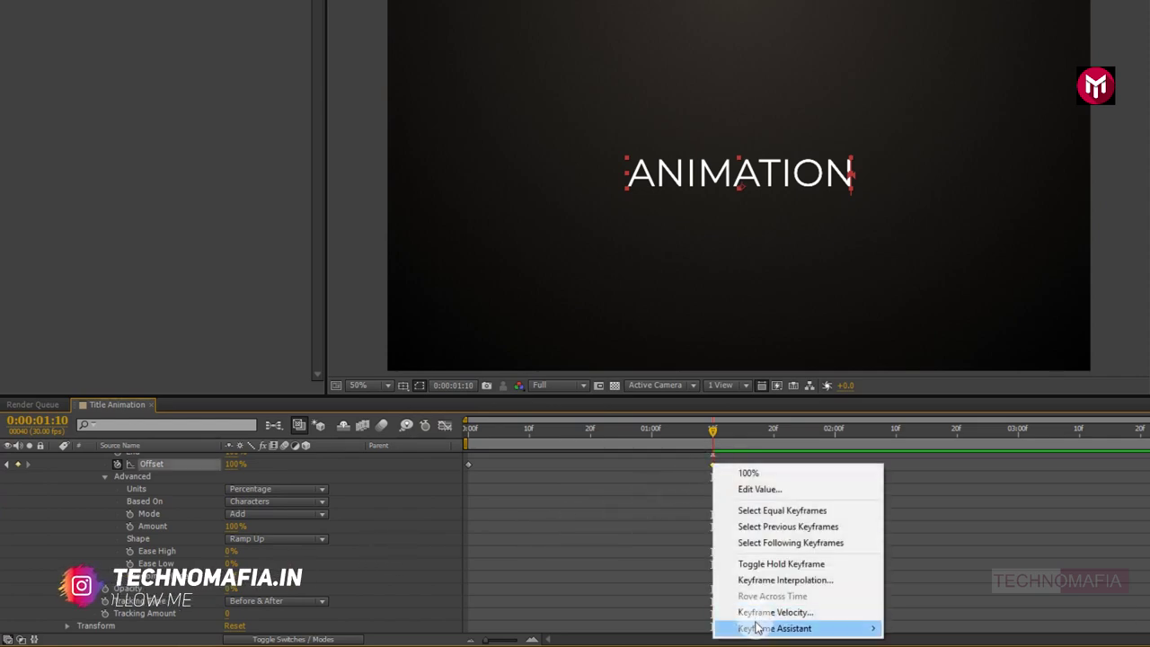
pyautogui.moveTo(774, 628)
pyautogui.click(906, 534)
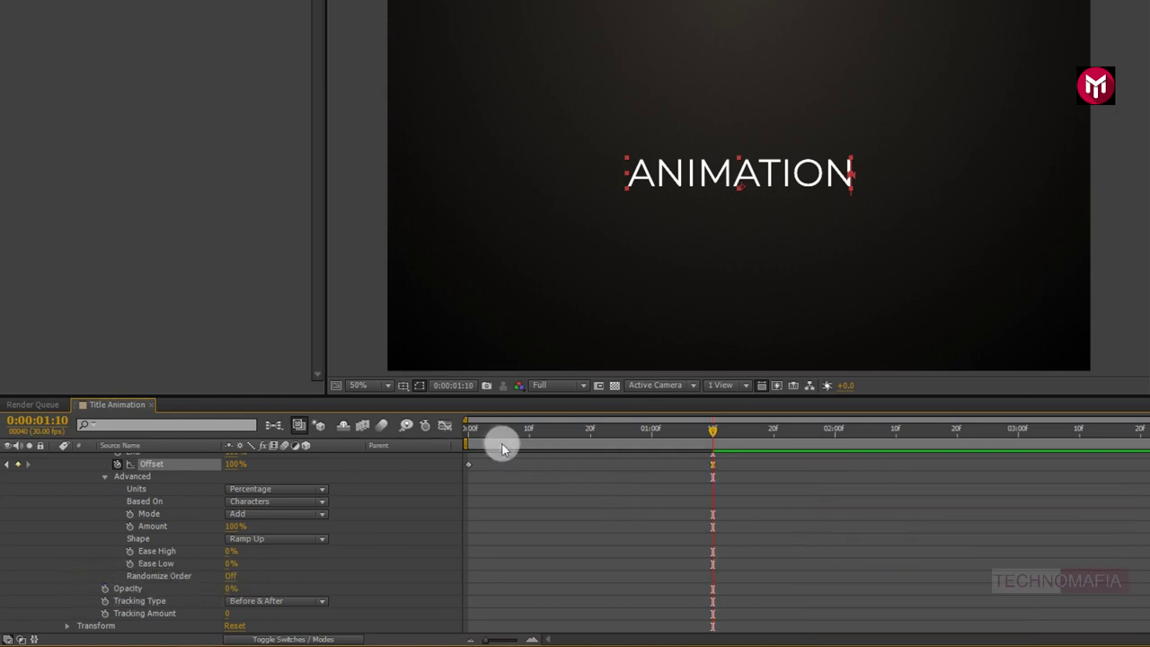
pyautogui.click(467, 430)
pyautogui.moveTo(467, 430); pyautogui.dragTo(723, 437)
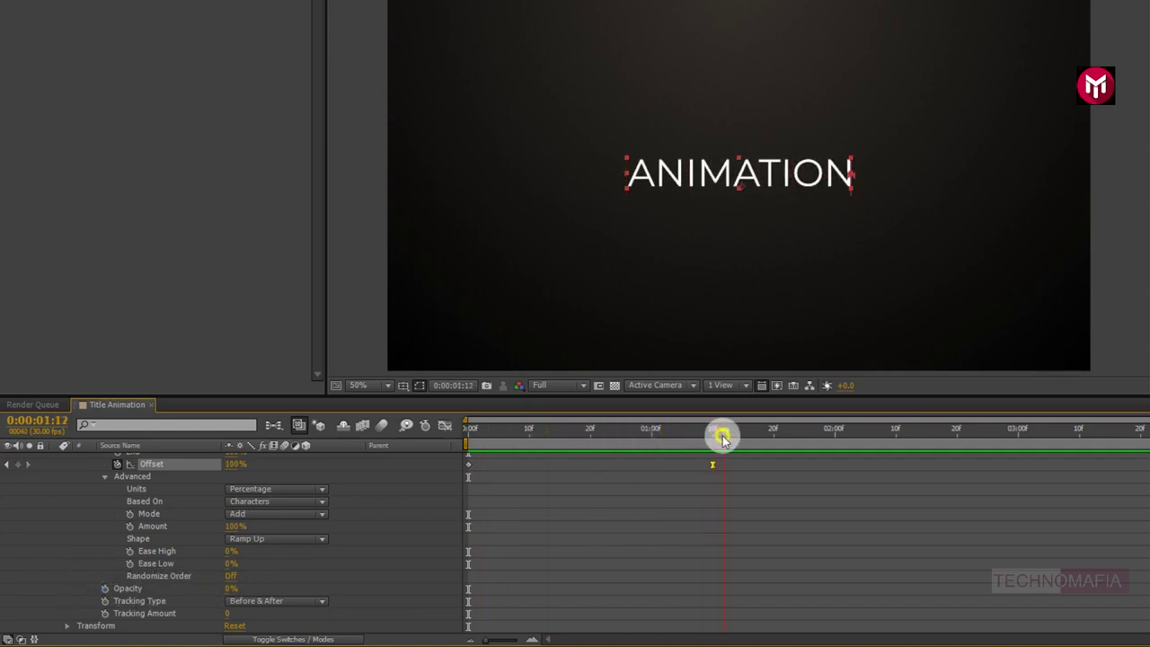
pyautogui.scroll(3, 350, 490)
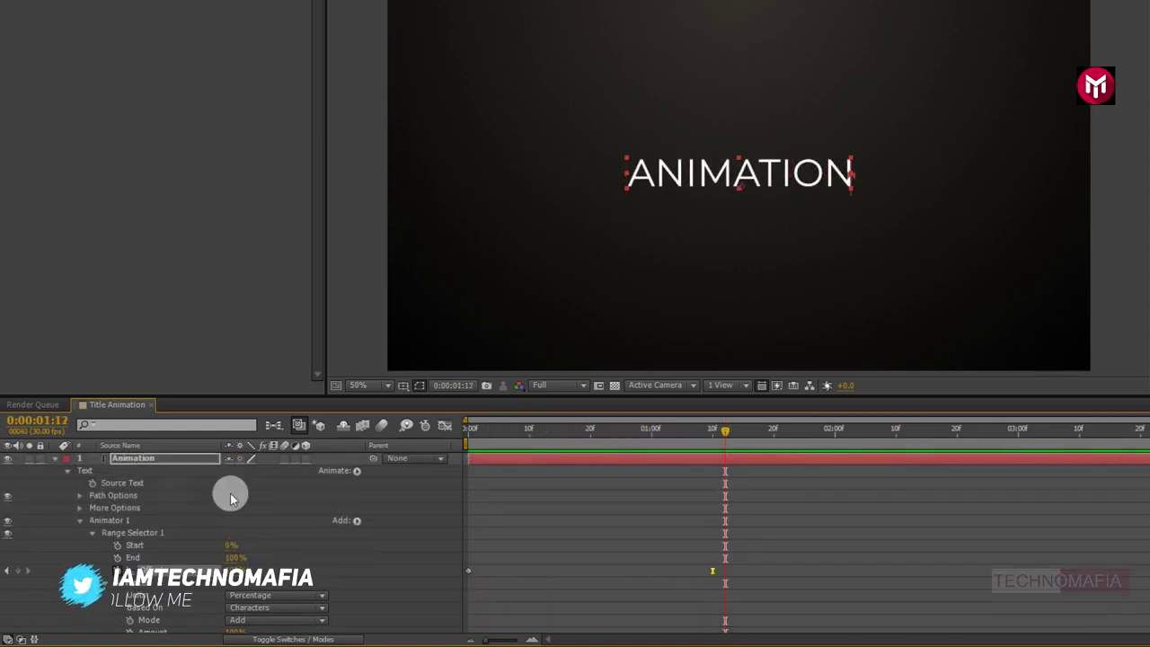
# Pre-compose the Animation text layer as 'Text', moving all attributes.
pyautogui.click(54, 461)
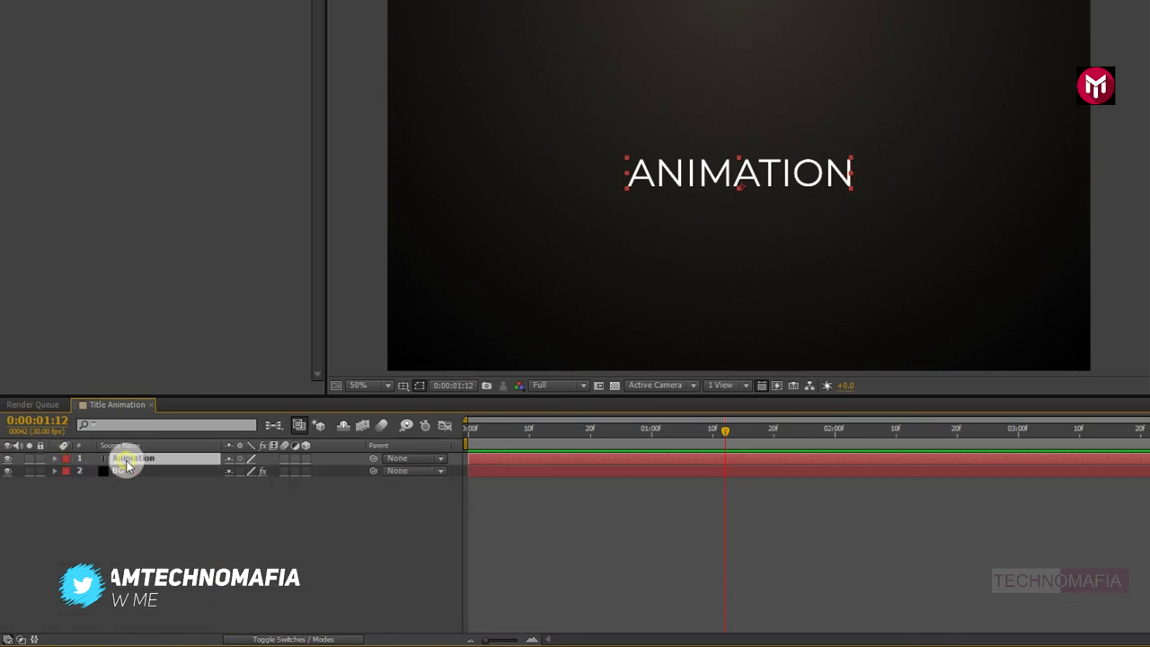
pyautogui.rightClick(127, 462)
pyautogui.click(180, 343)
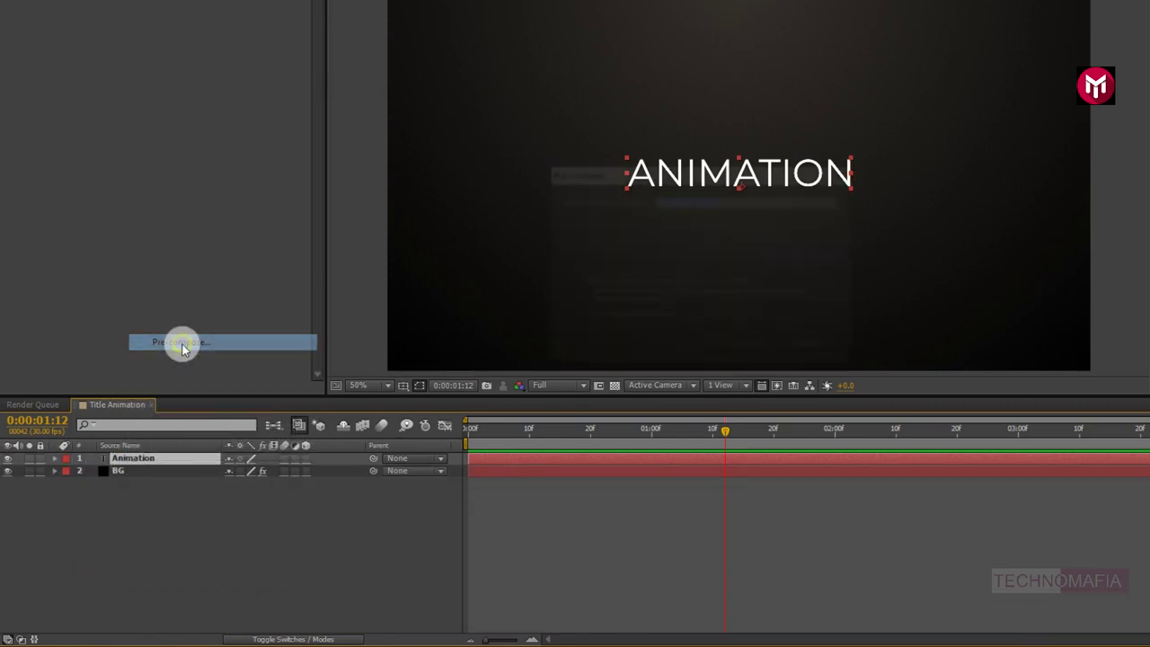
pyautogui.write('T')
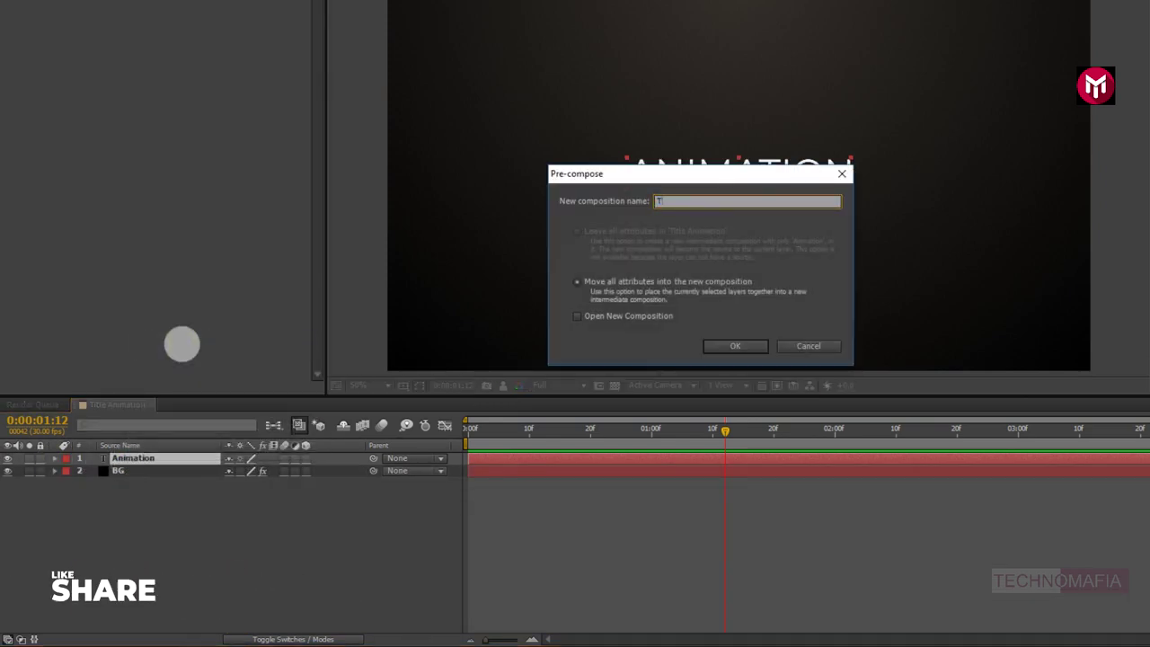
pyautogui.write('ext')
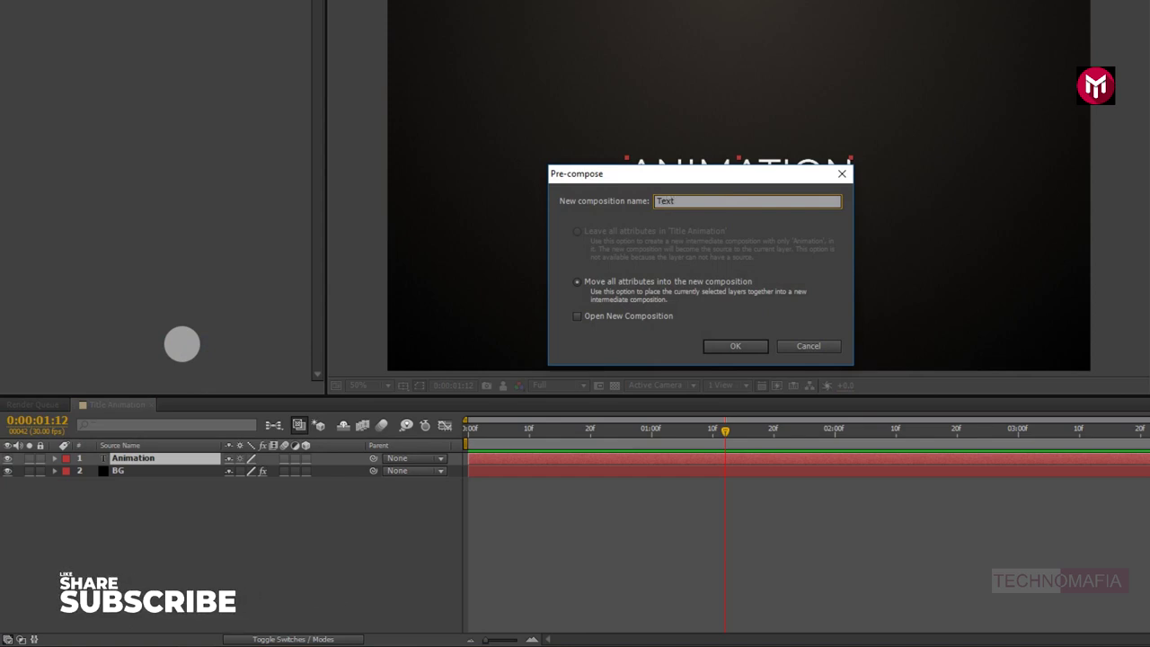
pyautogui.click(719, 346)
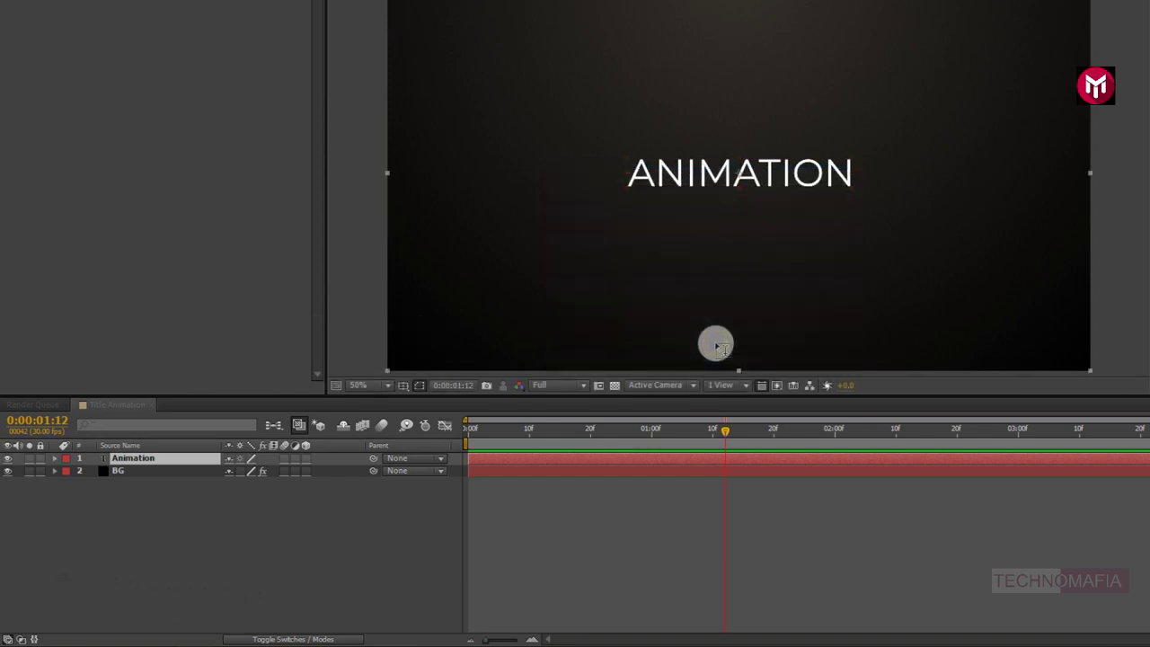
# Add Reflection Map.jpg to Title Animation and apply the Offset effect to it.
pyautogui.click(22, 27)
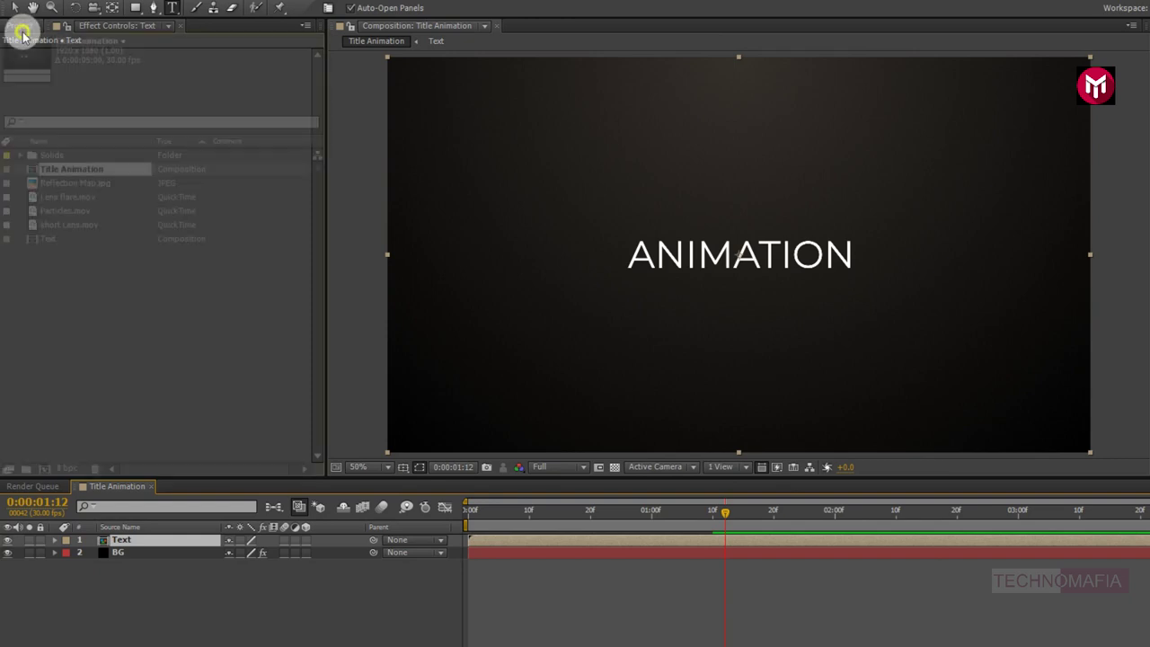
pyautogui.click(58, 196)
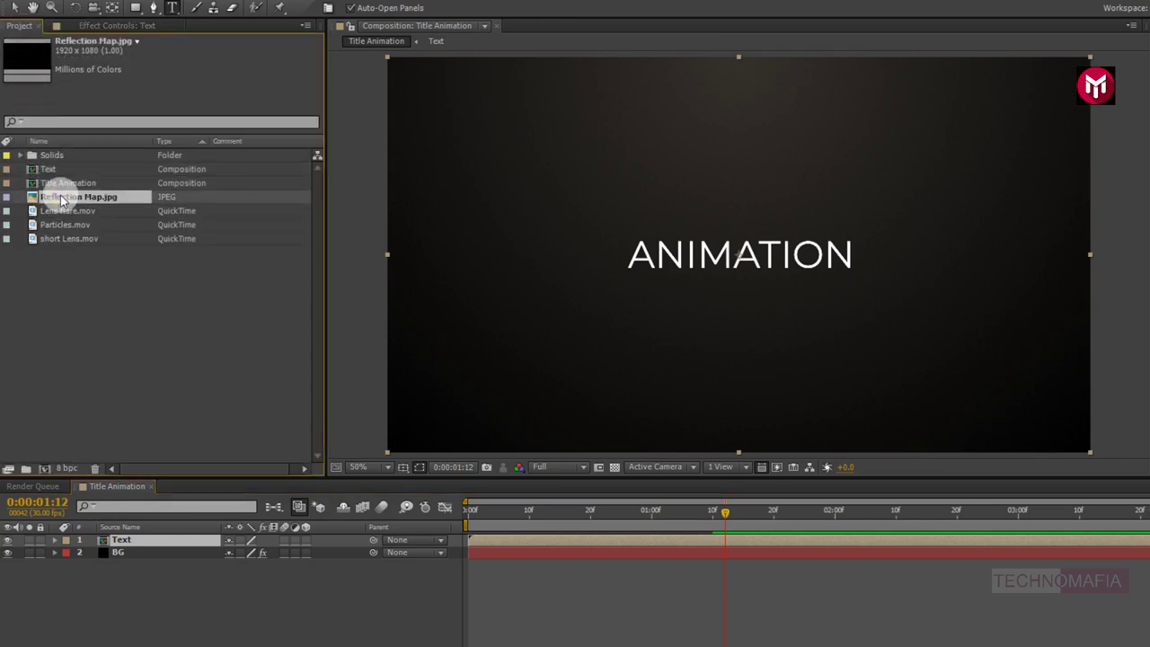
pyautogui.moveTo(70, 225); pyautogui.dragTo(148, 539)
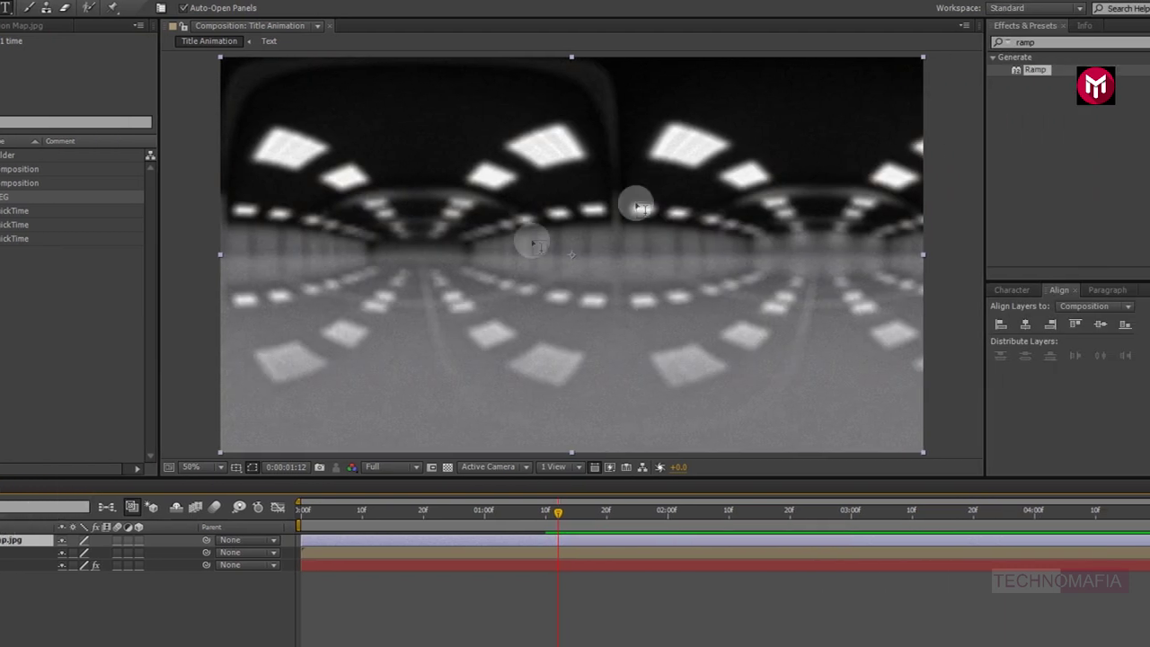
pyautogui.click(1030, 42)
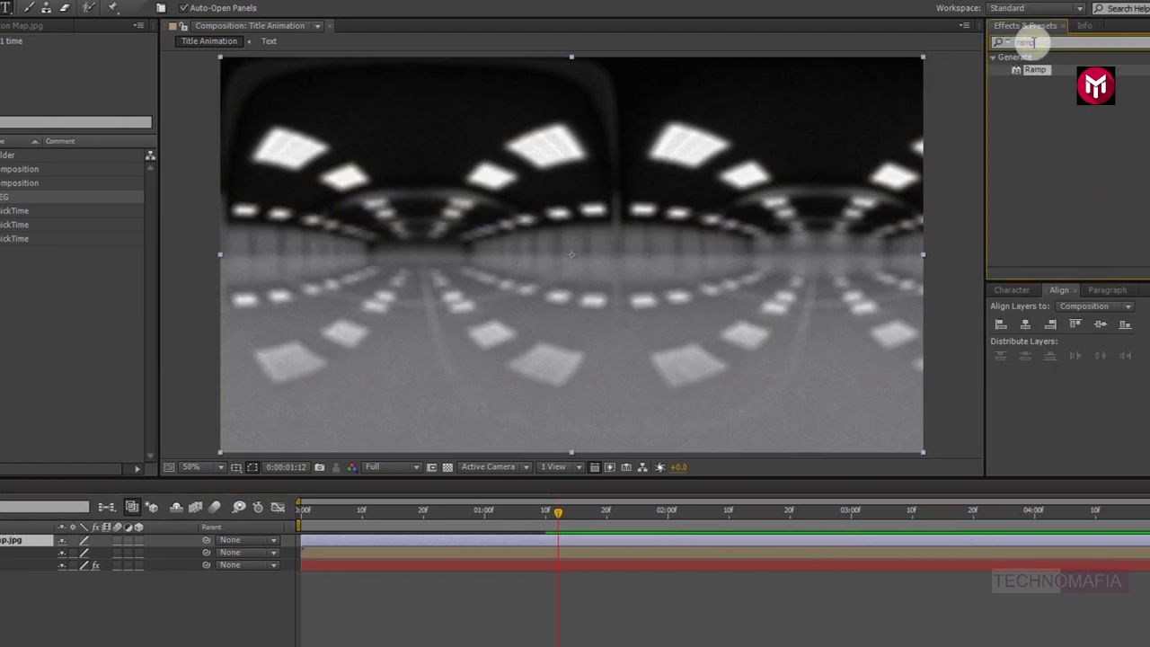
pyautogui.write('ramp')
pyautogui.press('BackSpace')
pyautogui.press('BackSpace')
pyautogui.press('BackSpace')
pyautogui.press('BackSpace')
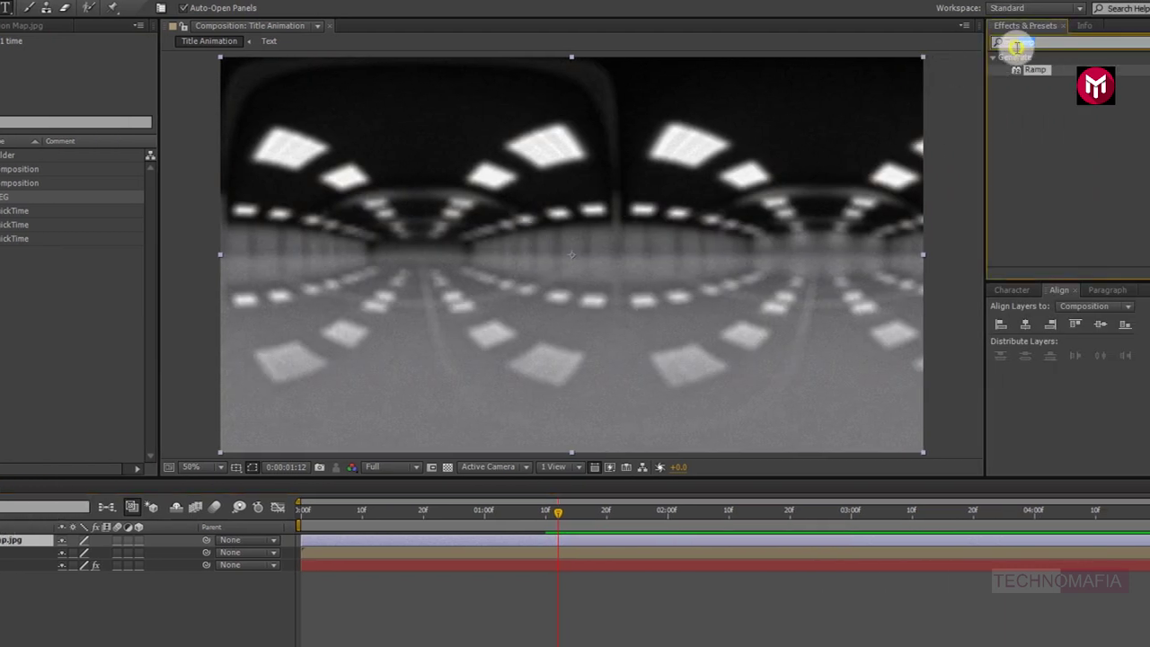
pyautogui.write('offs')
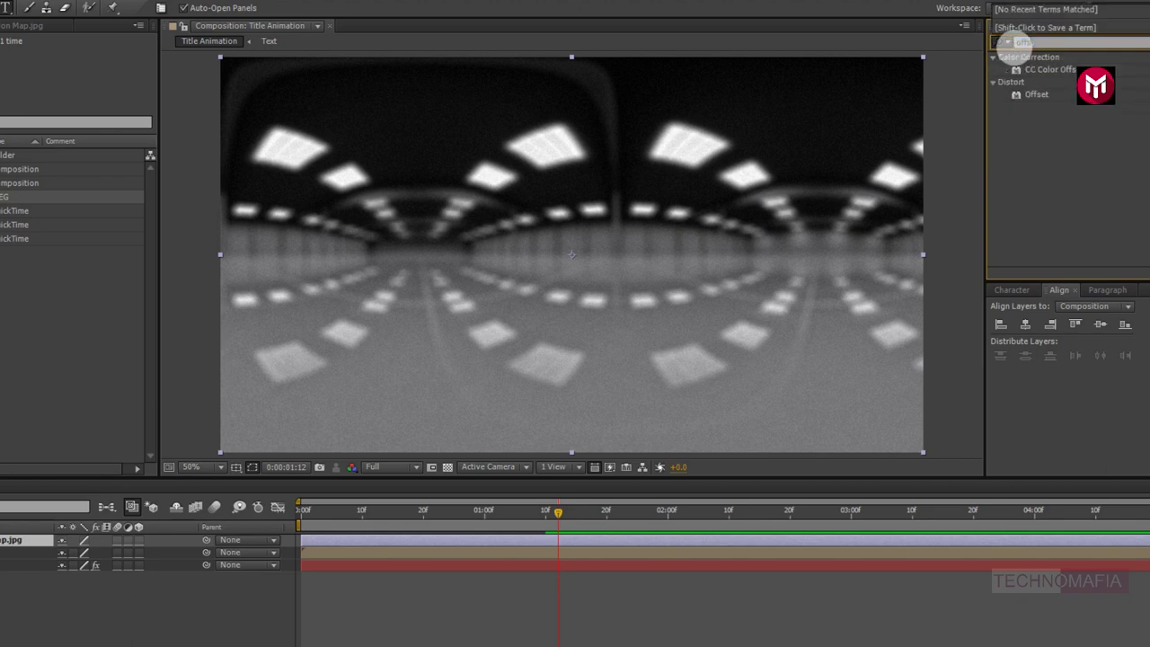
pyautogui.doubleClick(1037, 95)
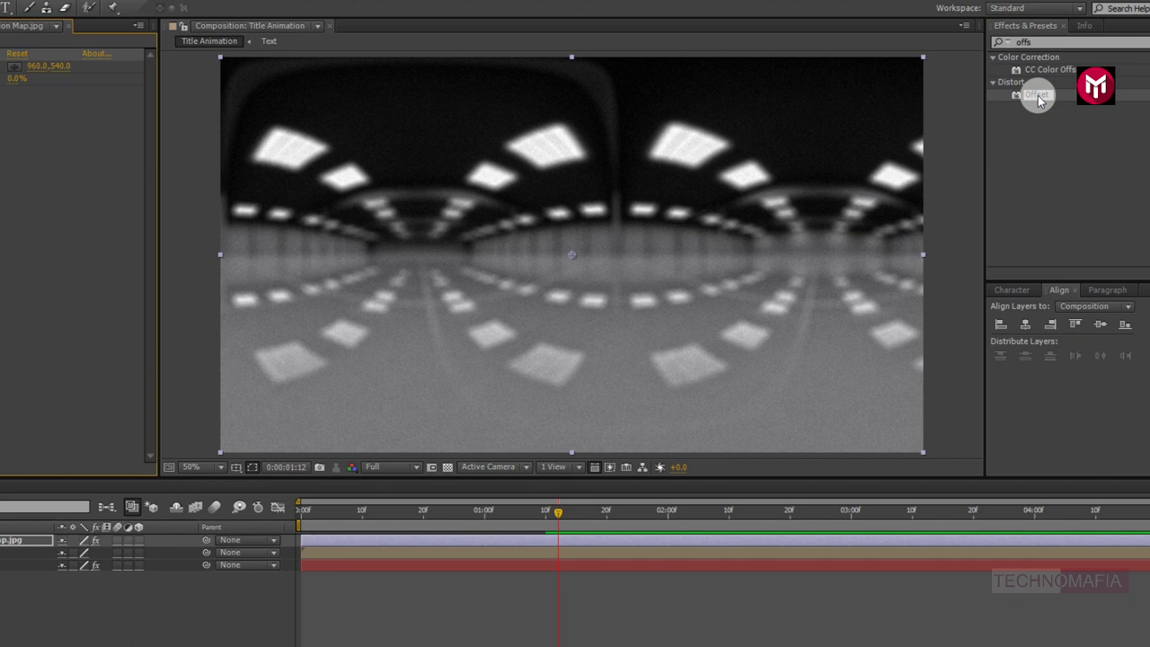
# Keyframe Shift Center To from 960,540 at 0:00 to 2000,540 at 4:29, then preview.
pyautogui.click(302, 511)
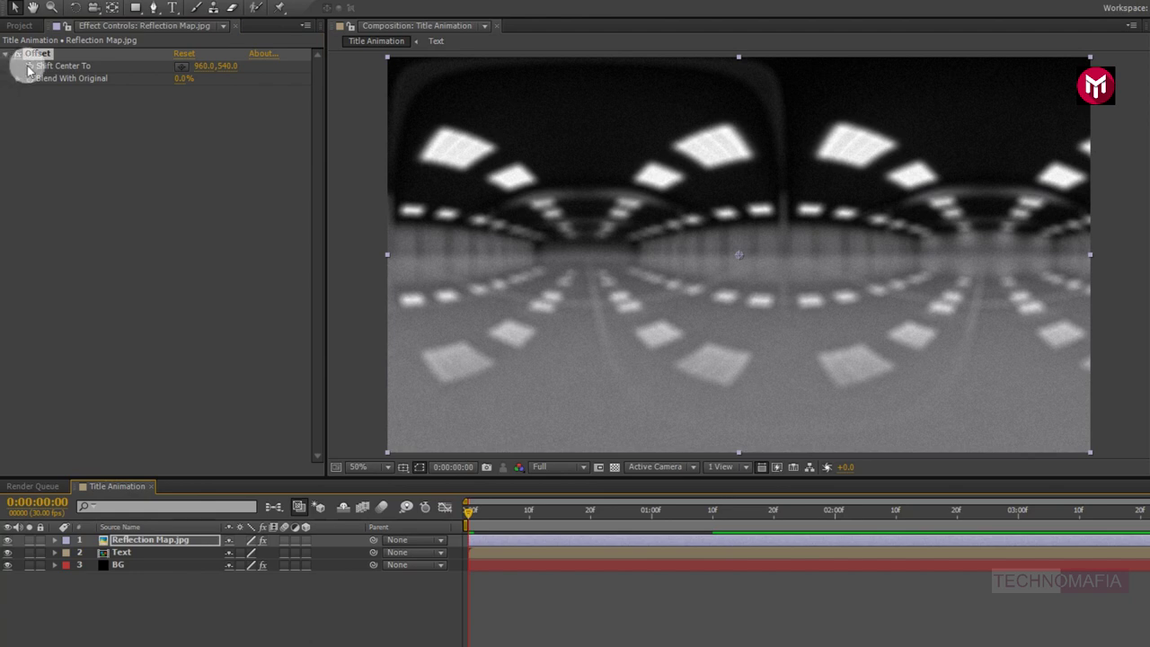
pyautogui.click(29, 70)
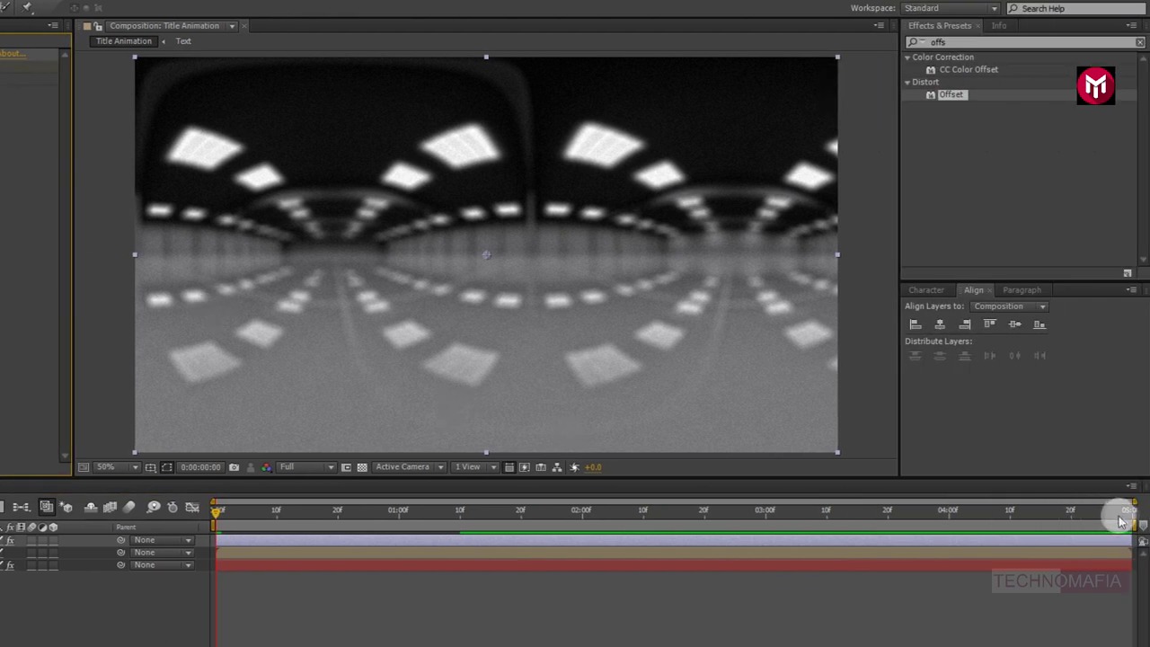
pyautogui.click(1131, 518)
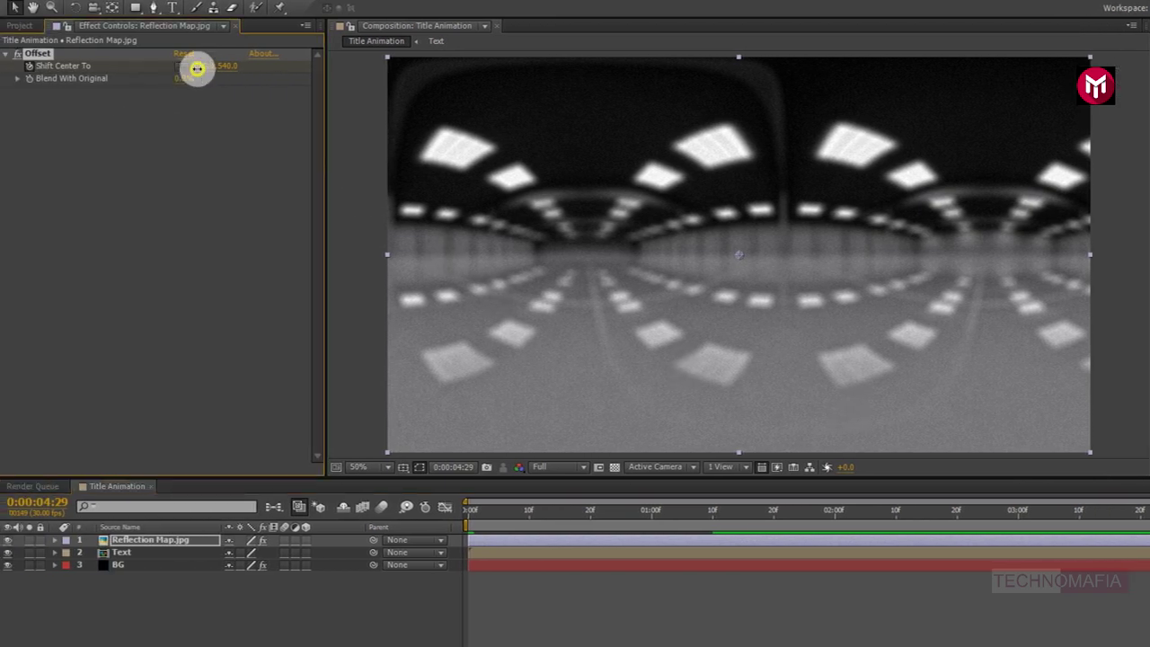
pyautogui.moveTo(197, 69); pyautogui.dragTo(1004, 115)
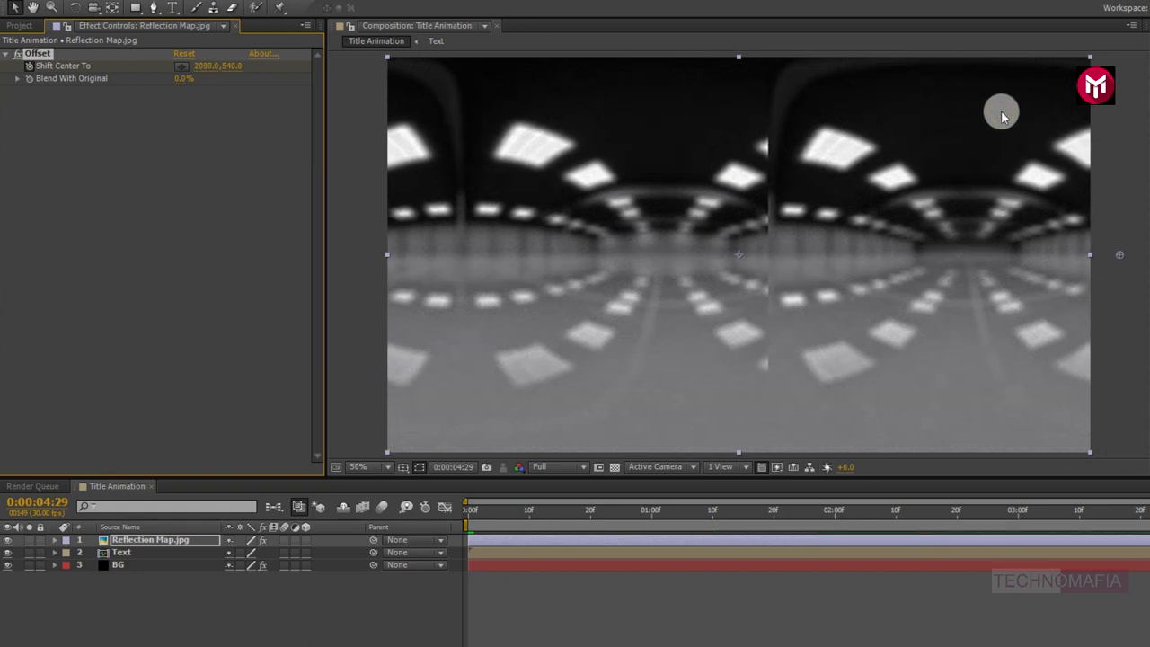
pyautogui.press('space')
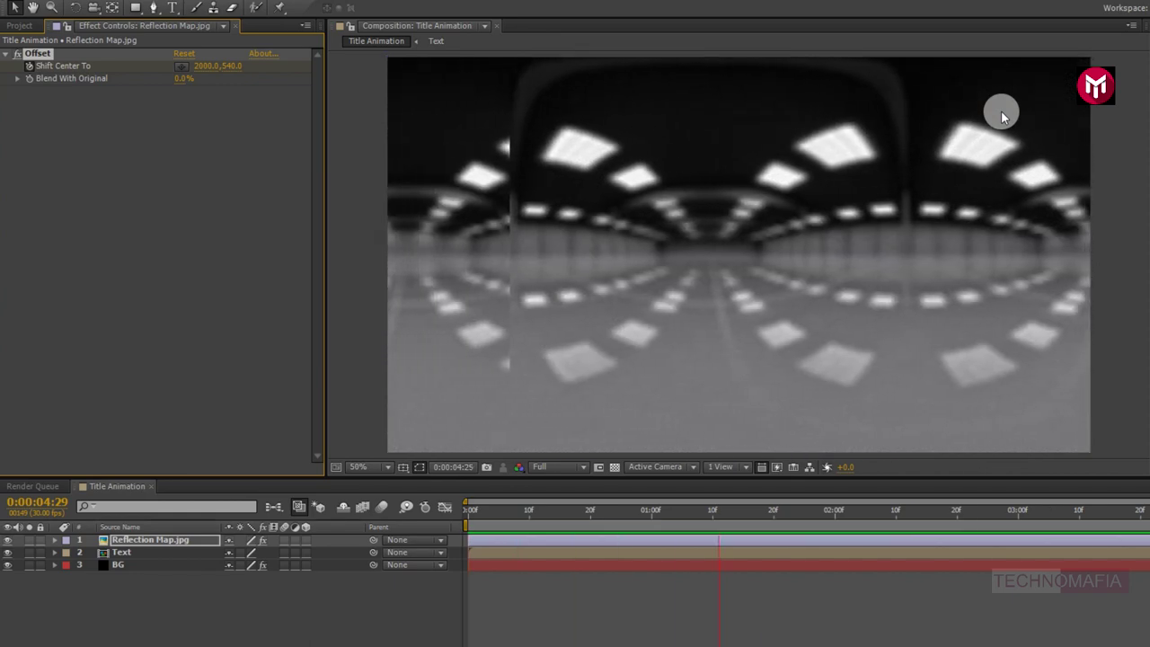
pyautogui.press('space')
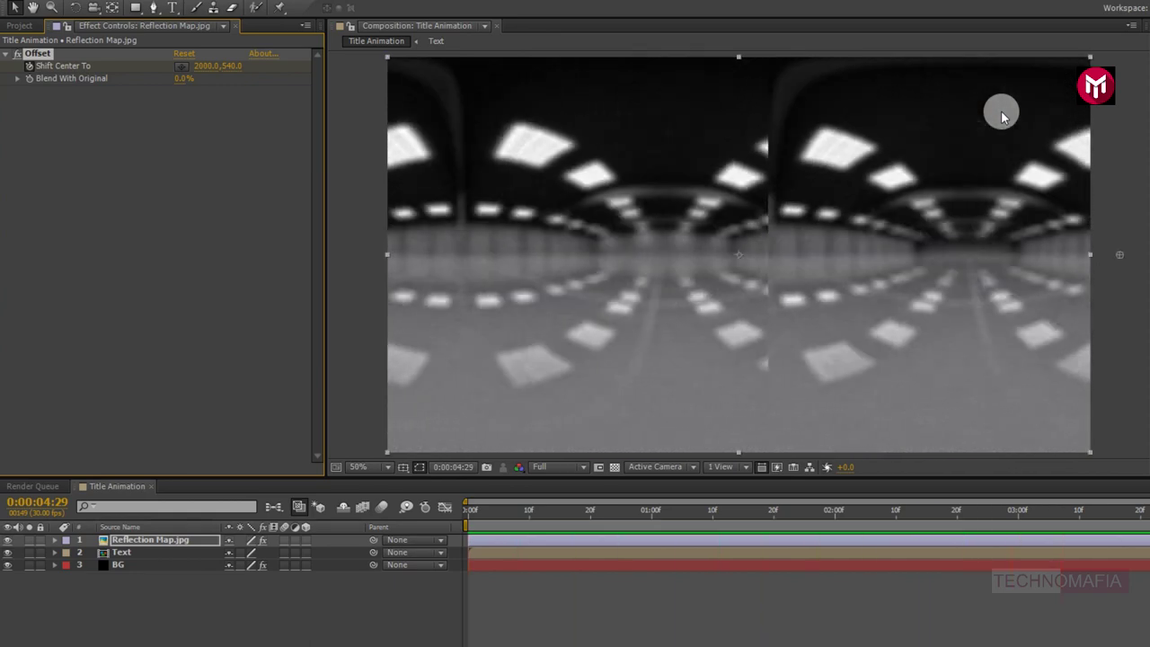
pyautogui.click(135, 542)
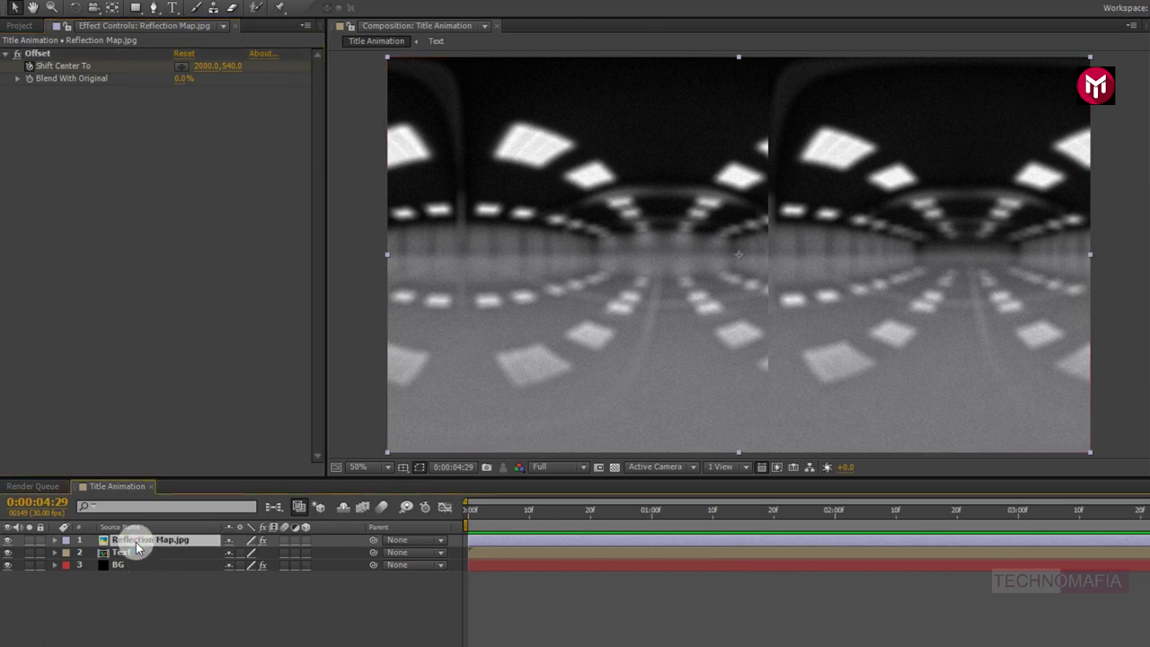
pyautogui.rightClick(135, 546)
# Precompose the reflection map as 'Reflection' with all attributes and apply CC Glass.
pyautogui.click(168, 428)
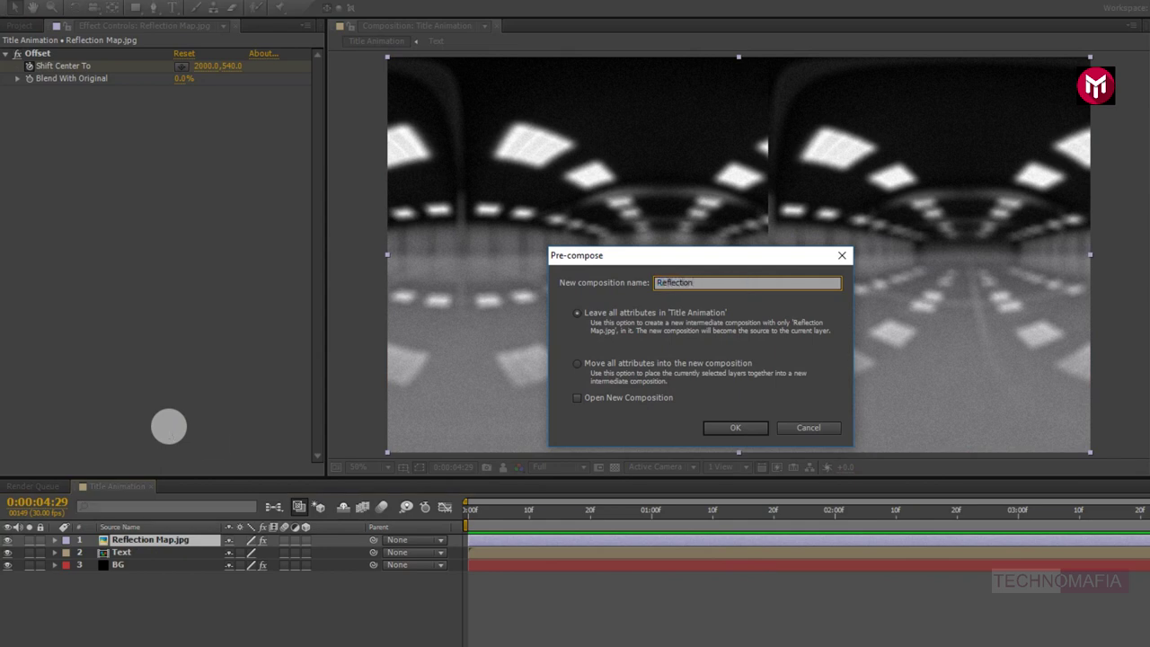
pyautogui.click(578, 364)
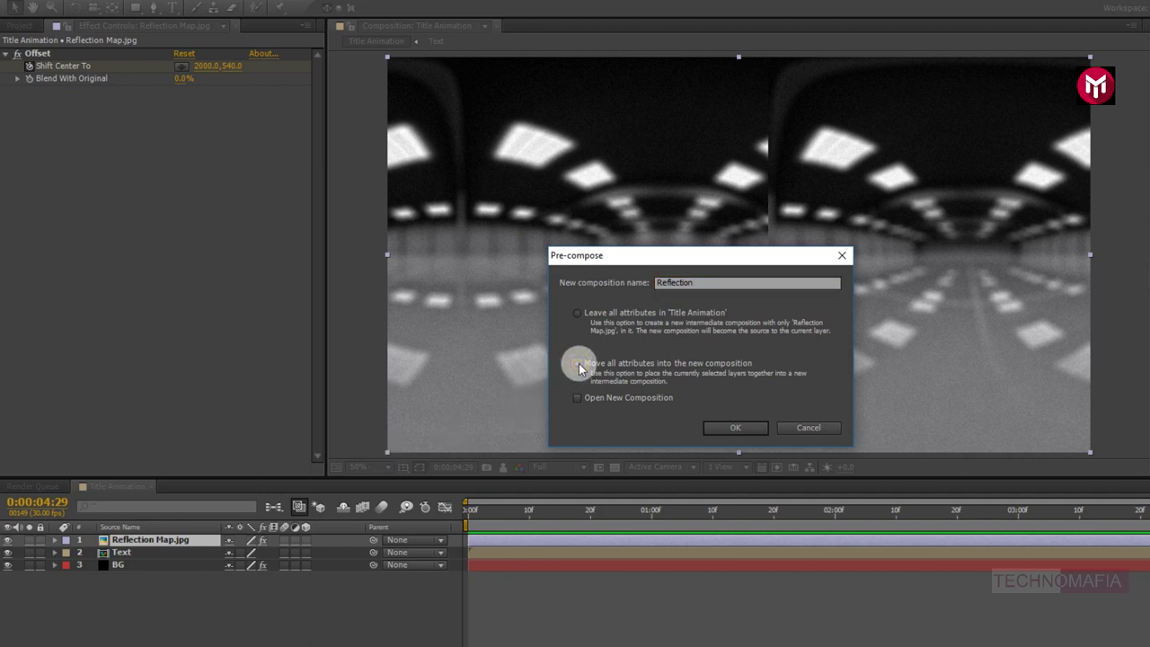
pyautogui.click(708, 429)
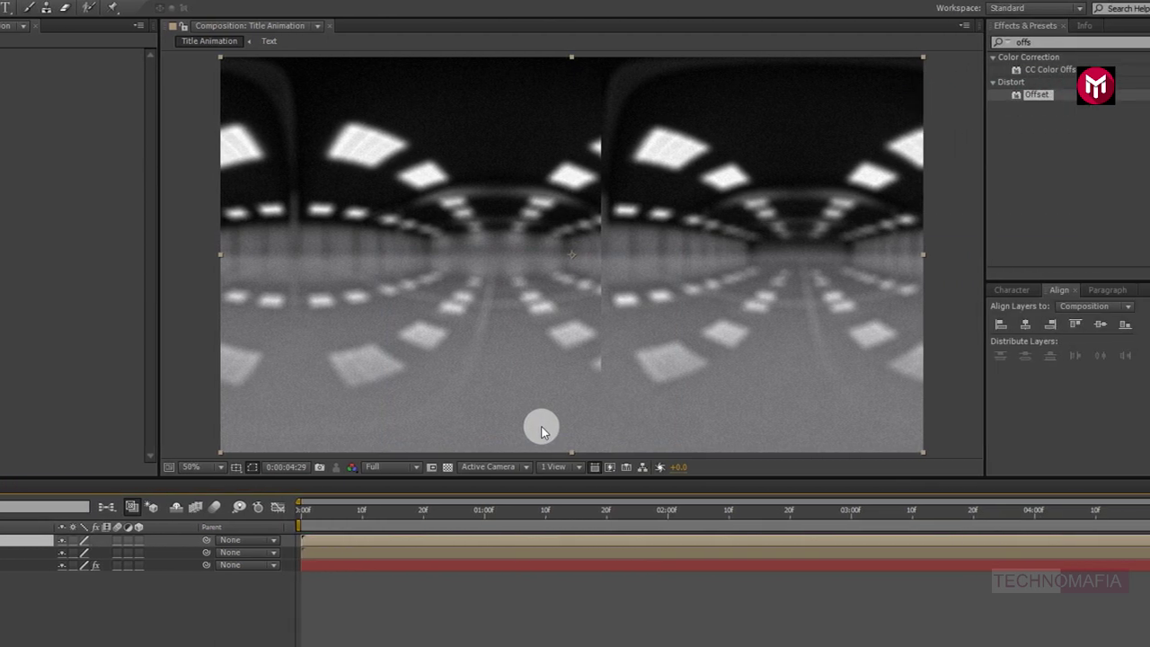
pyautogui.click(1013, 43)
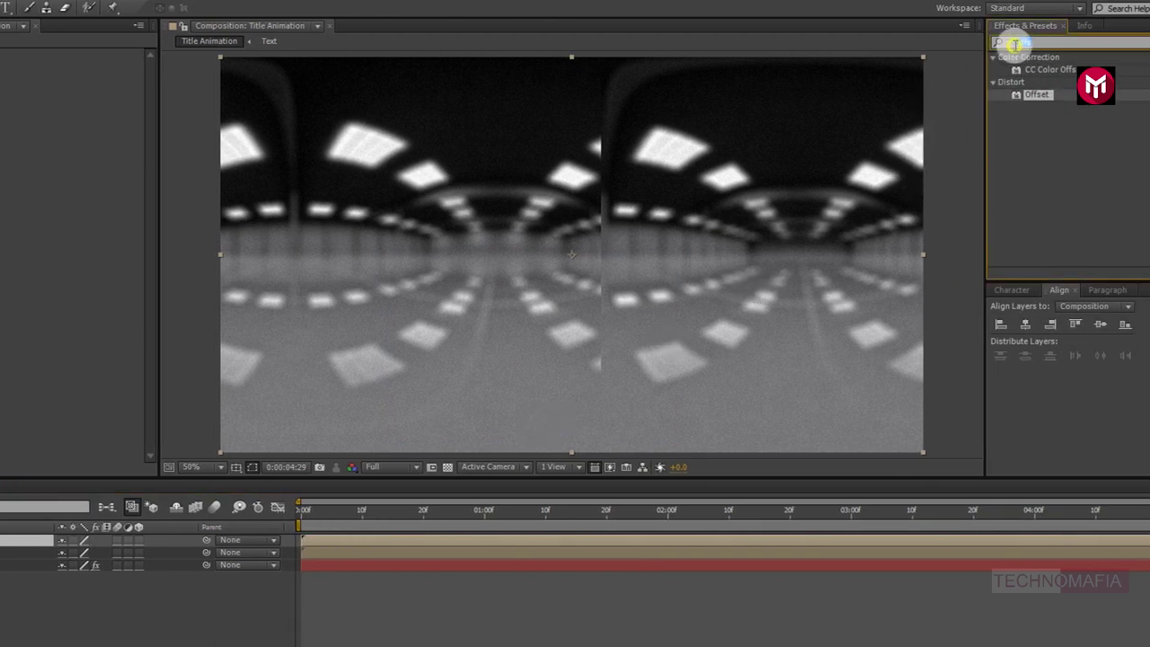
pyautogui.write('cc glass')
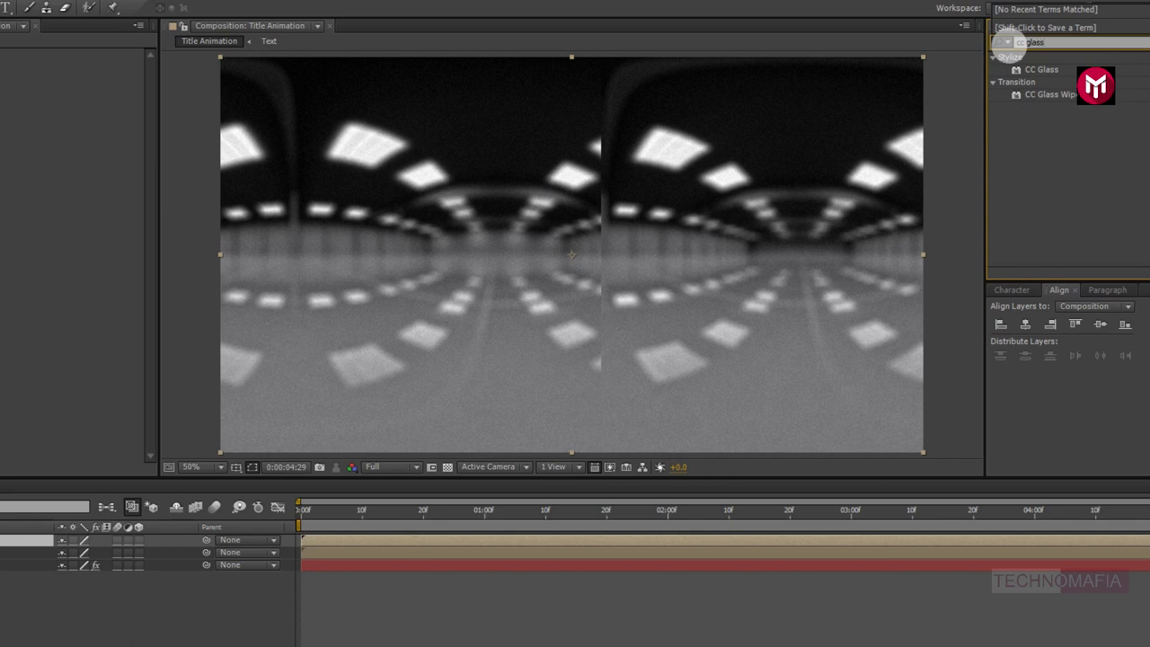
pyautogui.doubleClick(1041, 70)
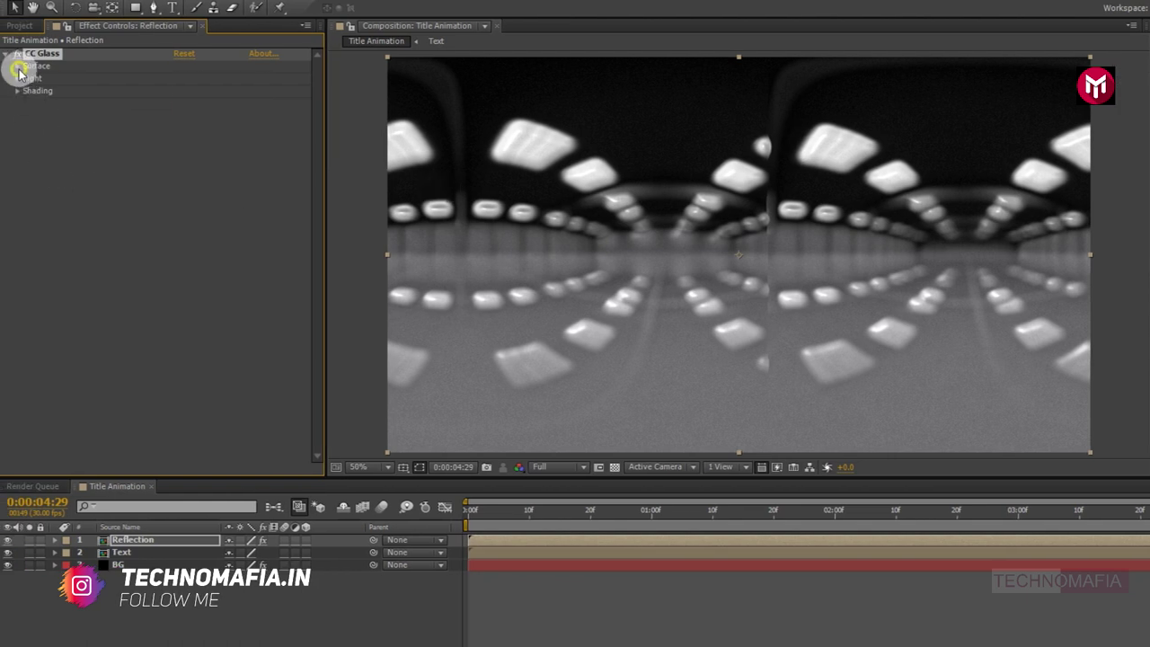
# Set CC Glass Bump Map to the Text layer with Softness 70.
pyautogui.click(18, 69)
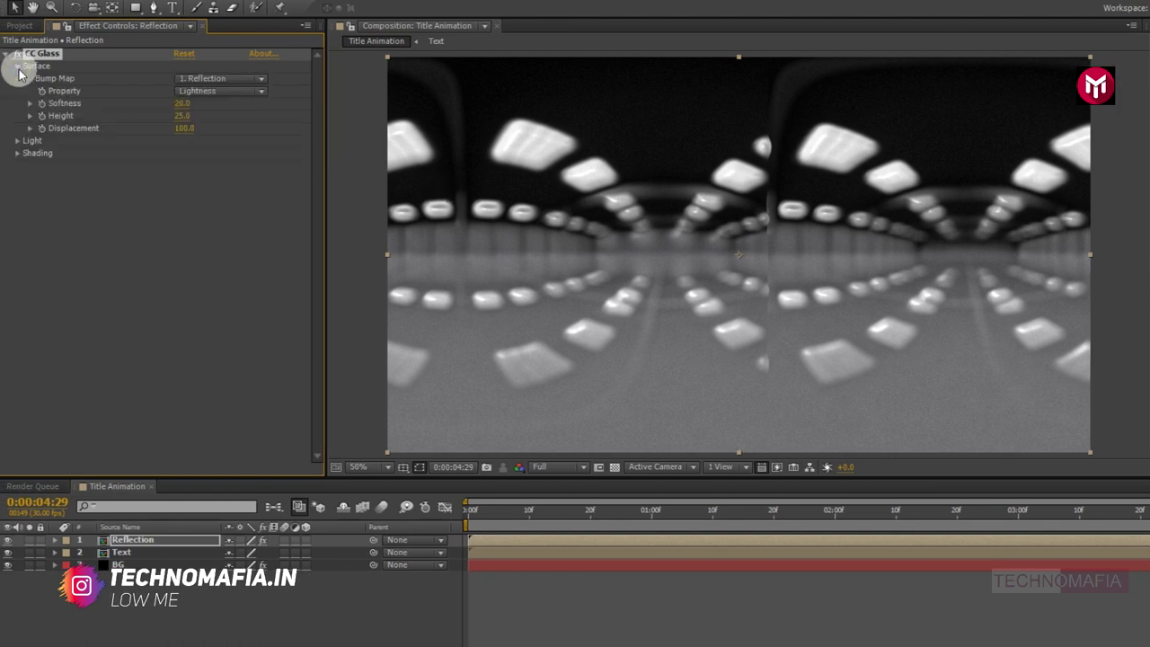
pyautogui.click(178, 78)
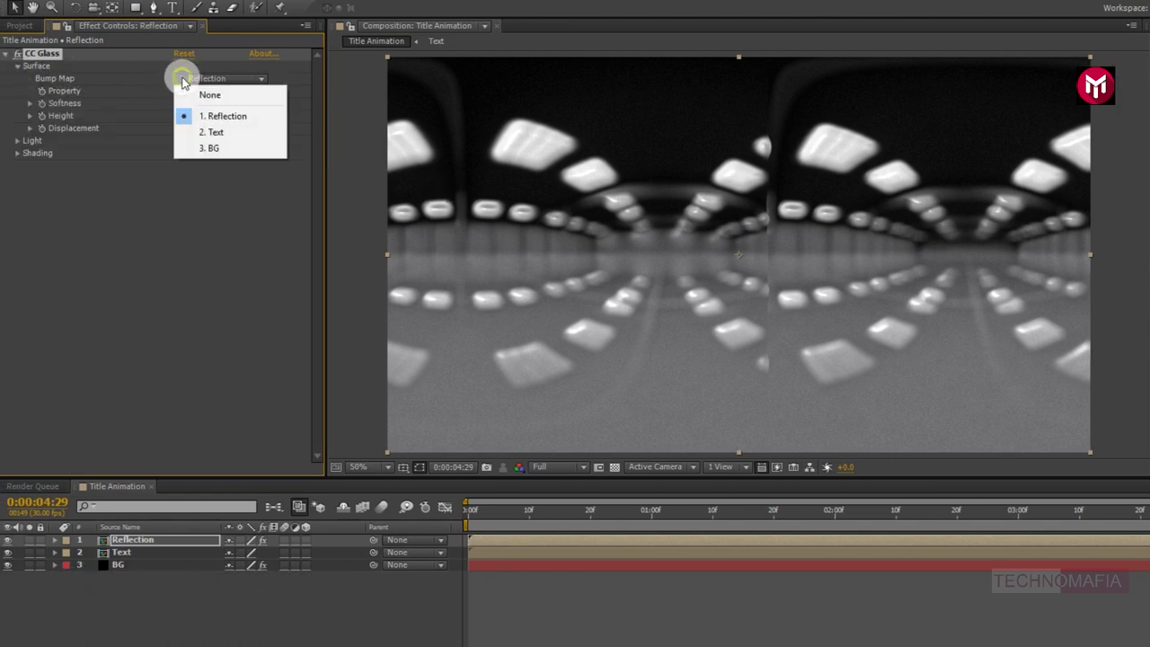
pyautogui.click(209, 132)
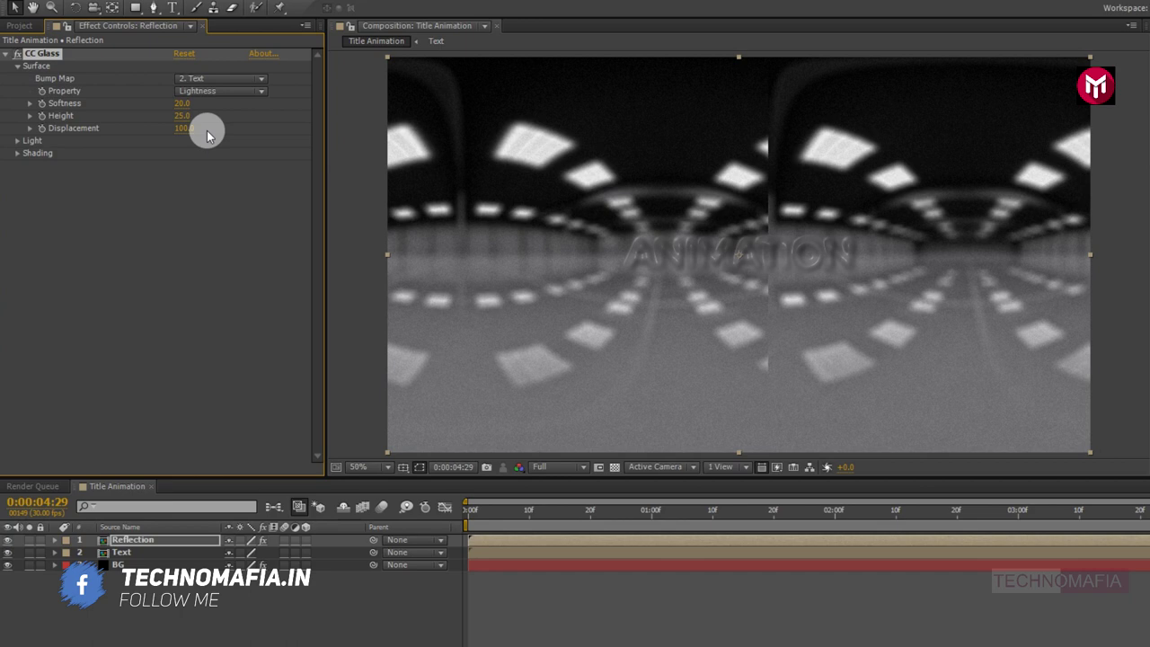
pyautogui.click(182, 104)
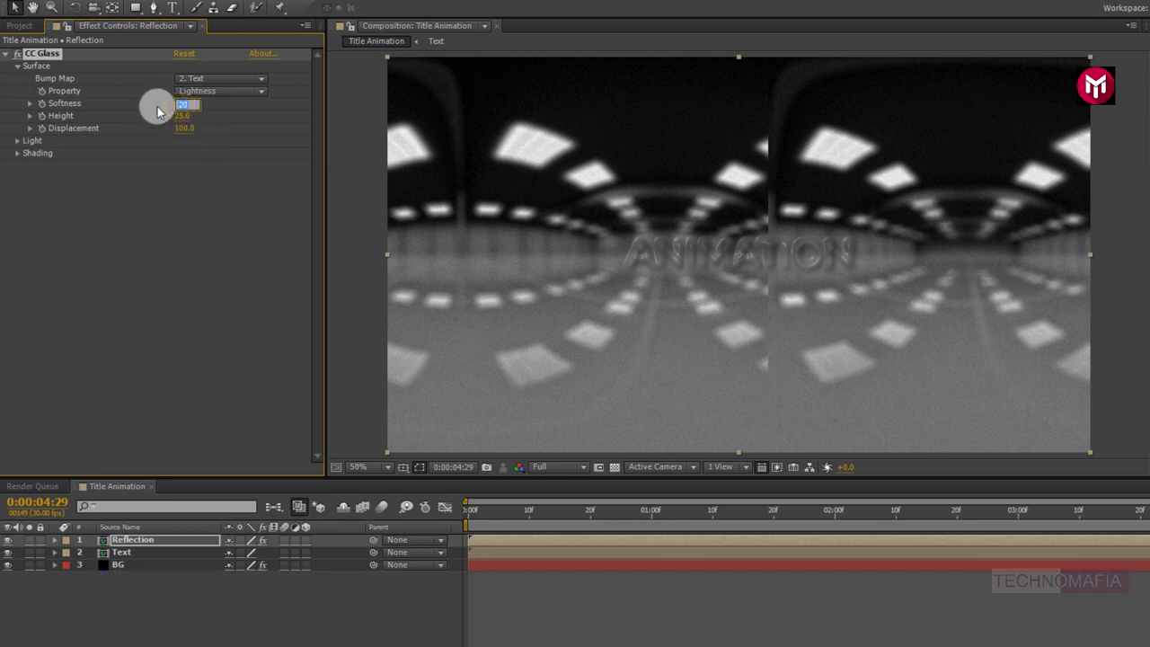
pyautogui.write('70')
pyautogui.press('Return')
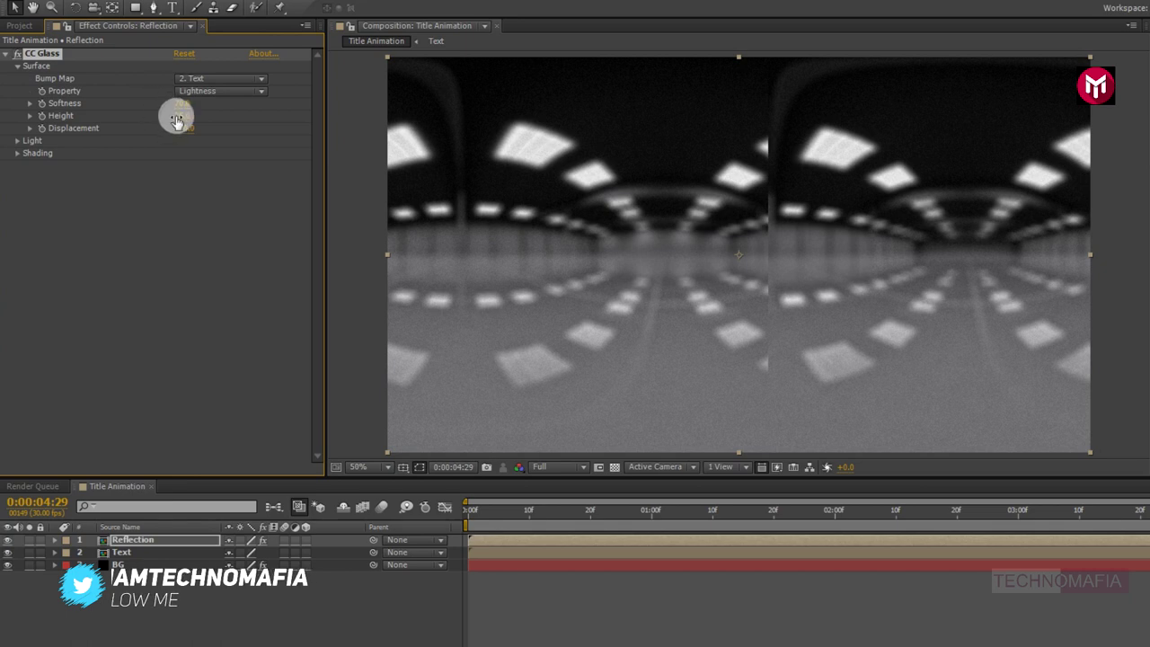
# Set CC Glass Height 90, Displacement -200 and Specular 100.
pyautogui.click(179, 116)
pyautogui.write('90')
pyautogui.click(162, 126)
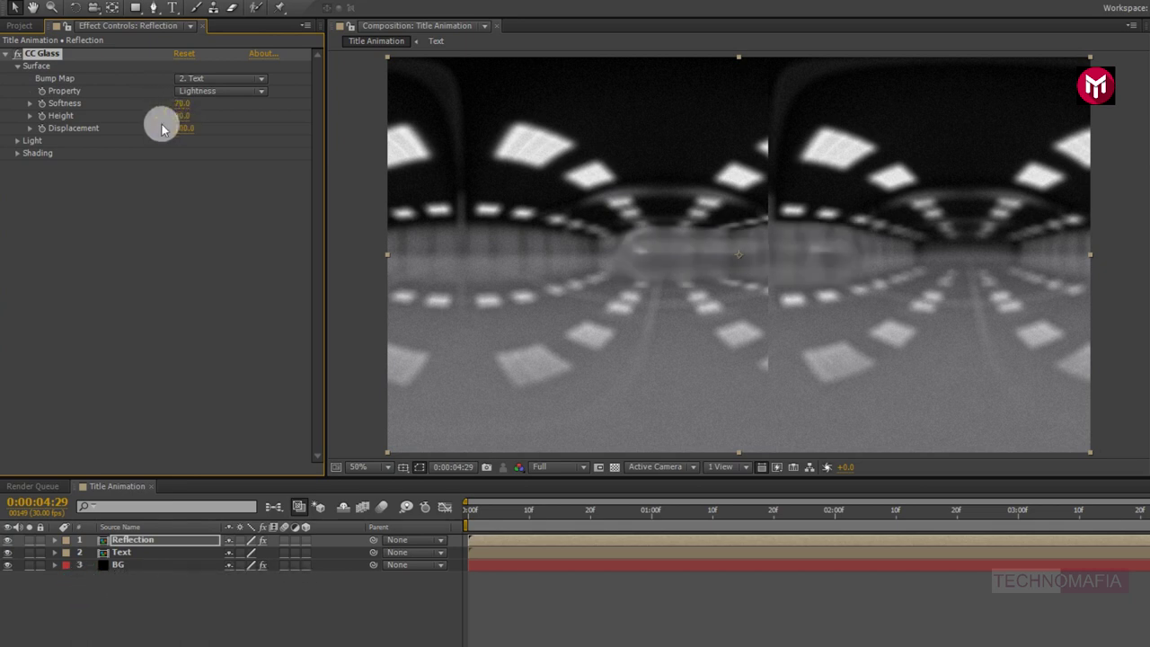
pyautogui.click(185, 129)
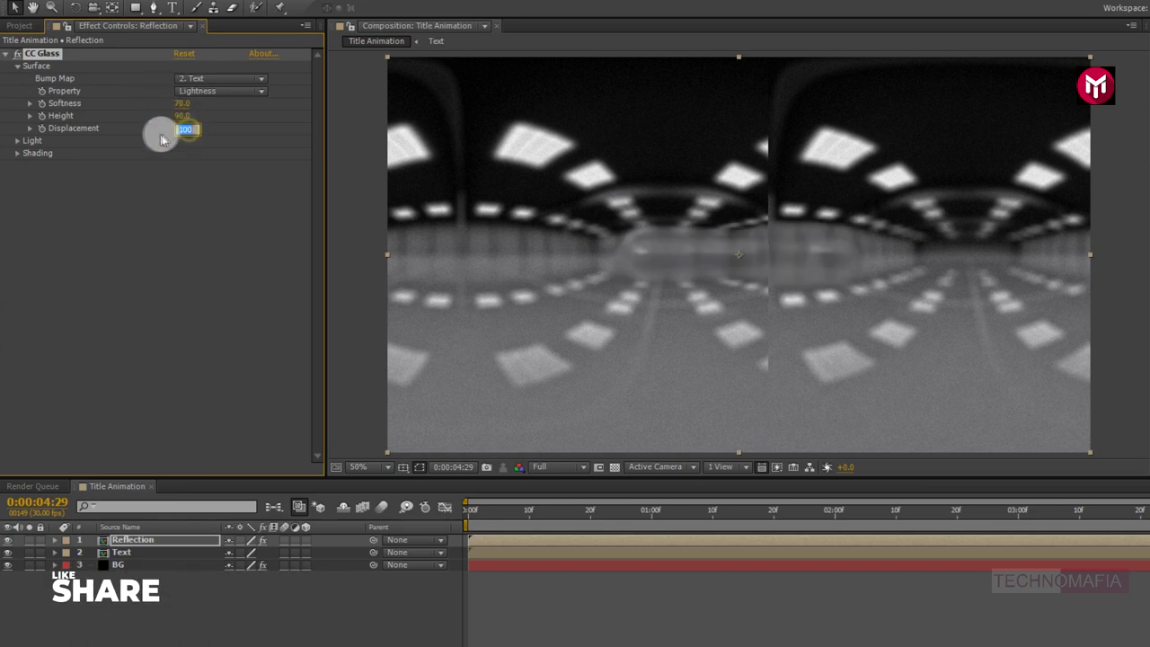
pyautogui.write('-2')
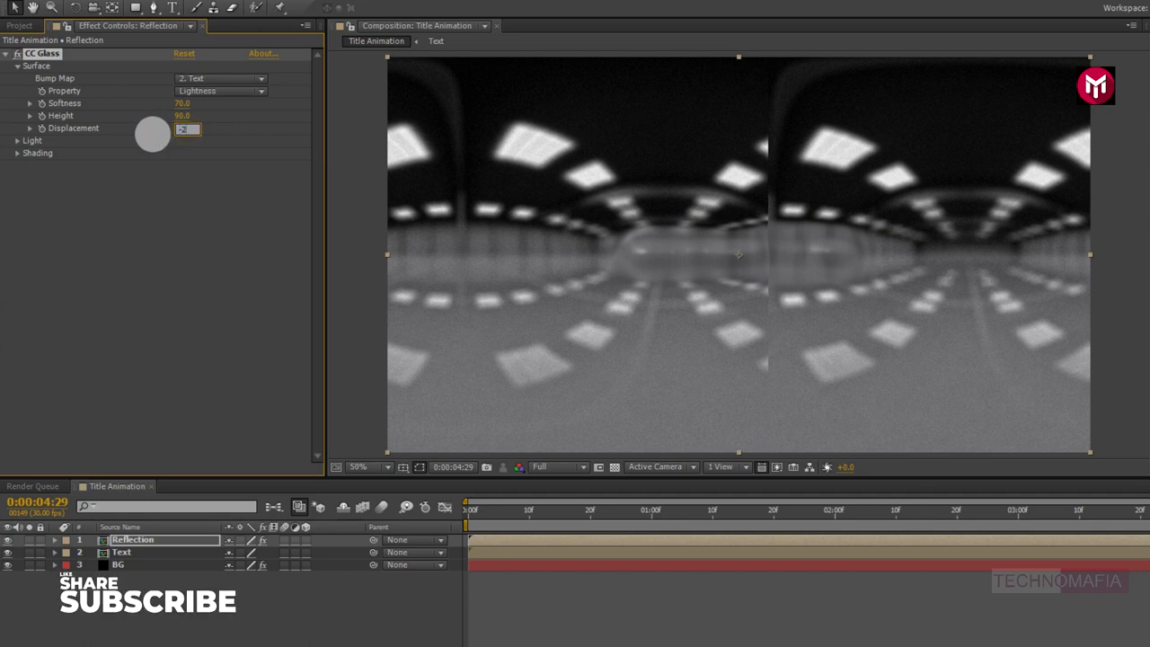
pyautogui.click(153, 133)
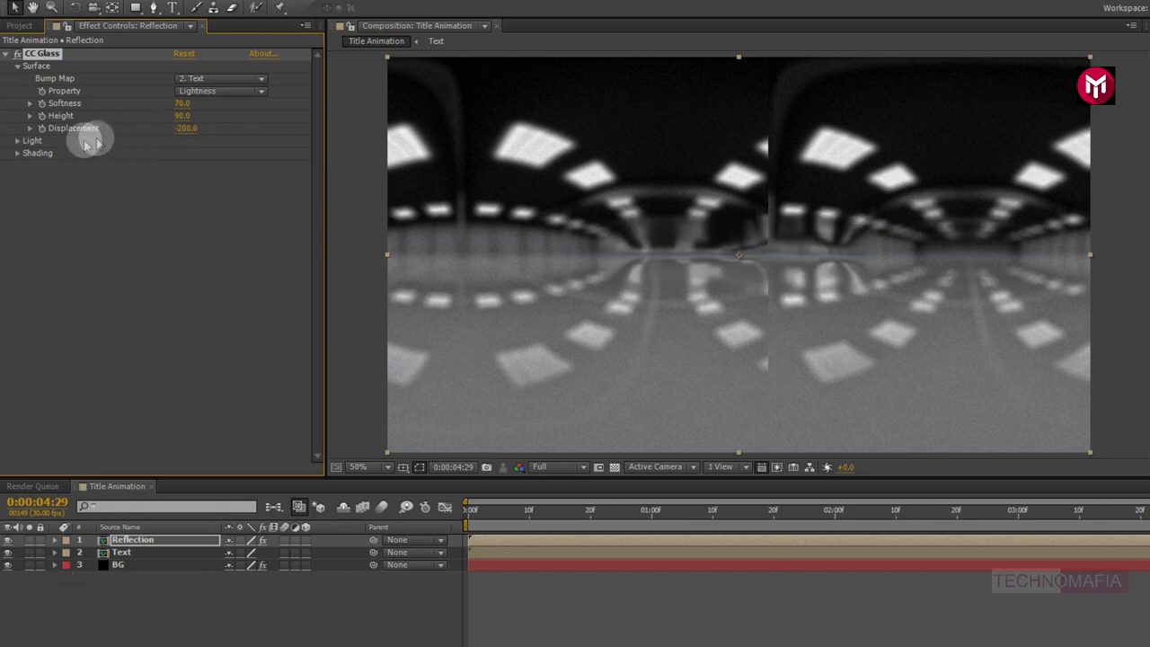
pyautogui.click(18, 153)
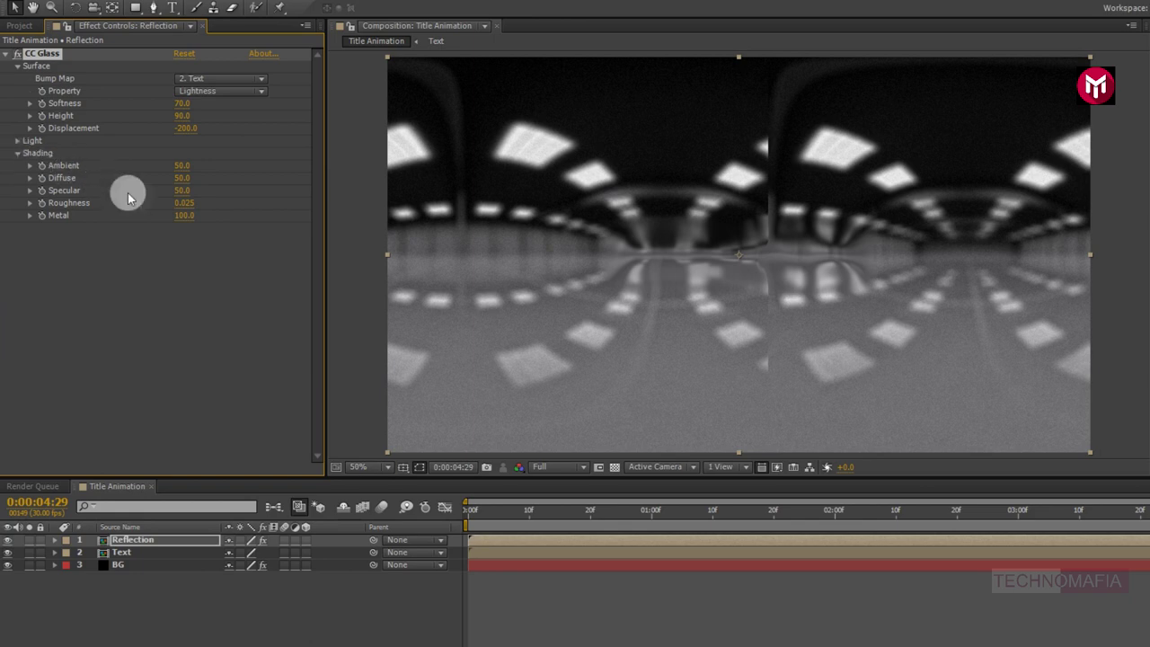
pyautogui.click(178, 190)
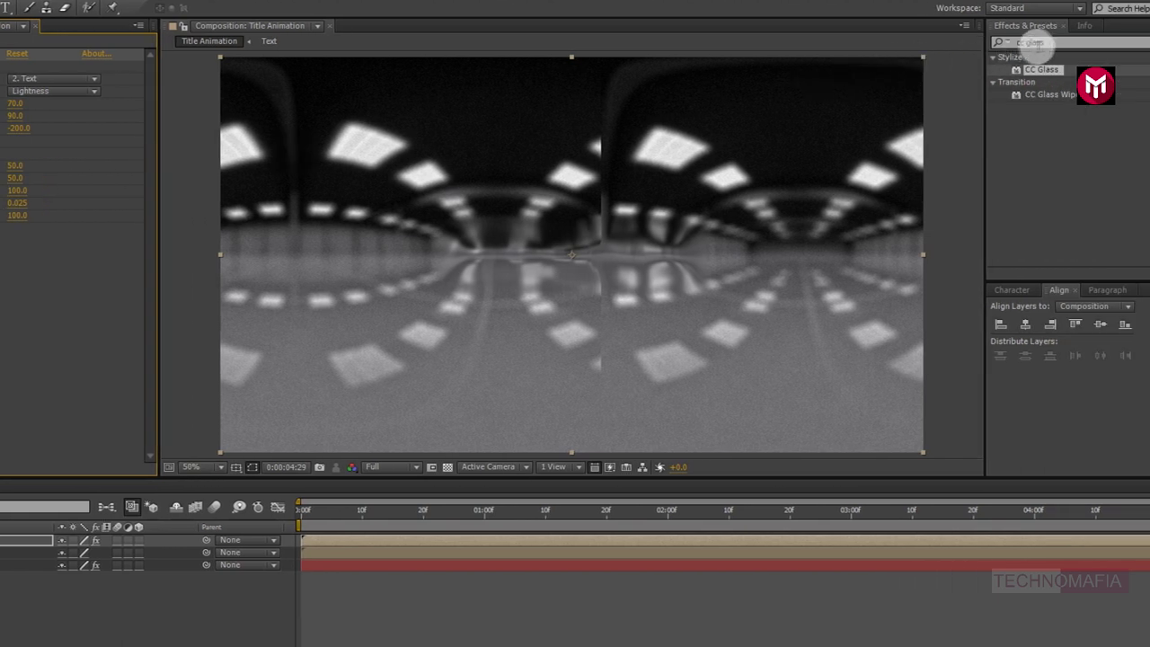
# Apply CC Blobbylize to the Reflection layer.
pyautogui.press('BackSpace')
pyautogui.press('BackSpace')
pyautogui.press('BackSpace')
pyautogui.press('BackSpace')
pyautogui.press('BackSpace')
pyautogui.press('BackSpace')
pyautogui.click(1001, 42)
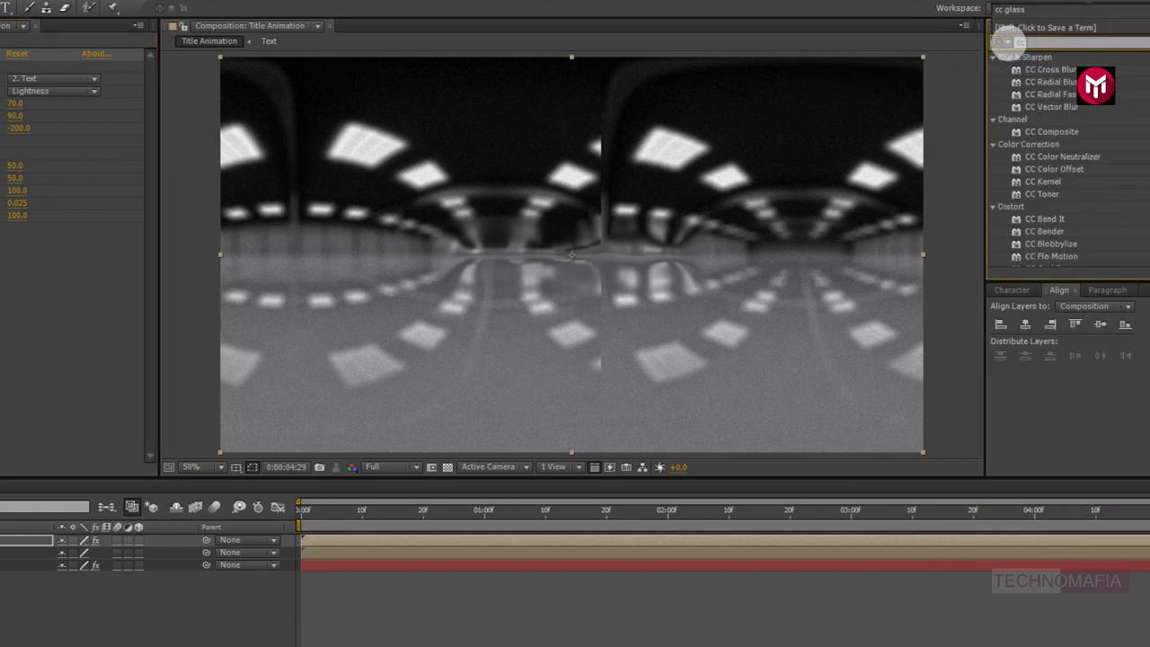
pyautogui.write('blo')
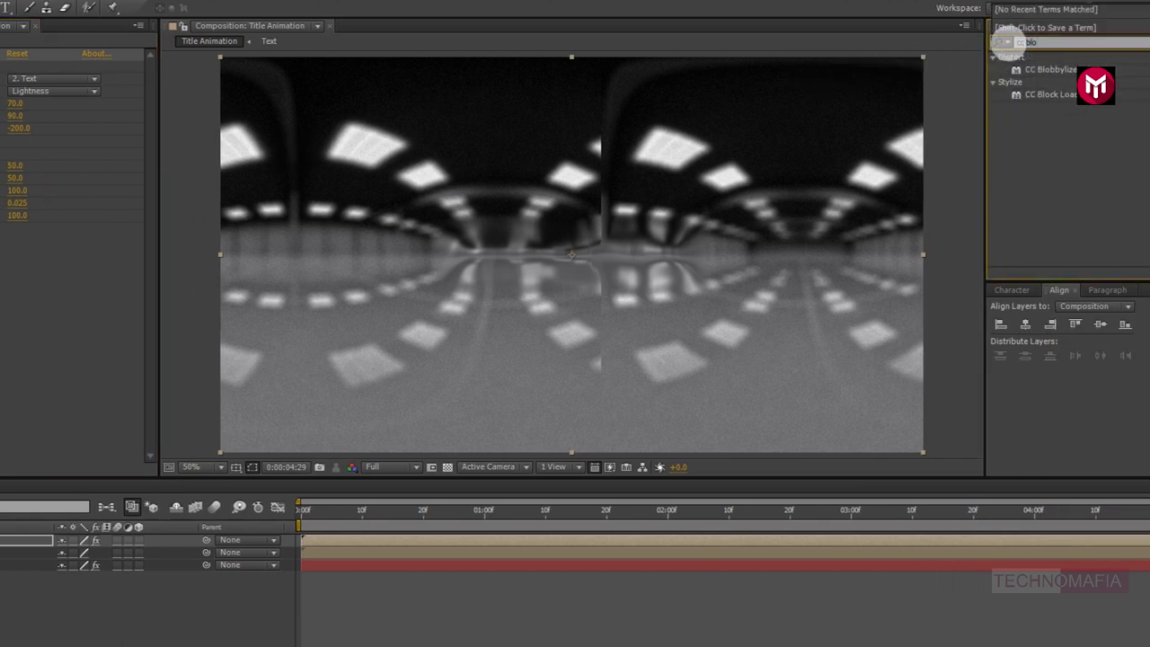
pyautogui.click(1061, 70)
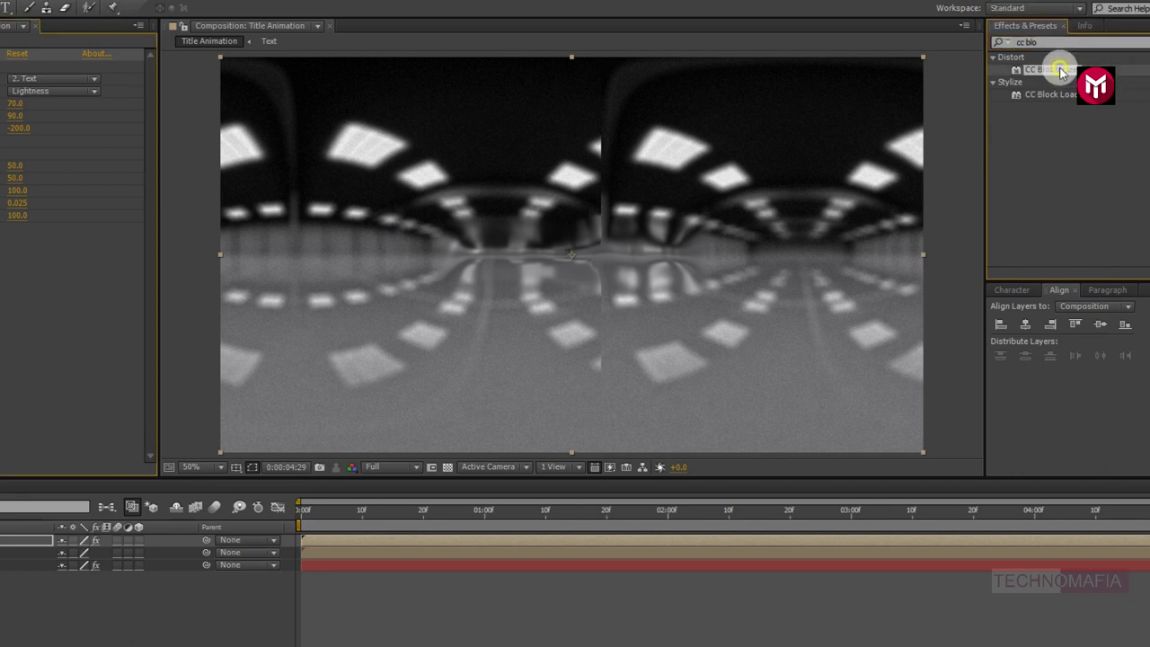
pyautogui.doubleClick(1060, 70)
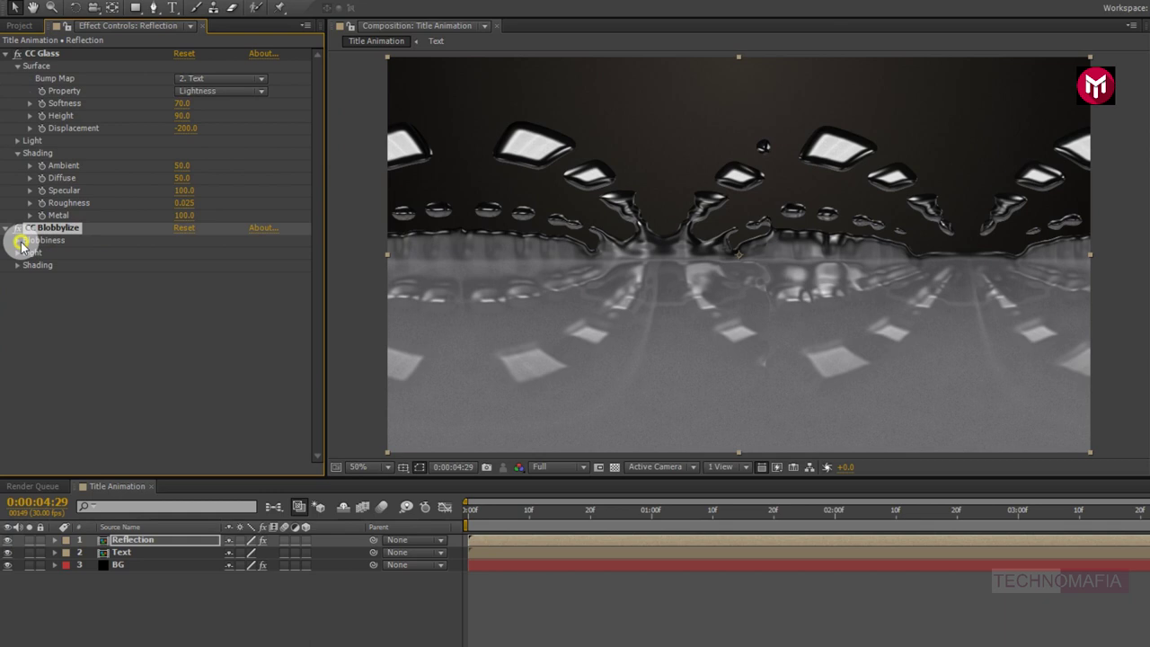
# Set Blob Layer to Text, Softness 6, Cut Away 0 and Light Intensity 120.
pyautogui.click(19, 241)
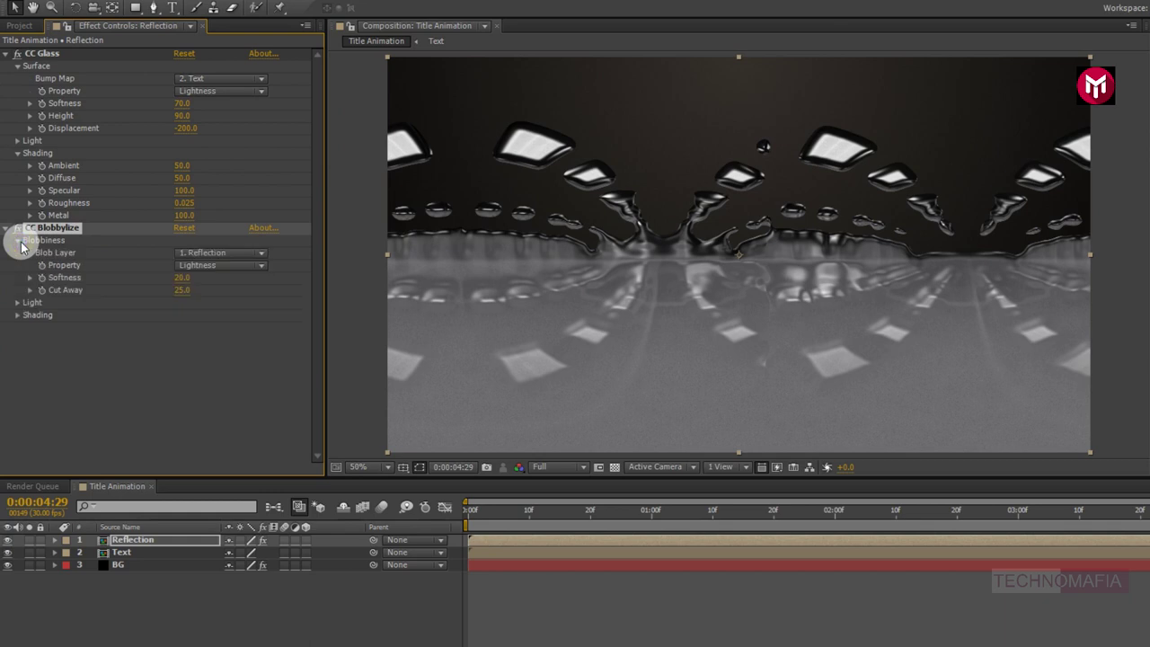
pyautogui.click(192, 253)
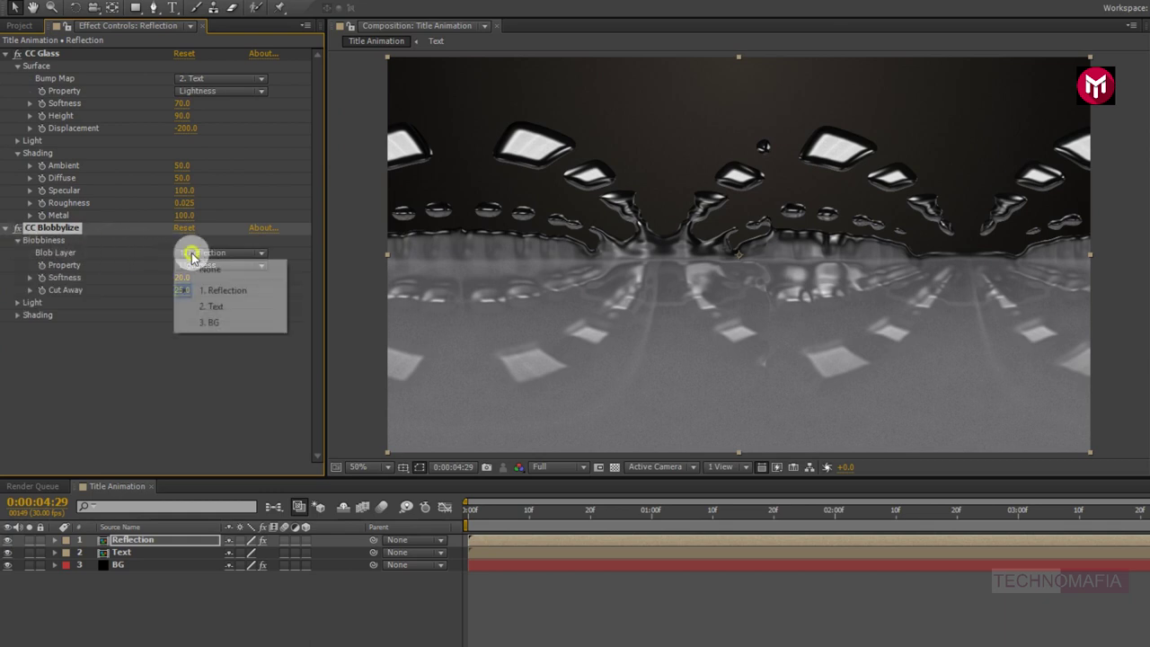
pyautogui.click(212, 306)
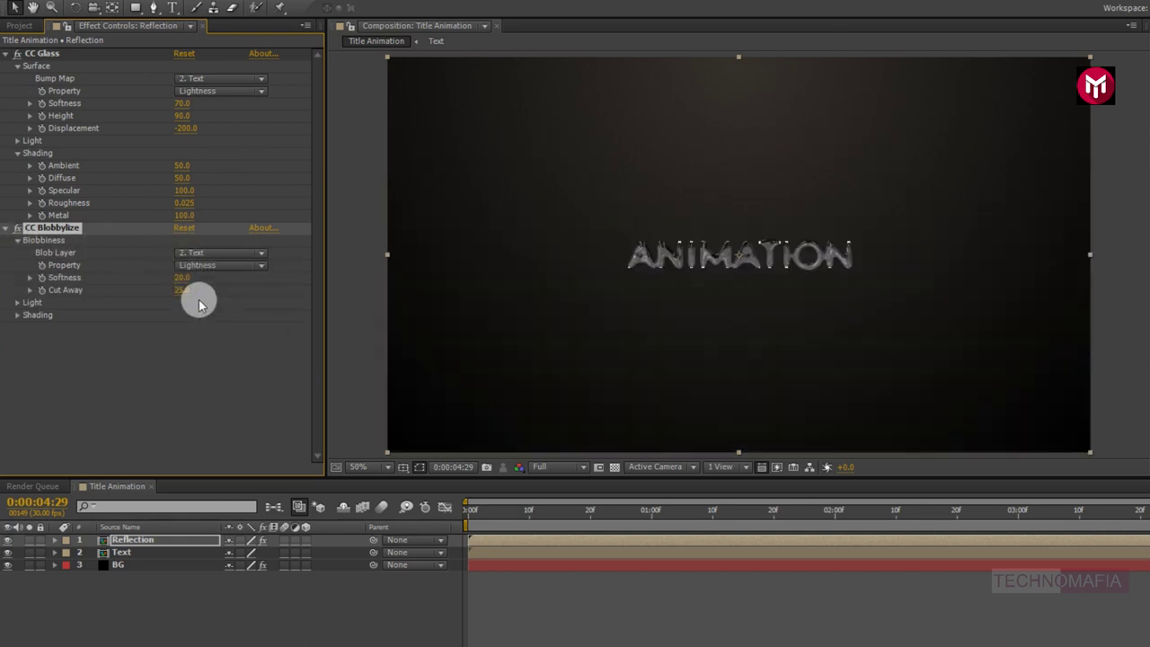
pyautogui.click(180, 279)
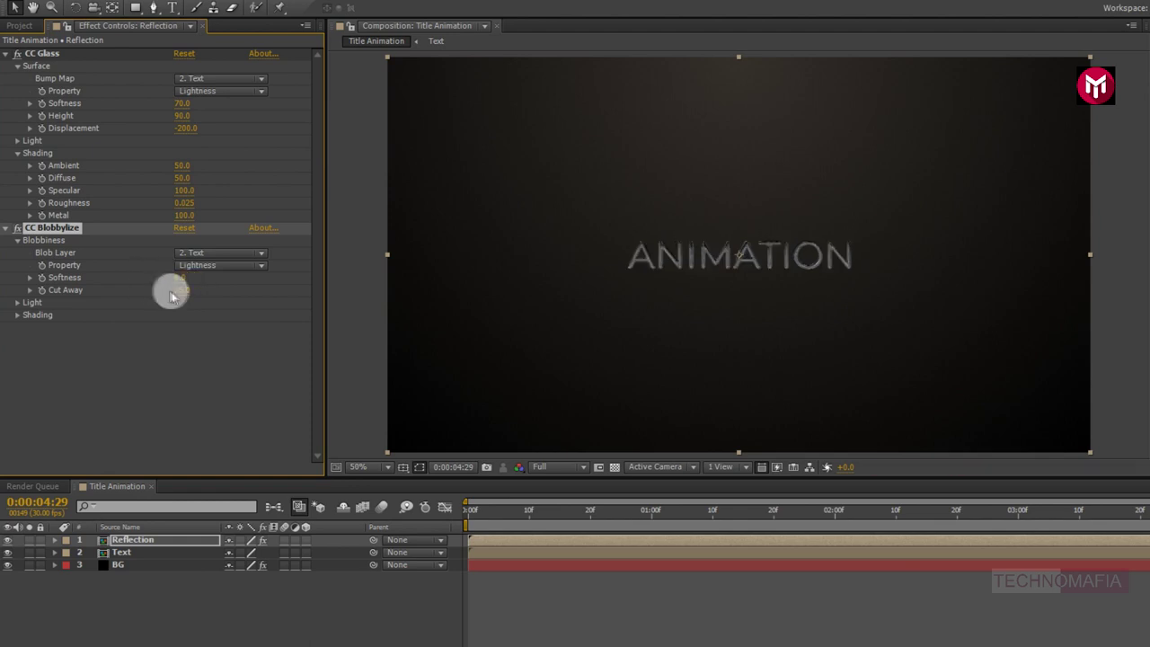
pyautogui.click(179, 291)
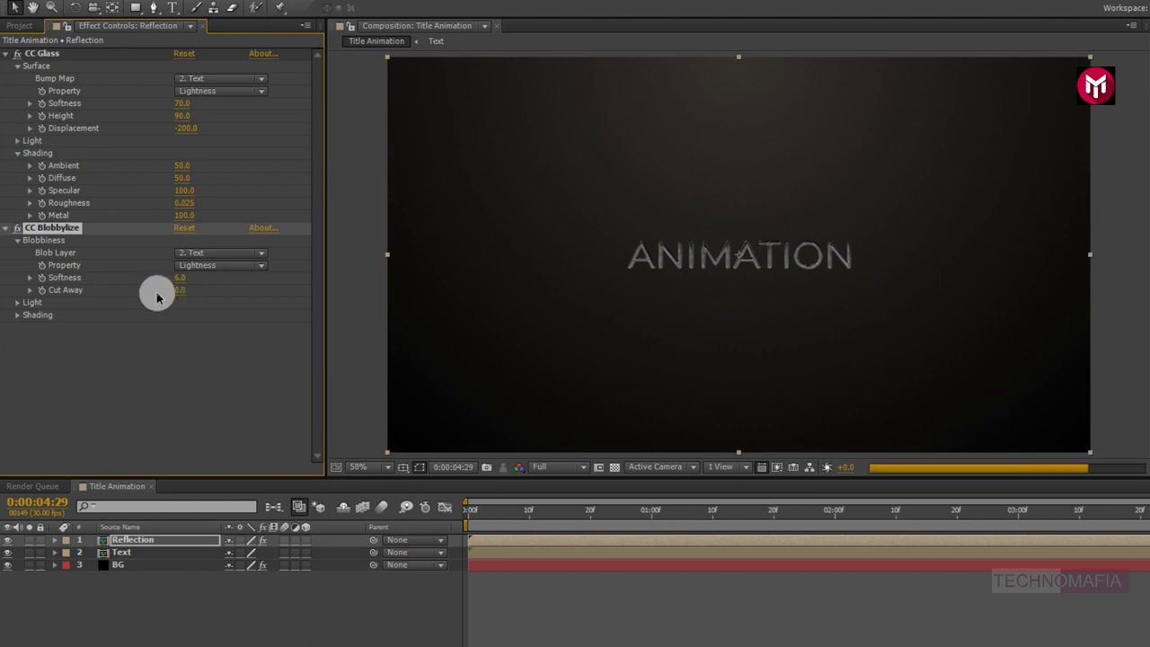
pyautogui.click(19, 303)
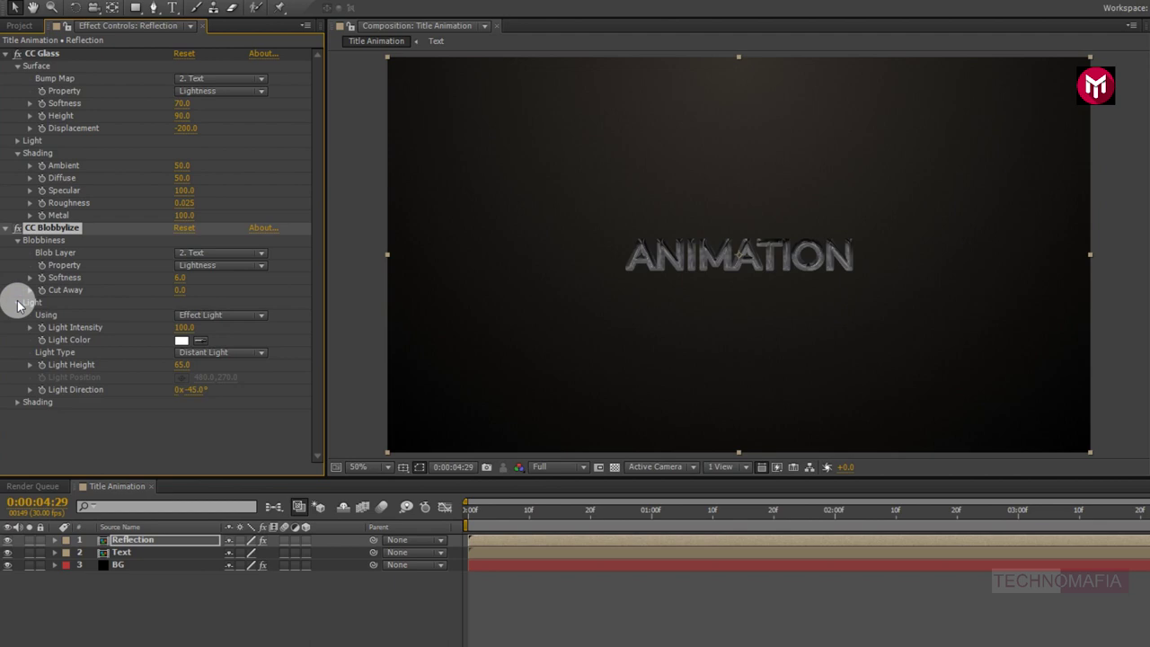
pyautogui.click(180, 328)
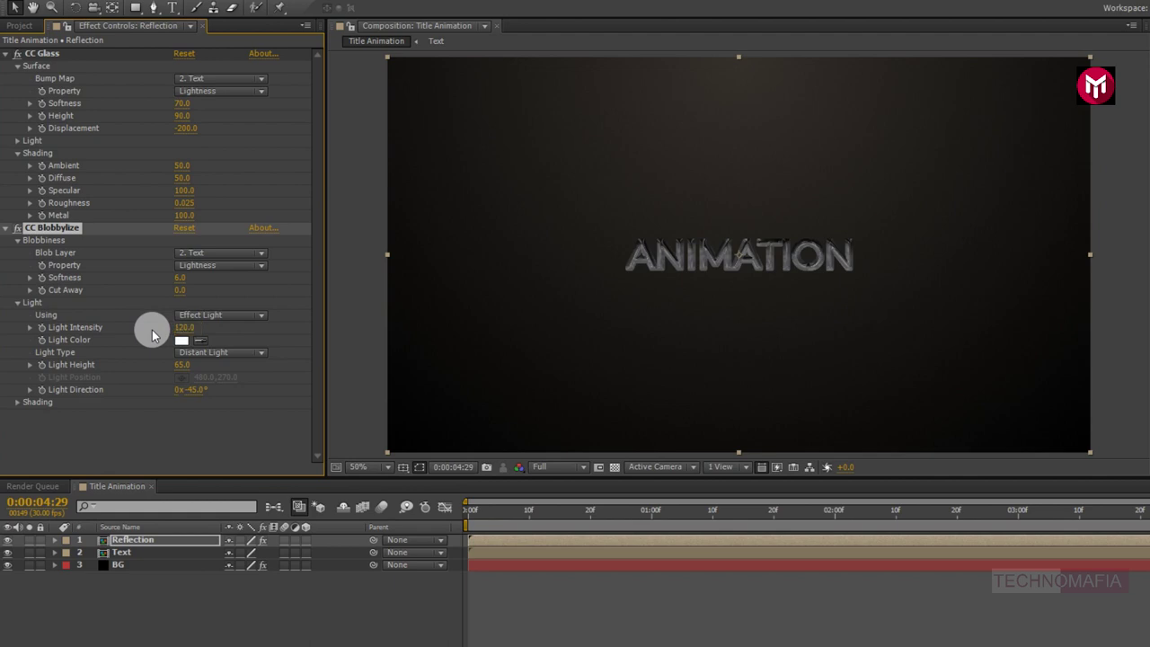
pyautogui.click(980, 42)
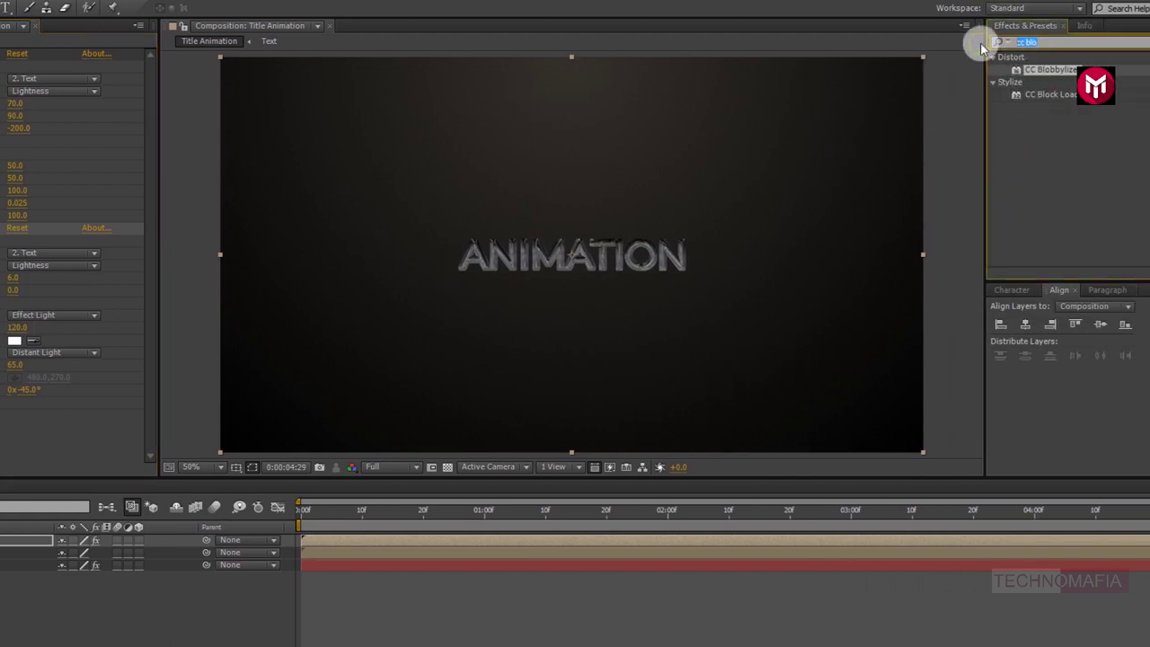
# Apply the Curves effect to the Reflection layer and collapse CC Blobbylize and CC Glass.
pyautogui.write('curves')
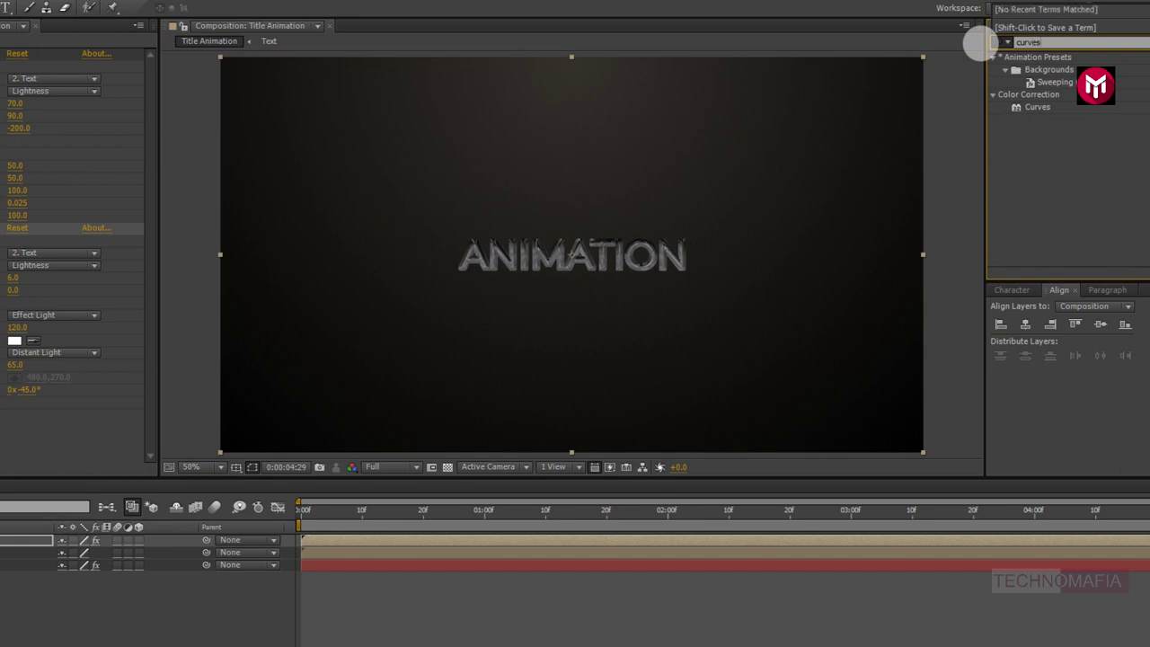
pyautogui.doubleClick(1038, 107)
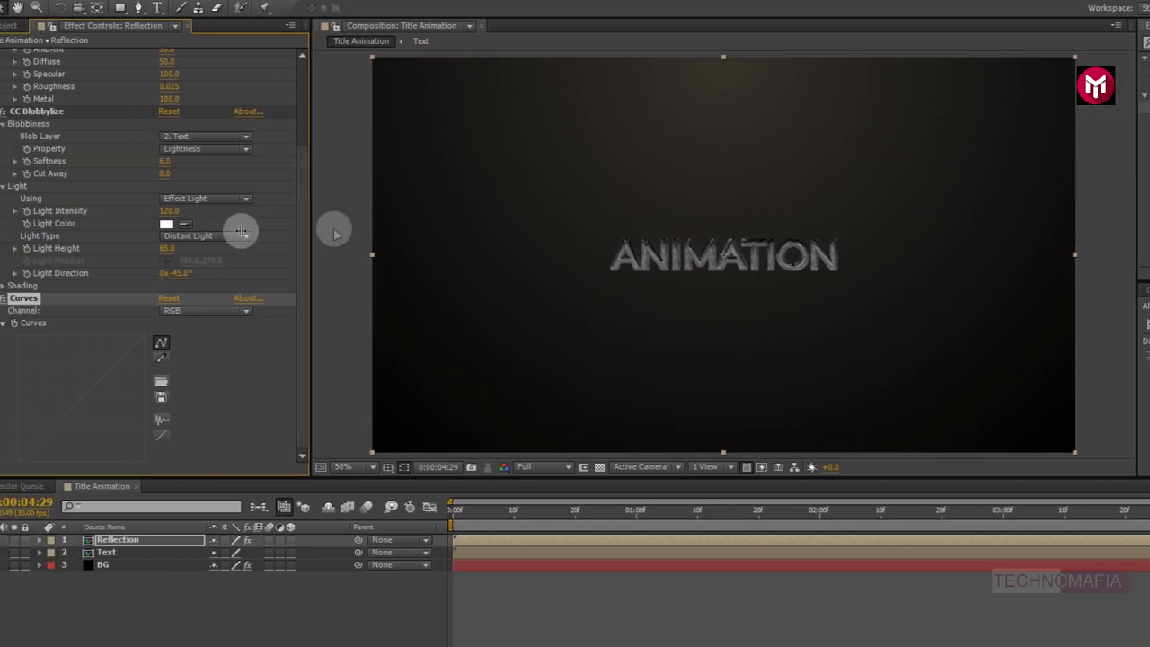
pyautogui.click(5, 112)
pyautogui.click(6, 54)
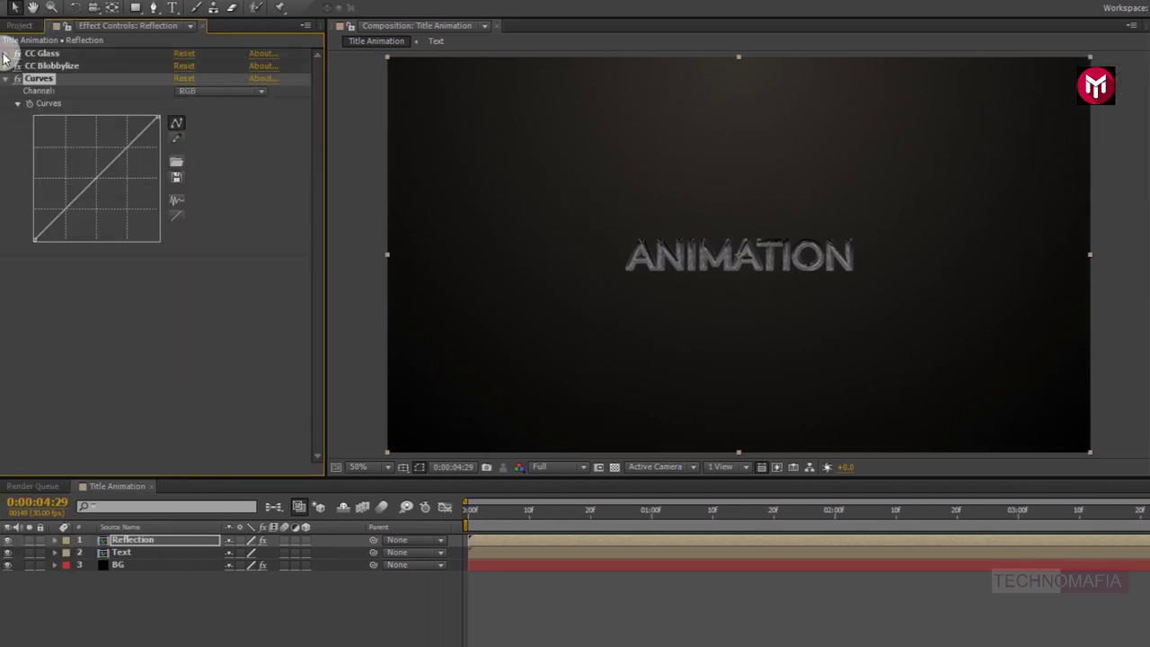
# Raise the Red curve, lift Green slightly and pull Blue down for a gold tint.
pyautogui.click(190, 91)
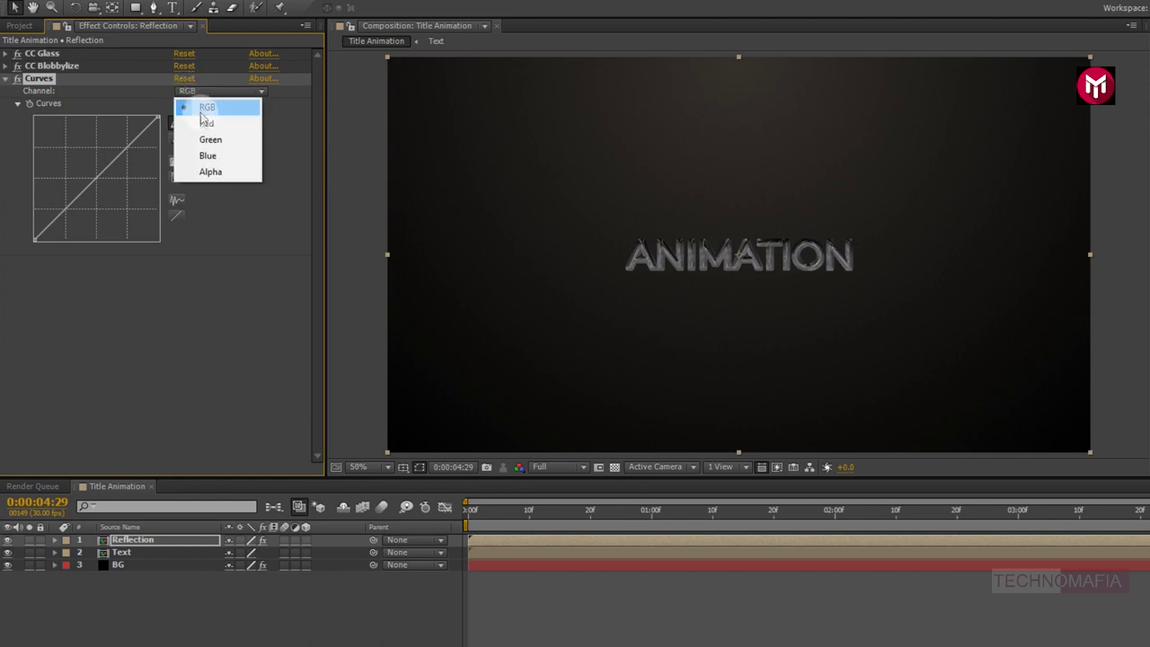
pyautogui.click(204, 124)
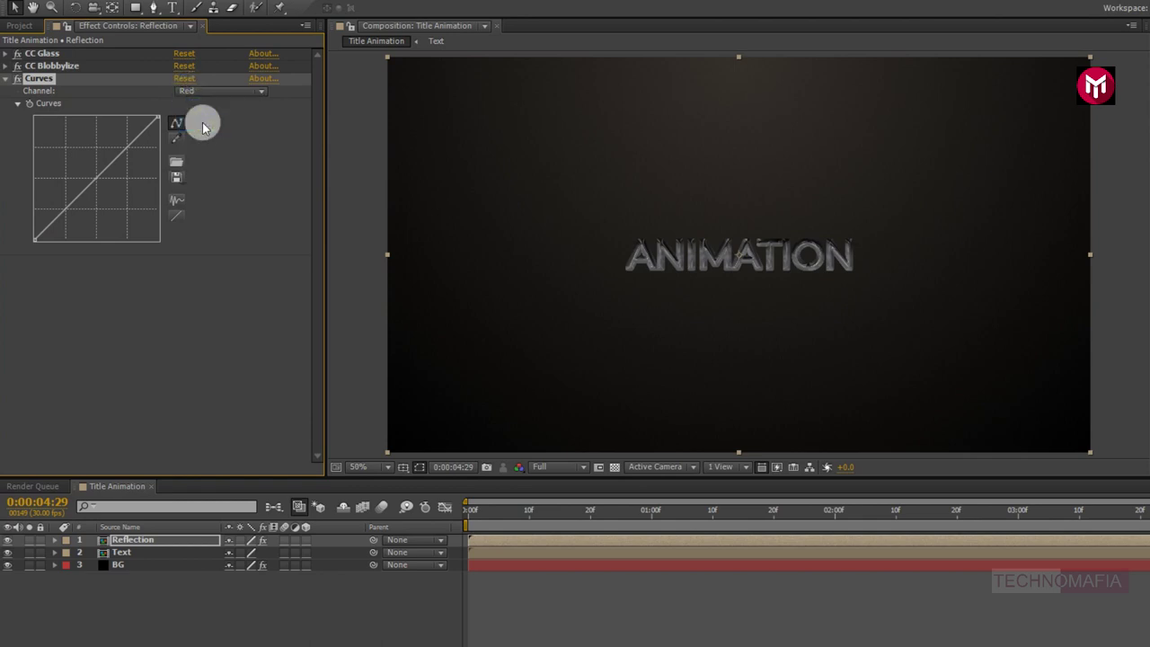
pyautogui.moveTo(84, 189); pyautogui.dragTo(74, 178)
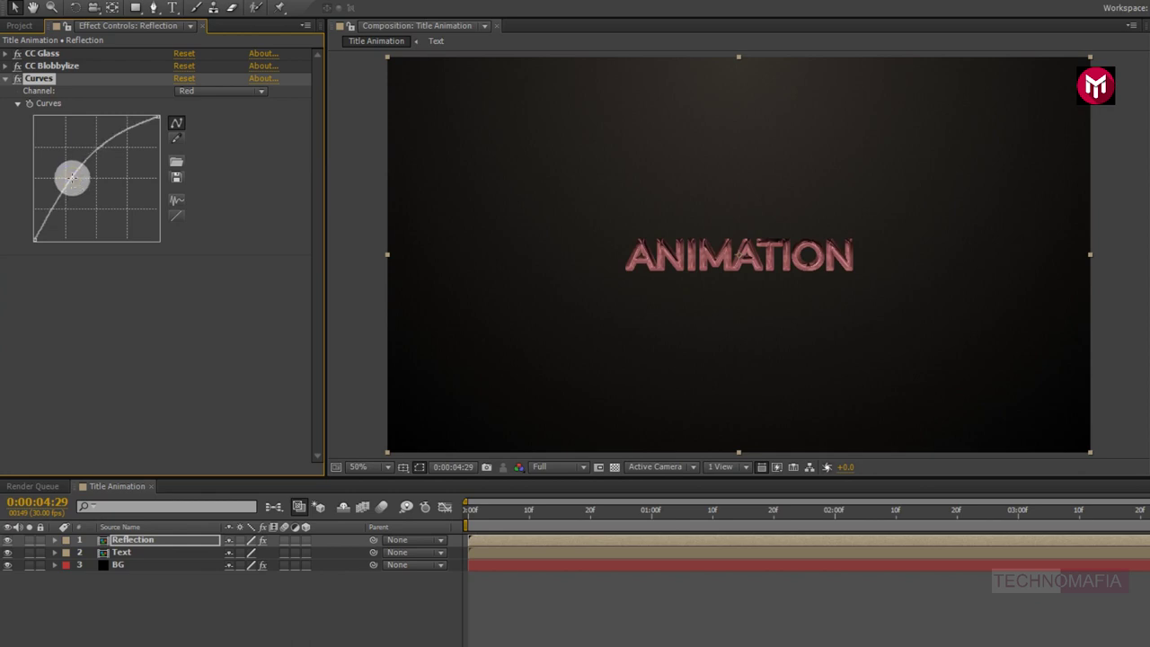
pyautogui.click(216, 91)
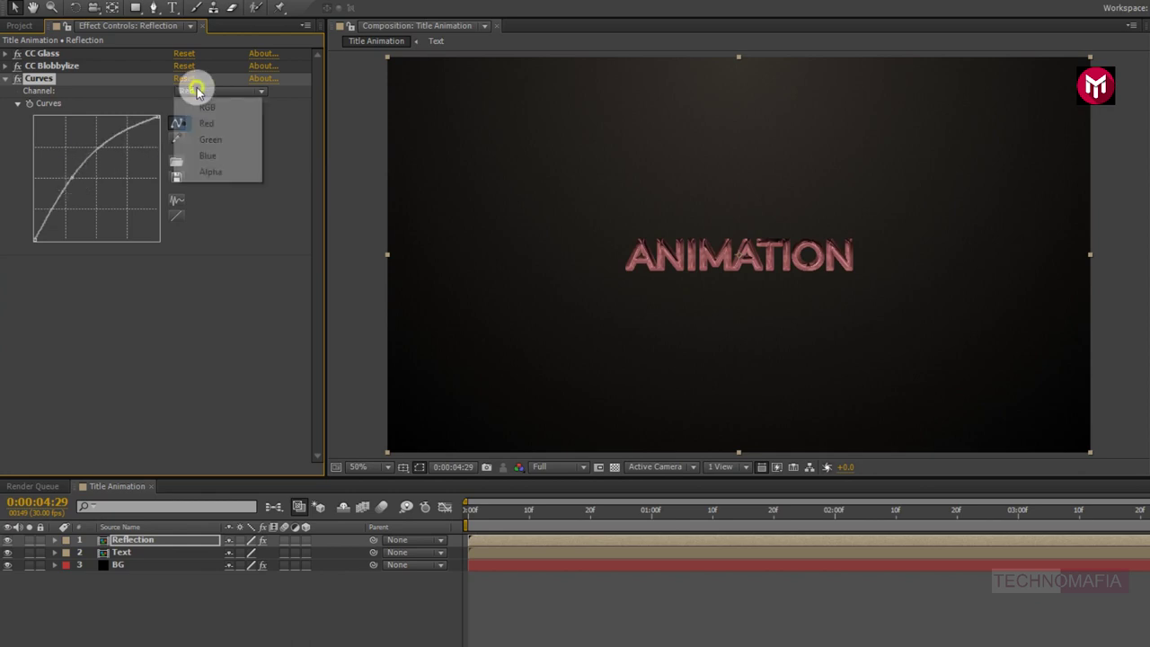
pyautogui.click(202, 139)
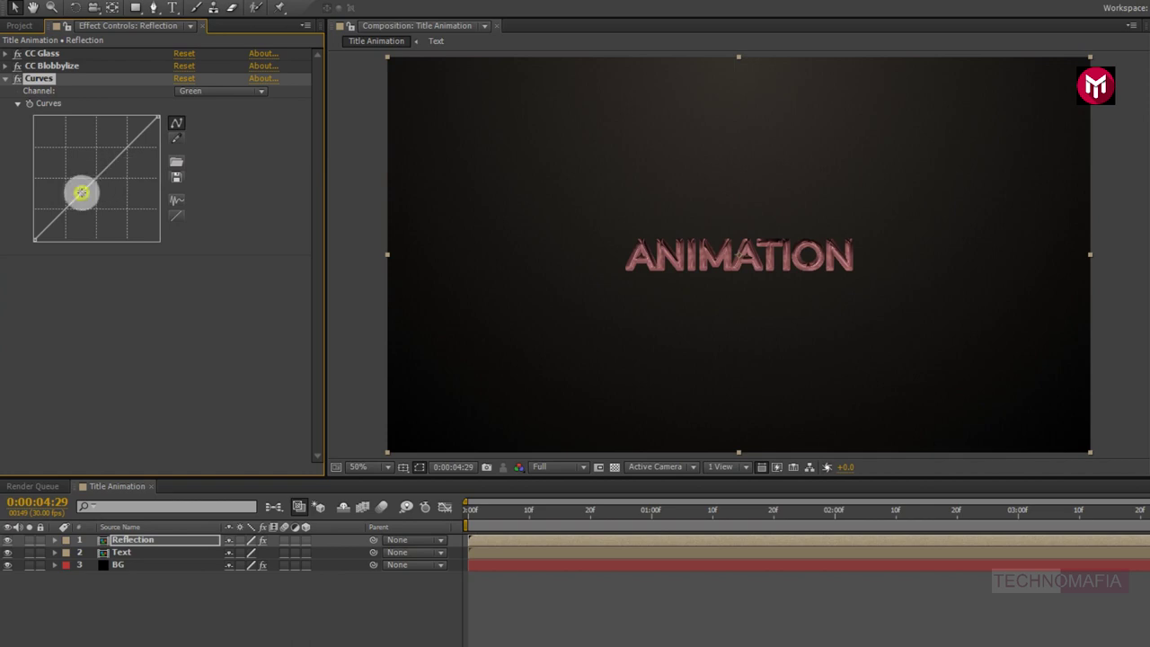
pyautogui.moveTo(82, 191); pyautogui.dragTo(84, 184)
pyautogui.click(189, 91)
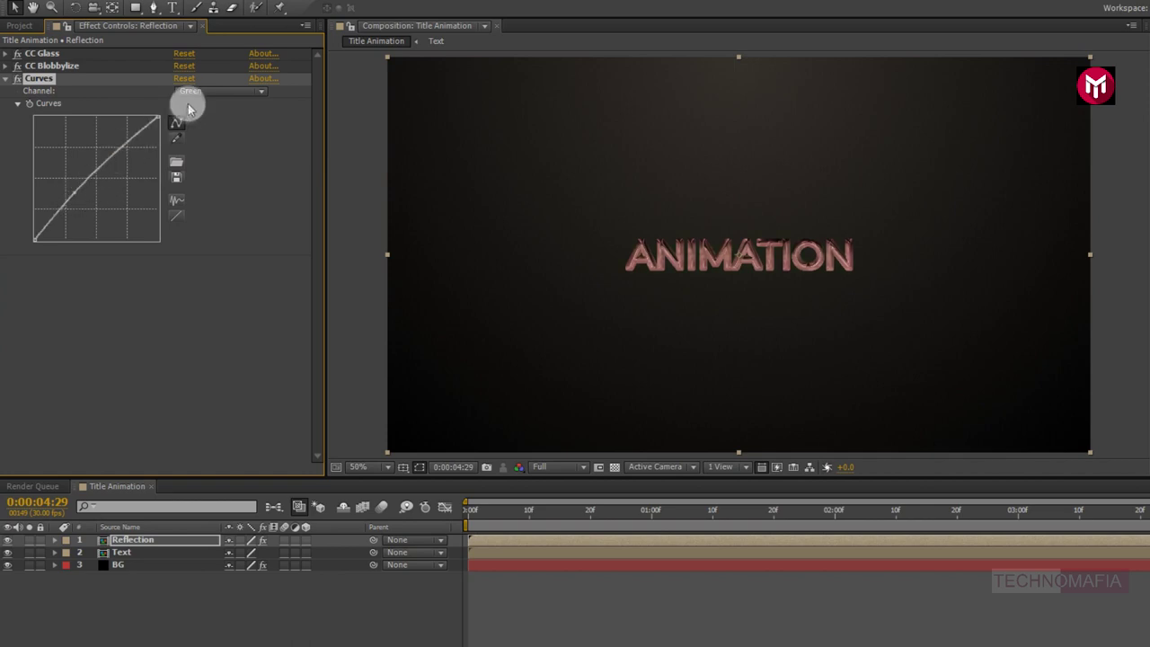
pyautogui.click(204, 157)
pyautogui.moveTo(101, 196); pyautogui.dragTo(89, 243)
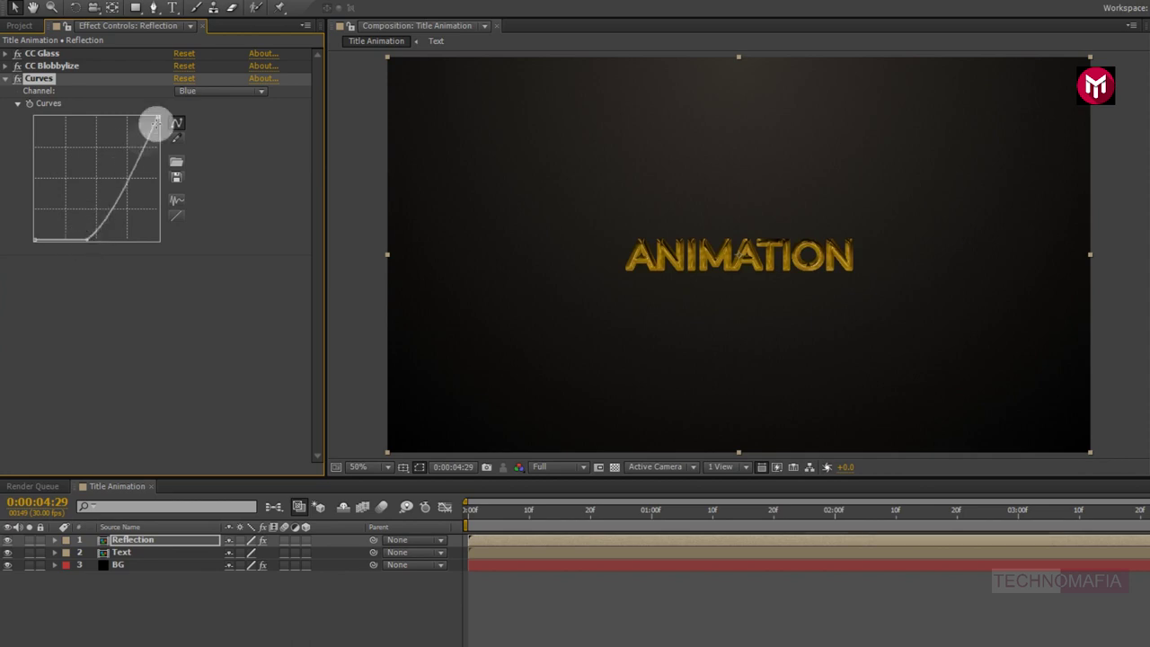
# Fine-tune the Red and Green curves to refine the gold tone.
pyautogui.click(189, 91)
pyautogui.click(192, 119)
pyautogui.moveTo(90, 186)
pyautogui.mouseDown()
pyautogui.moveTo(89, 172)
pyautogui.moveTo(68, 186)
pyautogui.mouseUp()
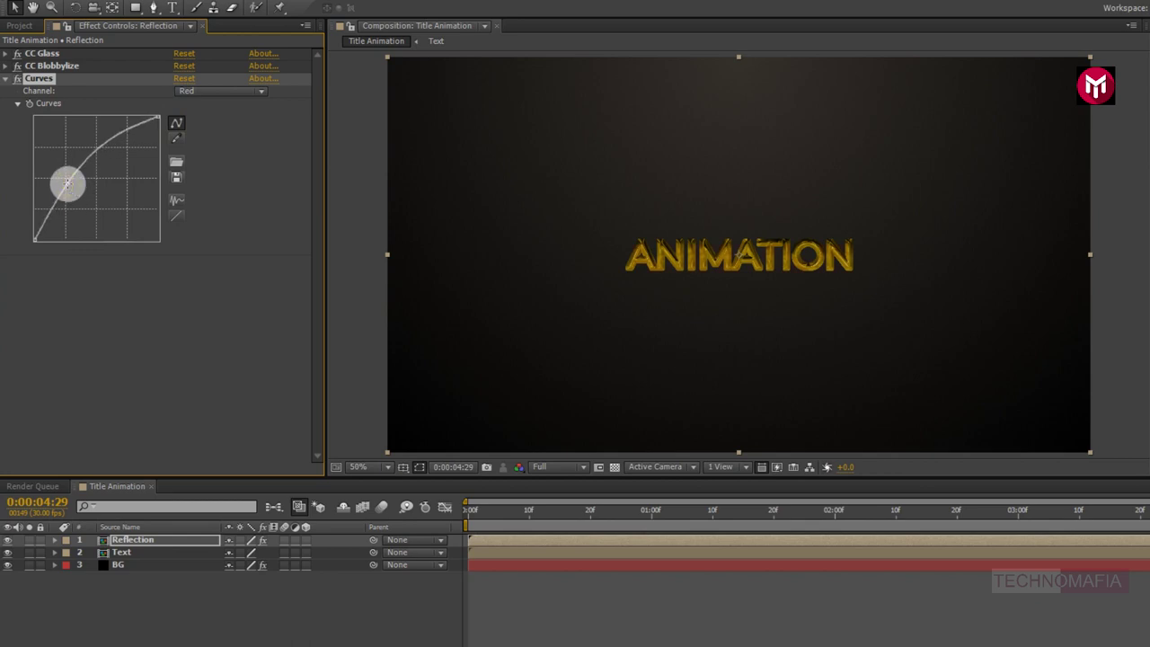
pyautogui.click(192, 91)
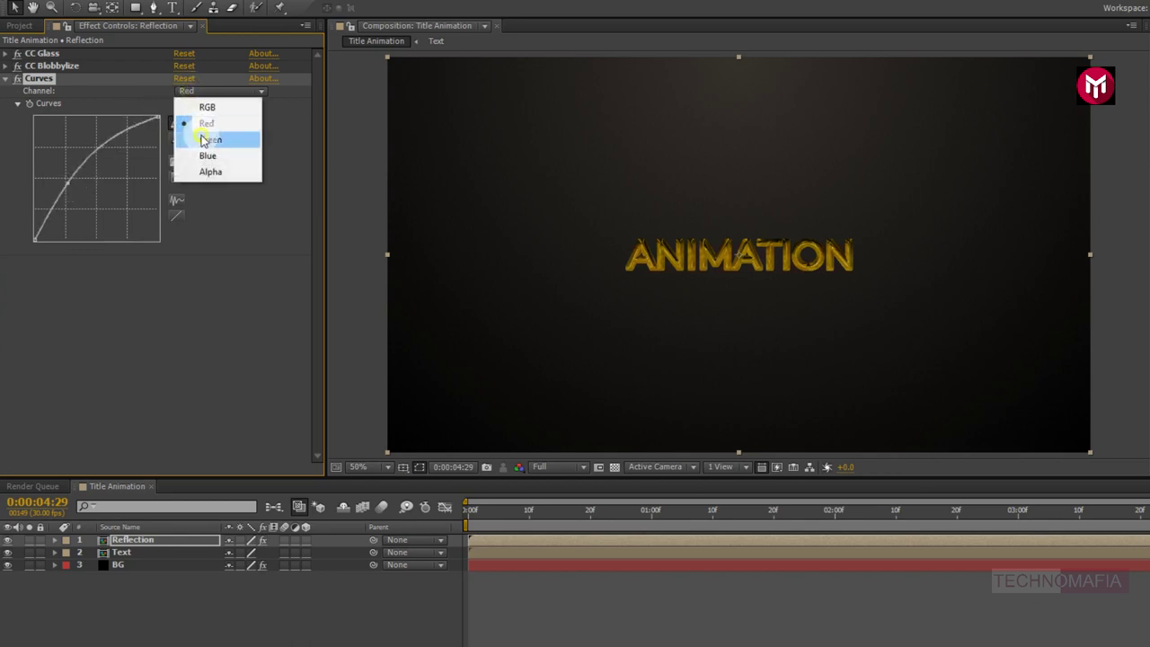
pyautogui.click(206, 138)
pyautogui.moveTo(71, 202); pyautogui.dragTo(72, 199)
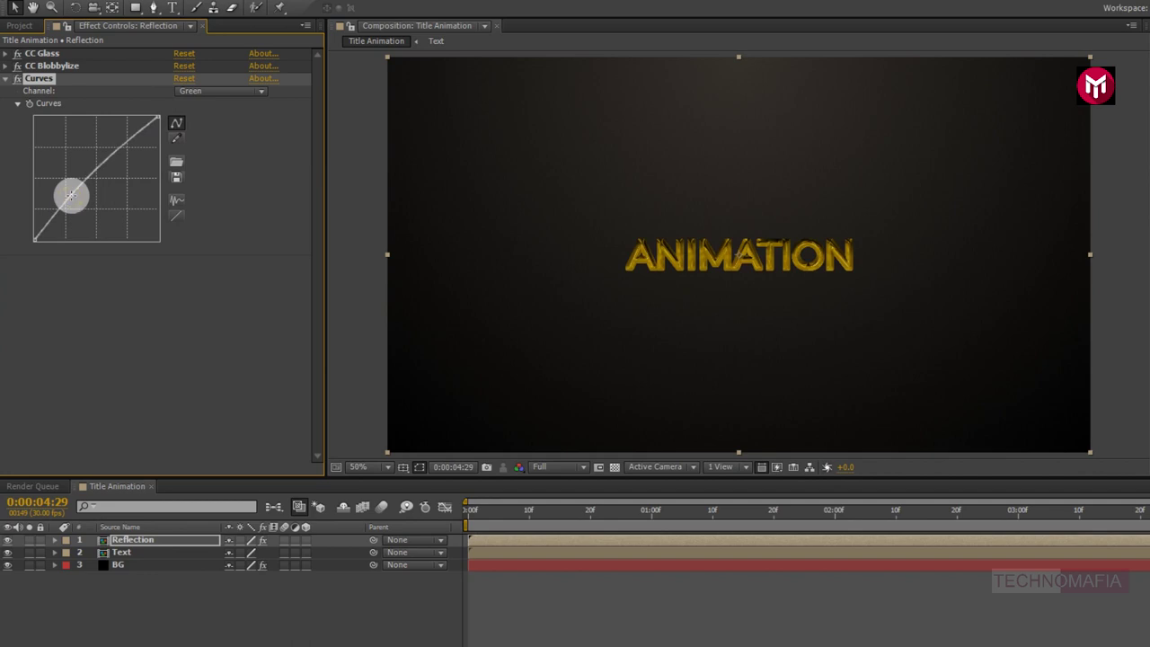
pyautogui.moveTo(71, 195); pyautogui.dragTo(71, 196)
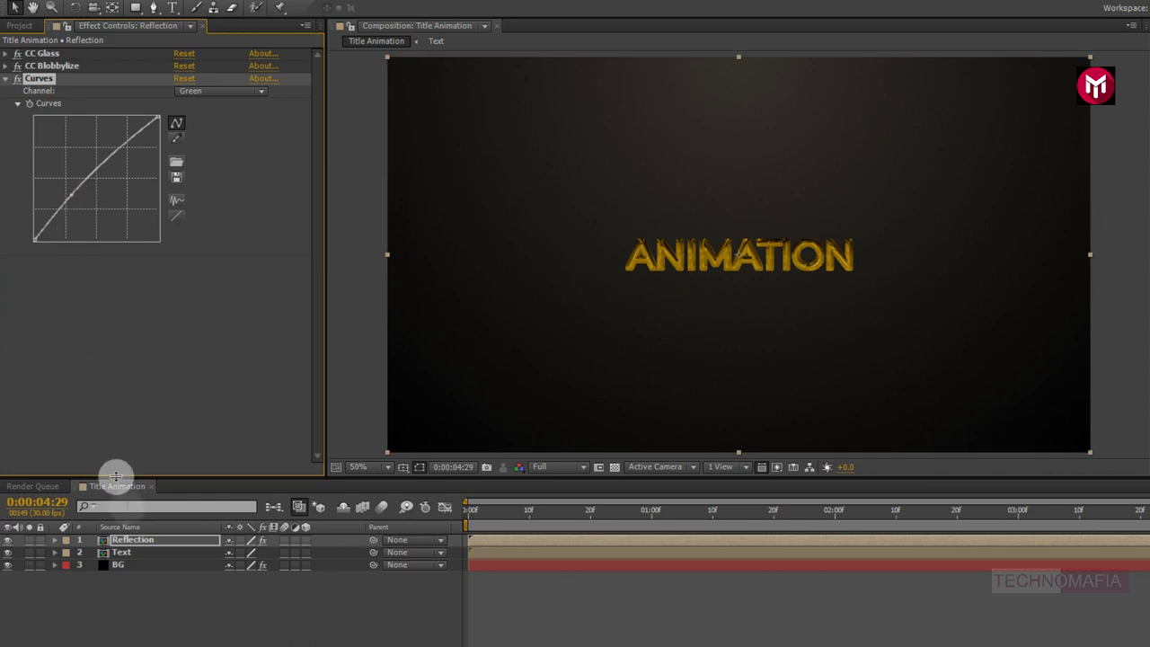
# Duplicate the Text layer and move Reflection down between the two Text copies.
pyautogui.click(136, 555)
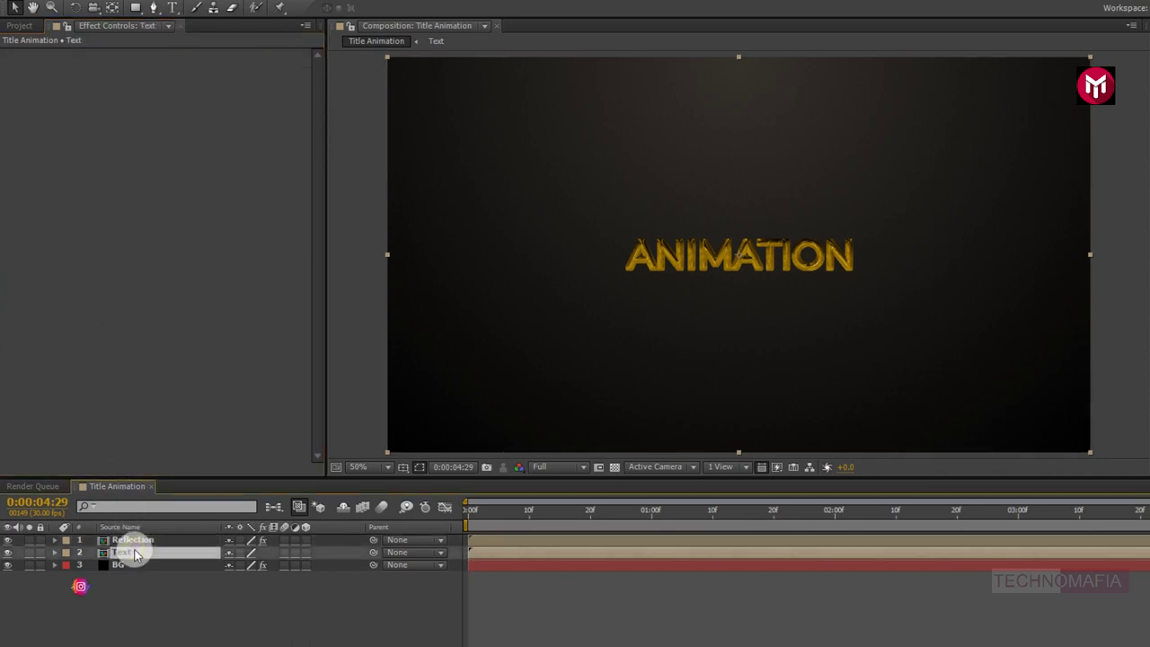
pyautogui.hotkey('ctrl', 'd')
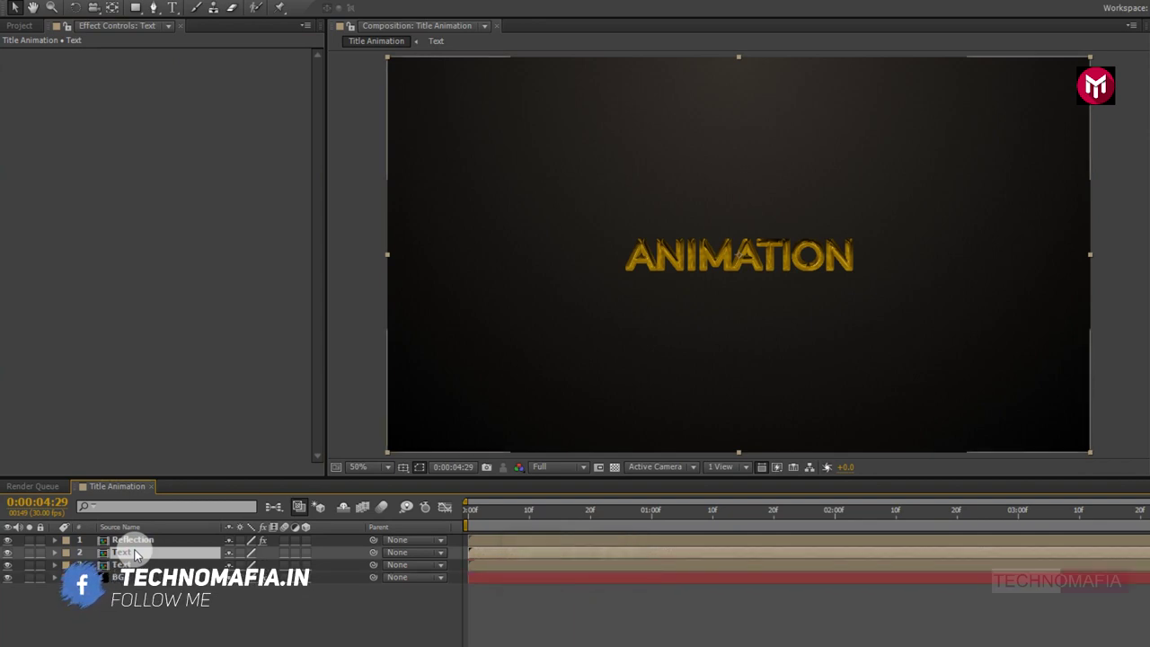
pyautogui.click(137, 540)
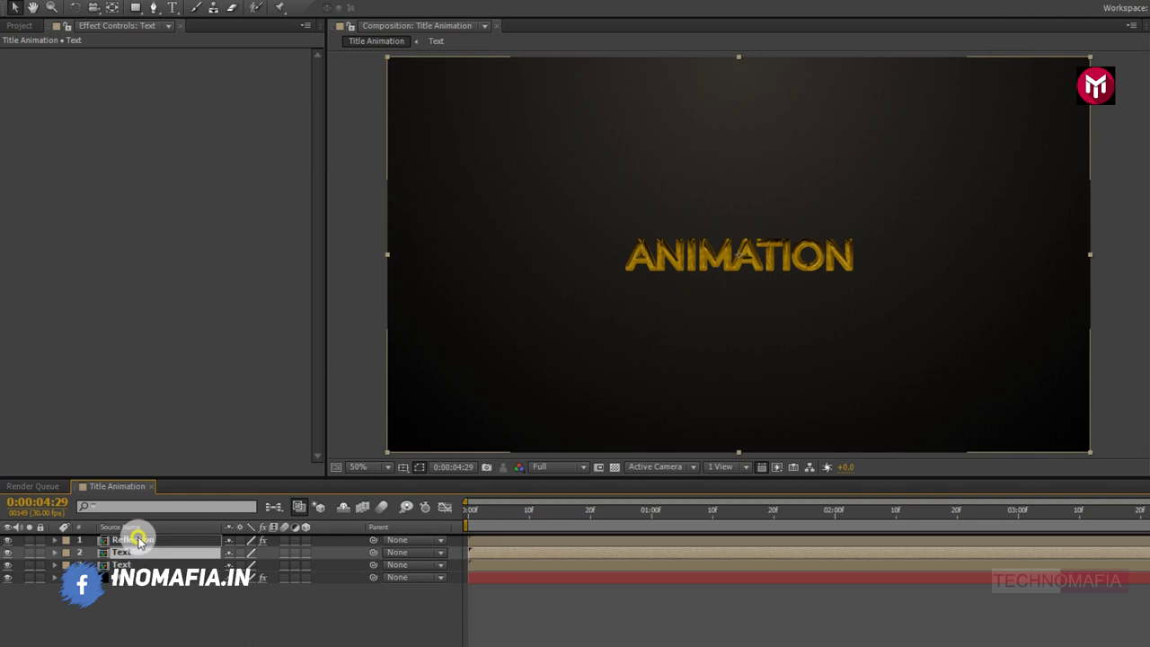
pyautogui.hotkey('ctrl', '[')
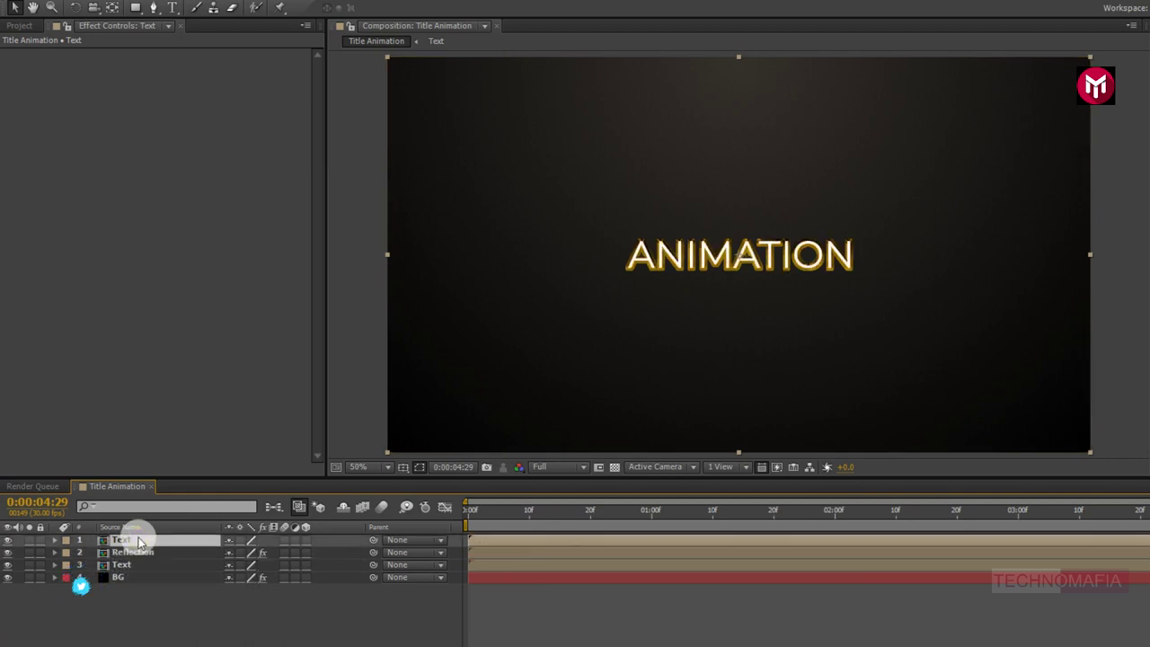
pyautogui.click(140, 564)
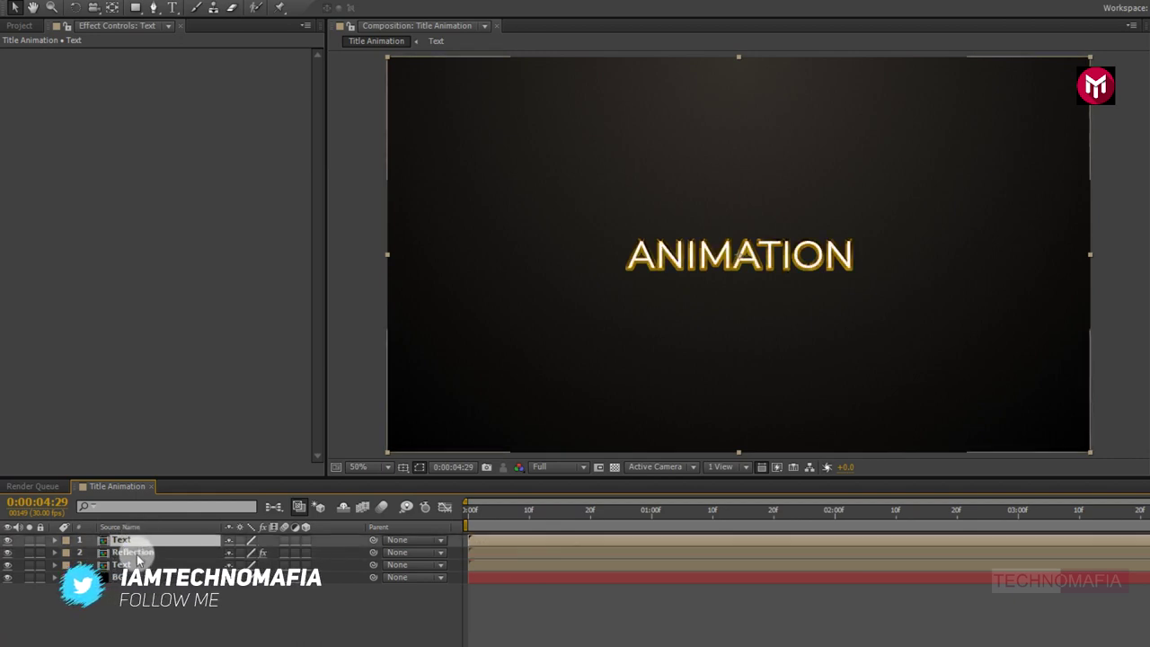
pyautogui.click(135, 553)
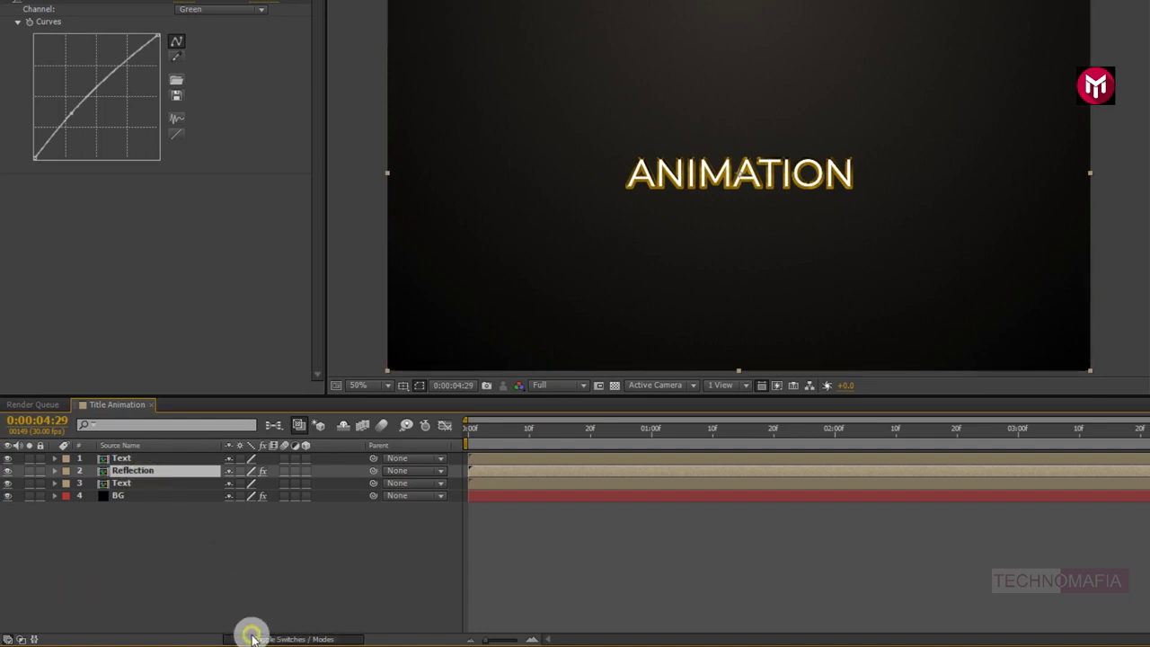
# Set the Reflection layer's Track Matte to Alpha Matte 'Text'.
pyautogui.click(253, 637)
pyautogui.click(304, 471)
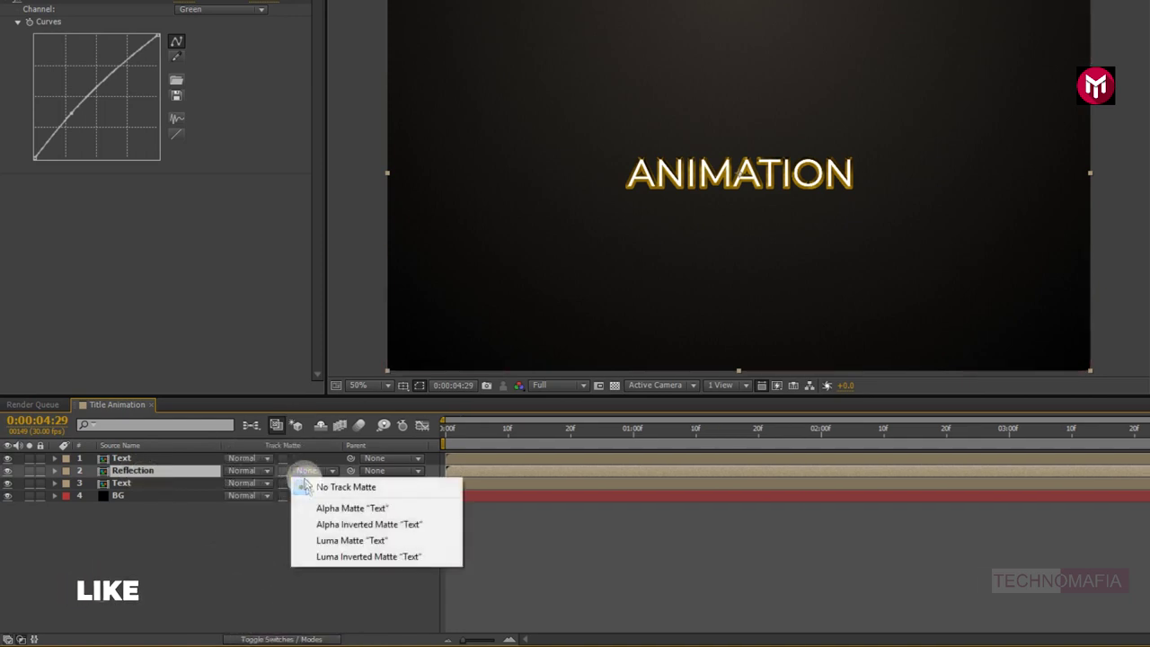
pyautogui.click(318, 508)
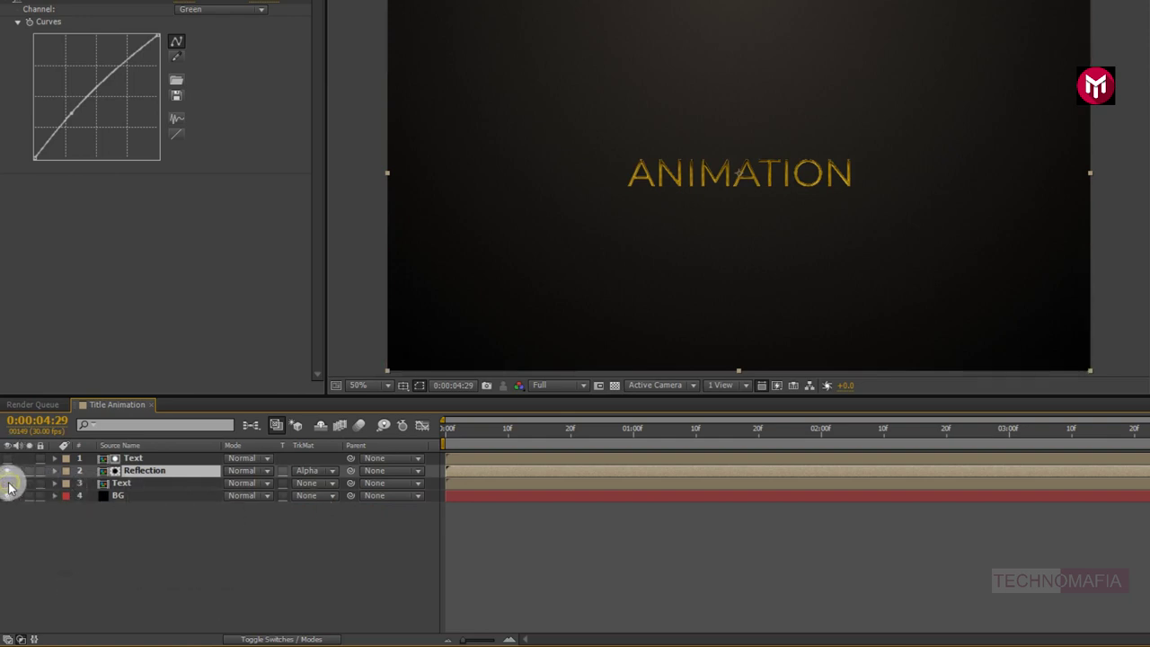
# Preview the title animation from frame 0.
pyautogui.click(444, 430)
pyautogui.press('space')
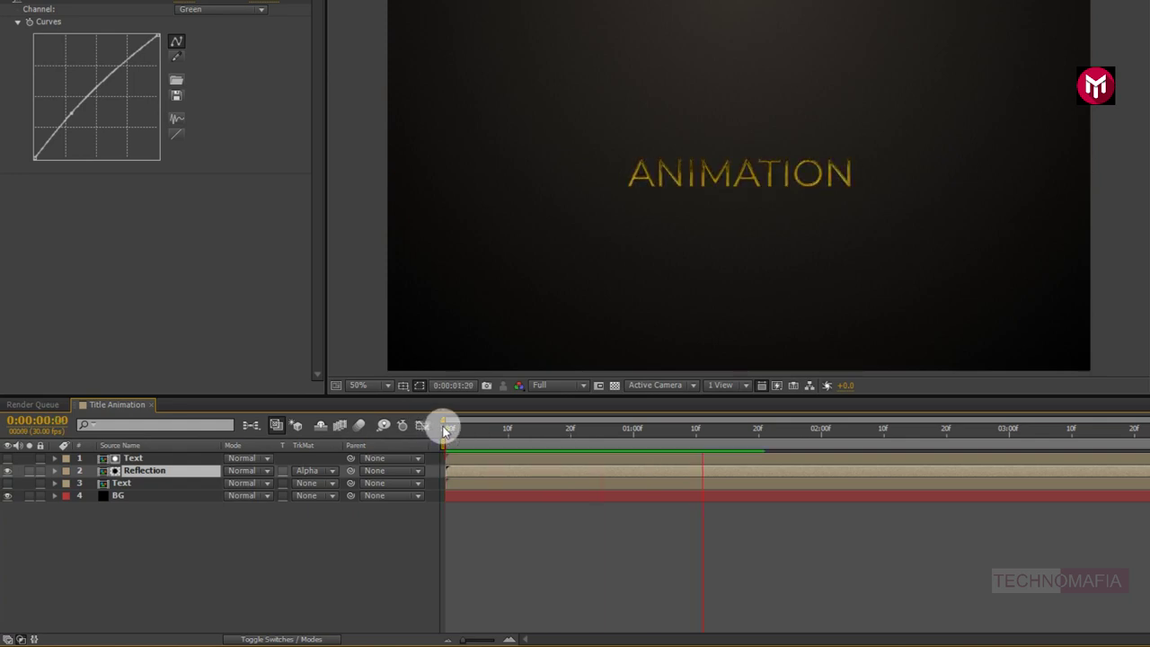
pyautogui.click(444, 429)
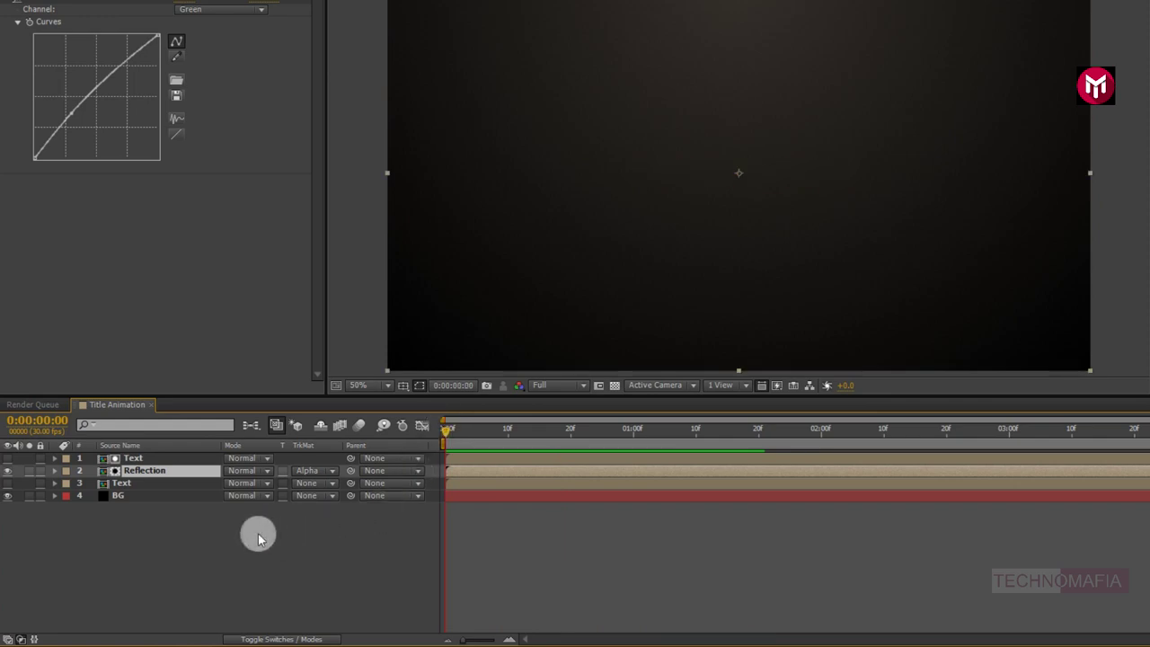
# Select both Text layers and Reflection, then pre-compose them as 'Text Layer'.
pyautogui.click(124, 485)
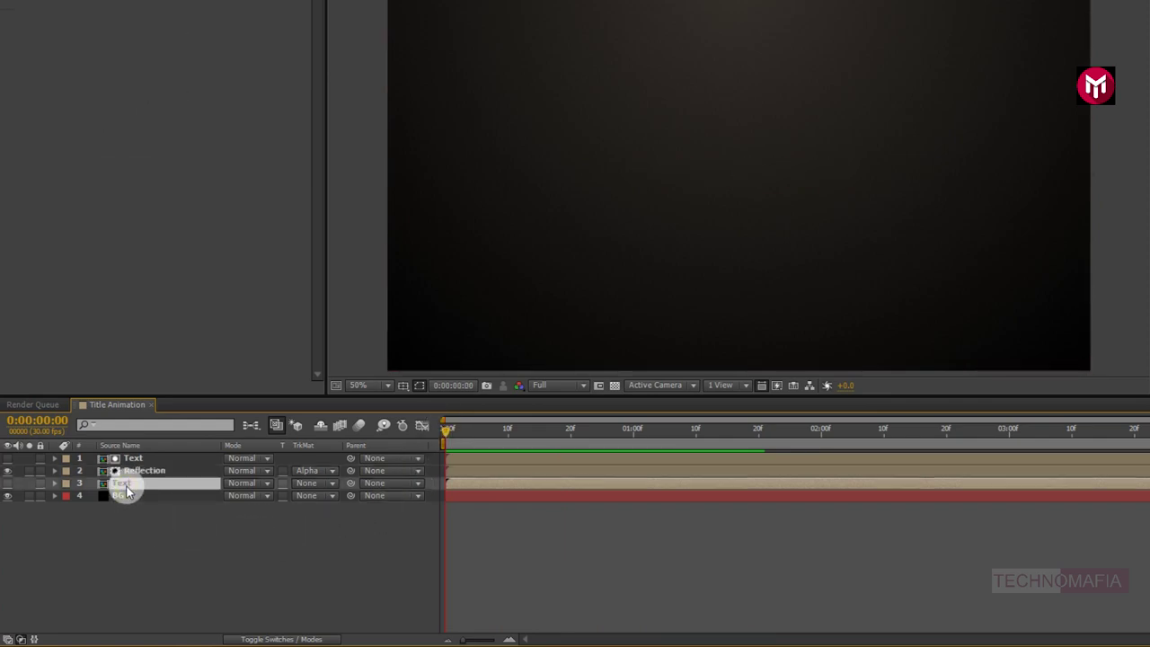
pyautogui.keyDown('ctrl'); pyautogui.click(129, 476); pyautogui.keyUp('ctrl')
pyautogui.keyDown('shift'); pyautogui.click(132, 460); pyautogui.keyUp('shift')
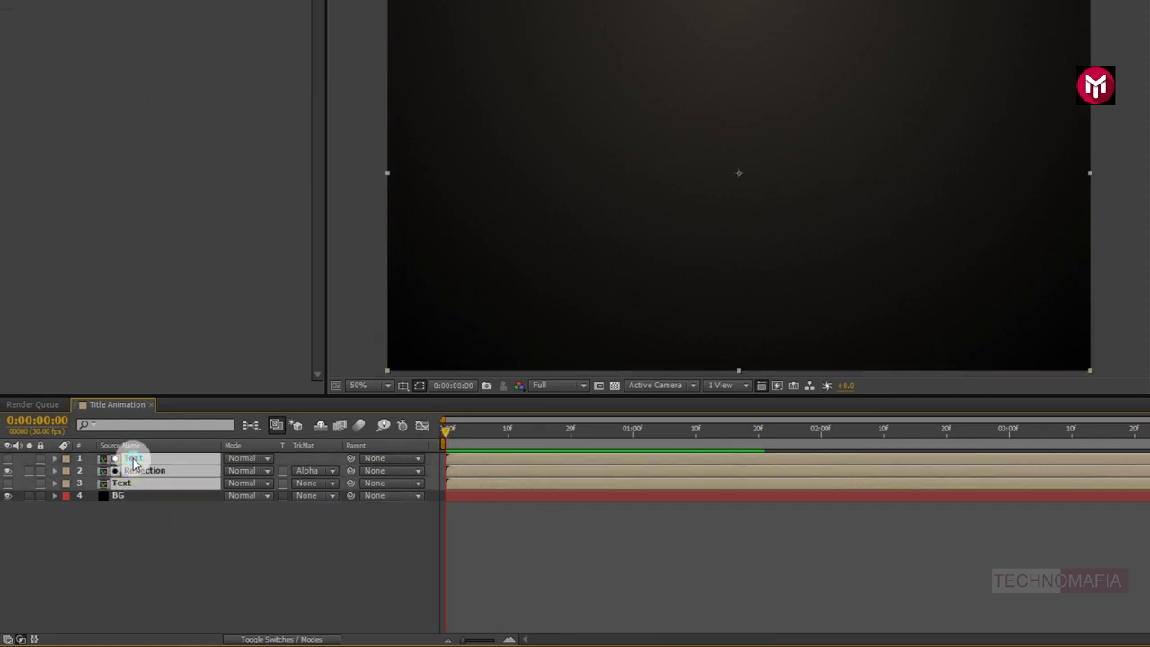
pyautogui.rightClick(133, 462)
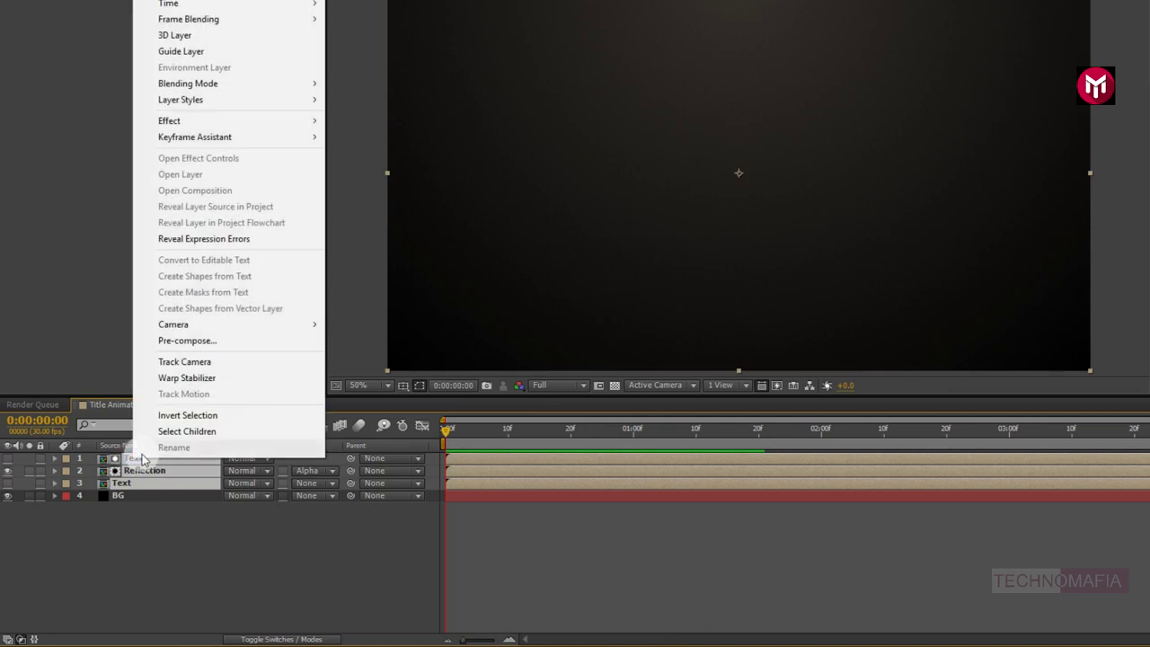
pyautogui.click(175, 342)
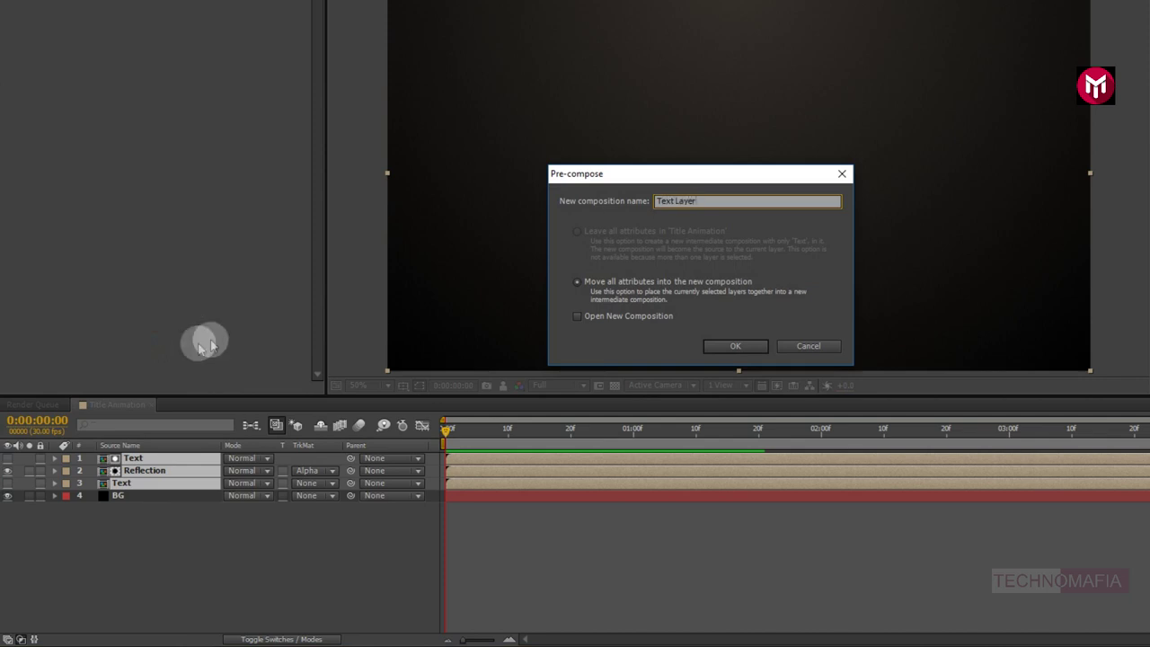
pyautogui.click(709, 346)
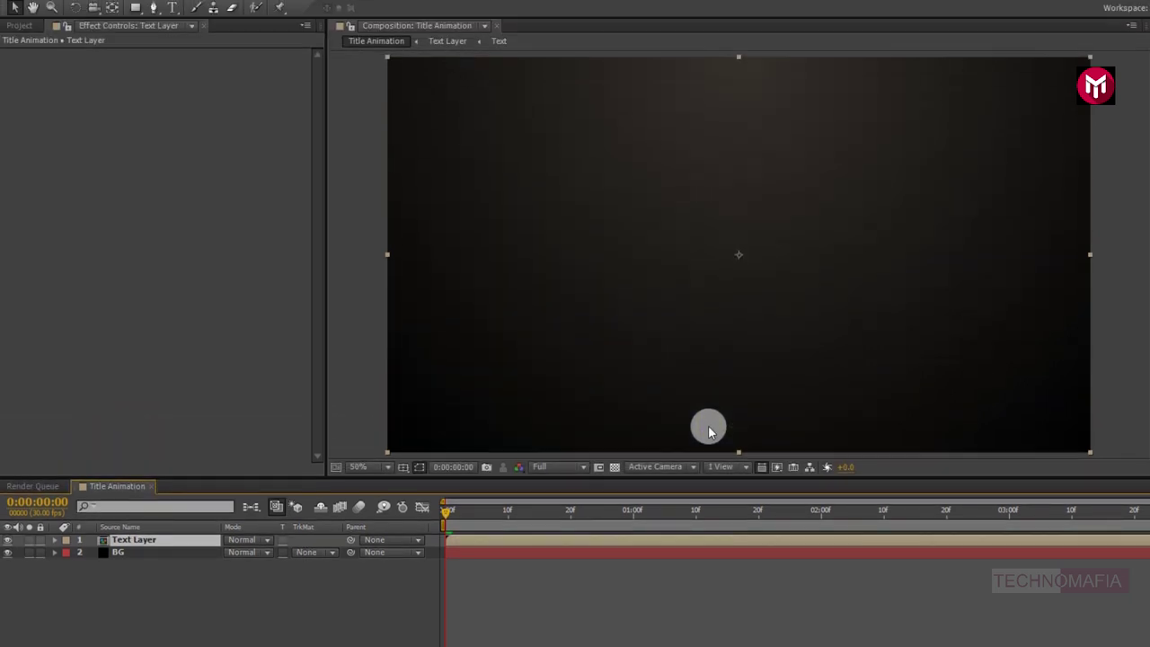
# With the Ellipse Tool, draw a red circle from the comp centre past the frame edges.
pyautogui.click(137, 9)
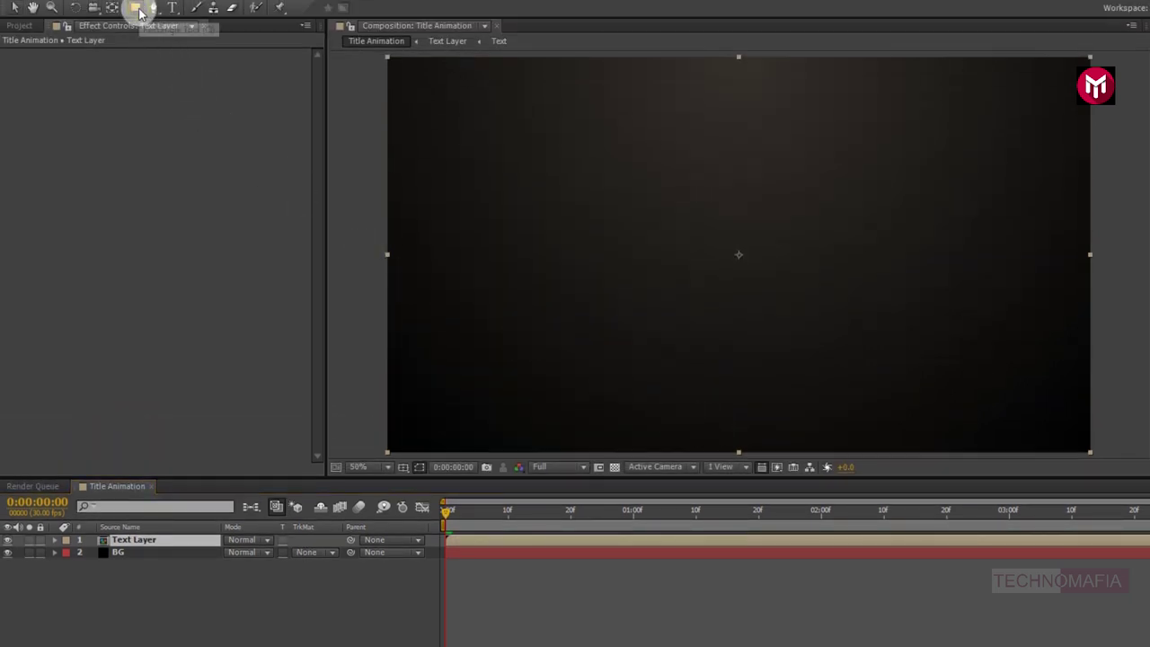
pyautogui.click(133, 9)
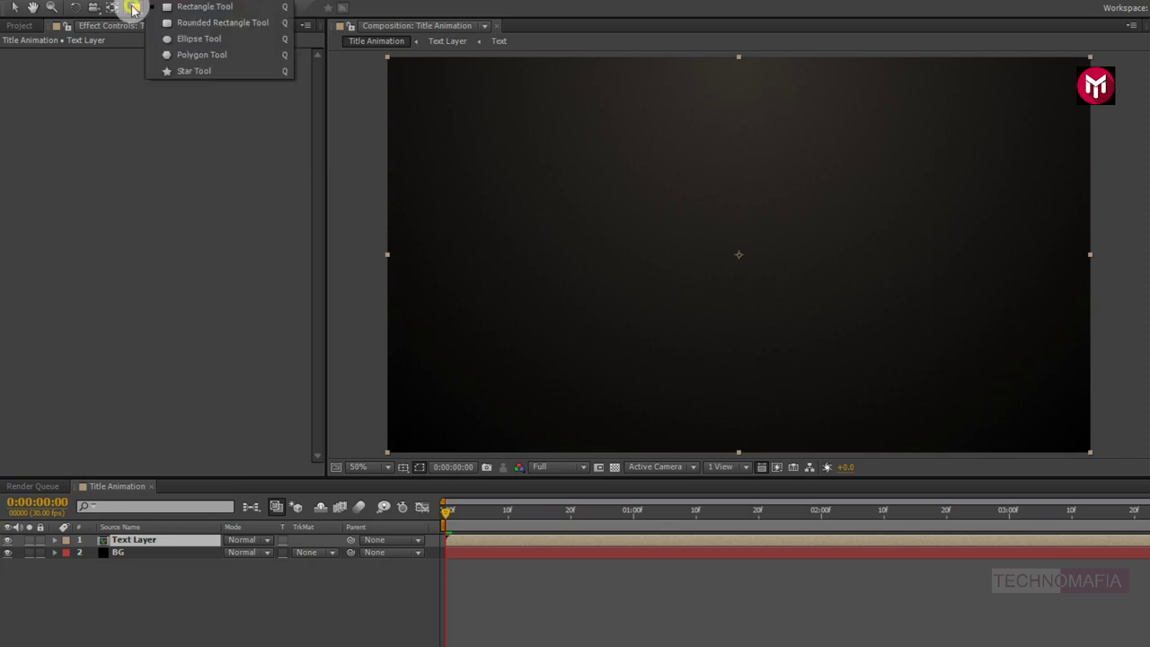
pyautogui.click(179, 39)
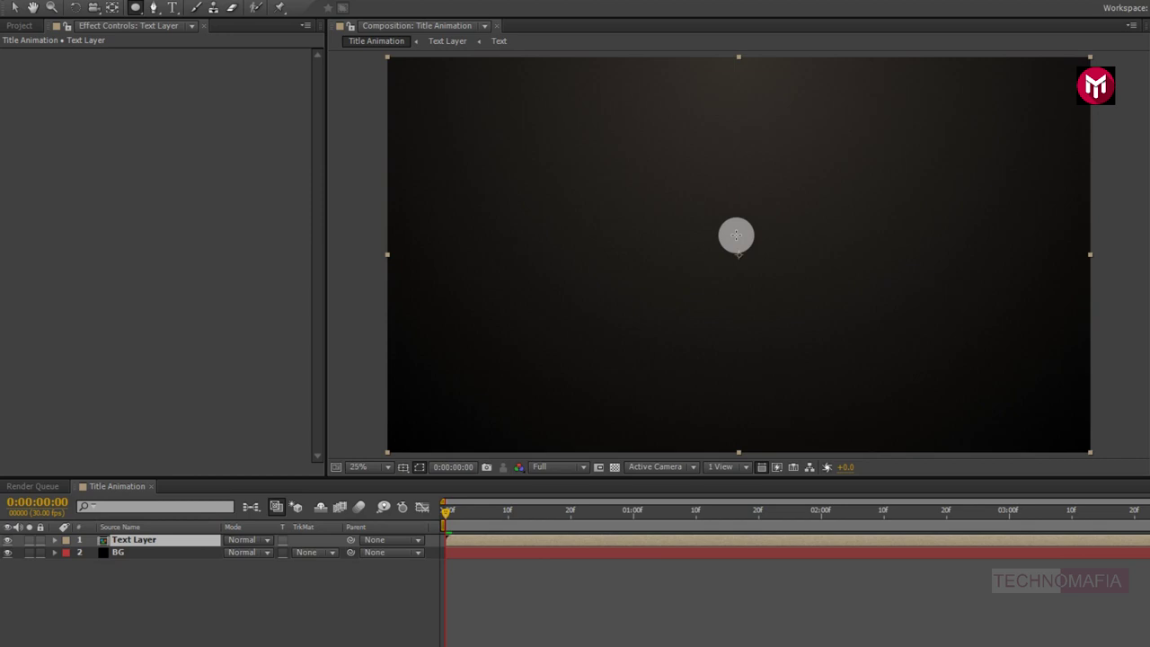
pyautogui.scroll(-1, 736, 235)
pyautogui.click(165, 571)
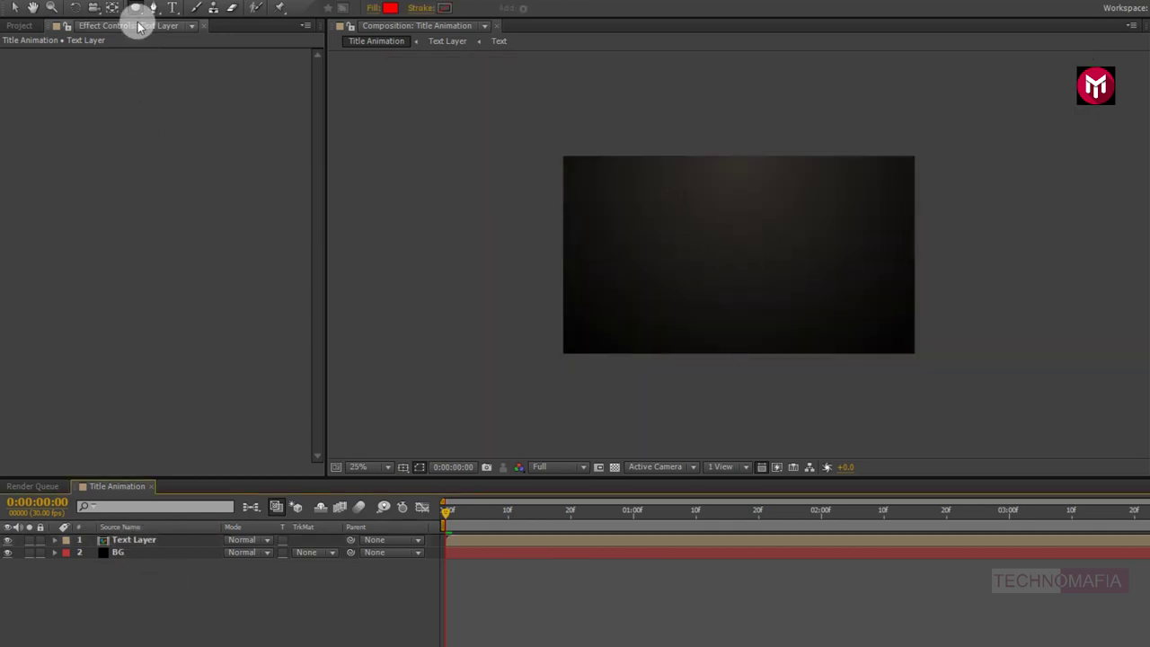
pyautogui.click(736, 266)
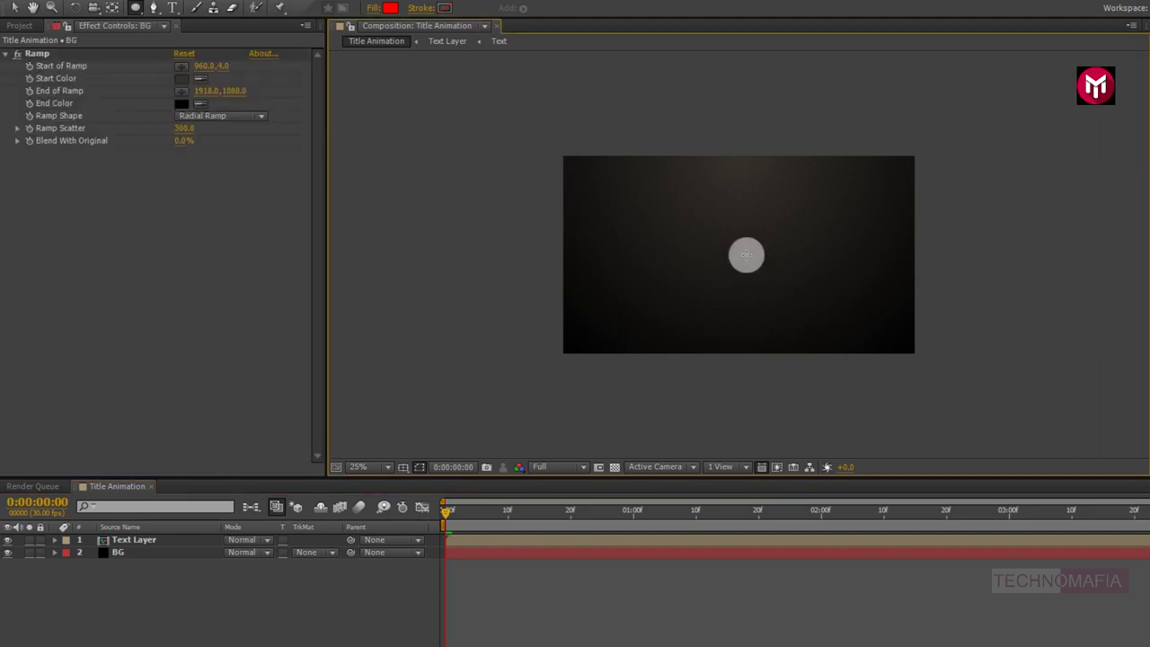
pyautogui.moveTo(746, 255); pyautogui.dragTo(978, 212)
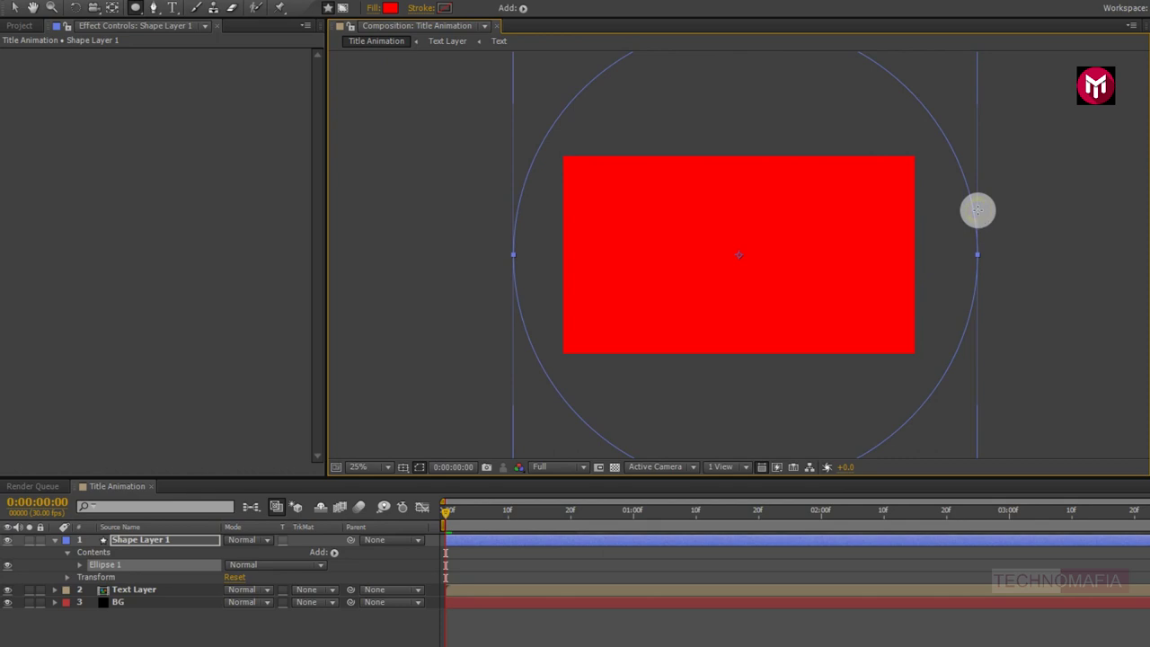
# Keyframe the circle's Position at 1:00 and move it off-frame lower left at 0:00.
pyautogui.click(152, 543)
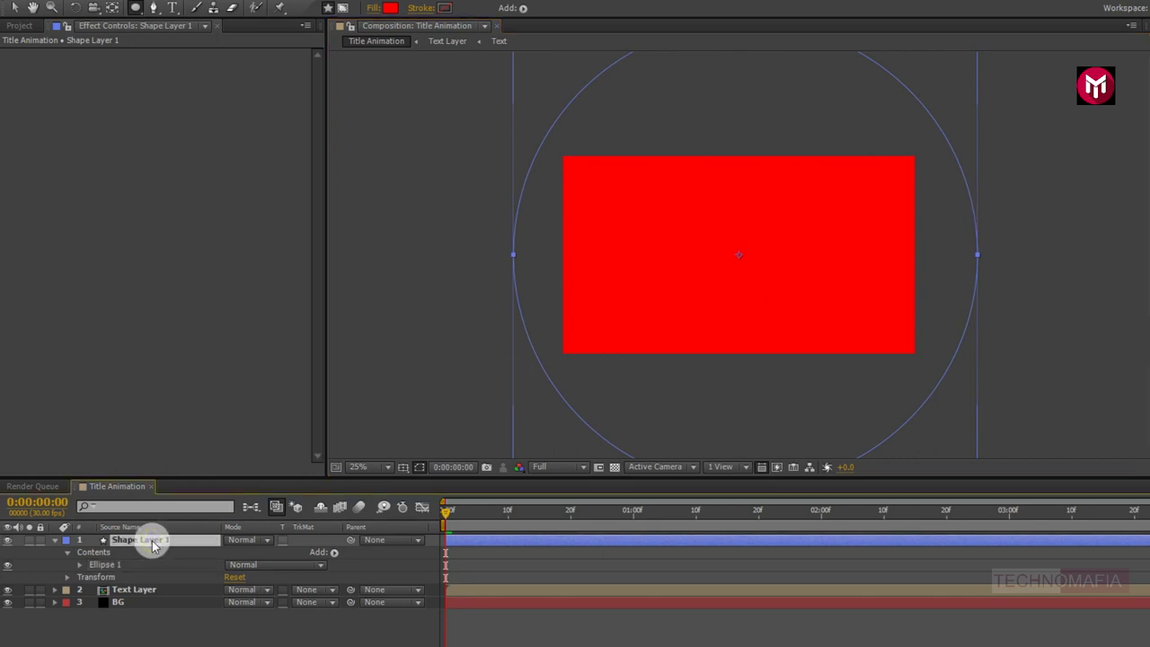
pyautogui.press('p')
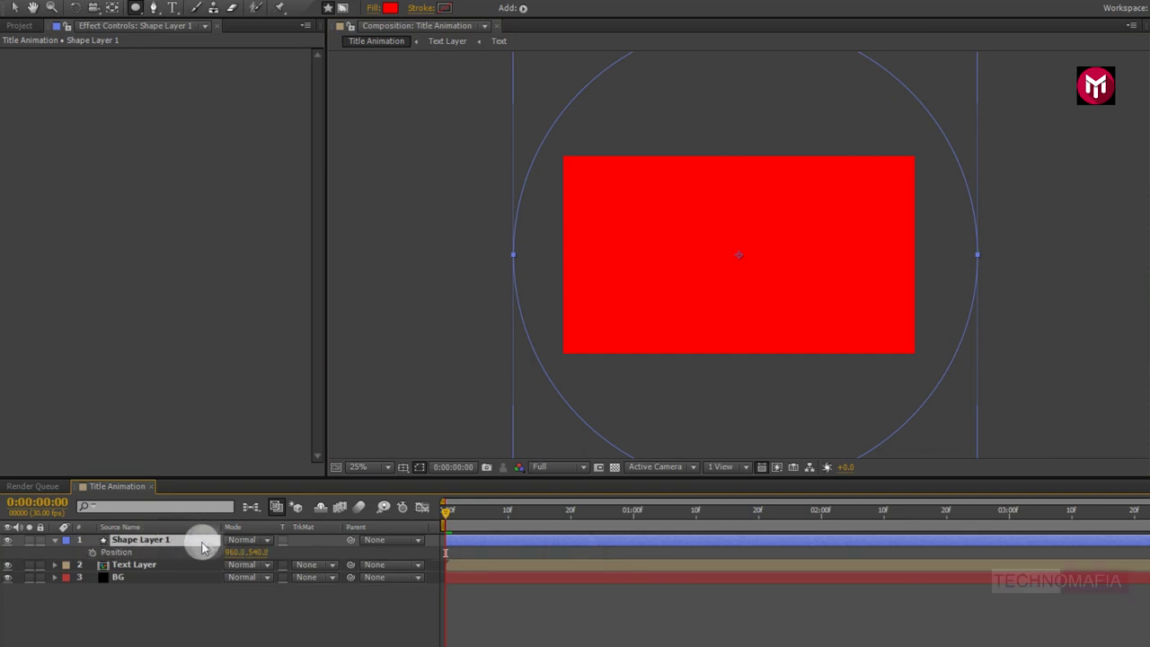
pyautogui.click(634, 511)
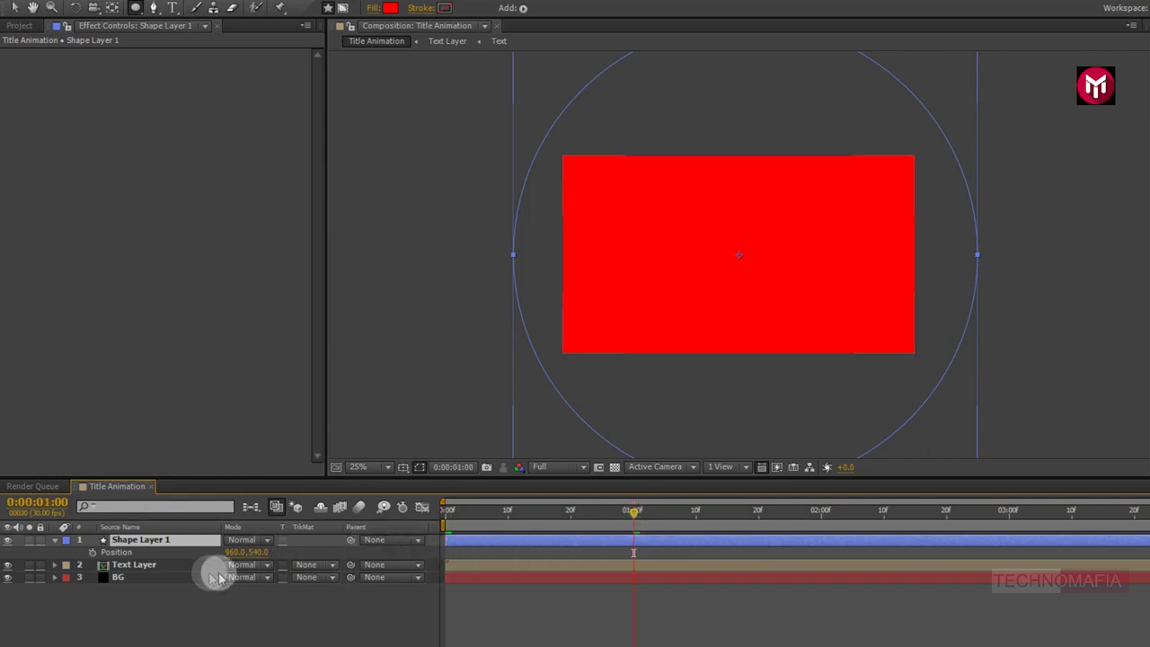
pyautogui.click(92, 552)
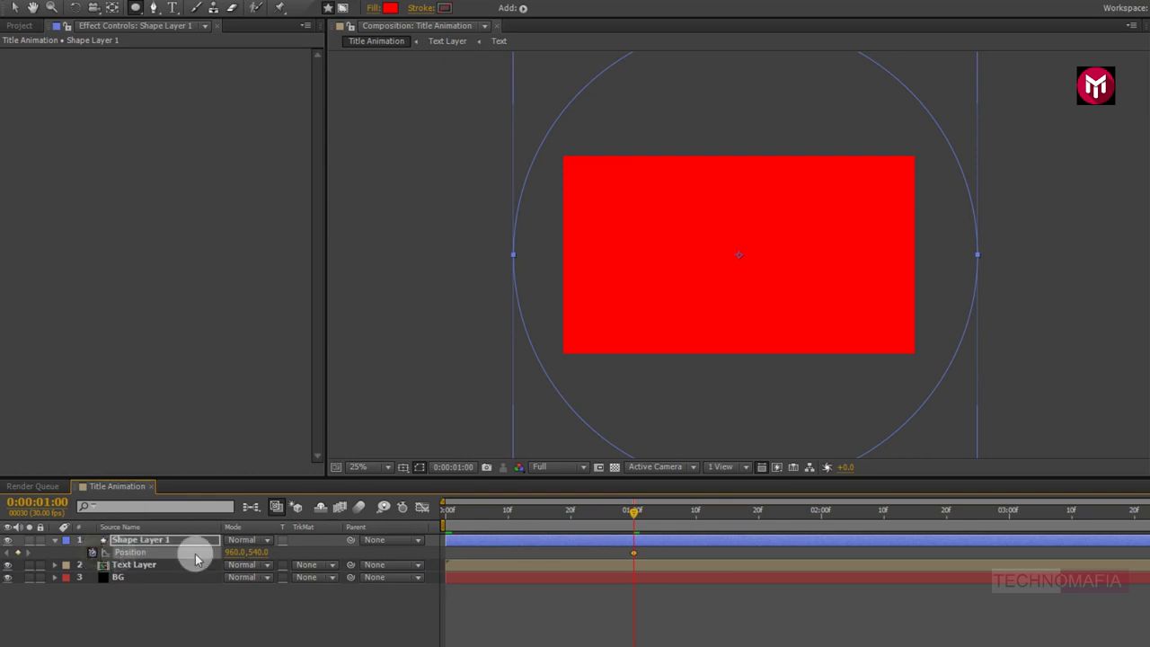
pyautogui.click(447, 512)
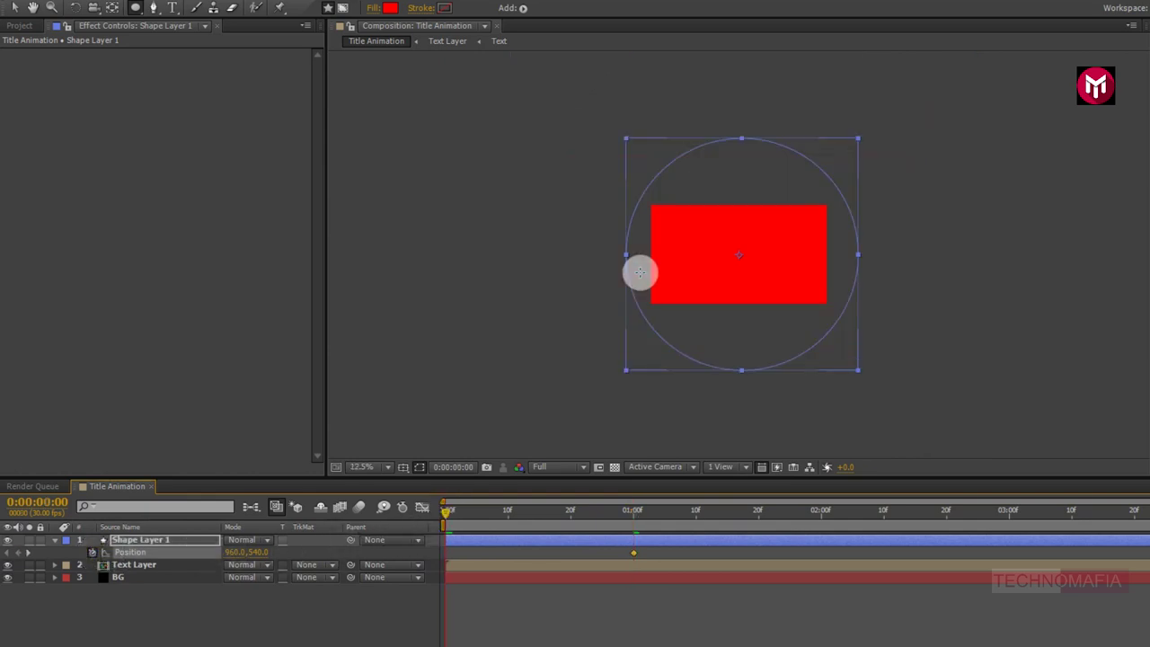
pyautogui.click(14, 8)
pyautogui.click(642, 269)
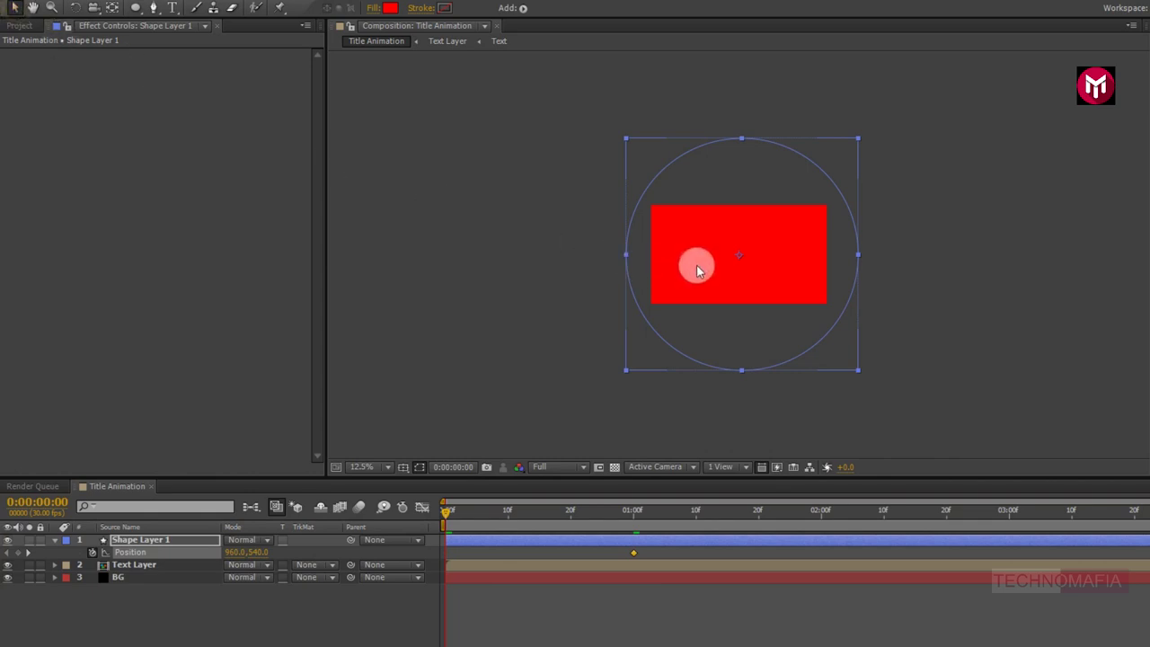
pyautogui.moveTo(657, 272); pyautogui.dragTo(500, 378)
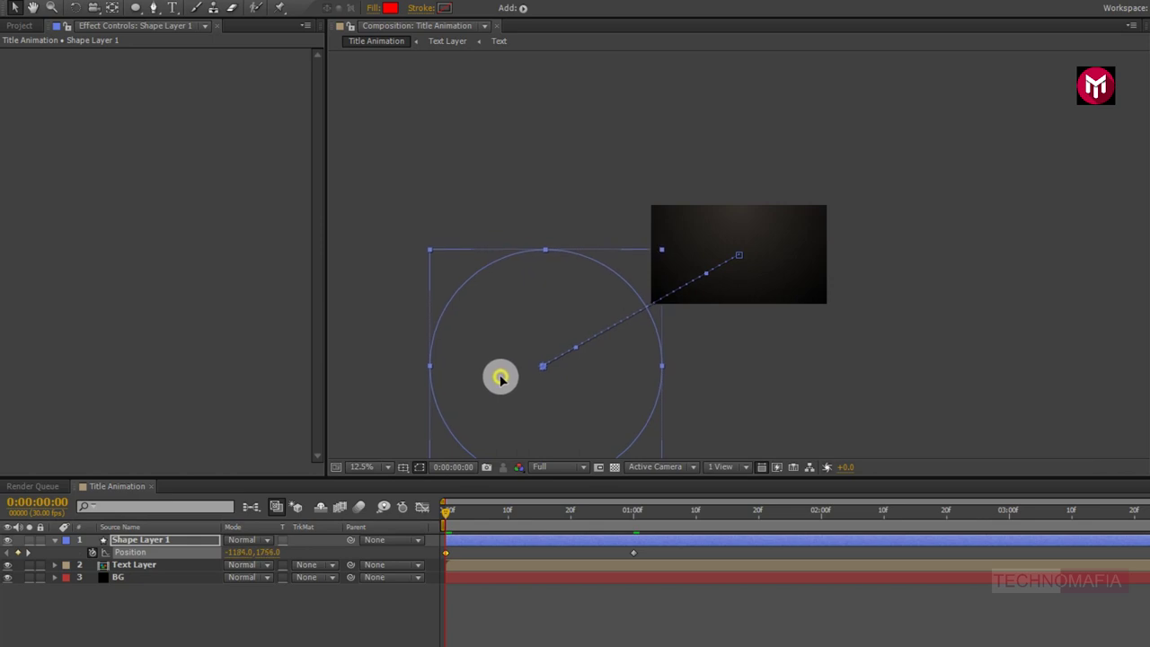
# Apply Easy Ease to the one-second Position keyframe and duplicate Shape Layer 1.
pyautogui.scroll(1, 501, 379)
pyautogui.moveTo(446, 509); pyautogui.dragTo(610, 528)
pyautogui.moveTo(610, 446); pyautogui.dragTo(633, 444)
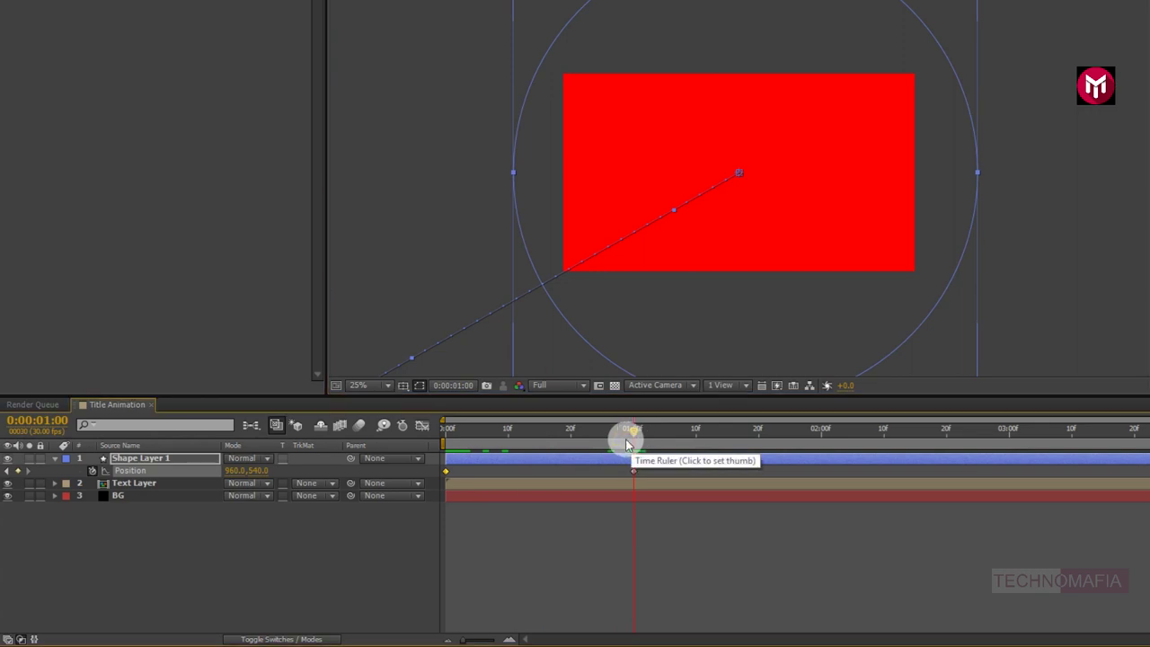
pyautogui.rightClick(634, 474)
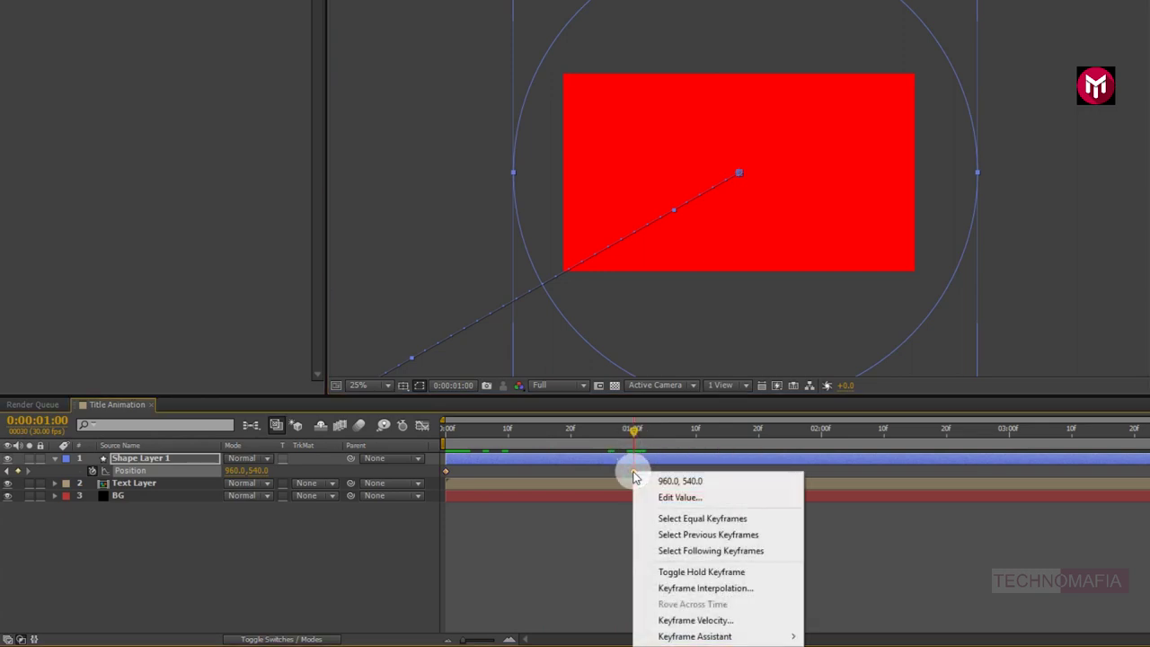
pyautogui.moveTo(765, 638)
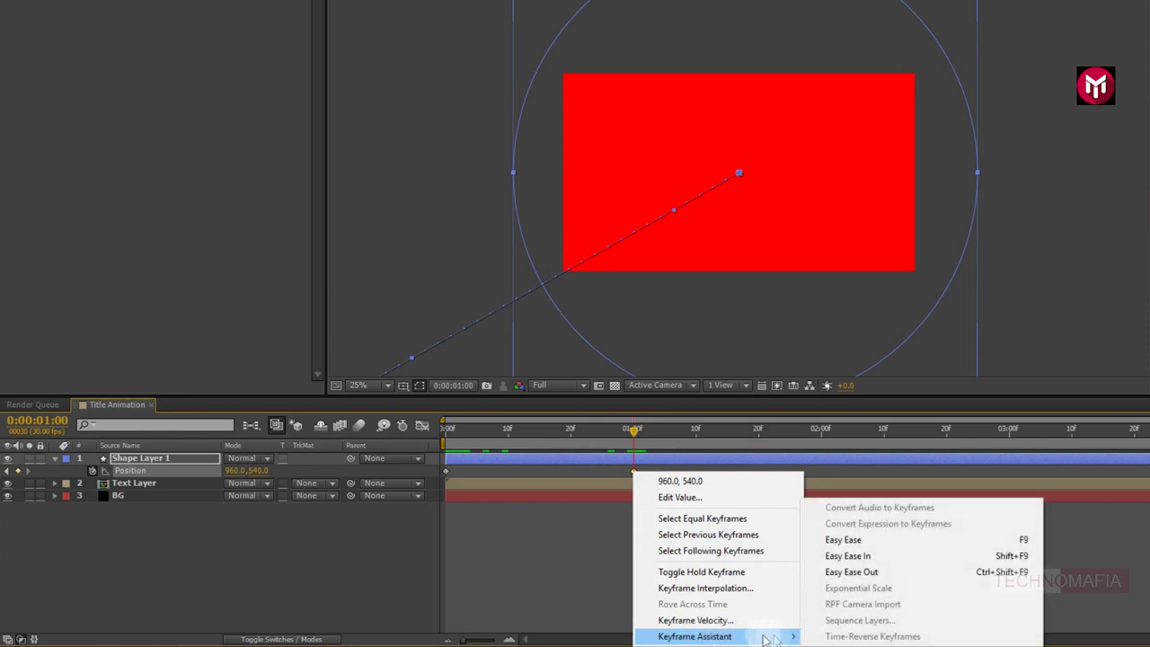
pyautogui.click(831, 540)
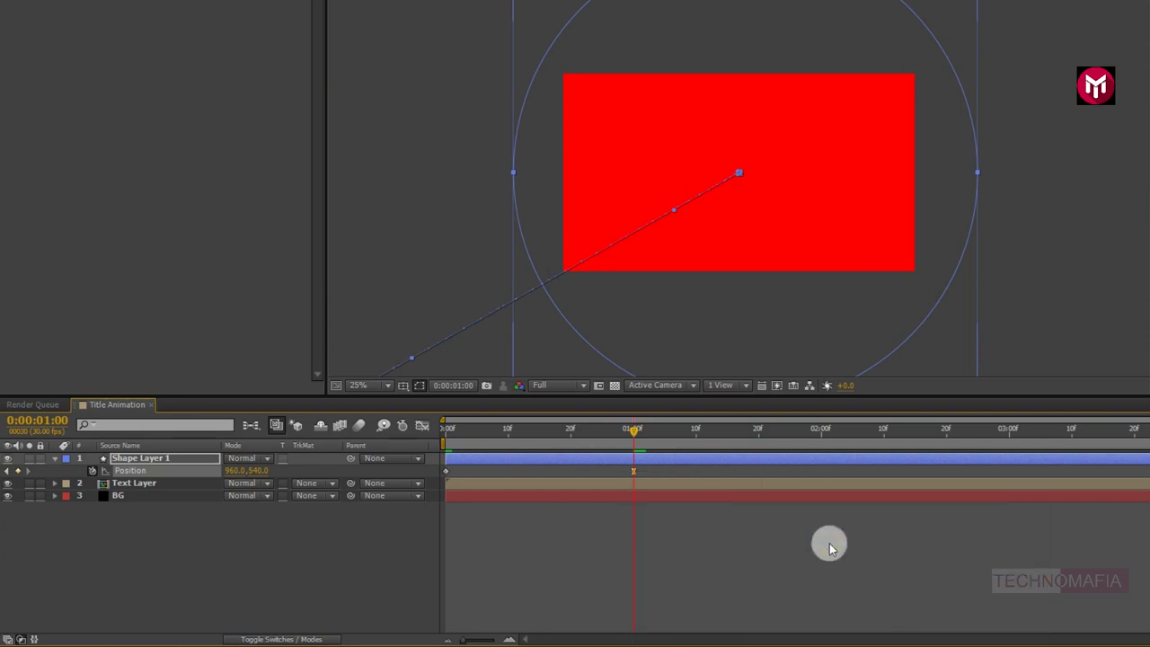
pyautogui.click(142, 462)
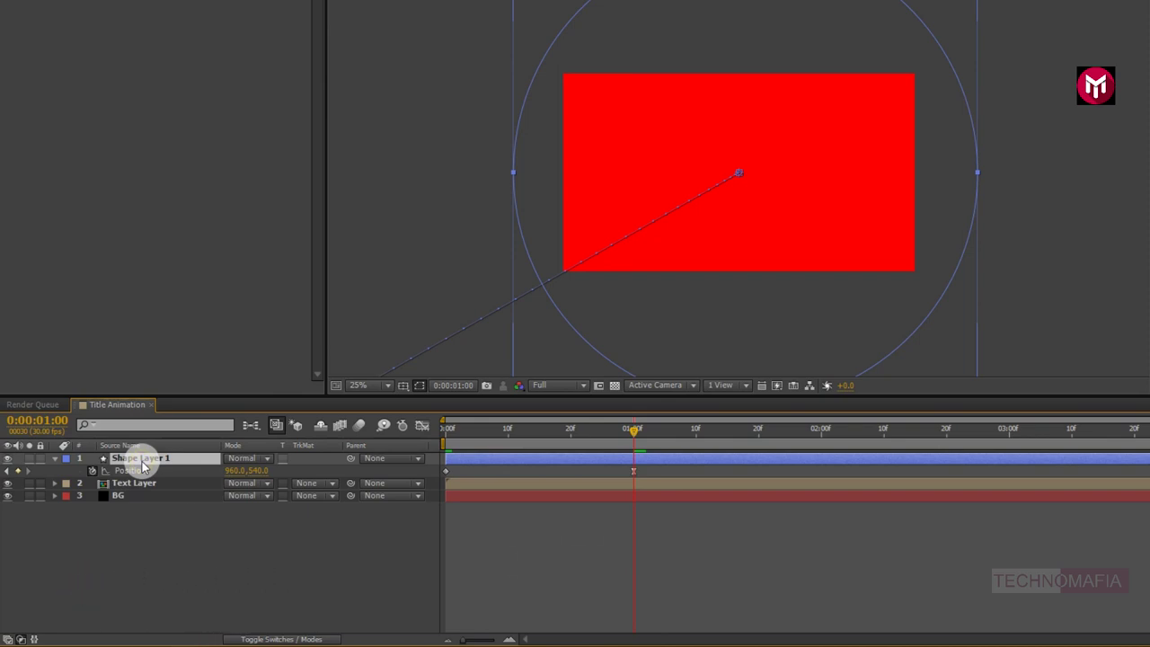
pyautogui.hotkey('ctrl', 'd')
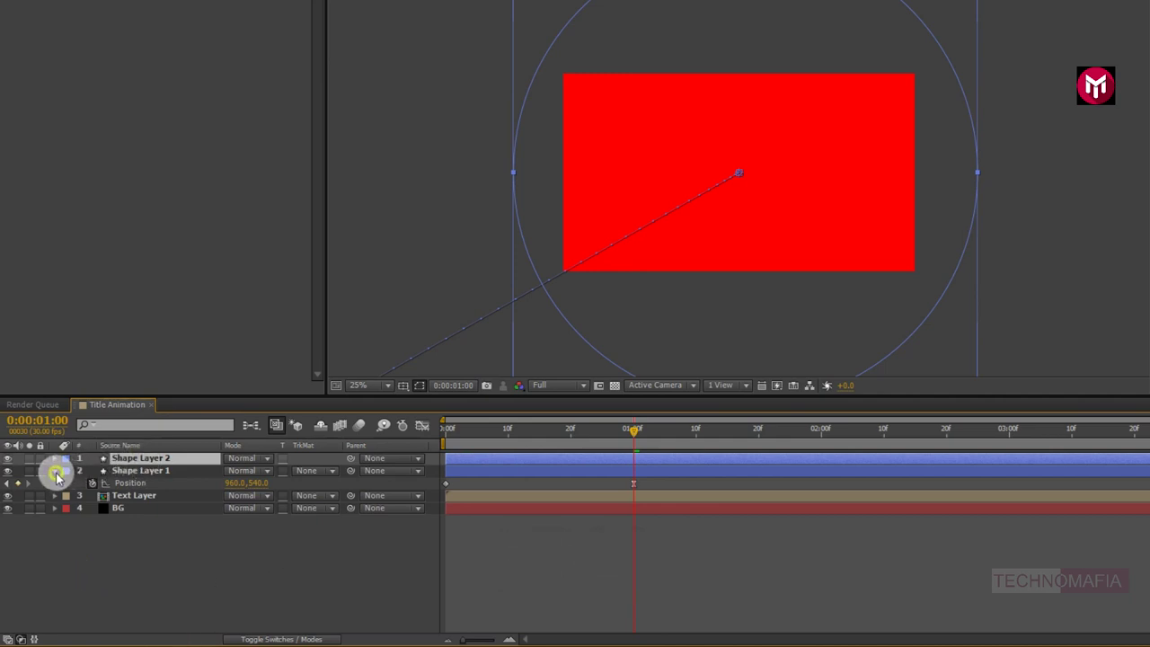
# Collapse Shape Layer 1 and pre-compose it into a new comp named 'Transition'.
pyautogui.click(56, 475)
pyautogui.click(135, 472)
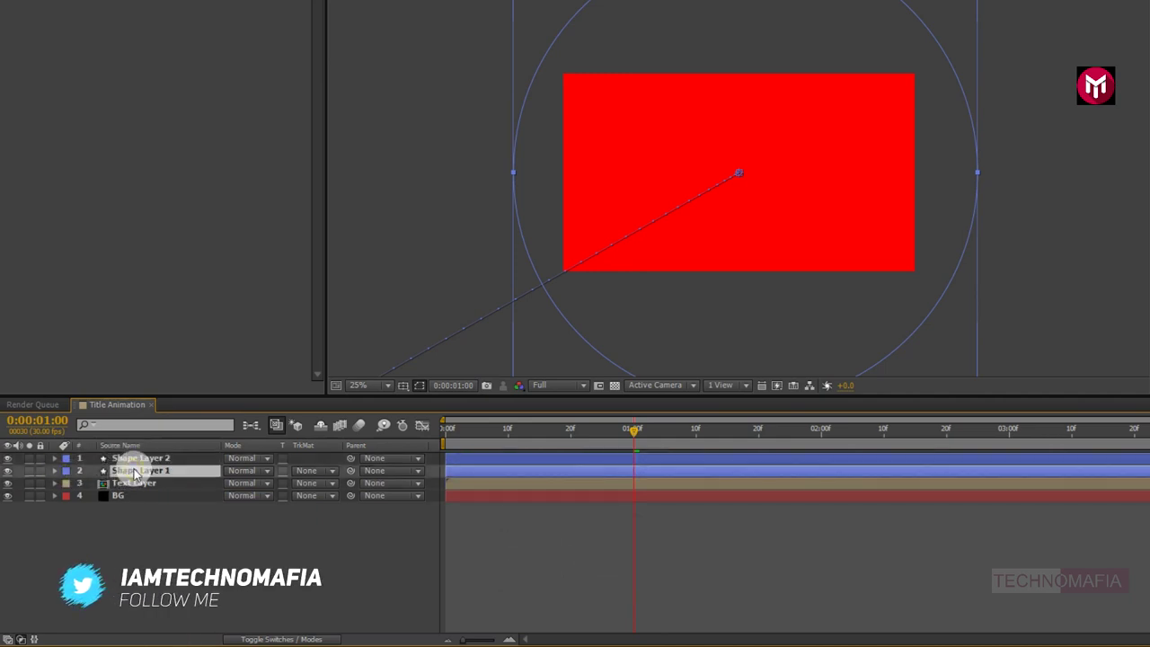
pyautogui.rightClick(134, 471)
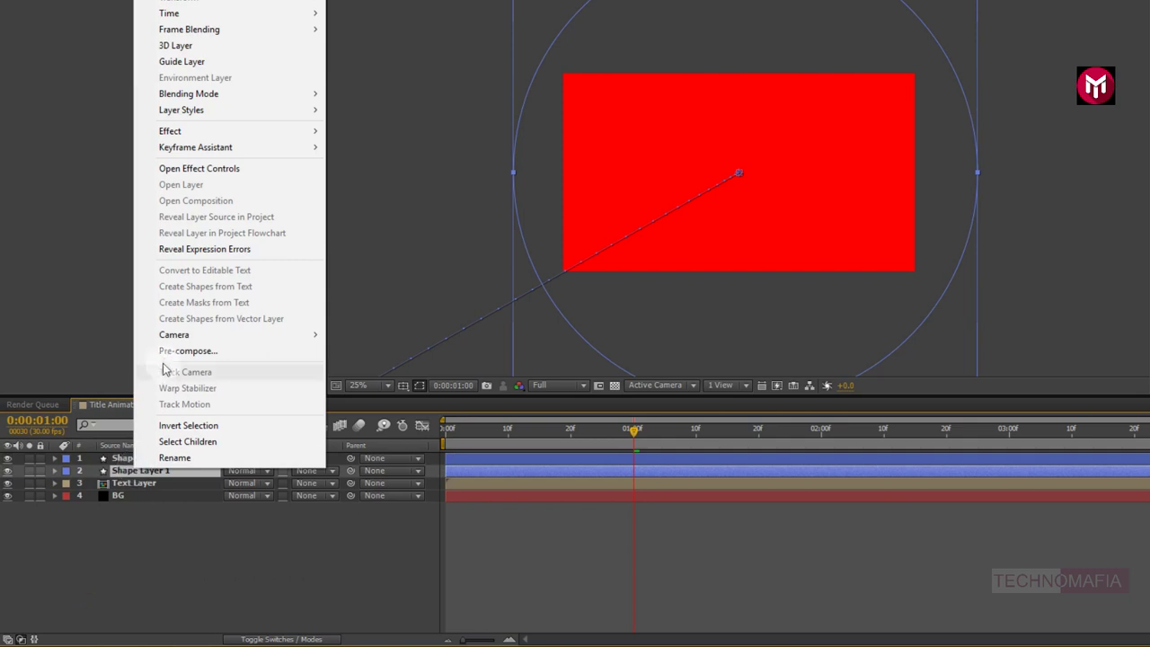
pyautogui.click(165, 352)
pyautogui.write('T')
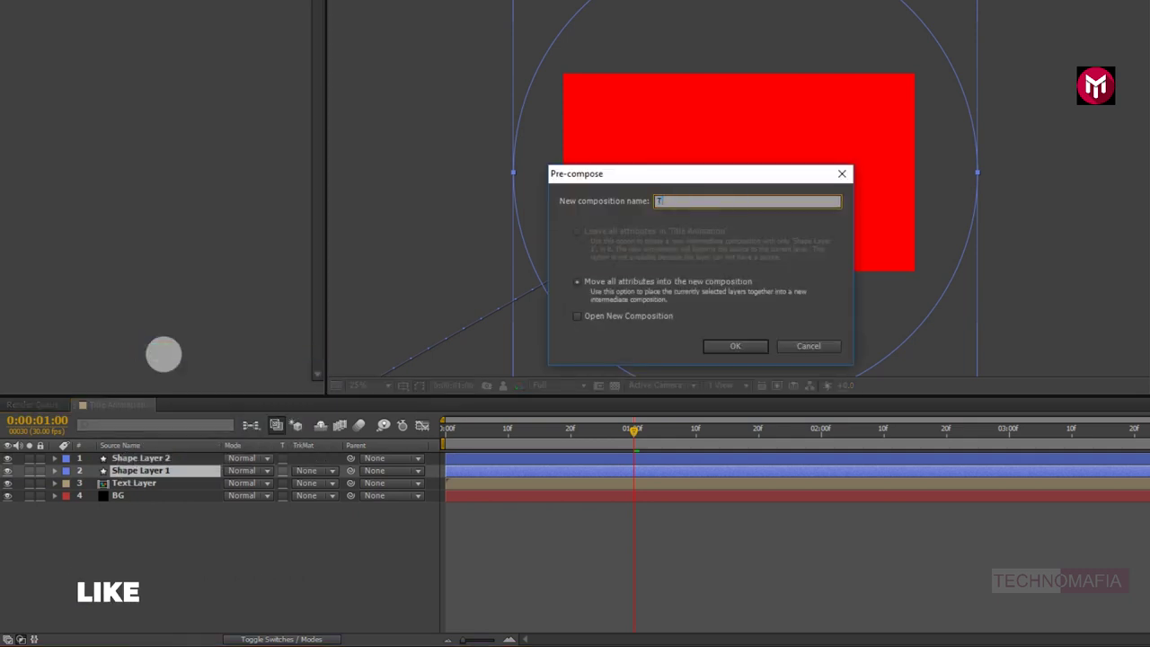
pyautogui.write('ransition')
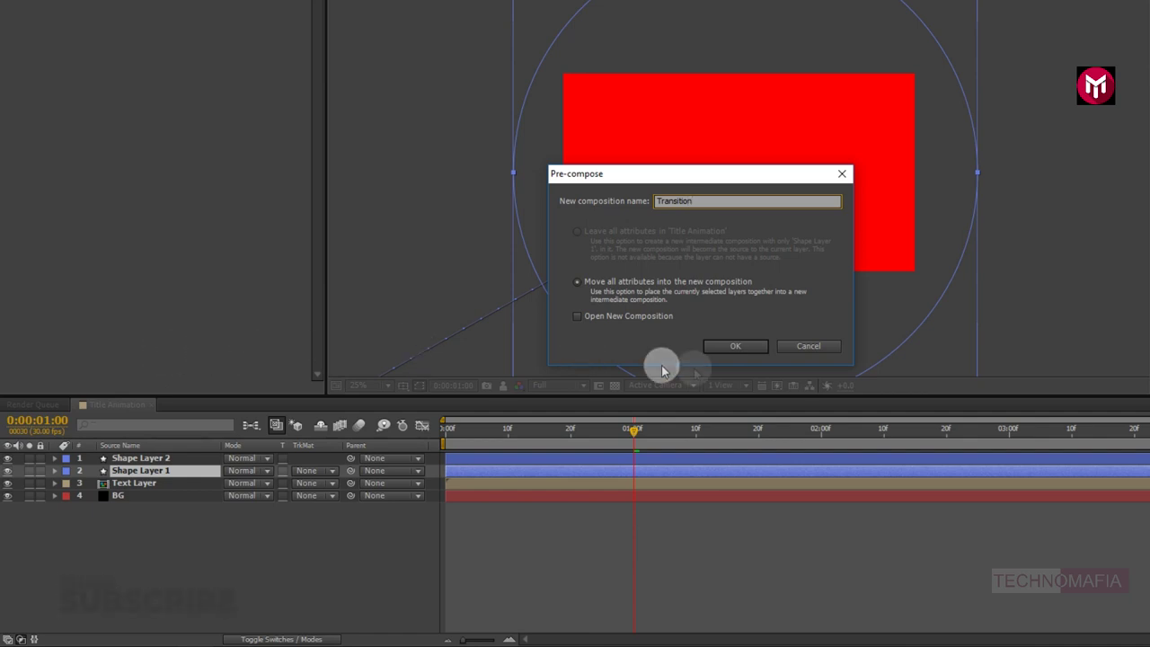
pyautogui.click(729, 349)
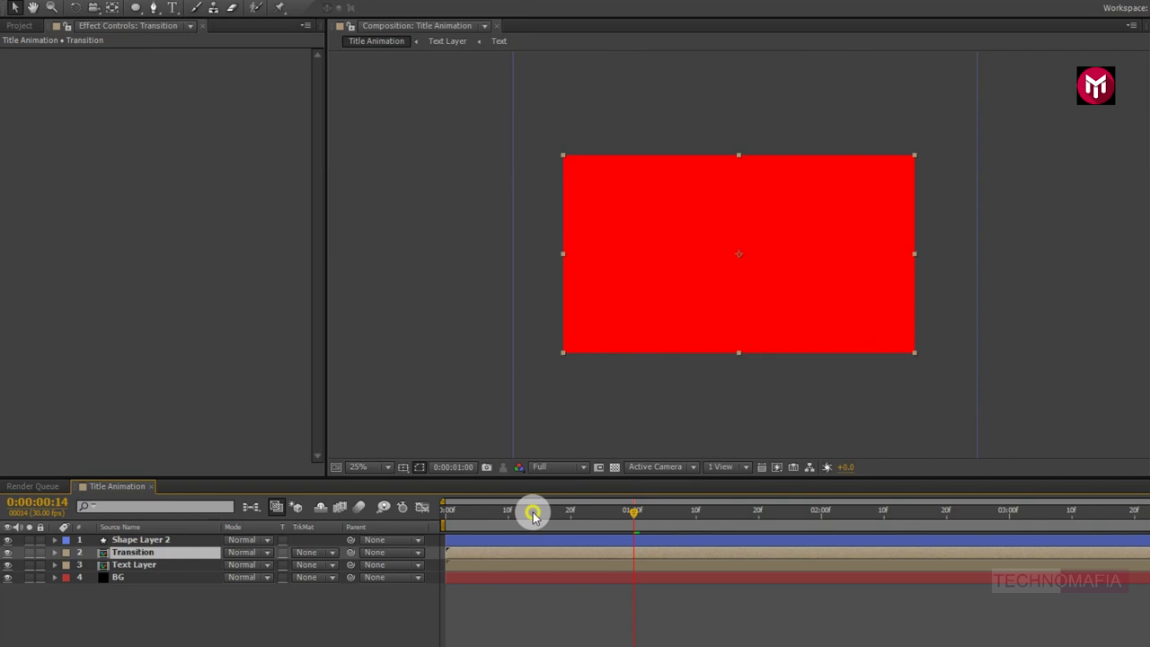
# At frame 14, select Shape Layer 2 and set its Fill to None.
pyautogui.click(533, 514)
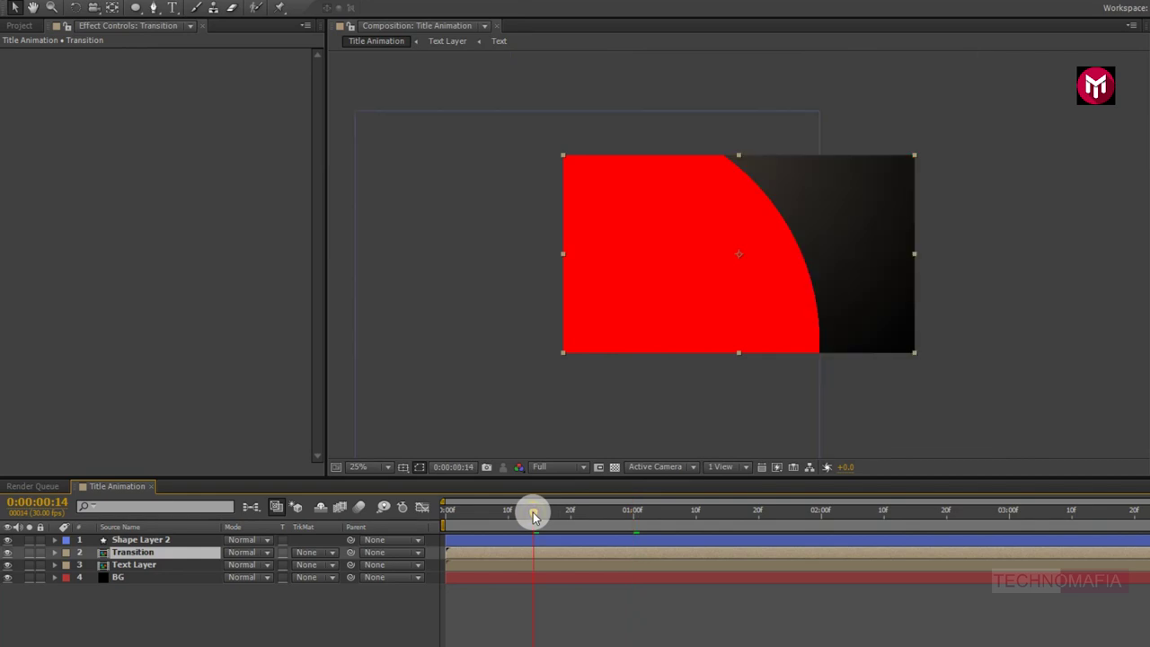
pyautogui.click(134, 542)
pyautogui.click(135, 541)
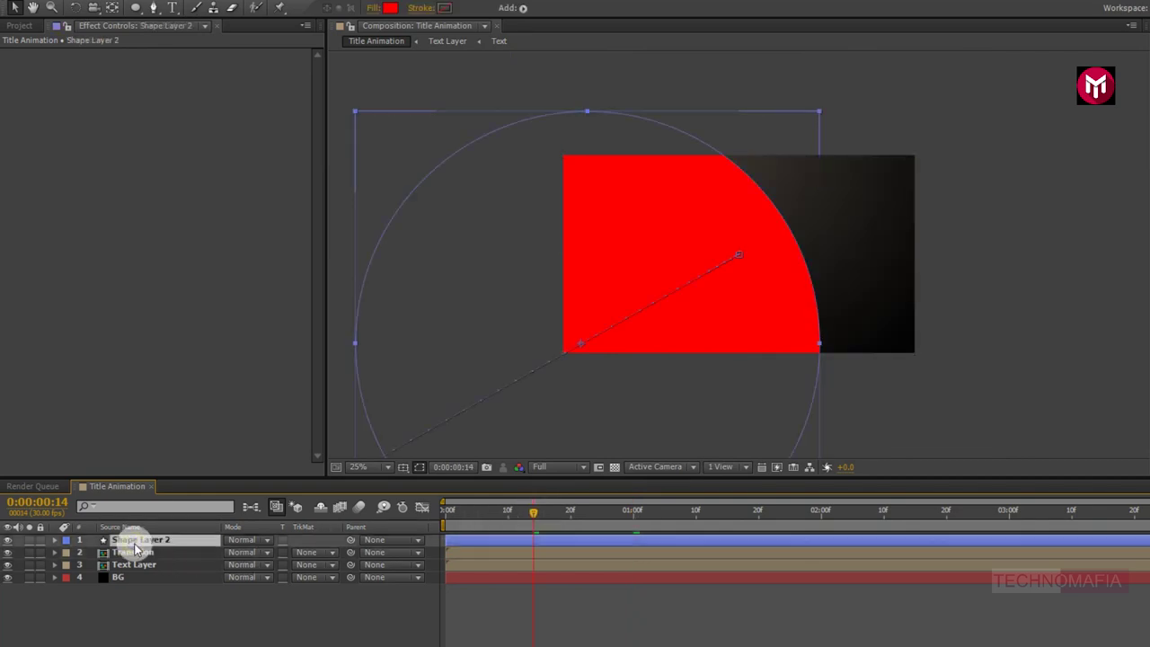
pyautogui.click(373, 8)
pyautogui.click(627, 313)
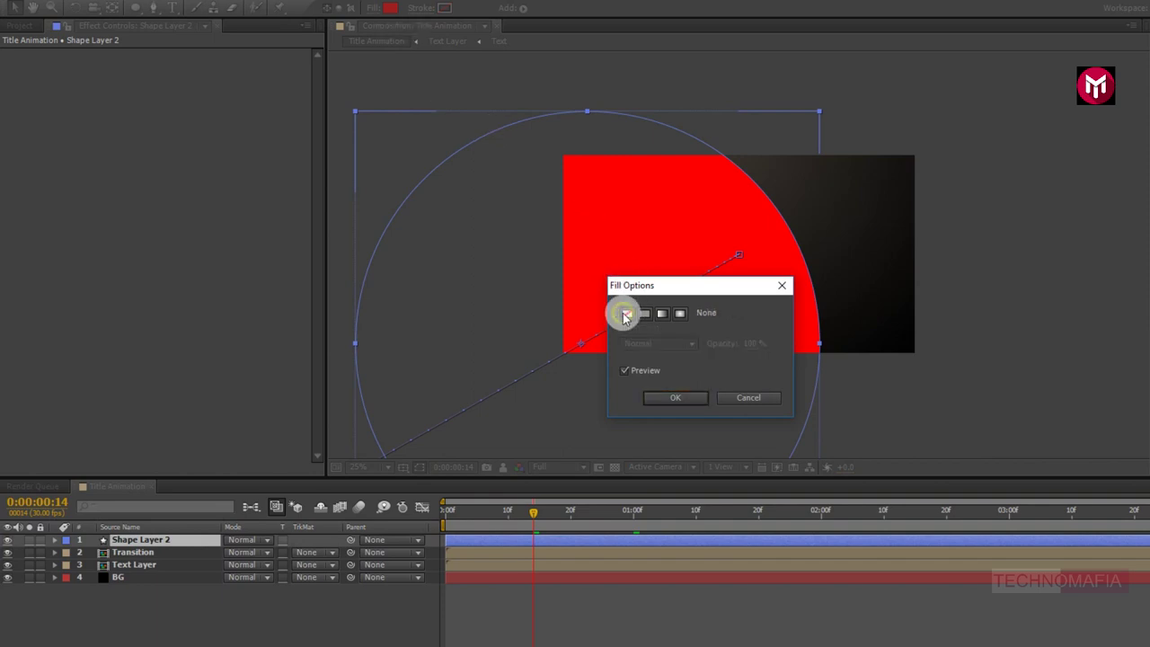
pyautogui.click(662, 403)
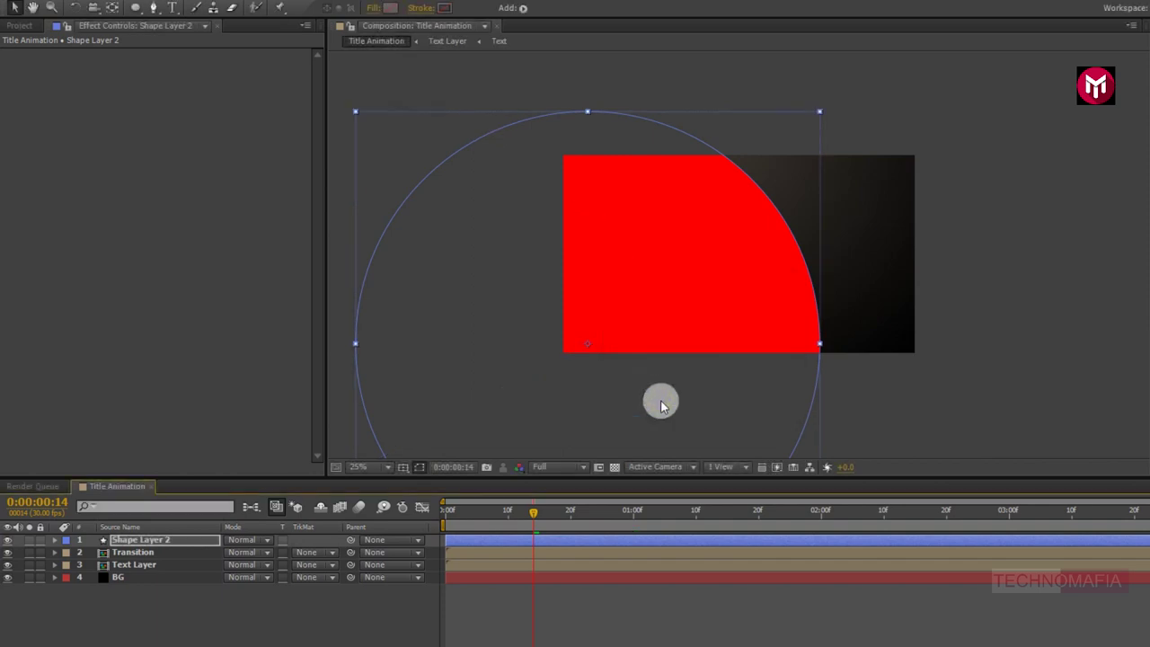
# Give the circle a solid white stroke with width 5.
pyautogui.click(420, 9)
pyautogui.click(644, 313)
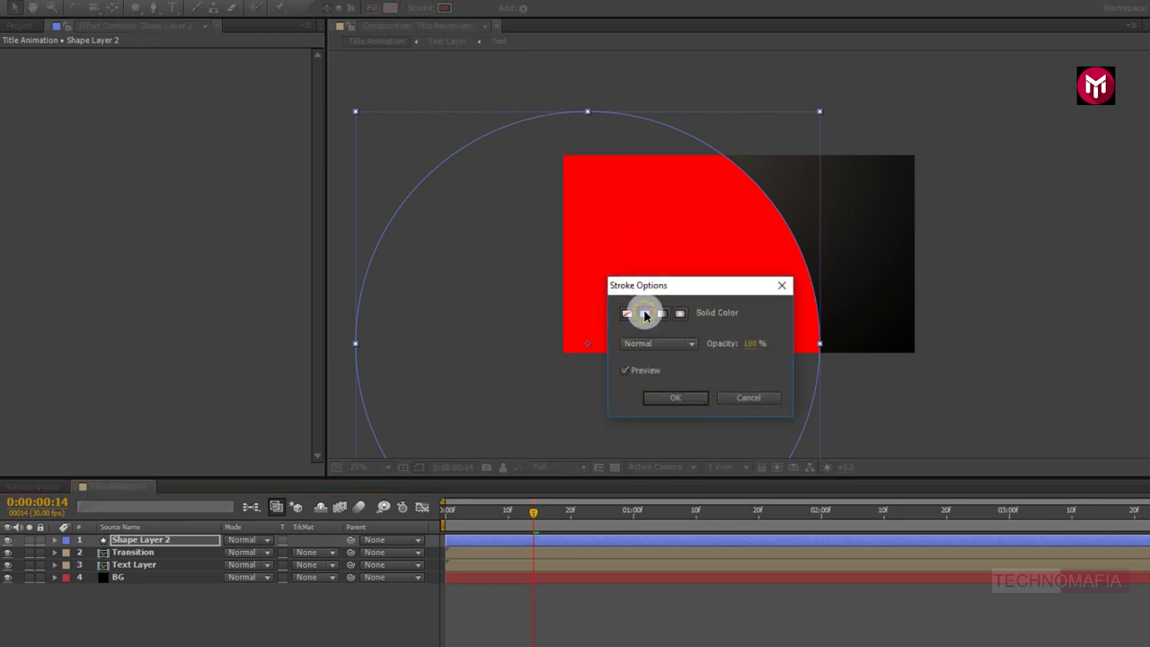
pyautogui.click(669, 401)
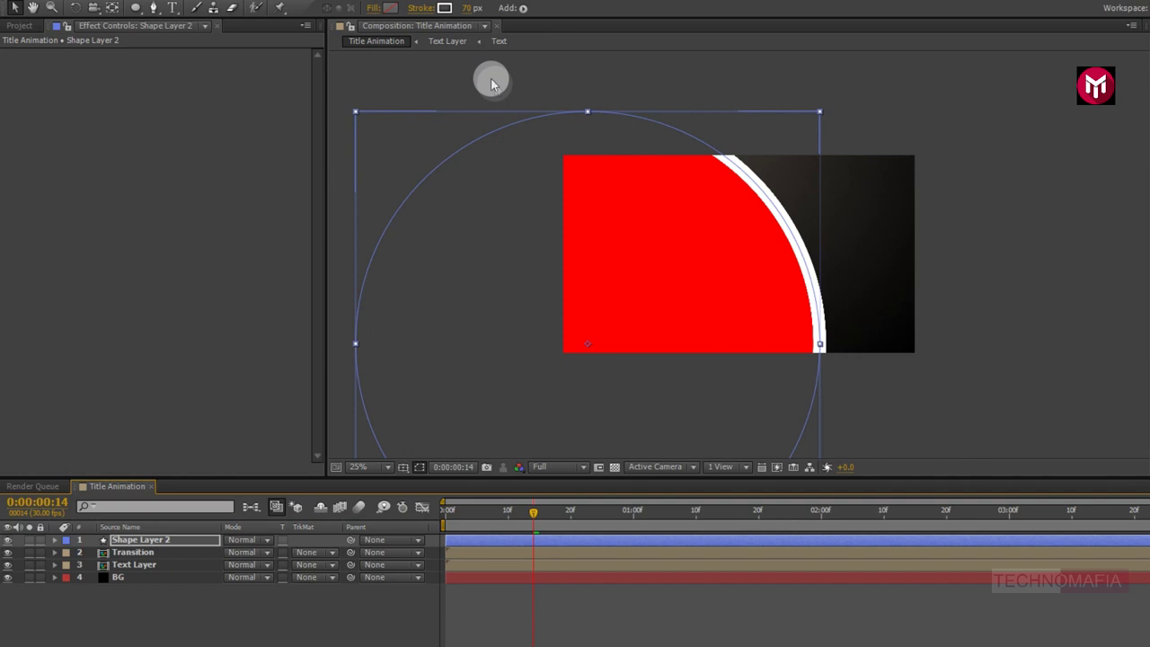
pyautogui.click(467, 8)
pyautogui.write('0')
pyautogui.press('Return')
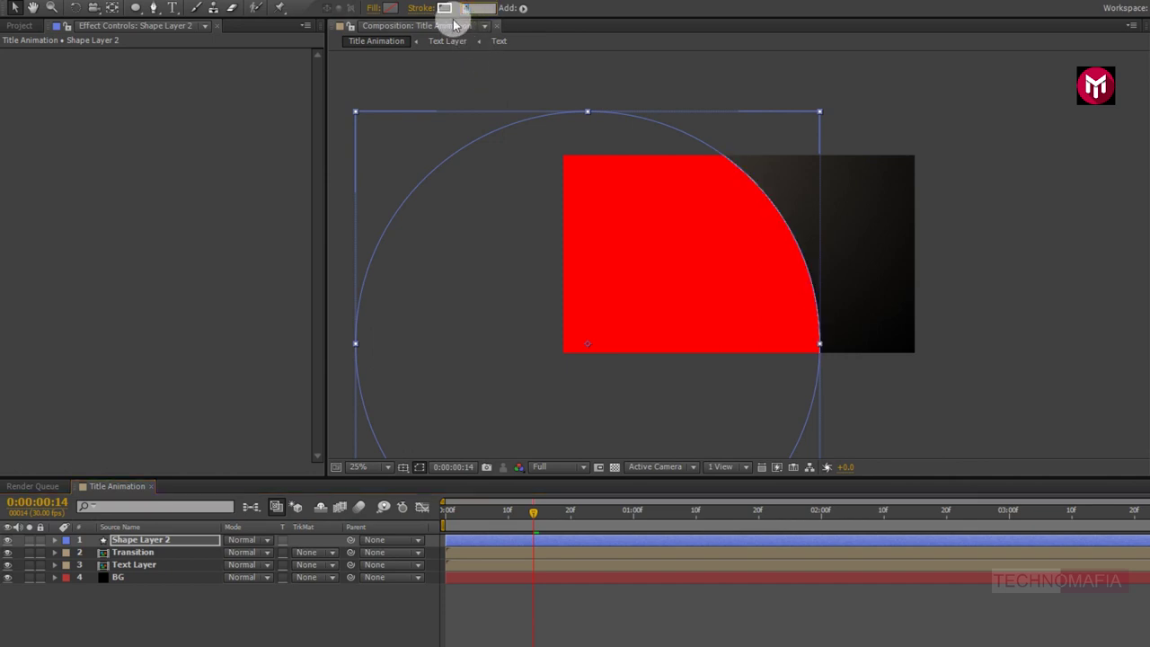
pyautogui.write('5')
pyautogui.press('Return')
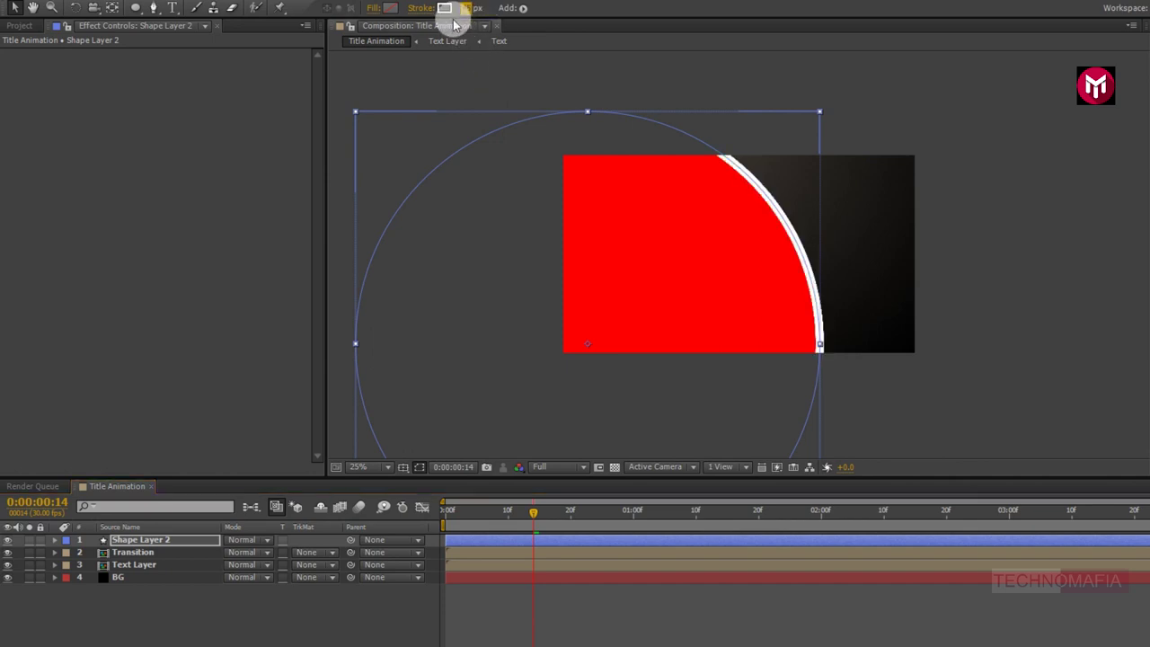
pyautogui.click(179, 599)
pyautogui.click(139, 542)
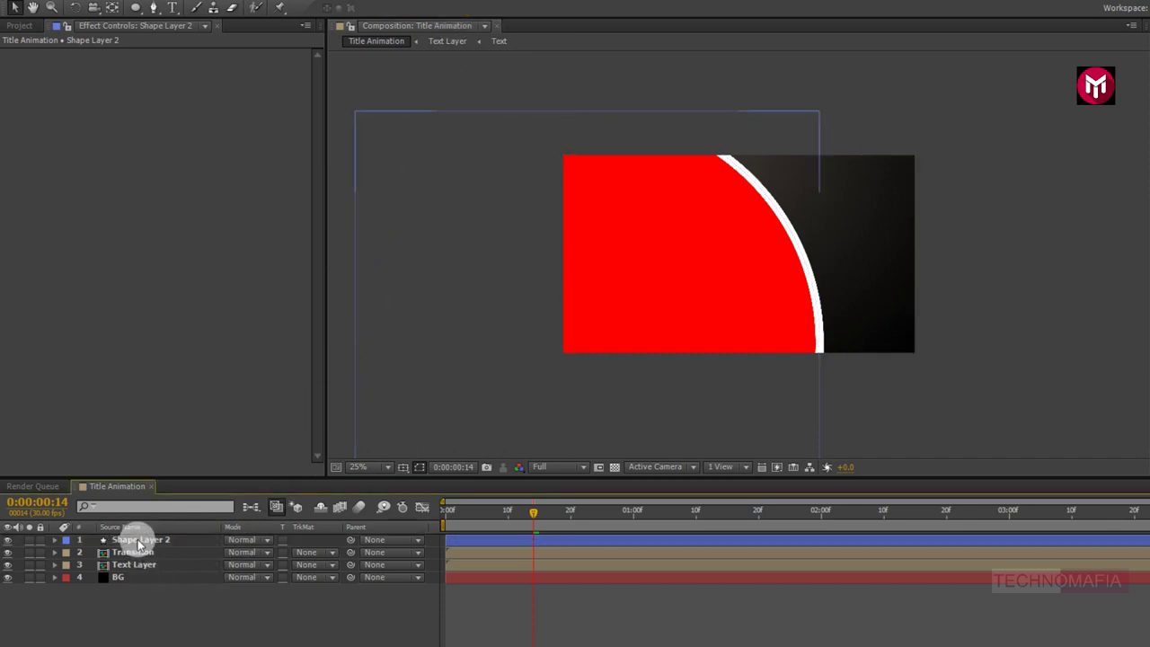
# Pre-compose Shape Layer 2 into a new comp named 'Line Transition'.
pyautogui.rightClick(137, 544)
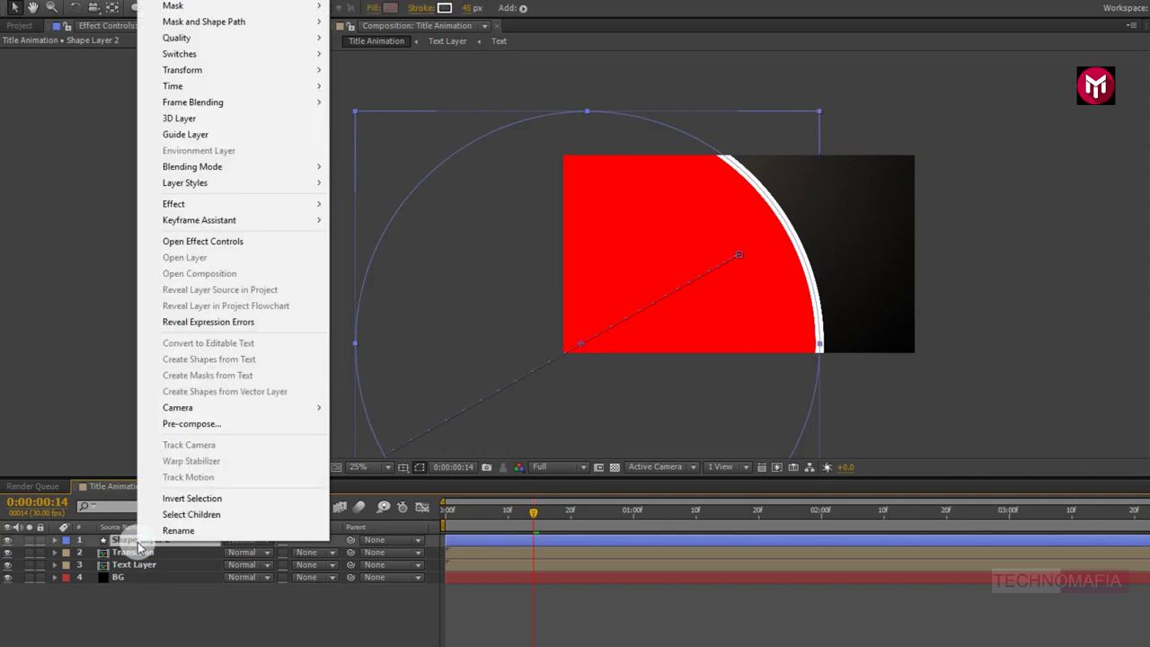
pyautogui.click(167, 426)
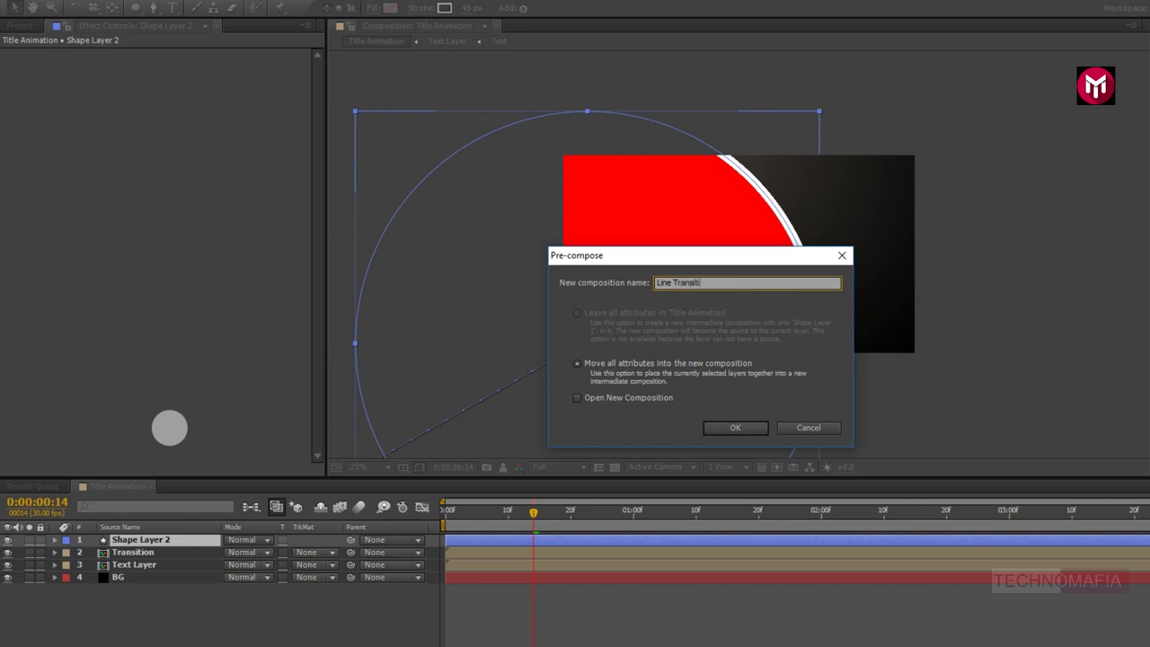
pyautogui.press('Return')
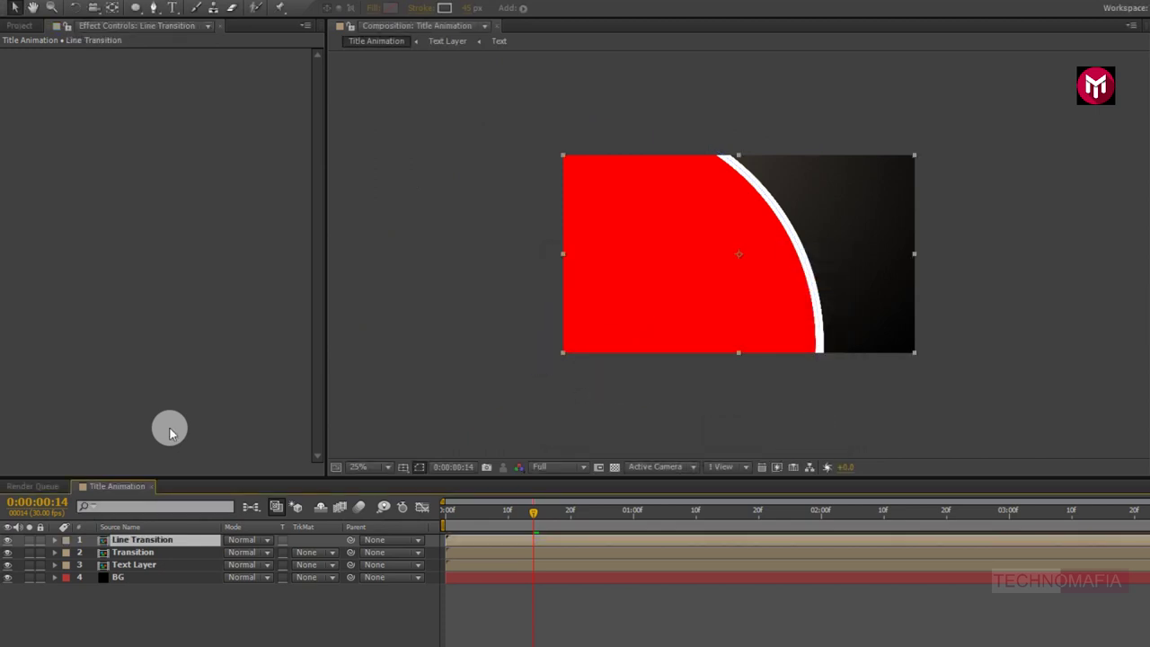
# Drag the Reflection composition from the Project panel to the top of Title Animation.
pyautogui.click(19, 25)
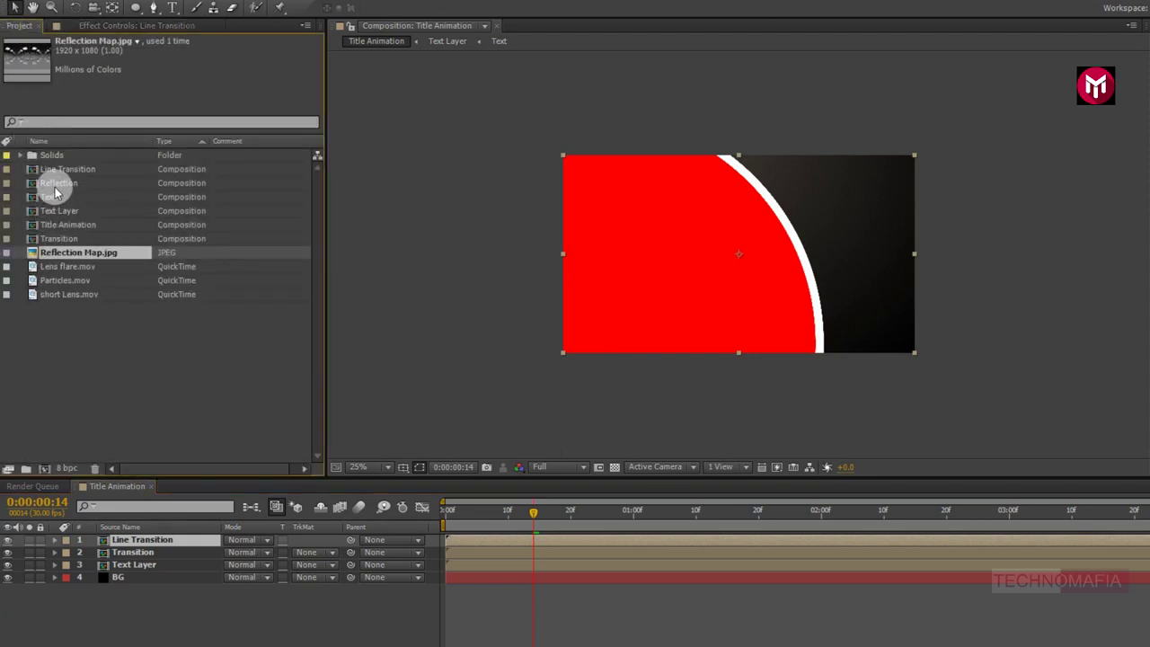
pyautogui.click(54, 184)
pyautogui.moveTo(54, 189); pyautogui.dragTo(150, 541)
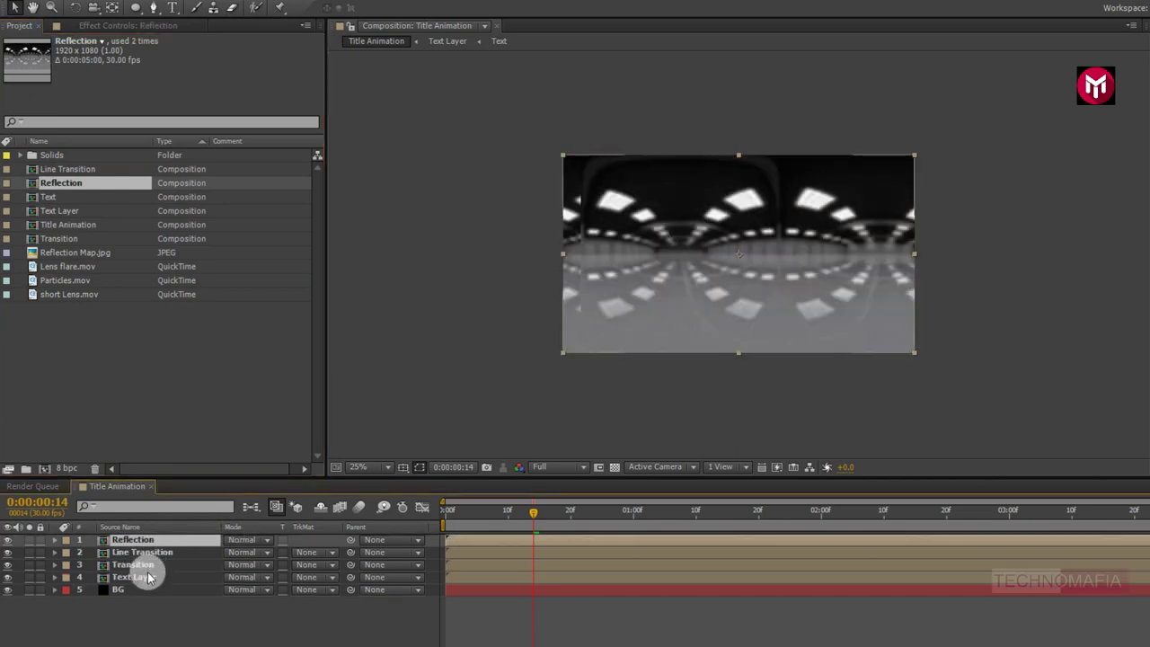
# Copy CC Glass, CC Blobbylize and Curves from the Reflection layer inside the Text Layer precomp.
pyautogui.click(148, 578)
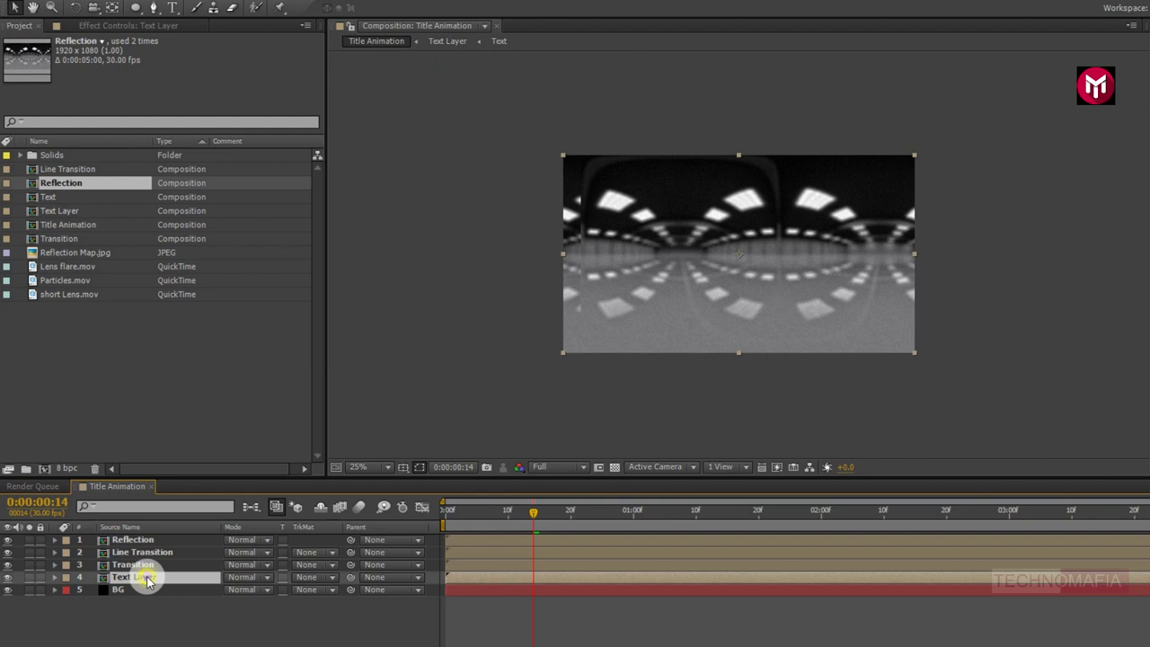
pyautogui.doubleClick(149, 578)
pyautogui.click(146, 553)
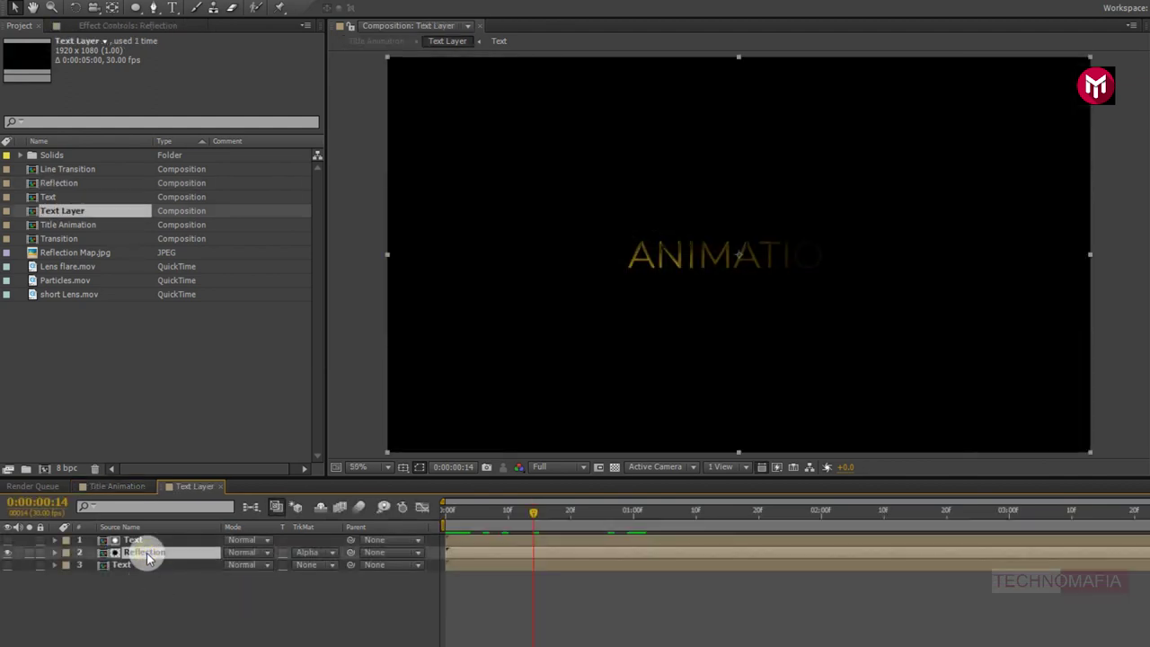
pyautogui.click(81, 26)
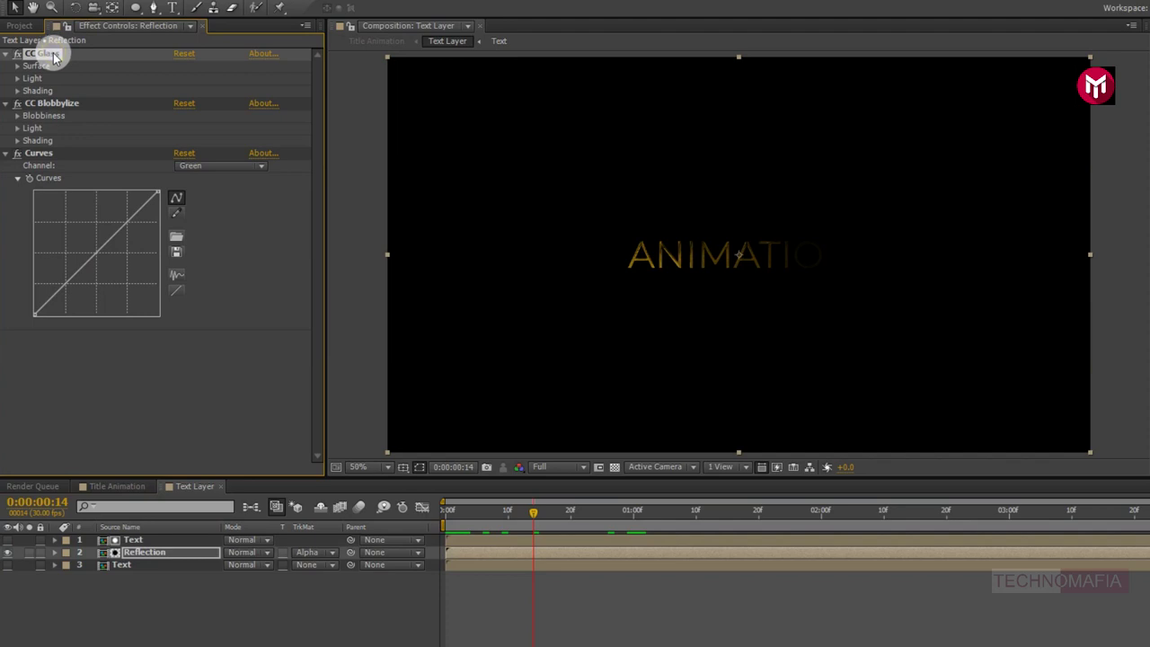
pyautogui.keyDown('ctrl'); pyautogui.click(54, 103); pyautogui.keyUp('ctrl')
pyautogui.keyDown('ctrl'); pyautogui.click(43, 153); pyautogui.keyUp('ctrl')
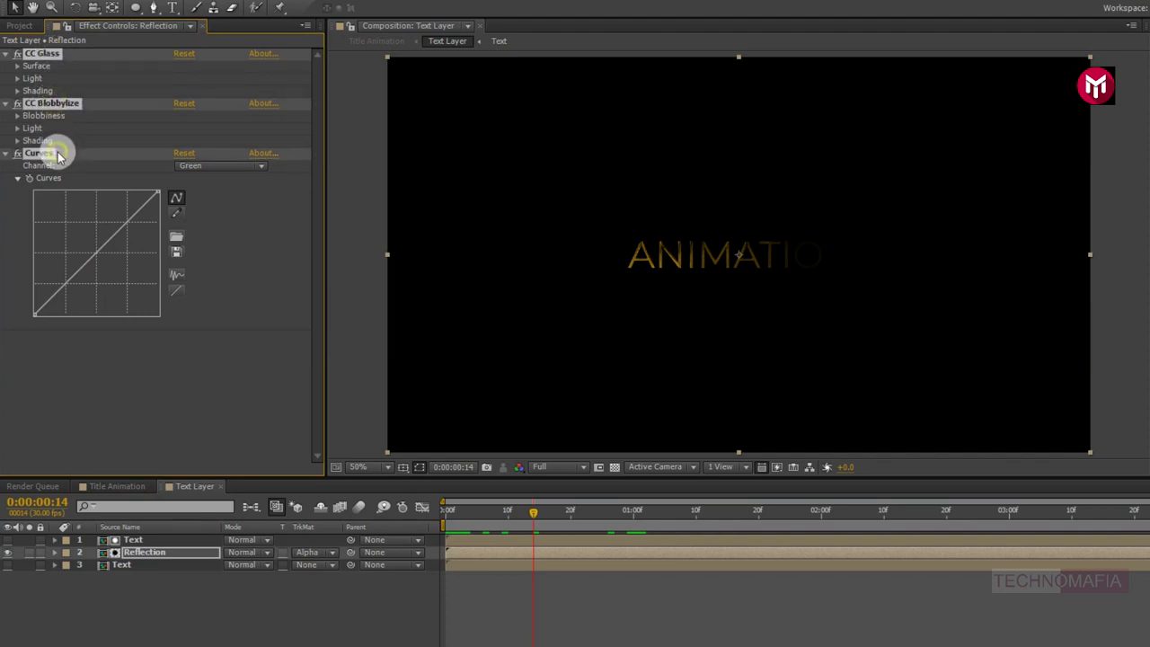
pyautogui.click(54, 7)
pyautogui.click(51, 79)
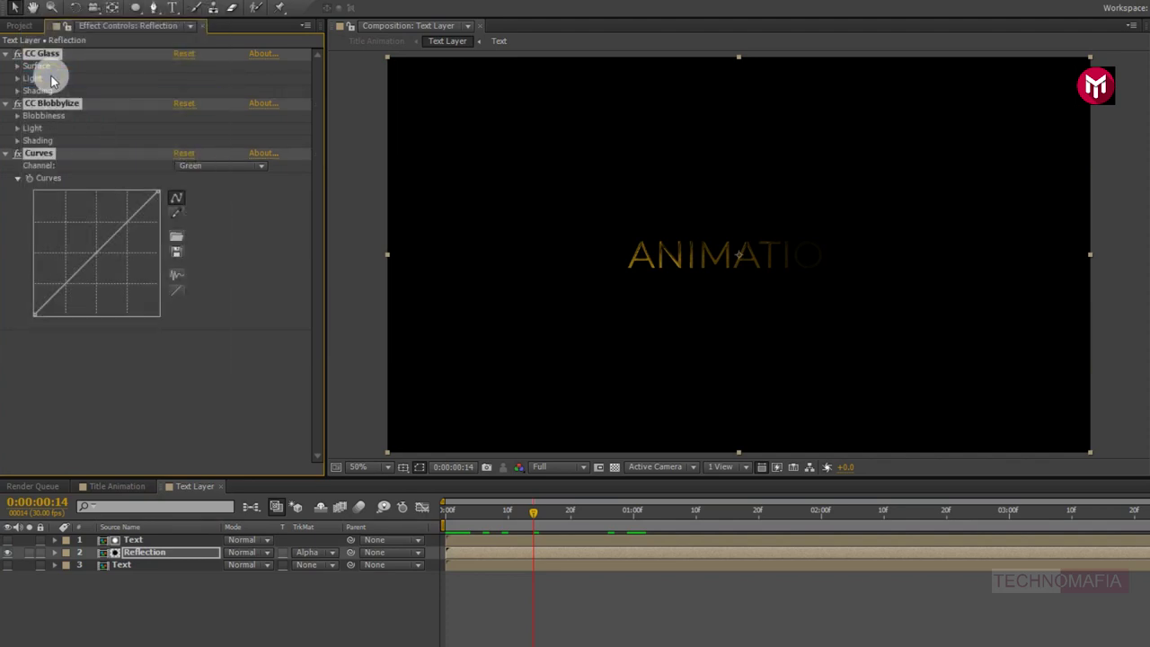
pyautogui.click(115, 486)
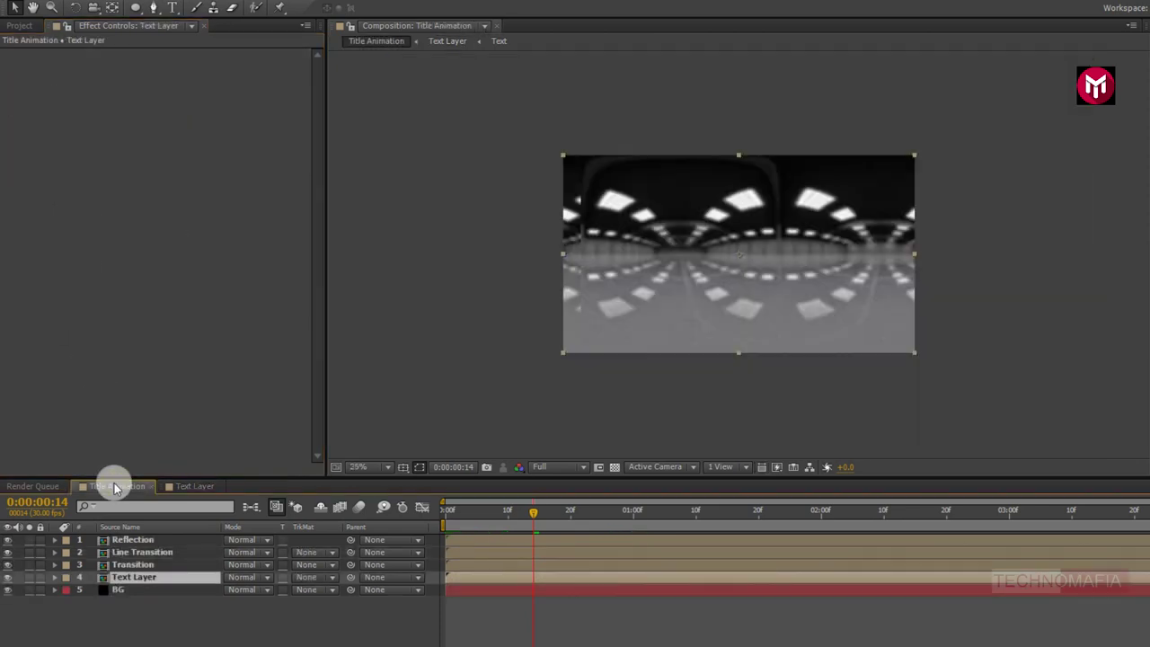
# Paste CC Glass, CC Blobbylize and Curves onto Title Animation's Reflection layer at frame 0.
pyautogui.click(125, 542)
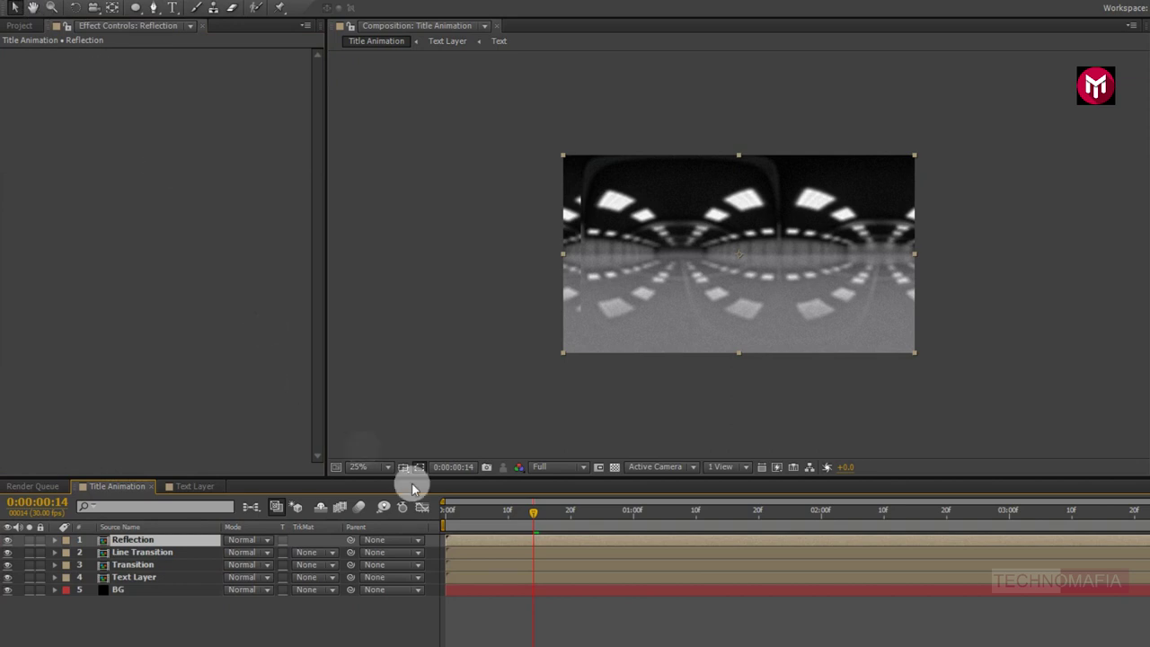
pyautogui.click(444, 511)
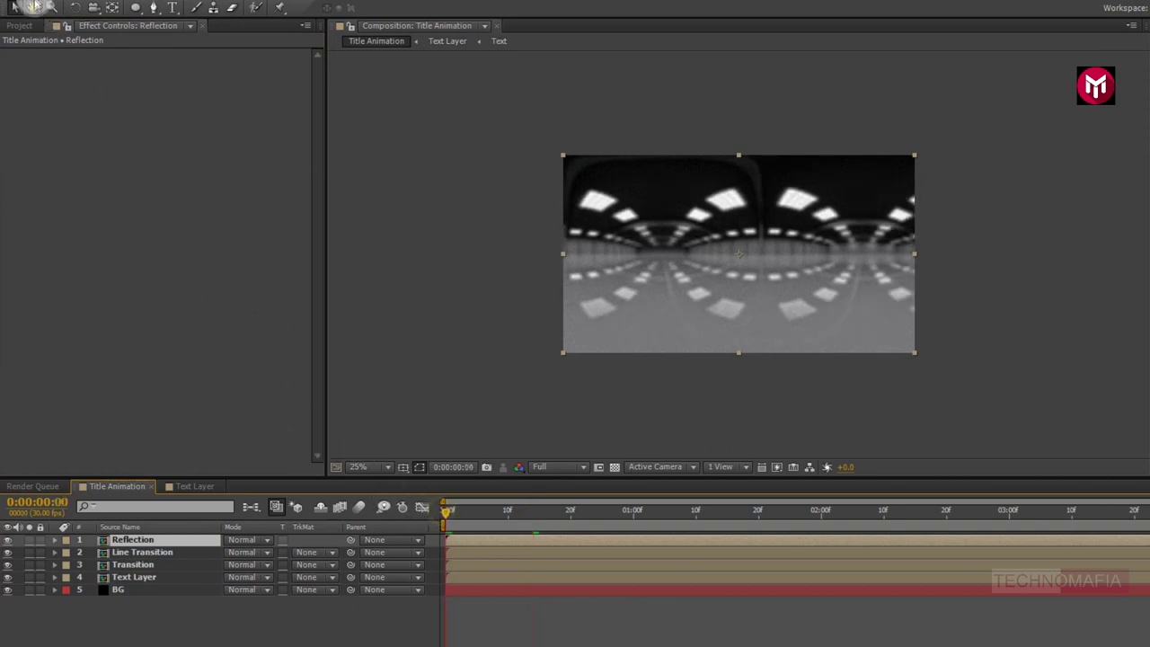
pyautogui.click(34, 7)
pyautogui.click(56, 108)
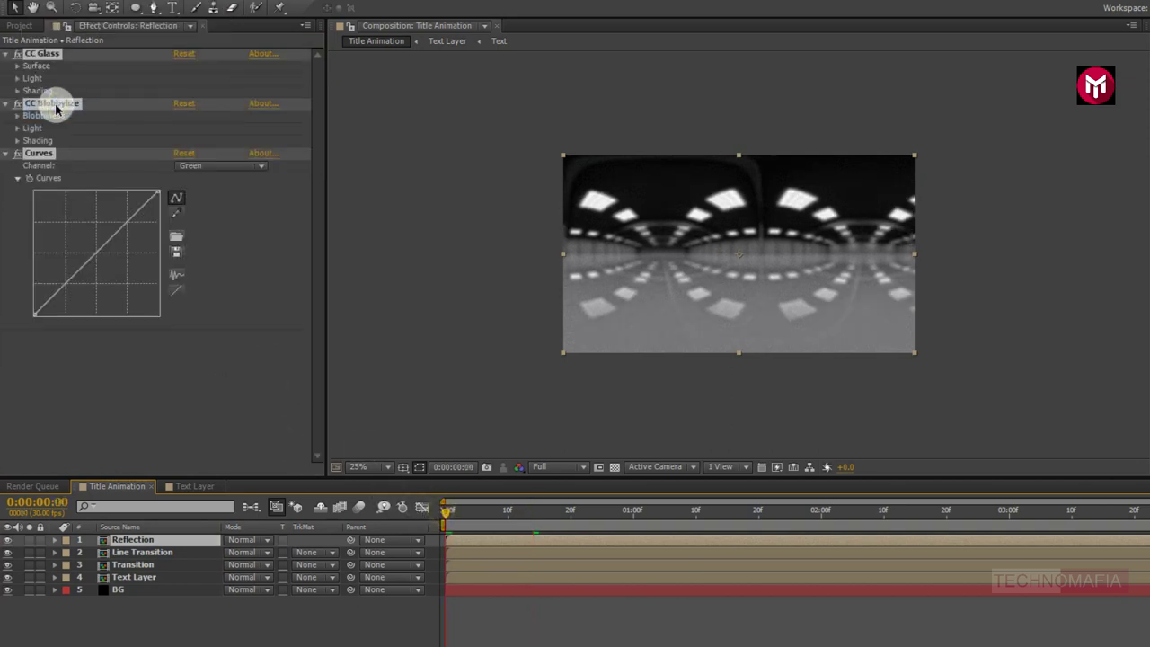
pyautogui.click(20, 211)
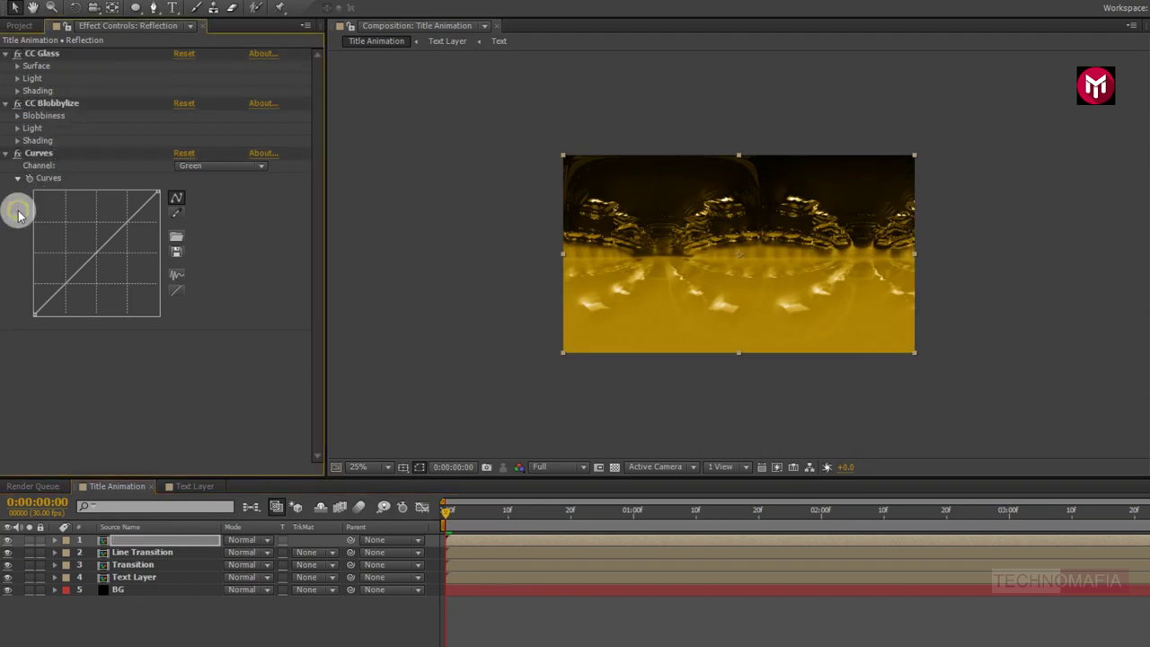
# Set CC Glass Bump Map and CC Blobbylize Blob Layer to Line Transition, then collapse the effects.
pyautogui.click(17, 66)
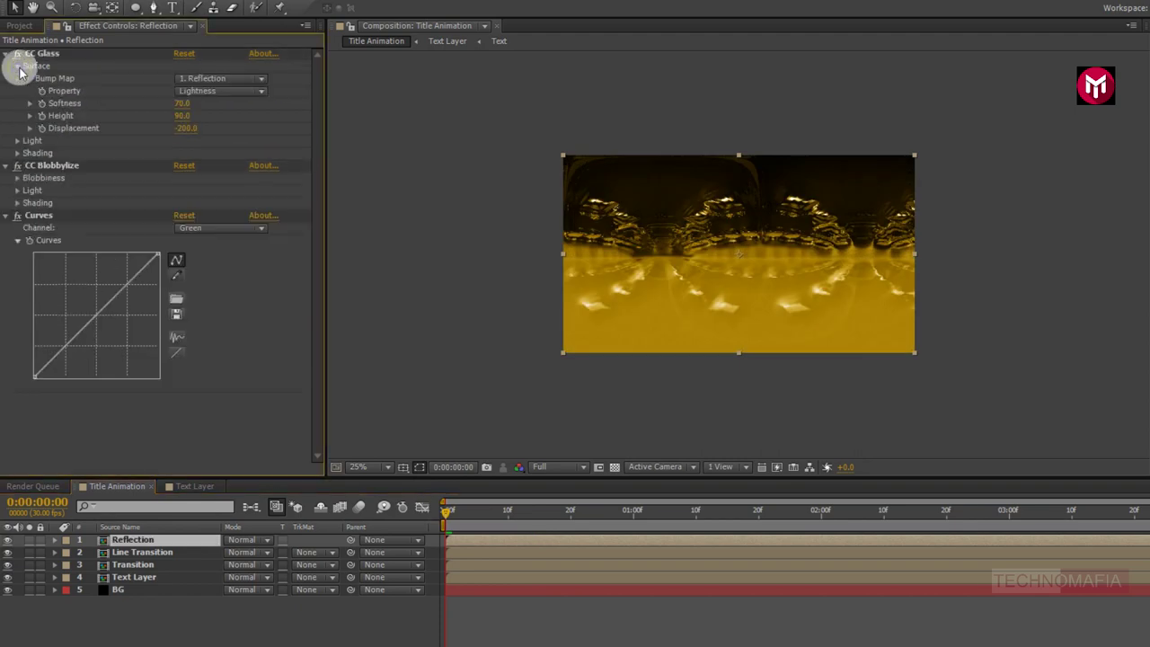
pyautogui.click(207, 80)
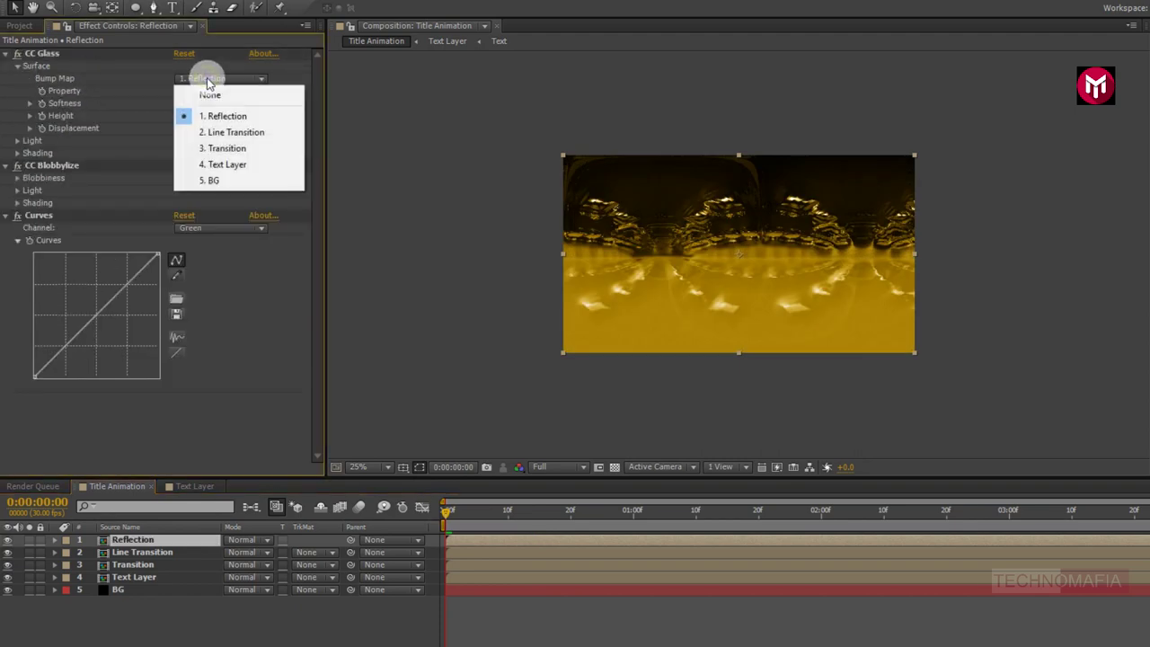
pyautogui.click(218, 132)
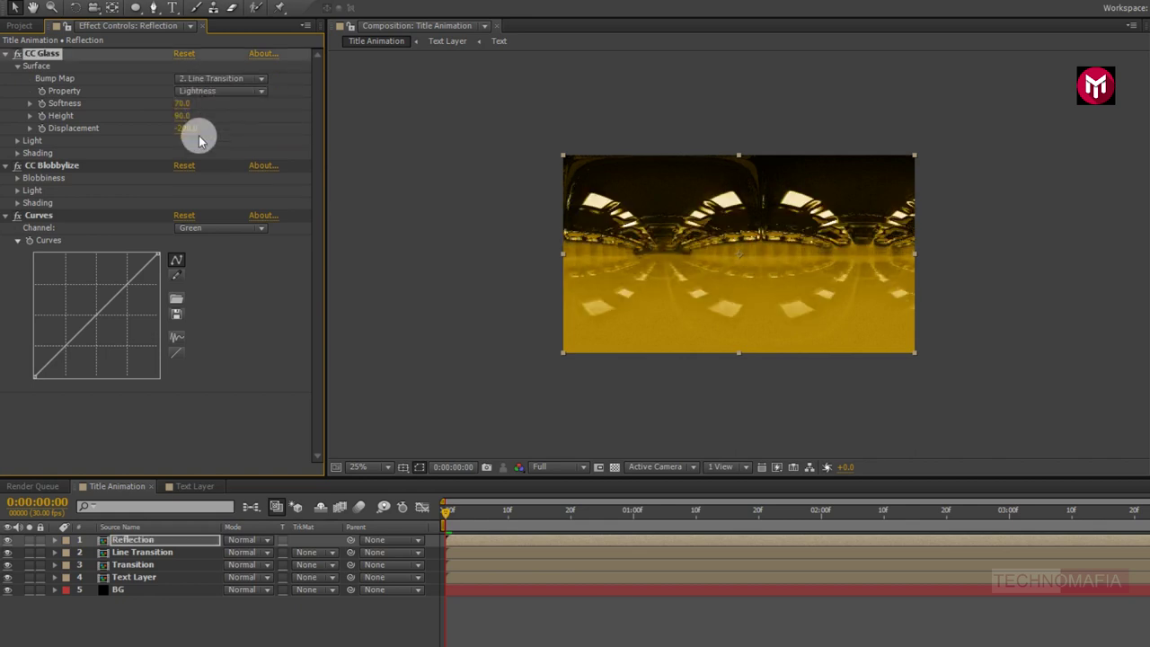
pyautogui.click(15, 179)
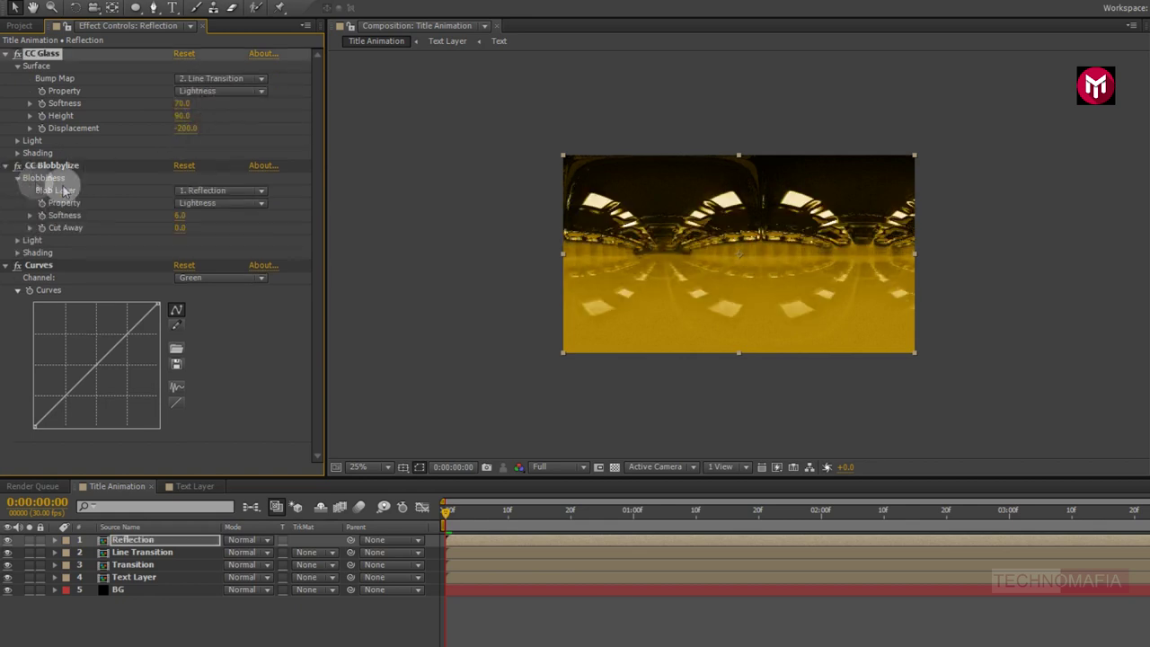
pyautogui.click(186, 189)
pyautogui.click(206, 245)
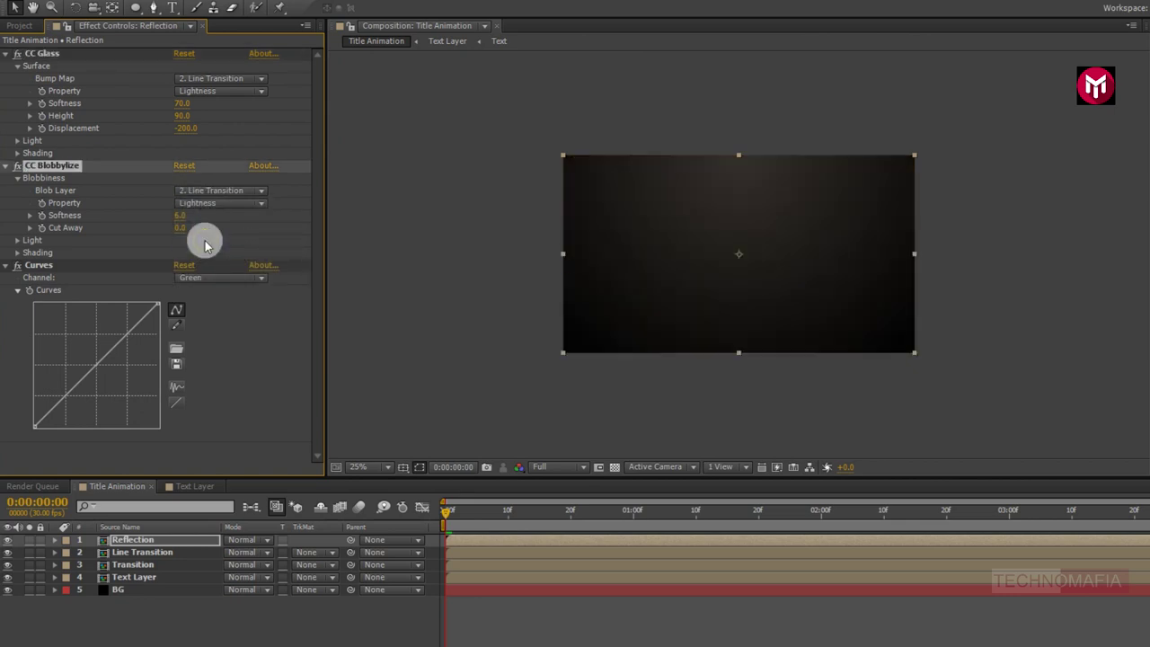
pyautogui.click(491, 514)
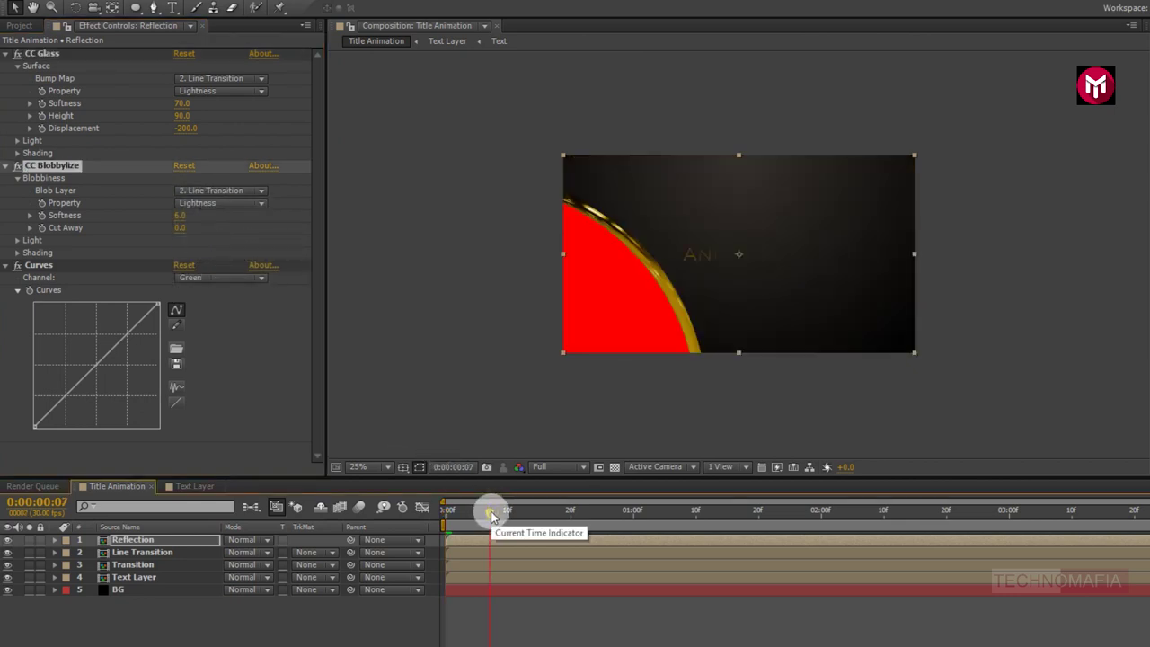
pyautogui.click(9, 166)
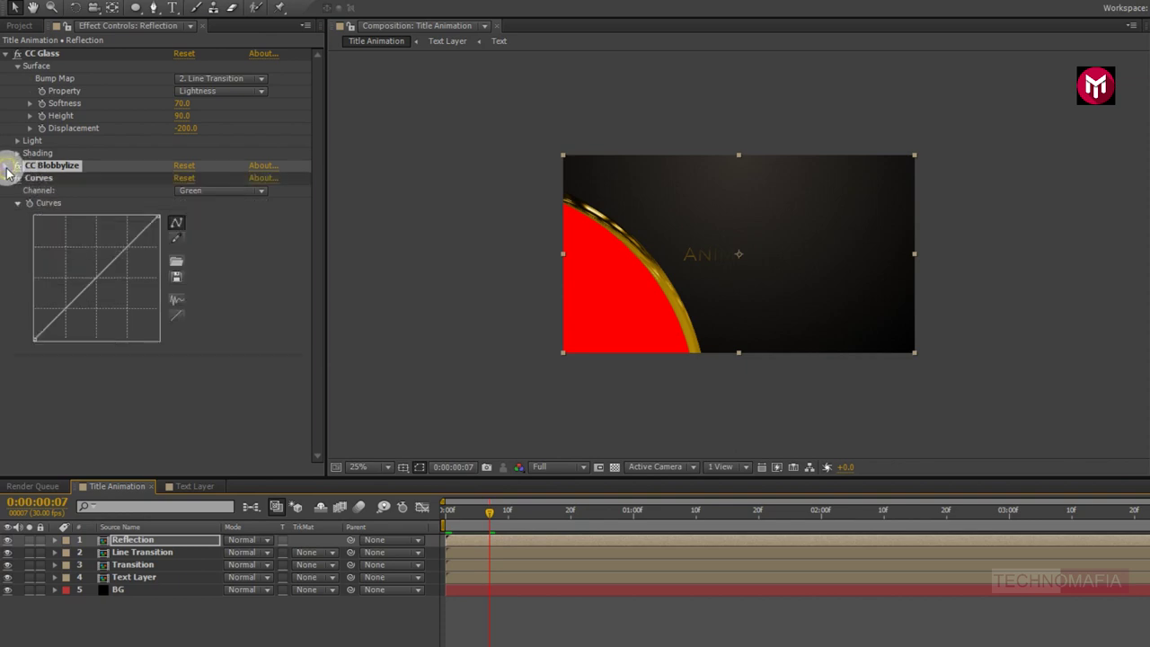
pyautogui.click(6, 53)
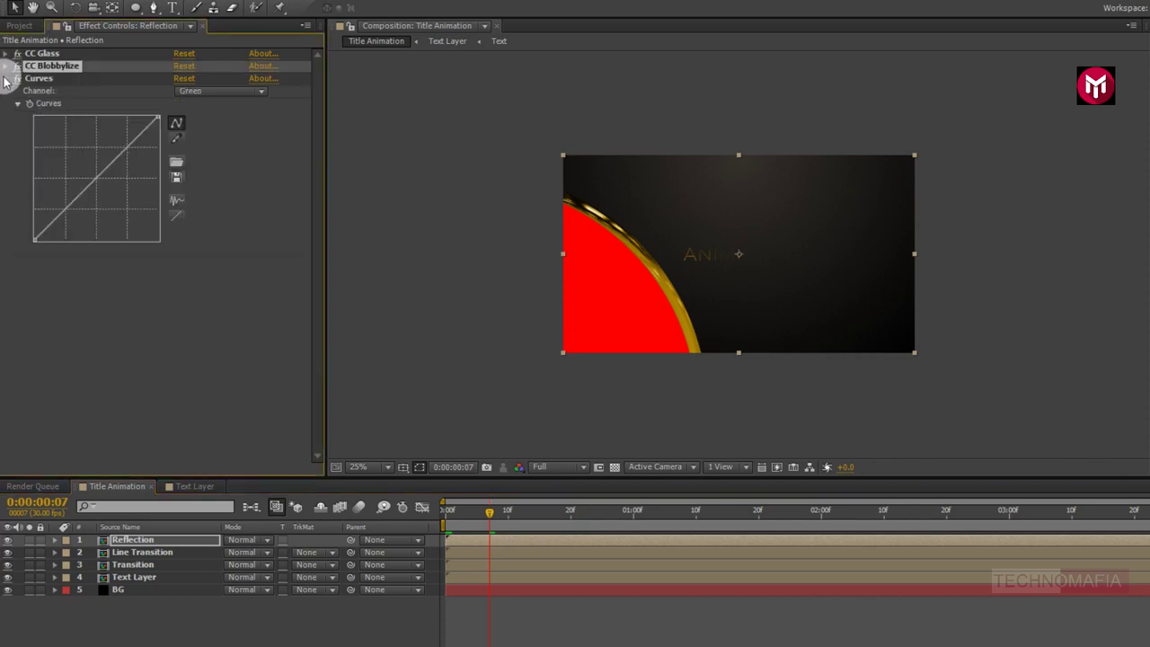
pyautogui.click(6, 78)
# Duplicate the Line Transition layer and move the copy above Reflection.
pyautogui.click(137, 552)
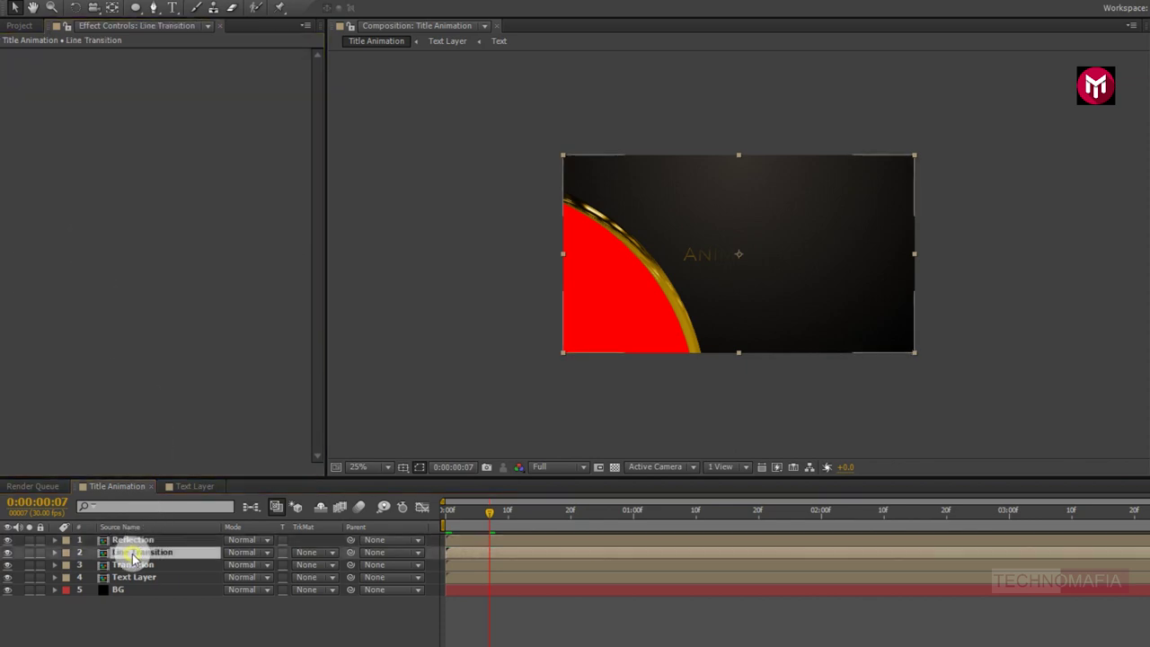
pyautogui.hotkey('ctrl', 'd')
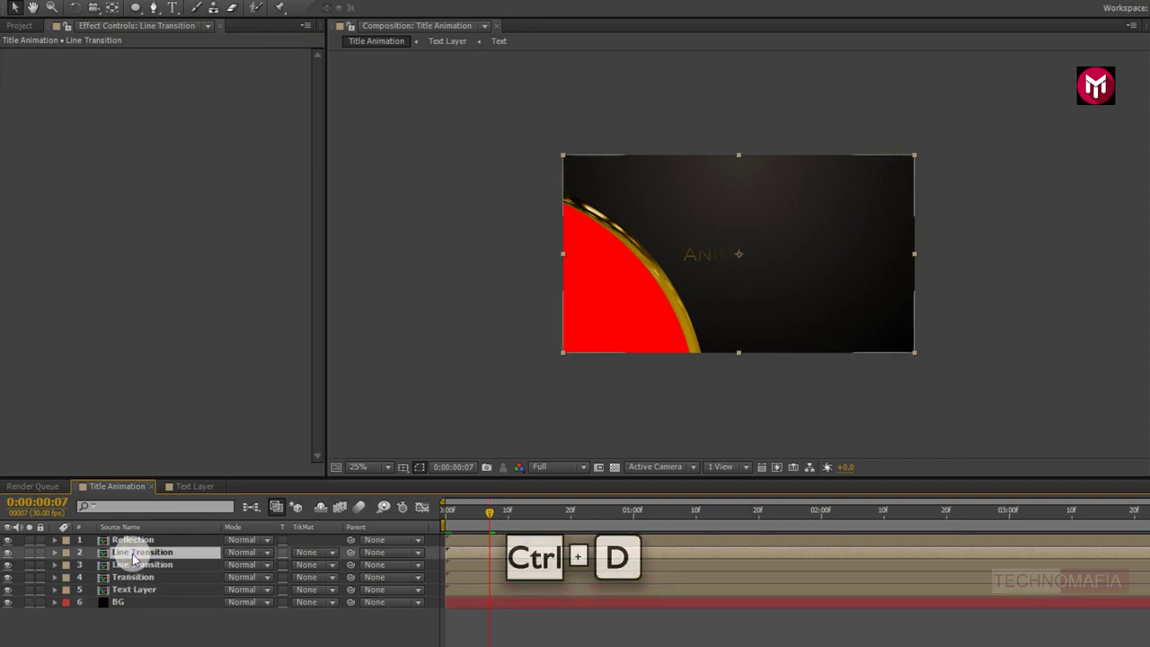
pyautogui.moveTo(132, 554); pyautogui.dragTo(132, 542)
pyautogui.moveTo(133, 543); pyautogui.dragTo(132, 539)
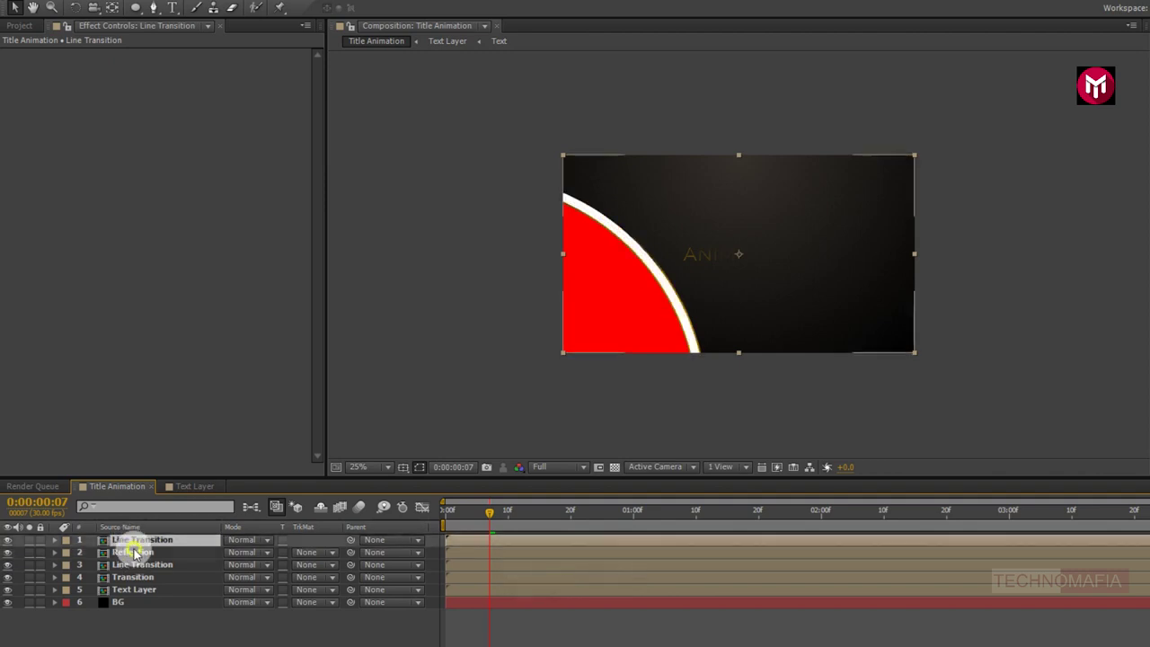
# Set Reflection's track matte to Alpha and hide the lower Line Transition layer.
pyautogui.click(132, 552)
pyautogui.click(302, 553)
pyautogui.click(320, 590)
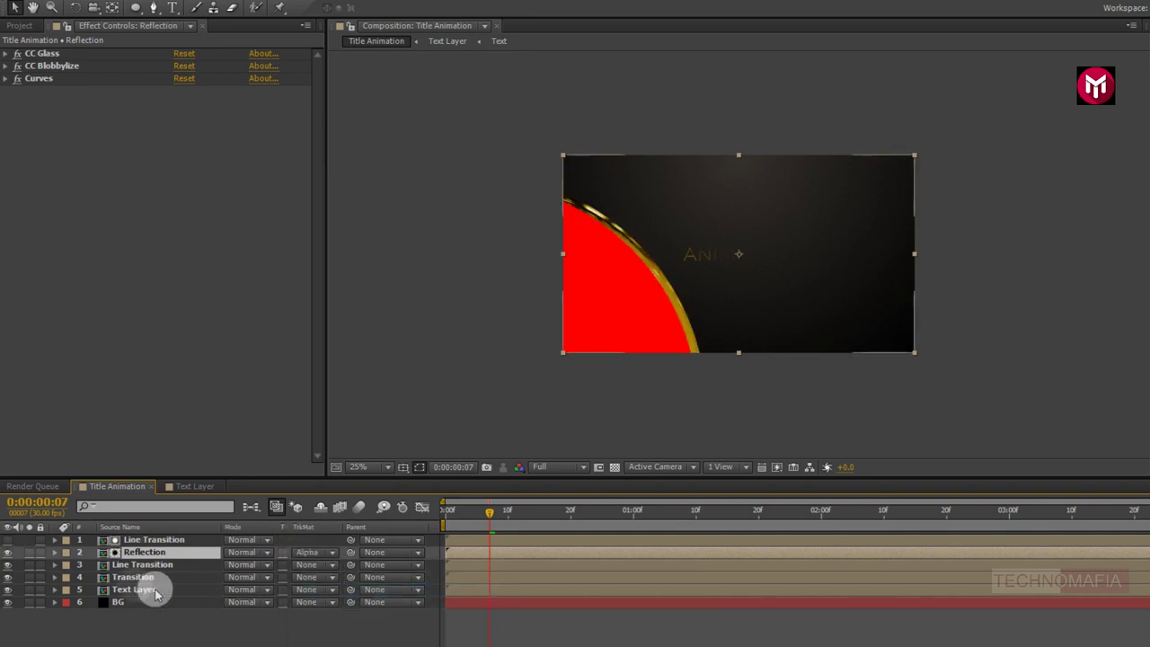
pyautogui.click(126, 564)
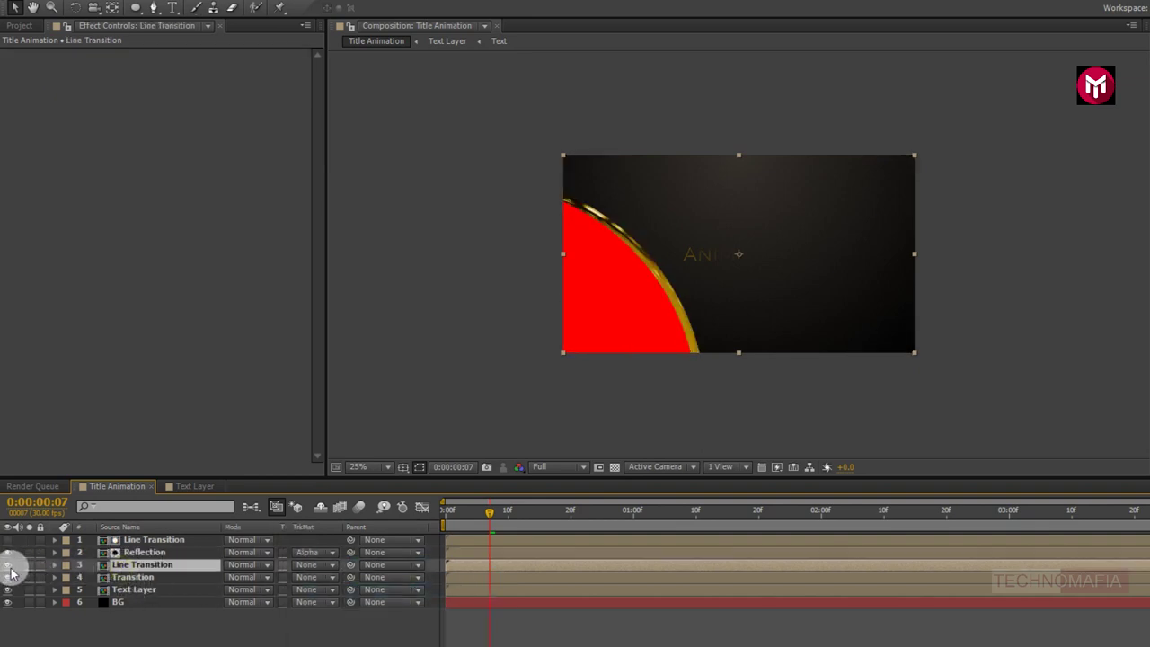
pyautogui.click(9, 566)
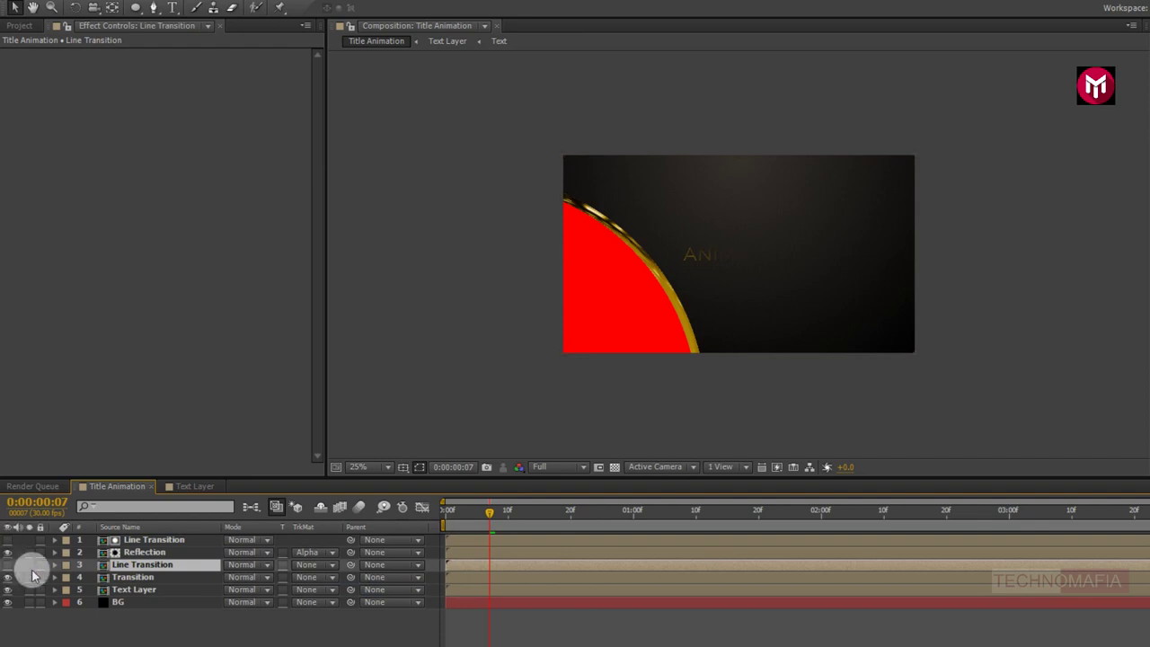
# Pre-compose Reflection and both Line Transition layers into 'Transition 2'.
pyautogui.keyDown('ctrl'); pyautogui.click(135, 551); pyautogui.keyUp('ctrl')
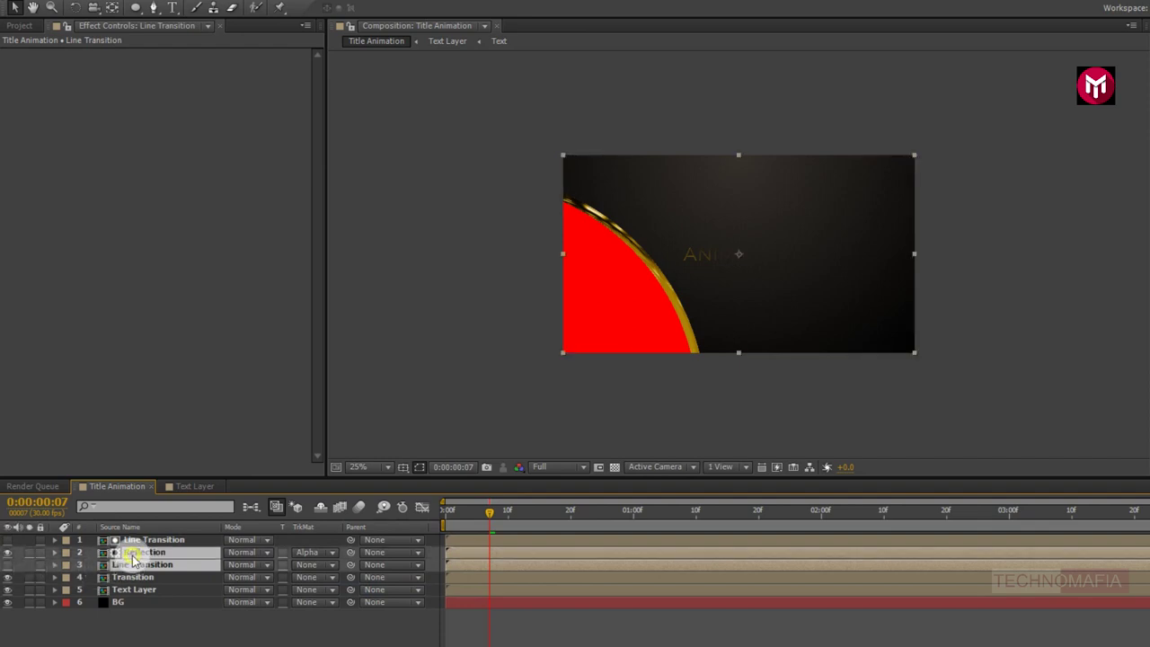
pyautogui.keyDown('ctrl'); pyautogui.click(133, 540); pyautogui.keyUp('ctrl')
pyautogui.rightClick(132, 544)
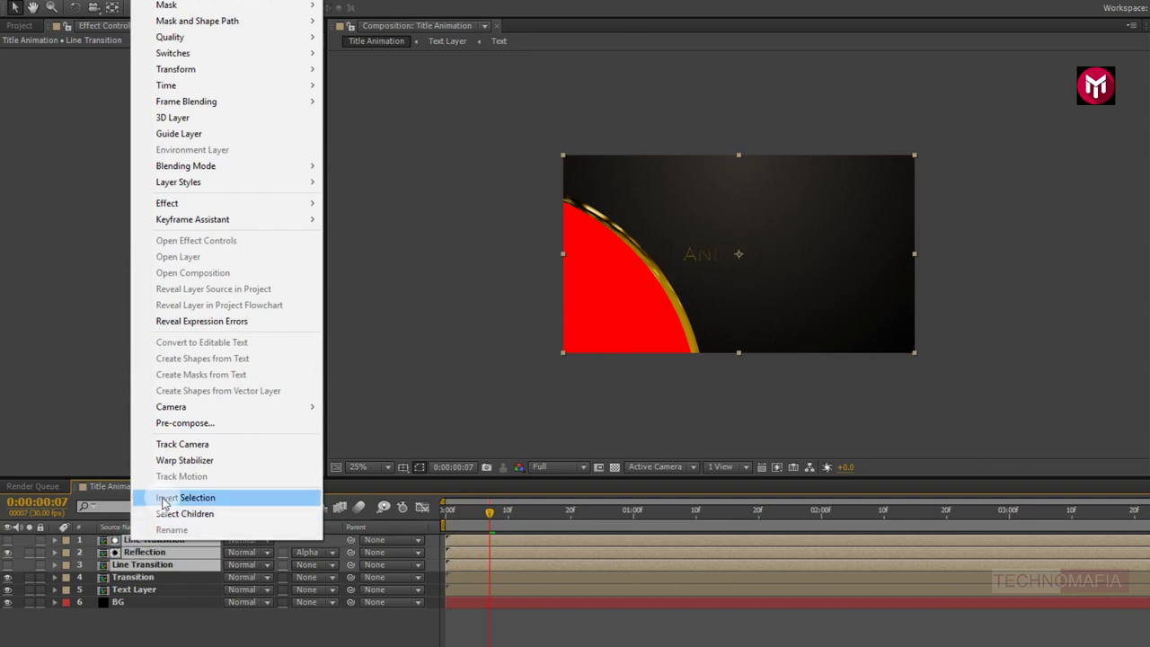
pyautogui.click(166, 426)
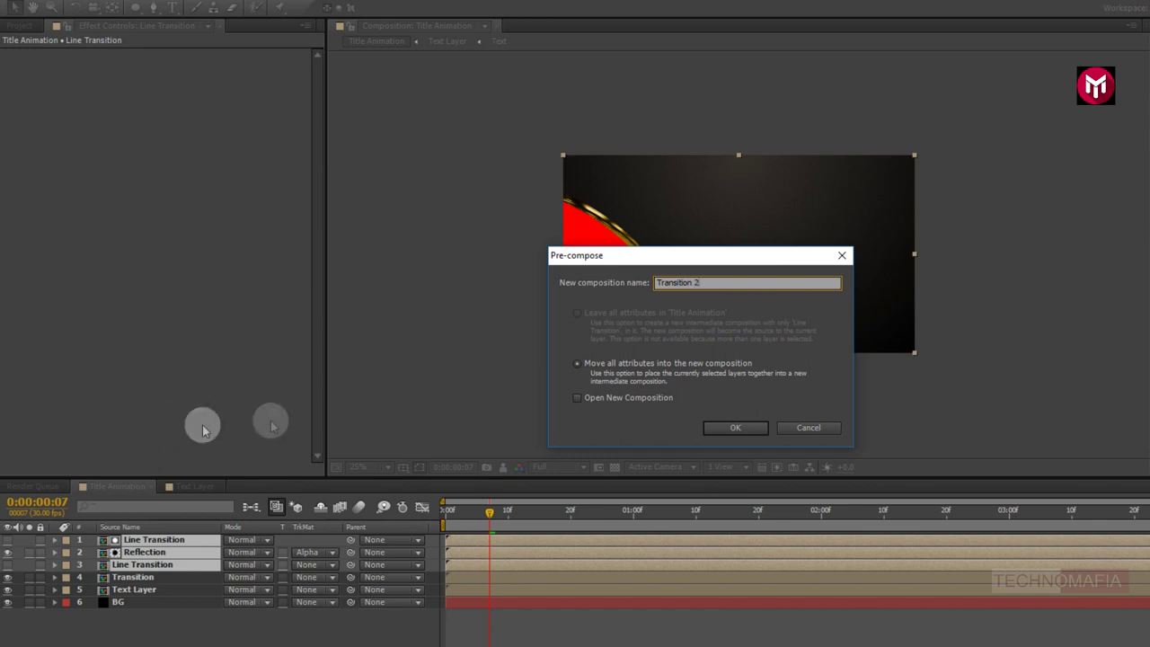
pyautogui.click(720, 428)
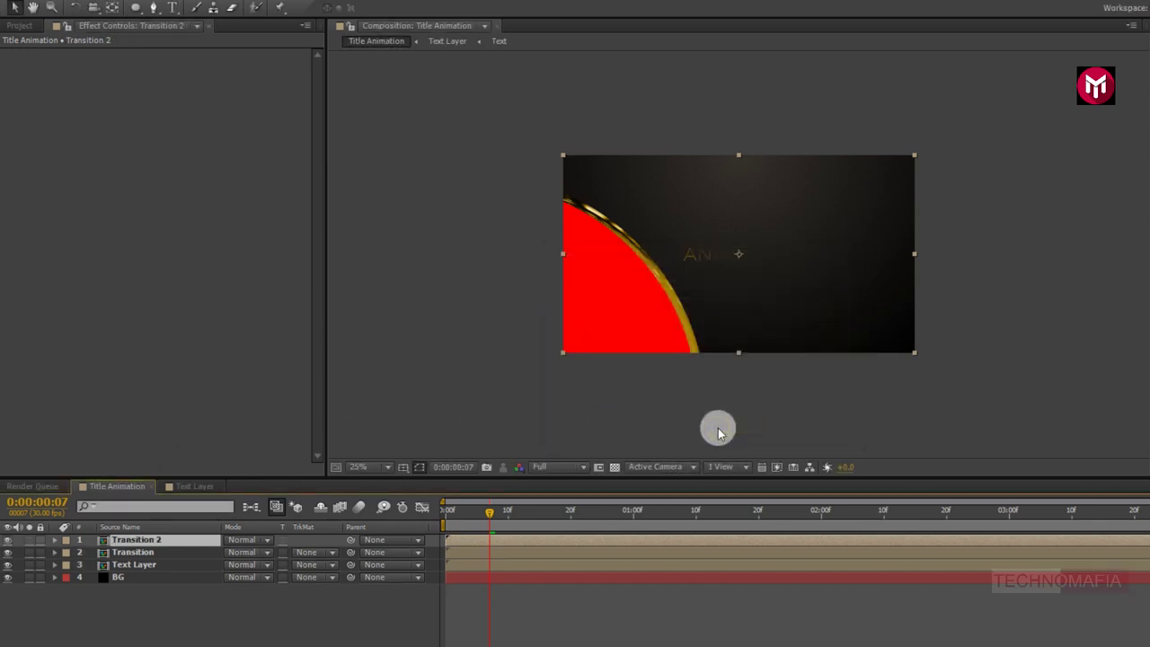
# Set the Transition layer's blending mode to Stencil Alpha.
pyautogui.click(142, 552)
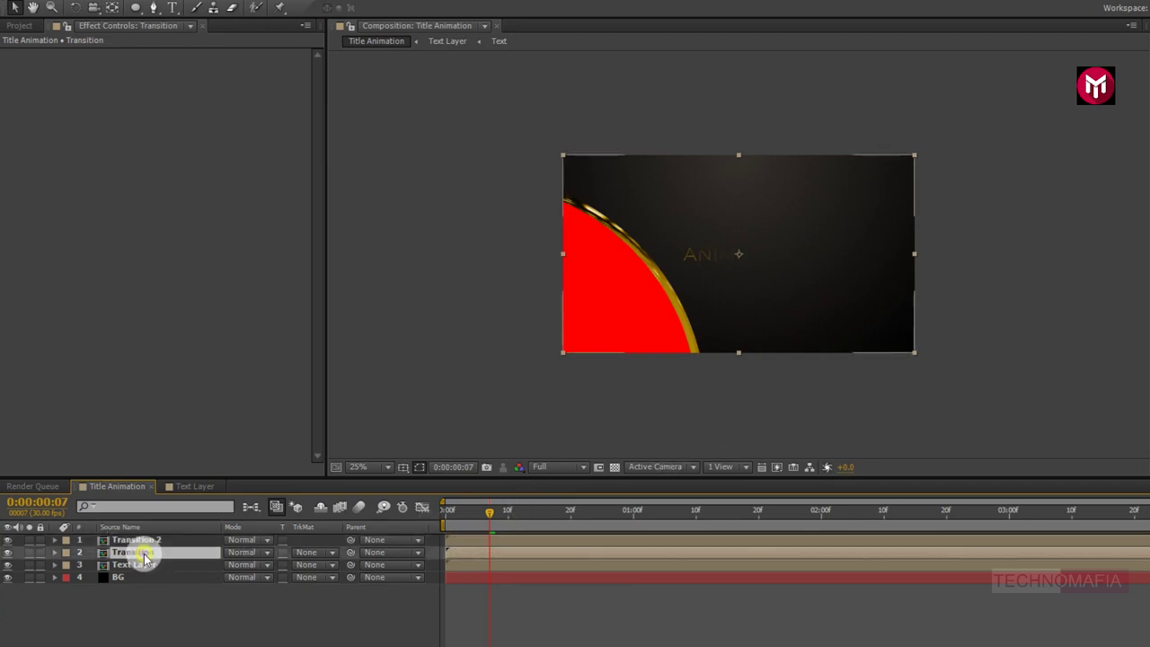
pyautogui.click(238, 554)
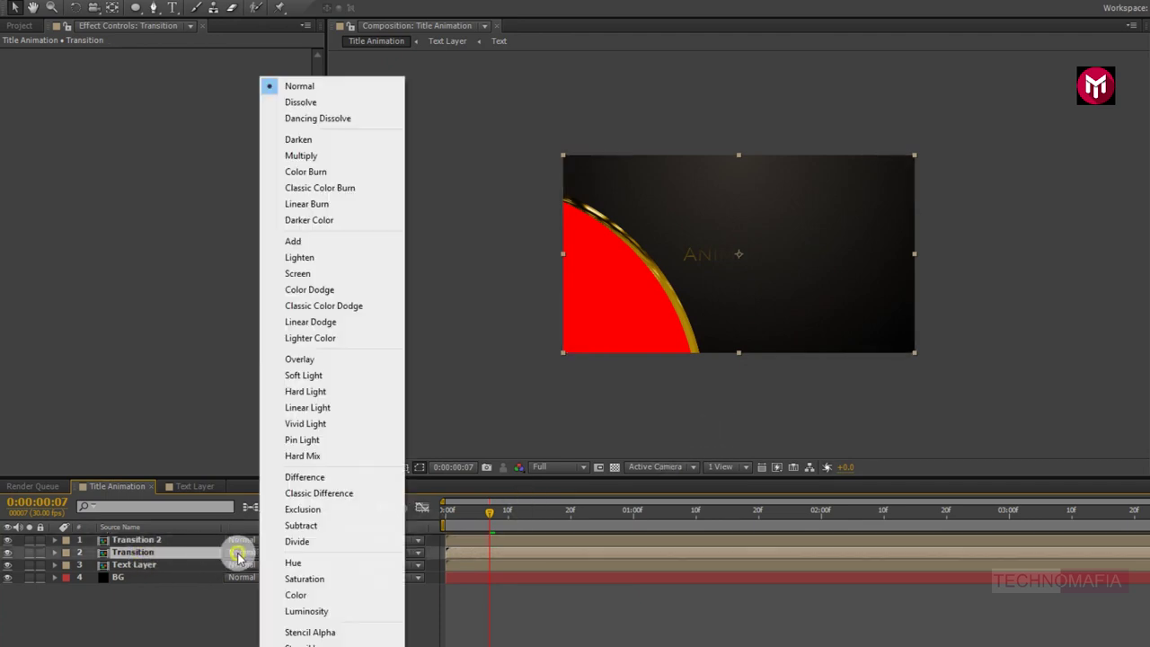
pyautogui.click(302, 633)
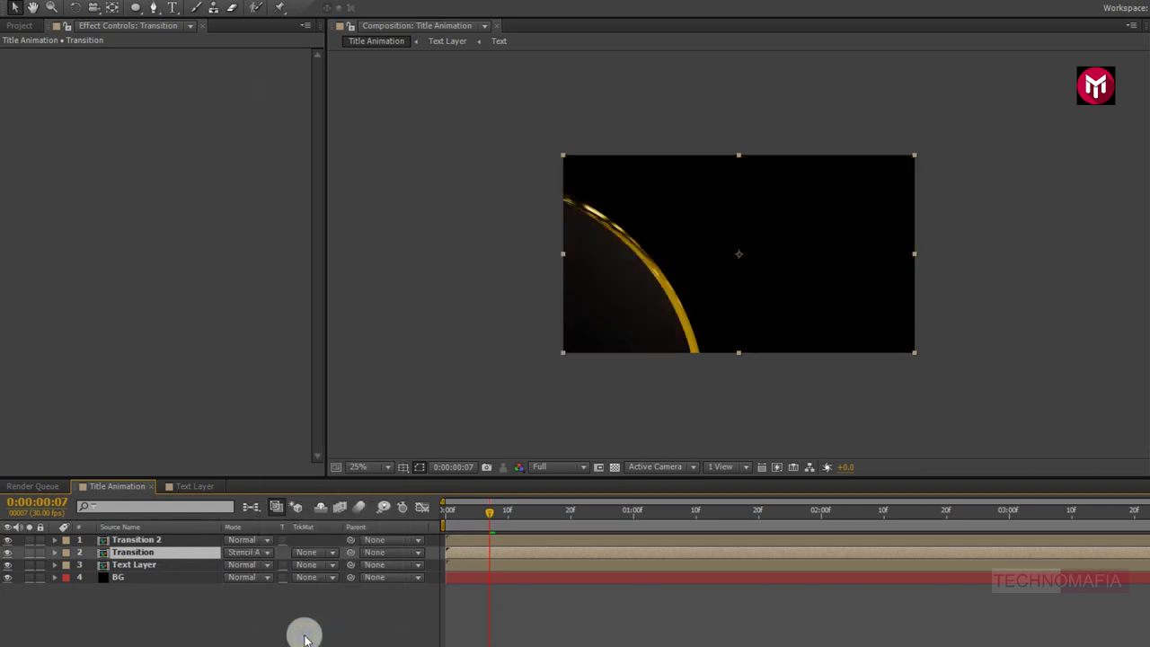
# Preview the intro from the start at 50% zoom, then park at frame 20.
pyautogui.click(444, 510)
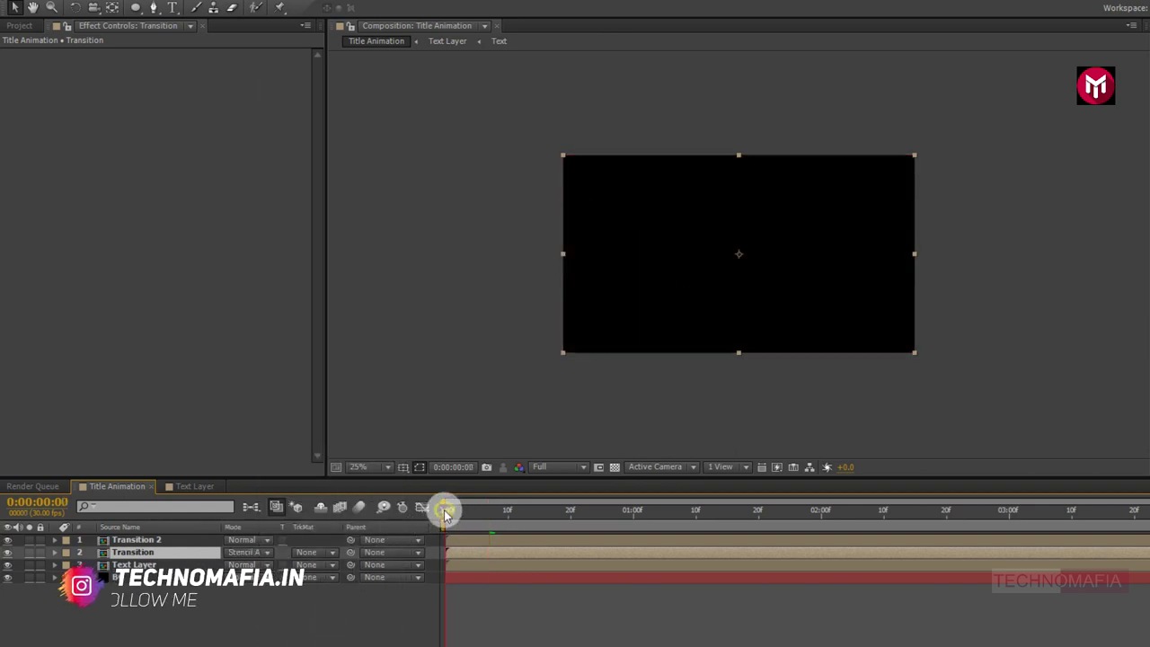
pyautogui.press('.')
pyautogui.press('.')
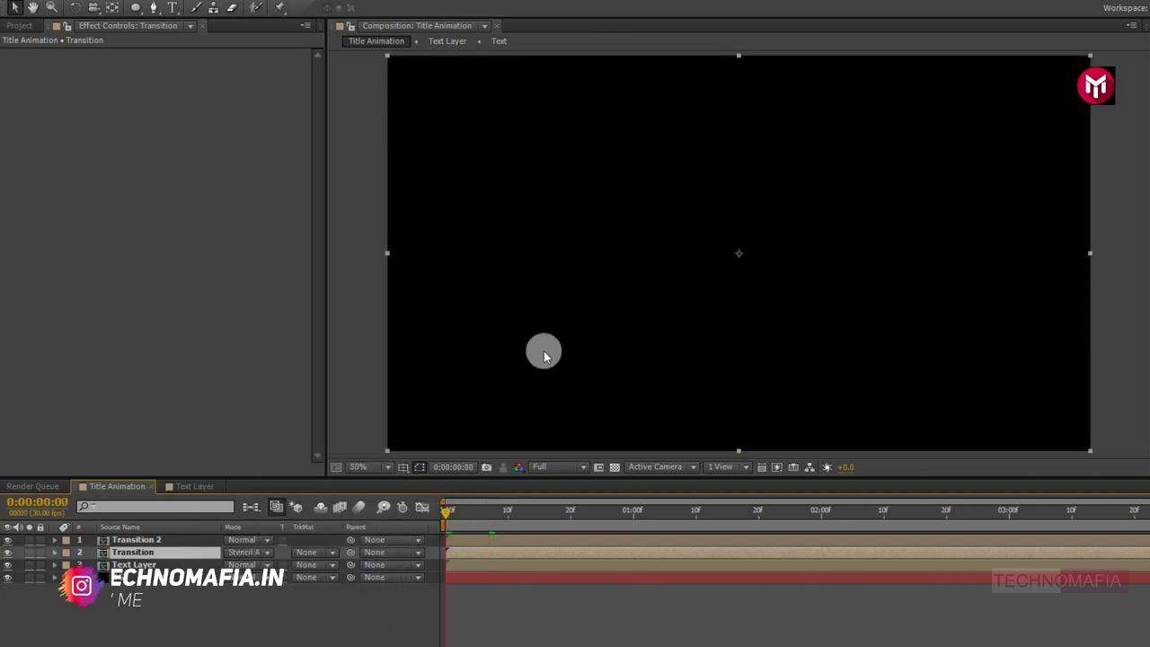
pyautogui.press('space')
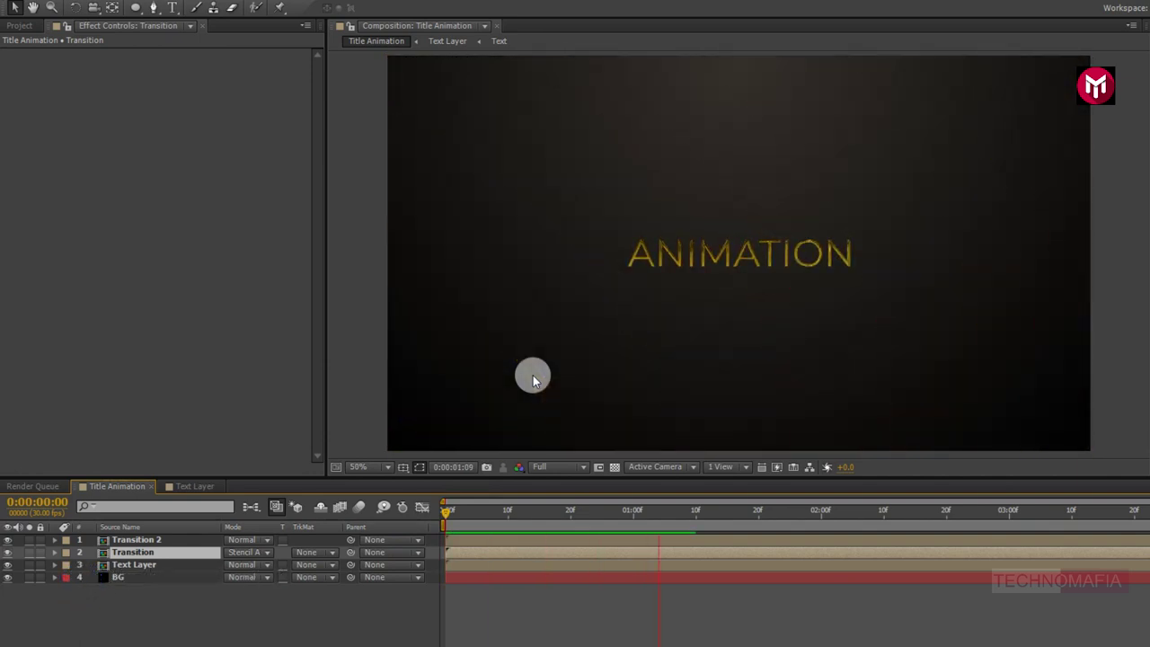
pyautogui.press('space')
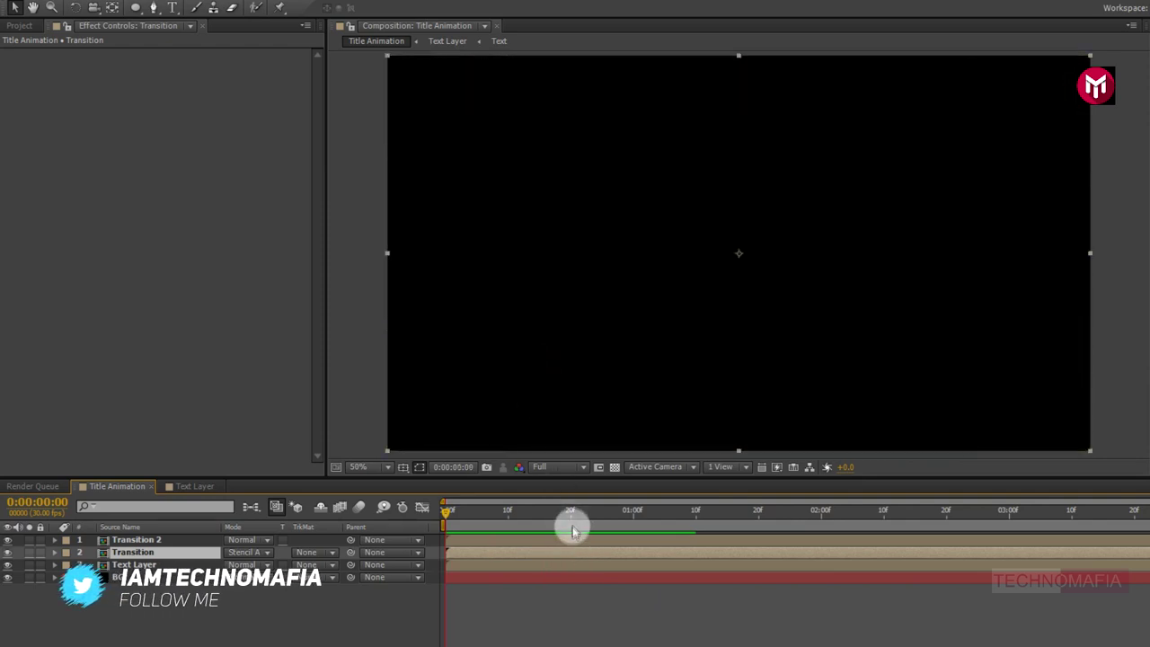
pyautogui.click(571, 518)
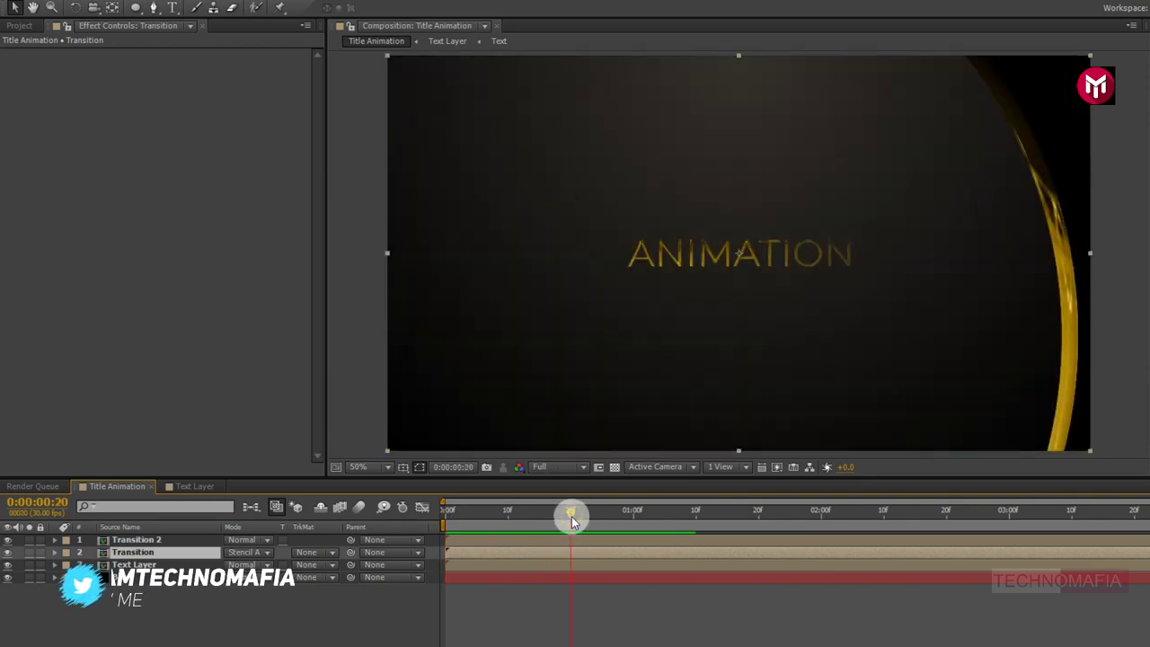
# Place Particles.mov above the BG layer in Title Animation with Screen blending.
pyautogui.click(25, 27)
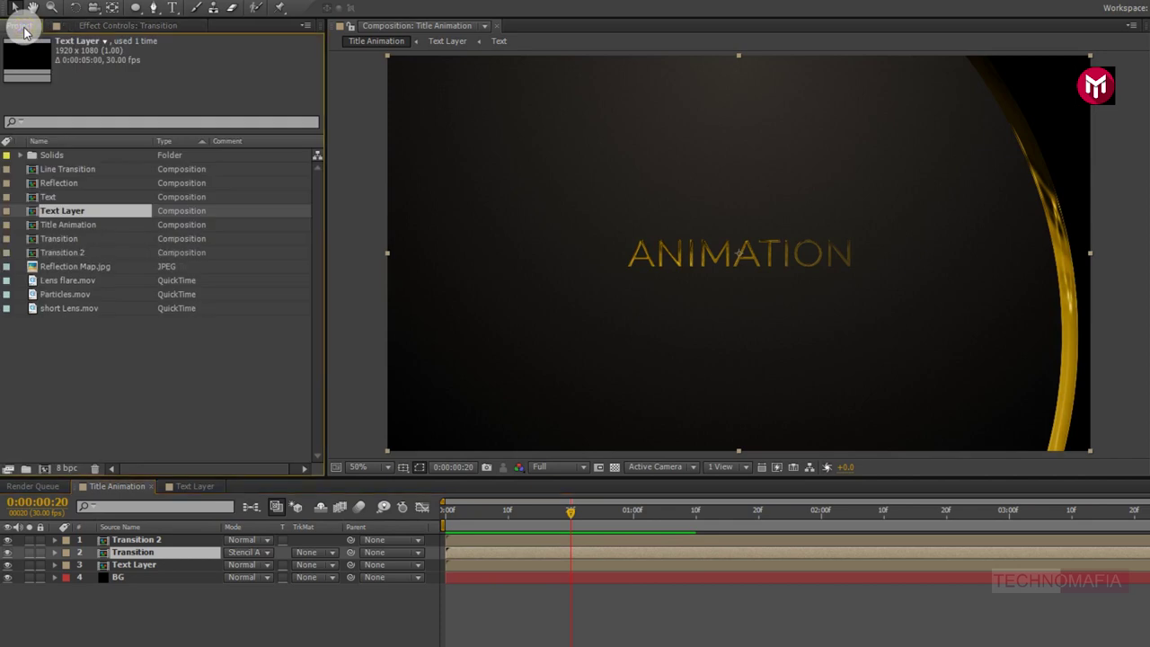
pyautogui.click(59, 297)
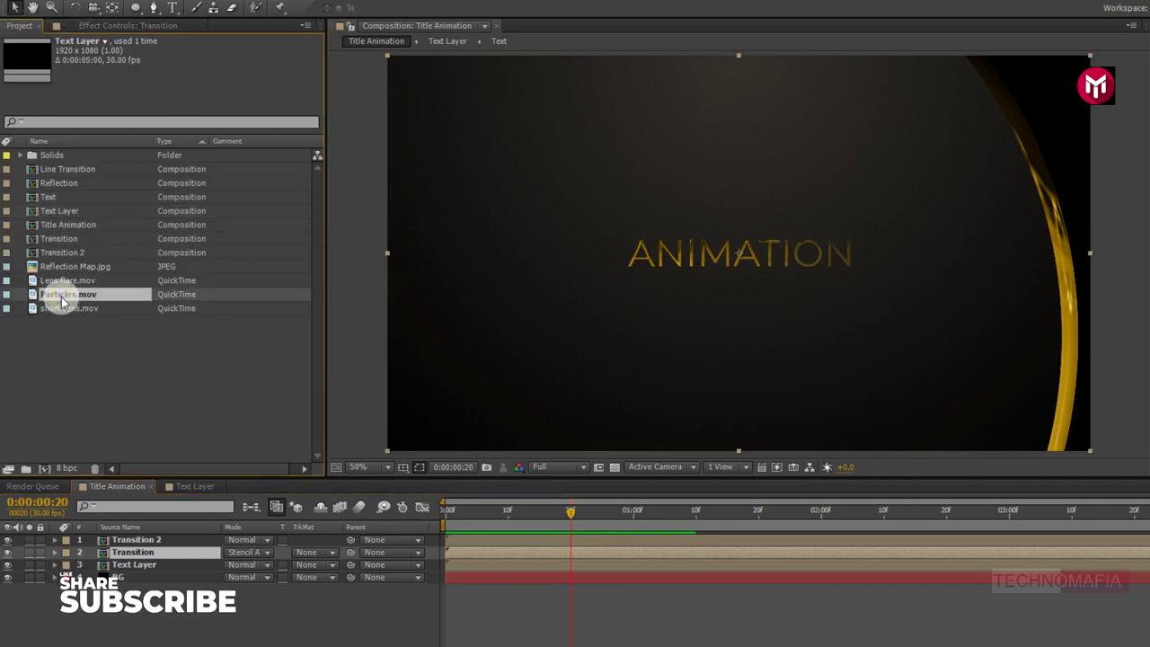
pyautogui.moveTo(59, 297); pyautogui.dragTo(136, 575)
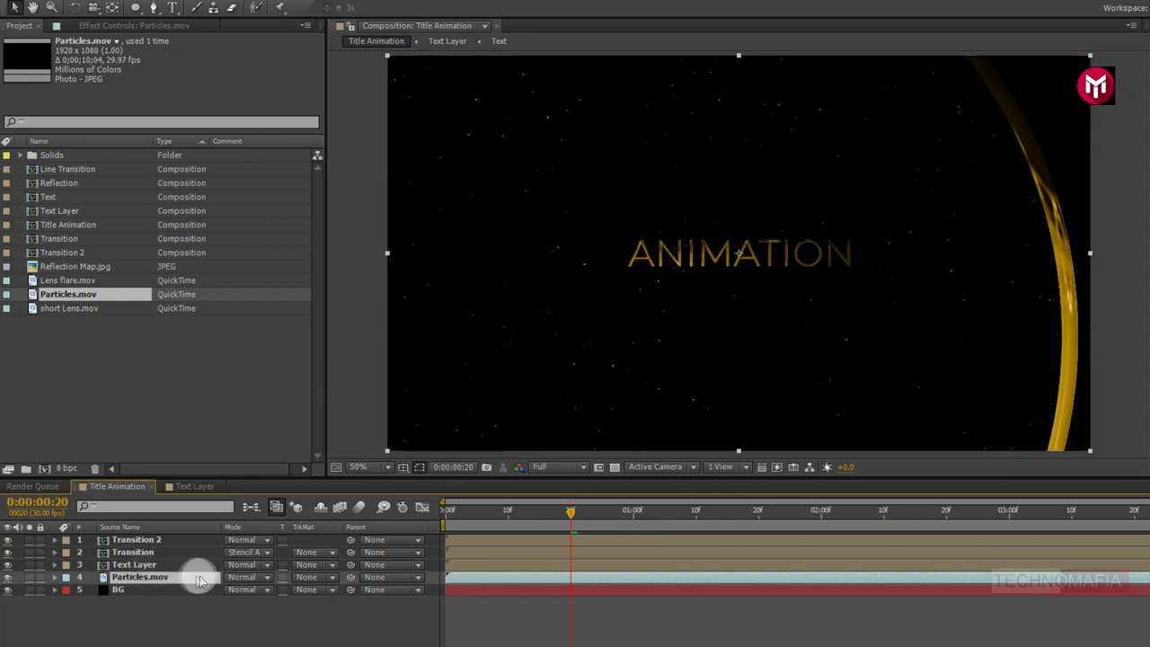
pyautogui.click(231, 580)
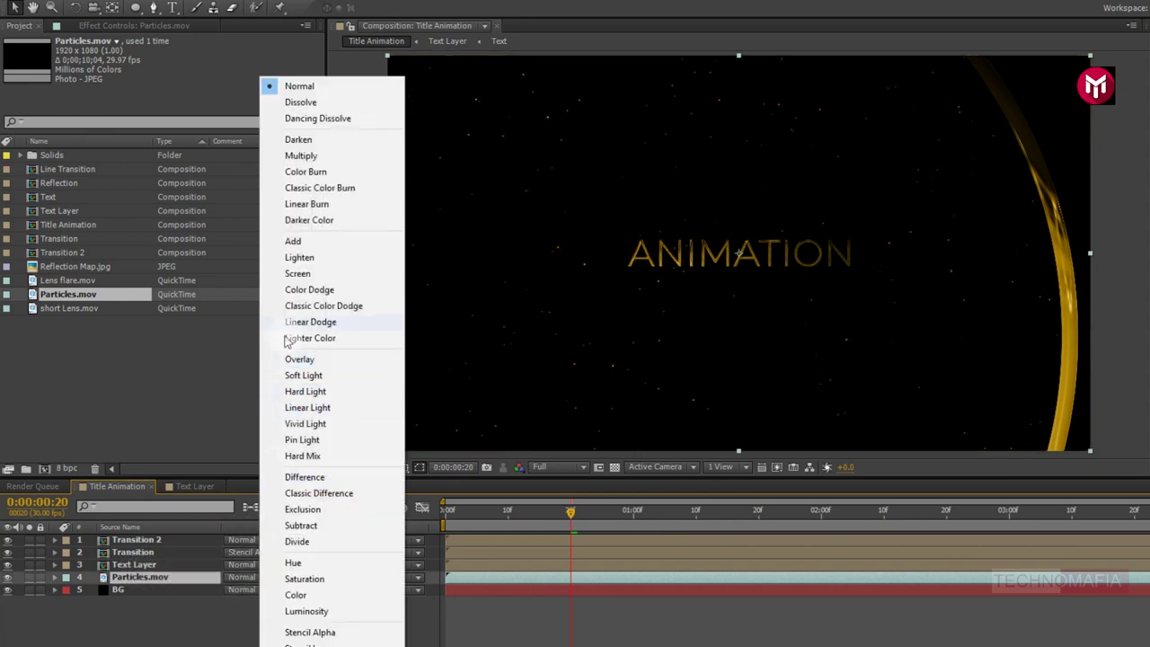
pyautogui.click(286, 273)
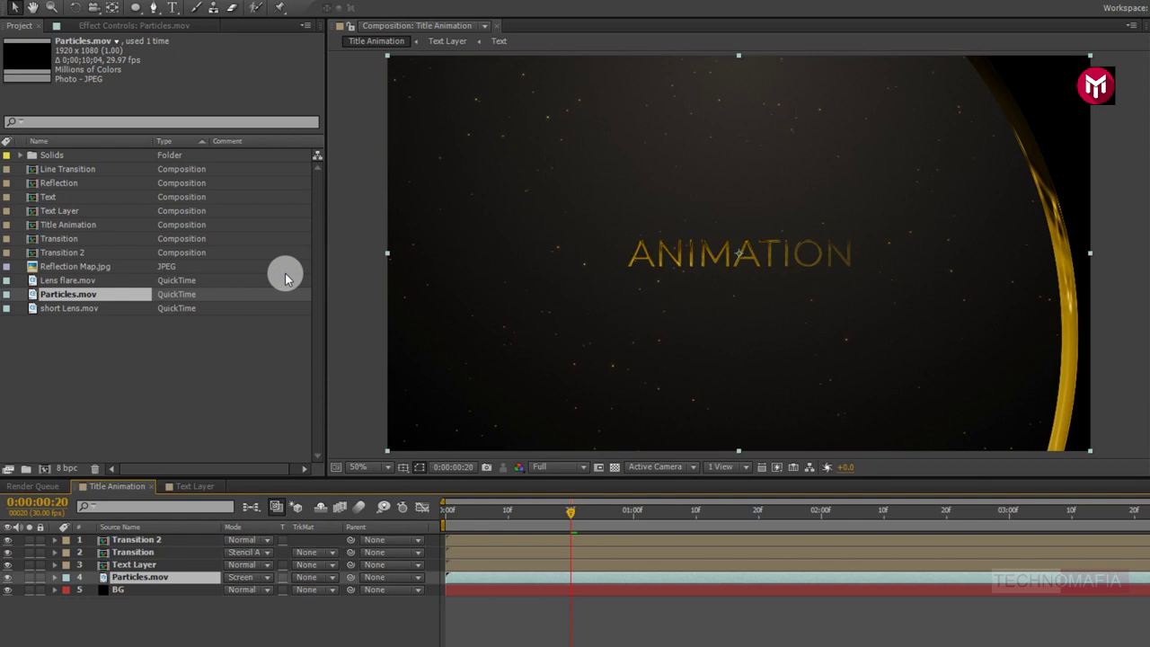
# Add short Lens.mov with Add blending and move the flare to ANIMATION's left edge.
pyautogui.click(64, 281)
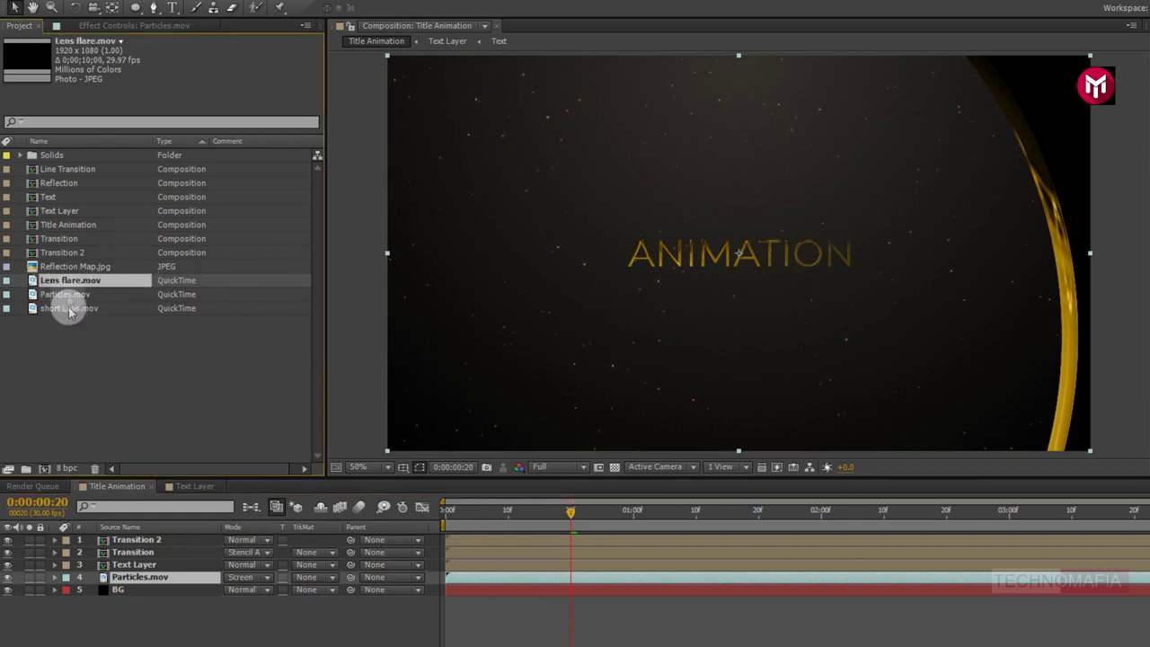
pyautogui.click(69, 311)
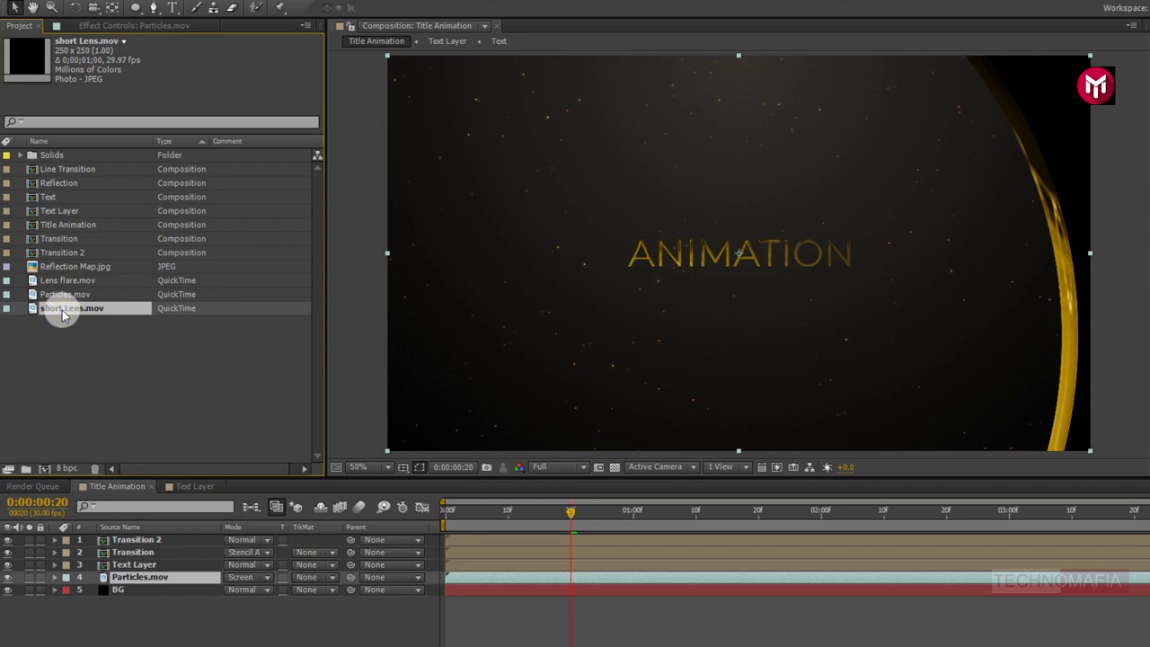
pyautogui.moveTo(62, 310); pyautogui.dragTo(148, 562)
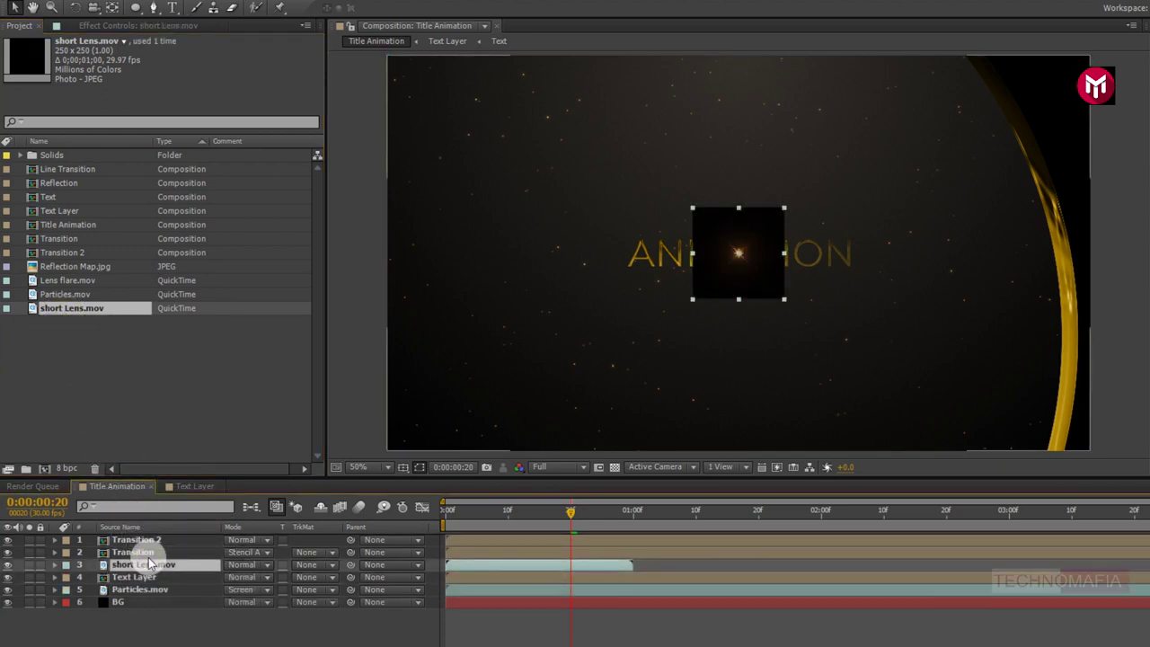
pyautogui.click(241, 570)
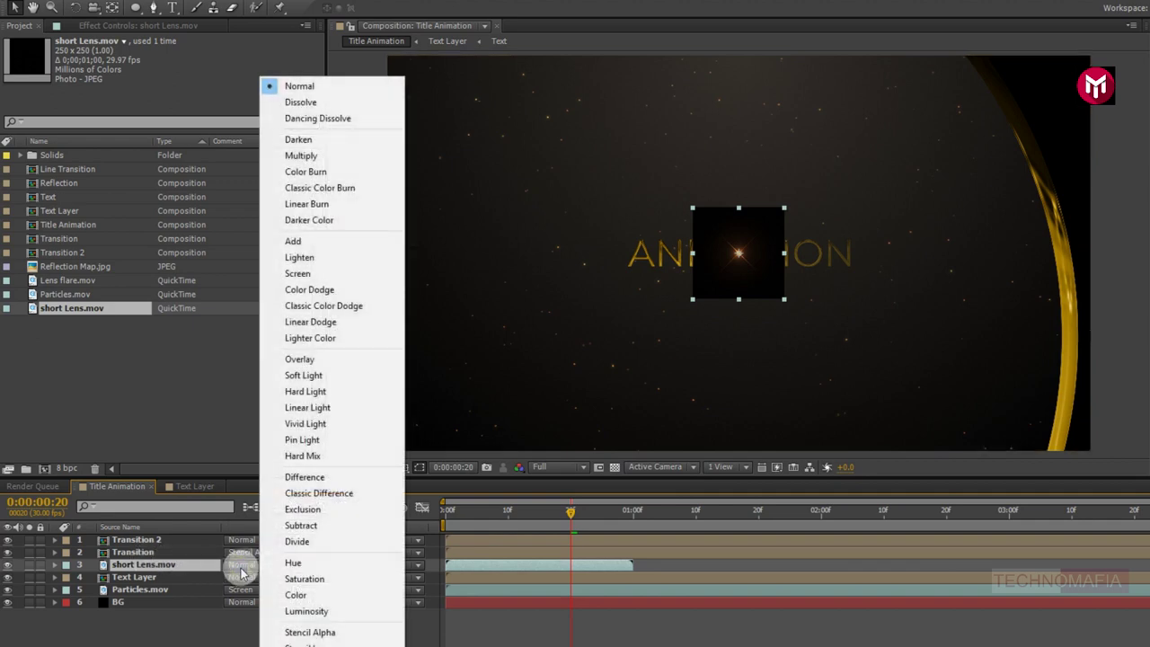
pyautogui.click(291, 244)
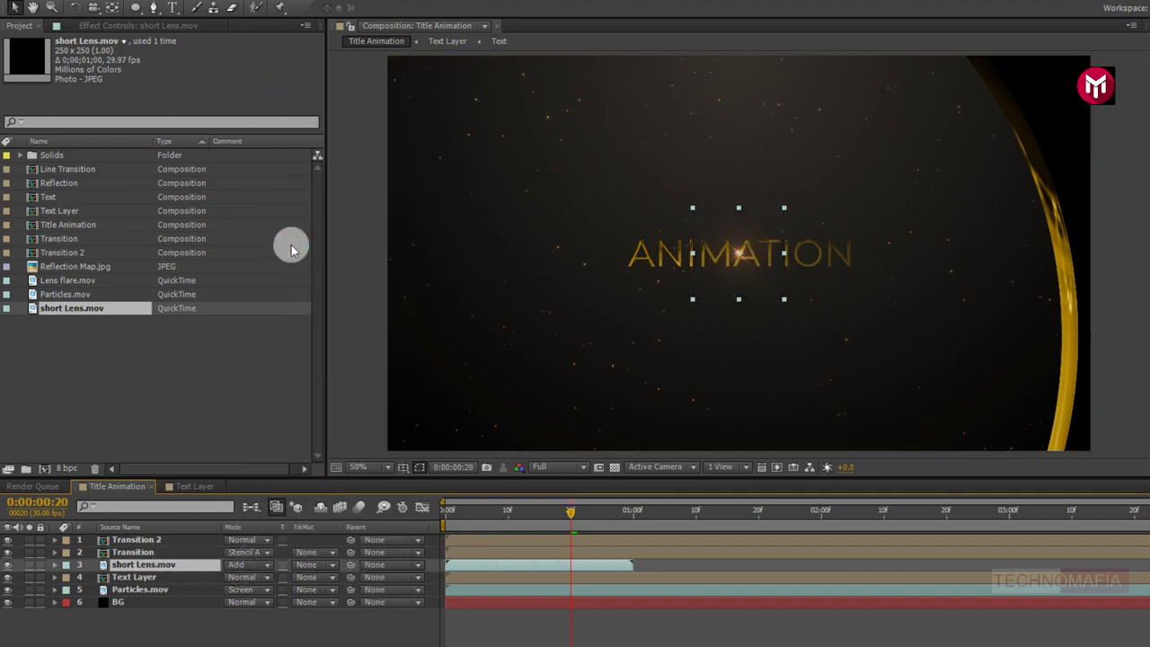
pyautogui.moveTo(699, 300); pyautogui.dragTo(599, 293)
pyautogui.click(122, 566)
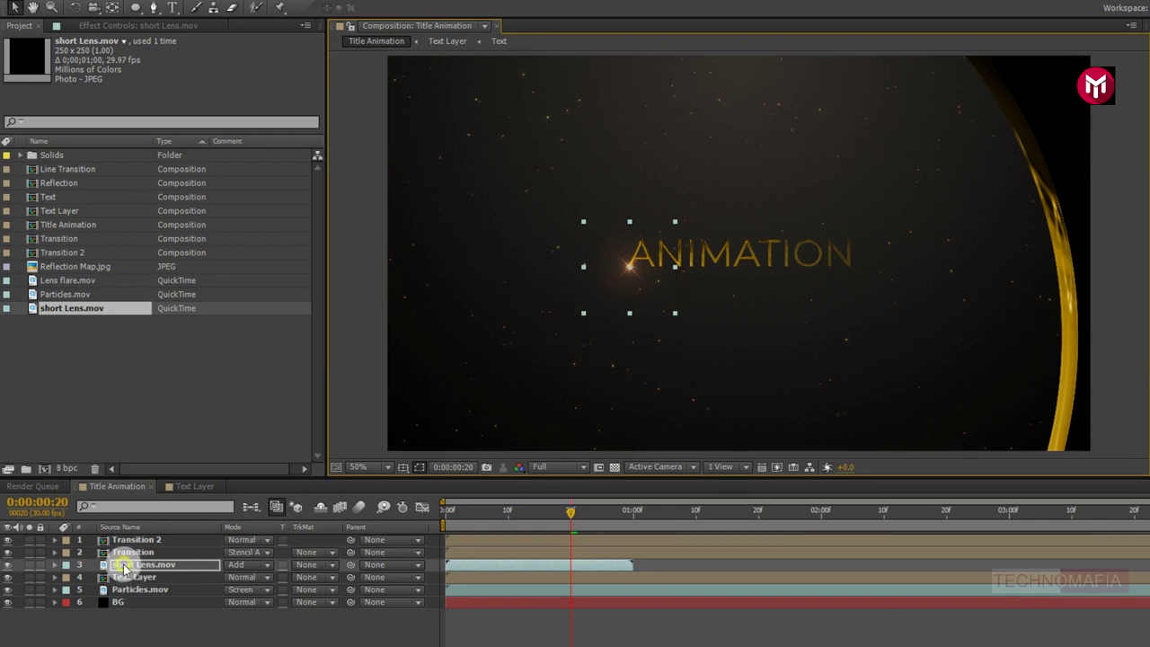
# Duplicate the short Lens layer and move the first copies below-right and behind the title.
pyautogui.hotkey('ctrl', 'd')
pyautogui.hotkey('ctrl', 'd')
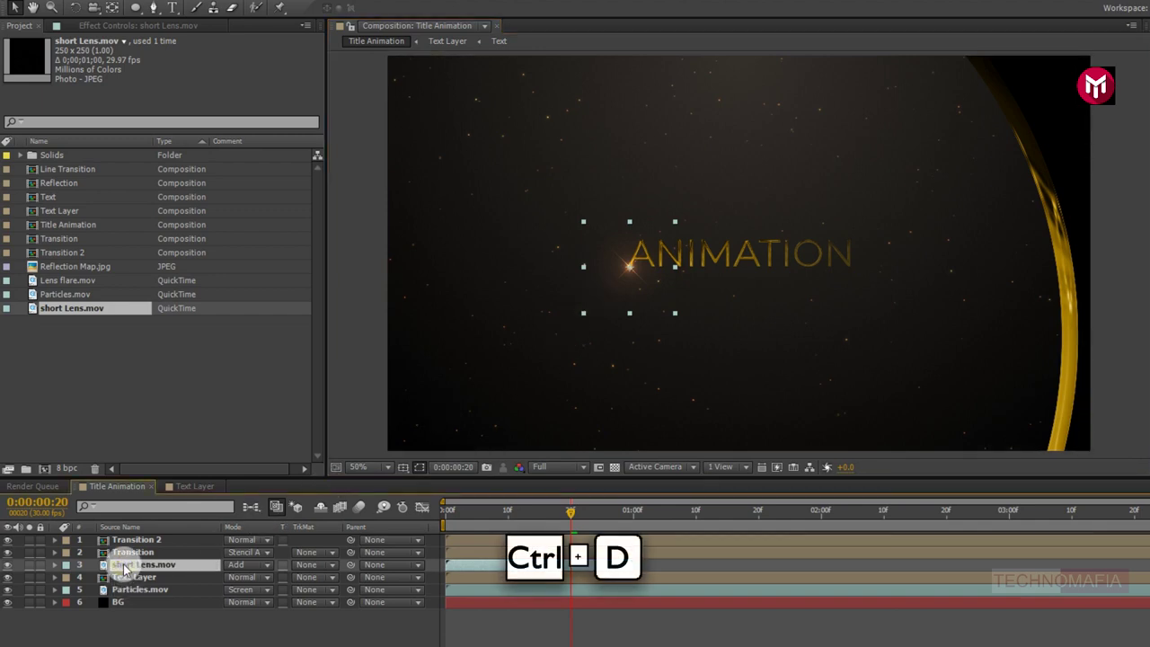
pyautogui.hotkey('ctrl', 'd')
pyautogui.hotkey('ctrl', 'd')
pyautogui.hotkey('ctrl', 'd')
pyautogui.hotkey('ctrl', 'd')
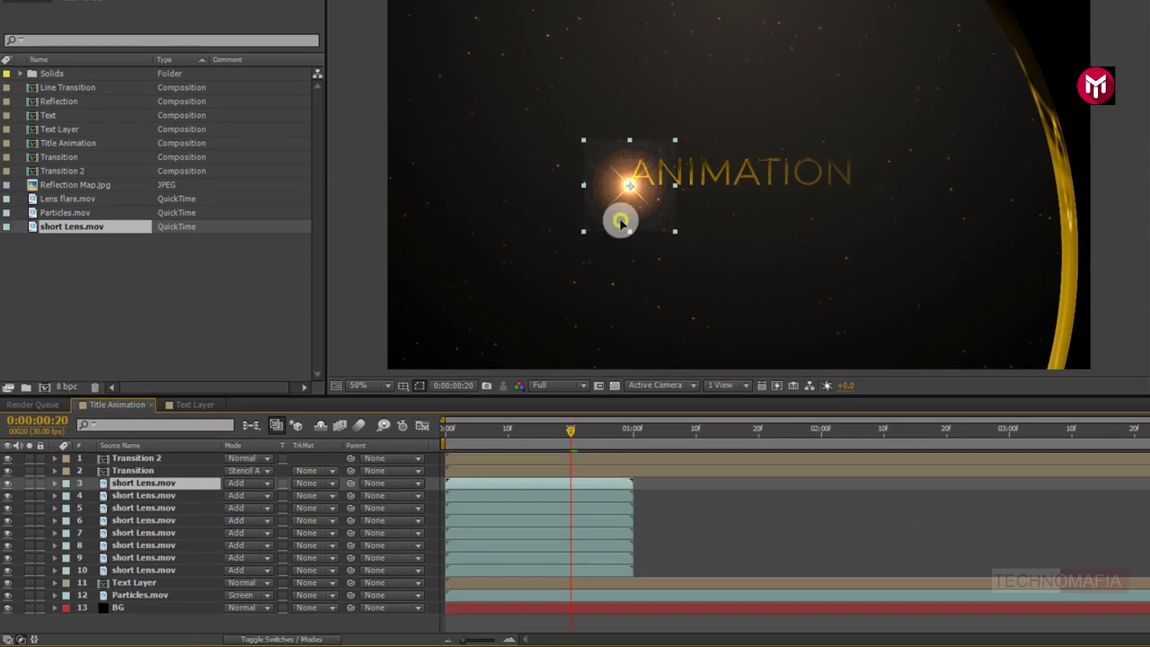
pyautogui.moveTo(621, 306); pyautogui.dragTo(877, 344)
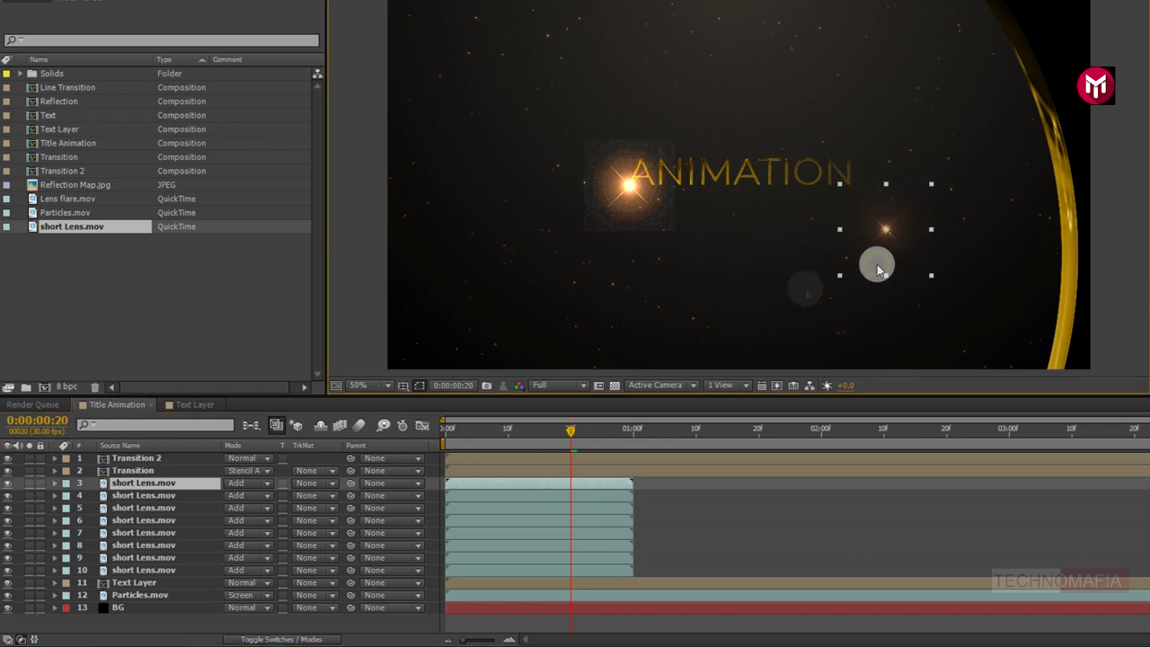
pyautogui.click(143, 495)
pyautogui.moveTo(632, 204); pyautogui.dragTo(717, 273)
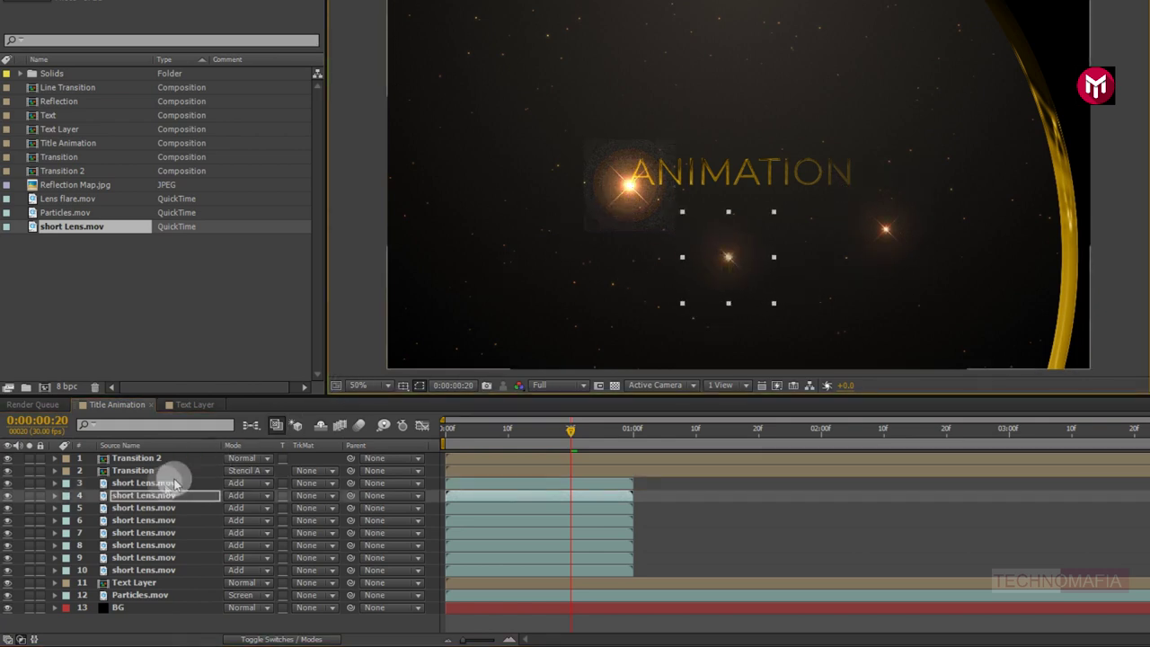
pyautogui.click(144, 508)
pyautogui.moveTo(624, 195); pyautogui.dragTo(782, 176)
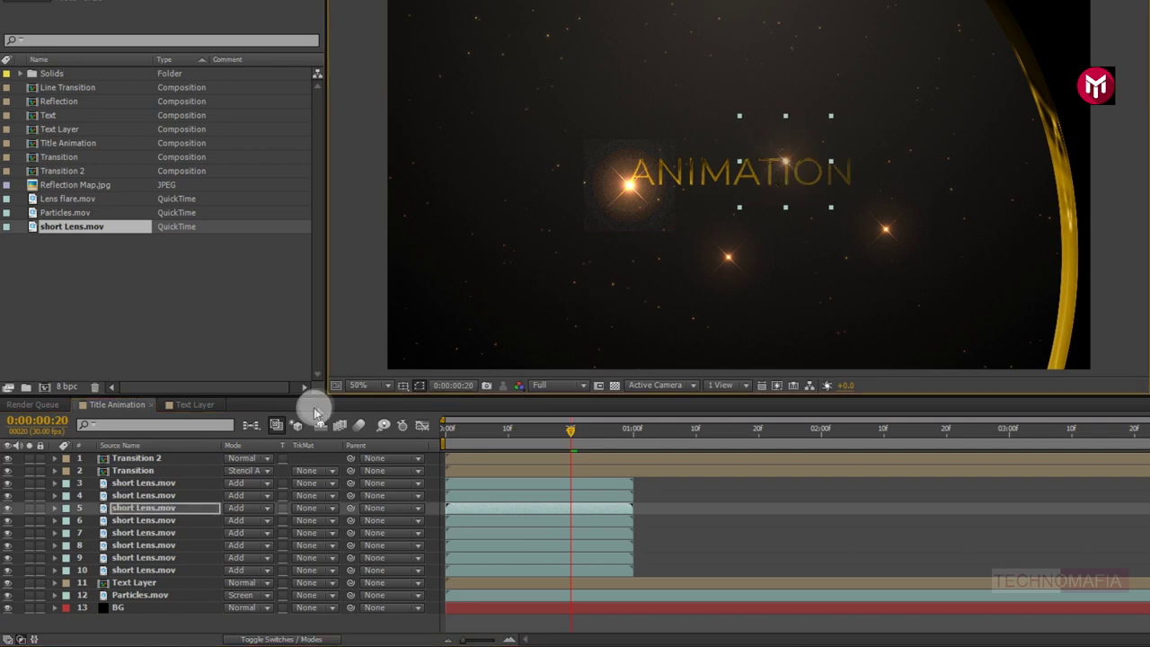
# Scatter the remaining flare copies onto, above-right and below-left of ANIMATION.
pyautogui.click(144, 520)
pyautogui.moveTo(629, 191); pyautogui.dragTo(689, 142)
pyautogui.click(143, 533)
pyautogui.moveTo(678, 208); pyautogui.dragTo(711, 203)
pyautogui.click(171, 546)
pyautogui.moveTo(568, 237); pyautogui.dragTo(835, 108)
pyautogui.click(144, 558)
pyautogui.moveTo(596, 231); pyautogui.dragTo(581, 270)
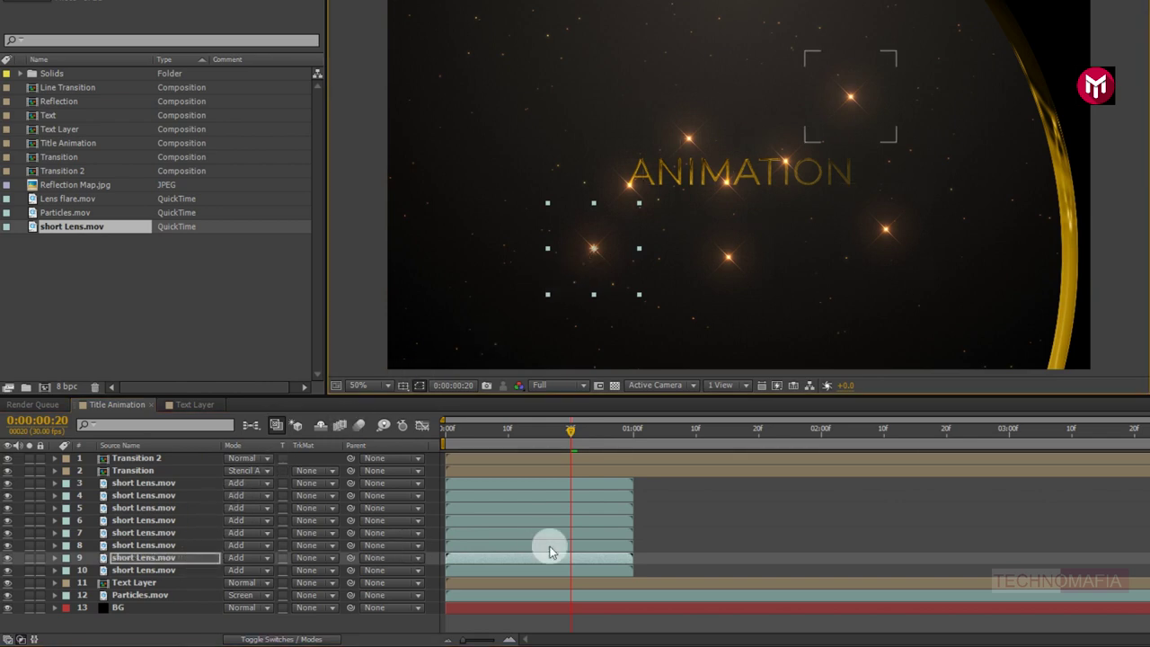
# Shift layers 9 to 3 later, starting near 01:00f, 02:10f, 03:00f, 03:15f and 04:00f.
pyautogui.moveTo(555, 551); pyautogui.dragTo(668, 555)
pyautogui.click(620, 570)
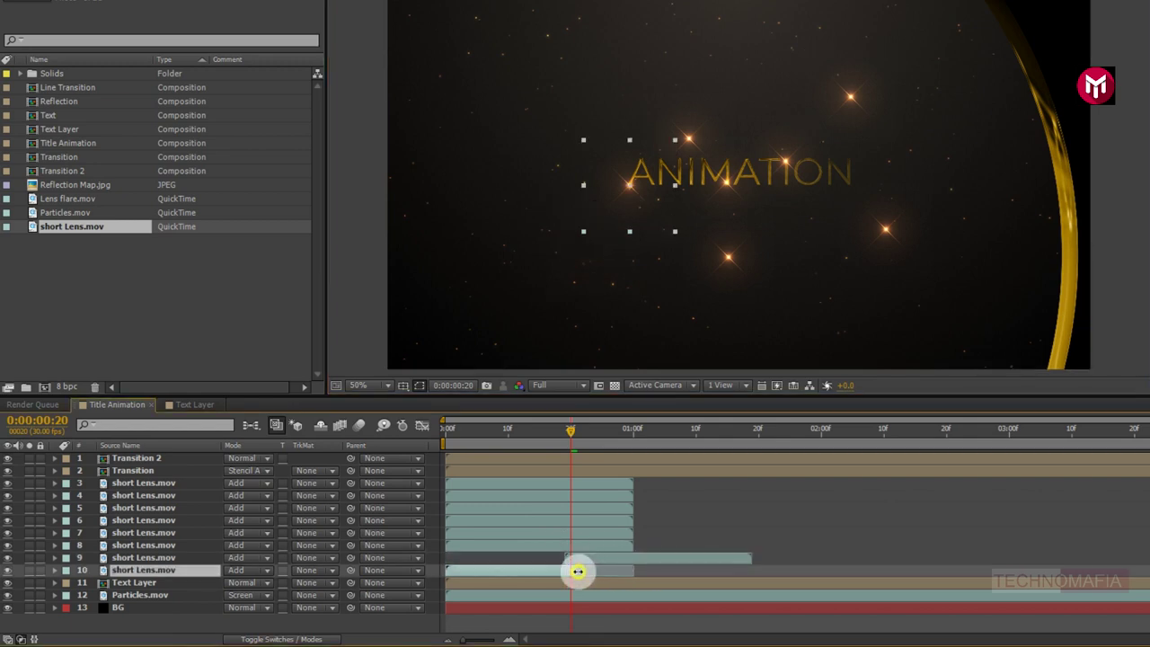
pyautogui.moveTo(570, 545); pyautogui.dragTo(750, 527)
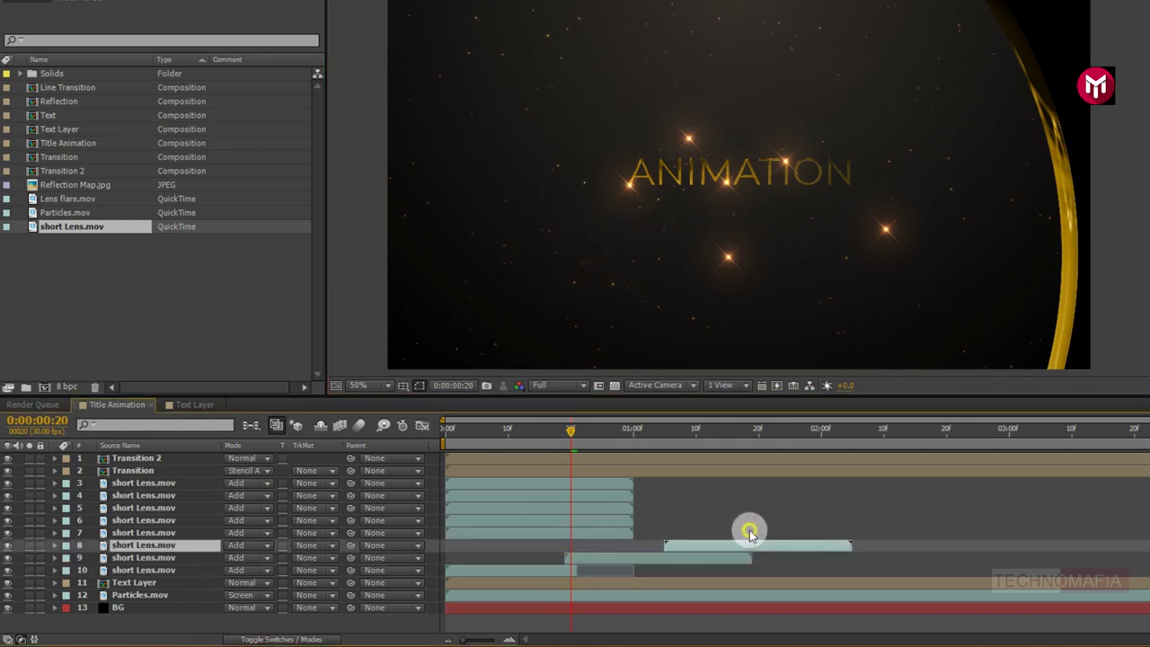
pyautogui.moveTo(545, 531); pyautogui.dragTo(872, 516)
pyautogui.moveTo(531, 521); pyautogui.dragTo(987, 492)
pyautogui.moveTo(490, 508); pyautogui.dragTo(1025, 499)
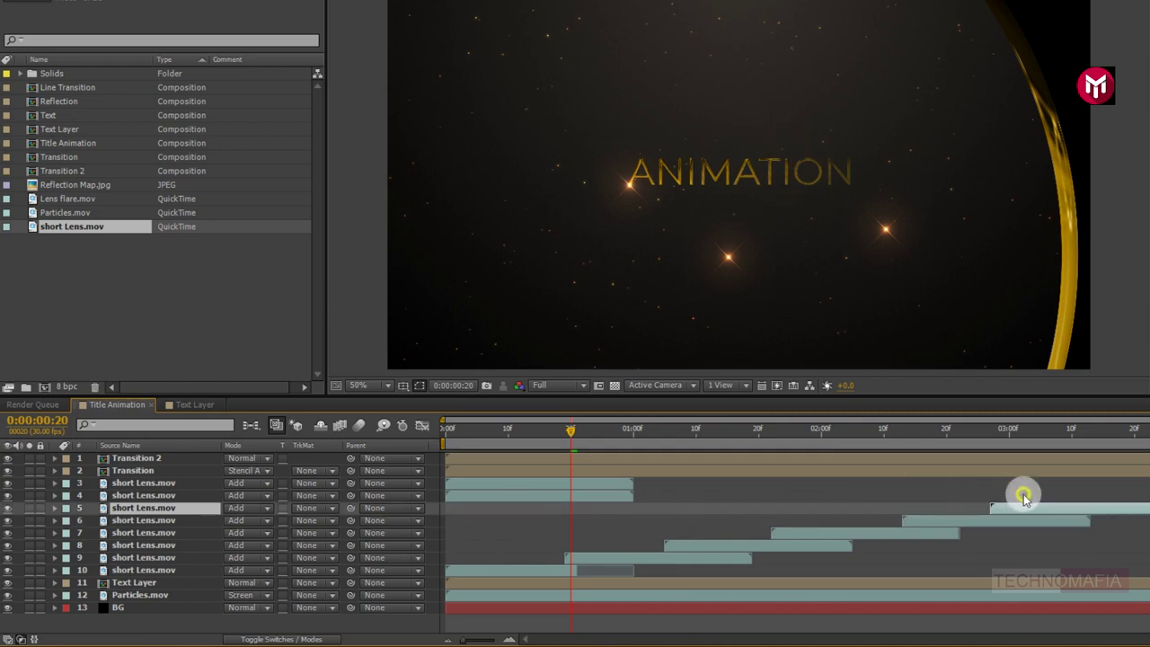
pyautogui.moveTo(588, 491); pyautogui.dragTo(1149, 489)
pyautogui.moveTo(227, 487); pyautogui.dragTo(951, 483)
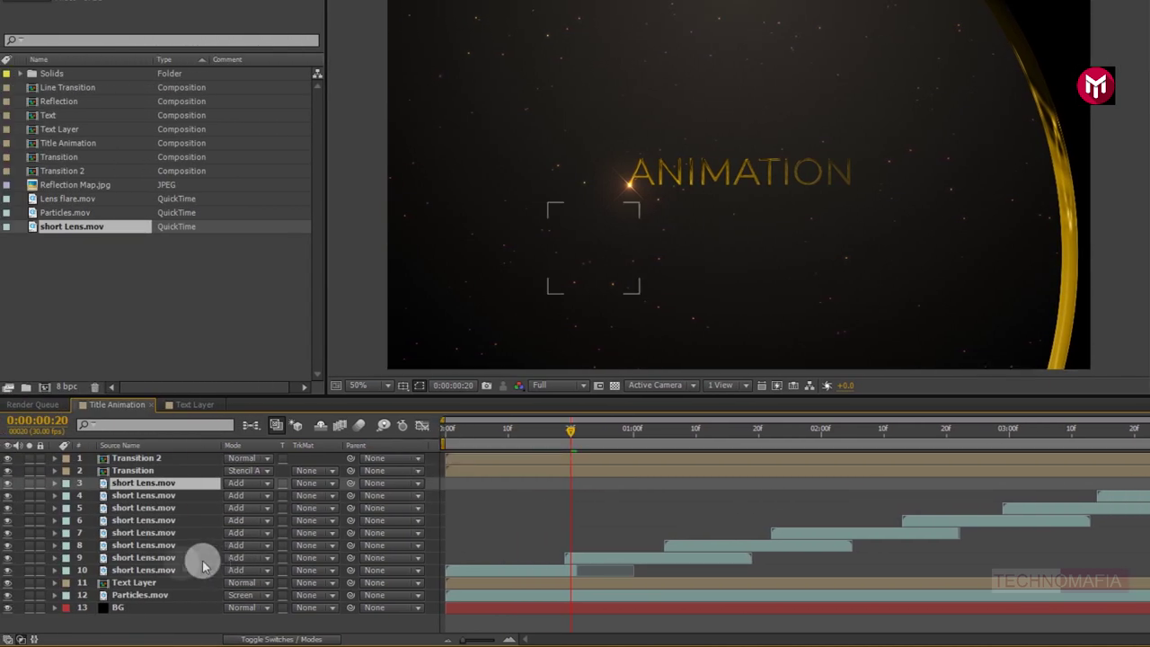
# Select the eight flare layers (3–10) and pre-compose them as 'Short Lens'.
pyautogui.click(160, 572)
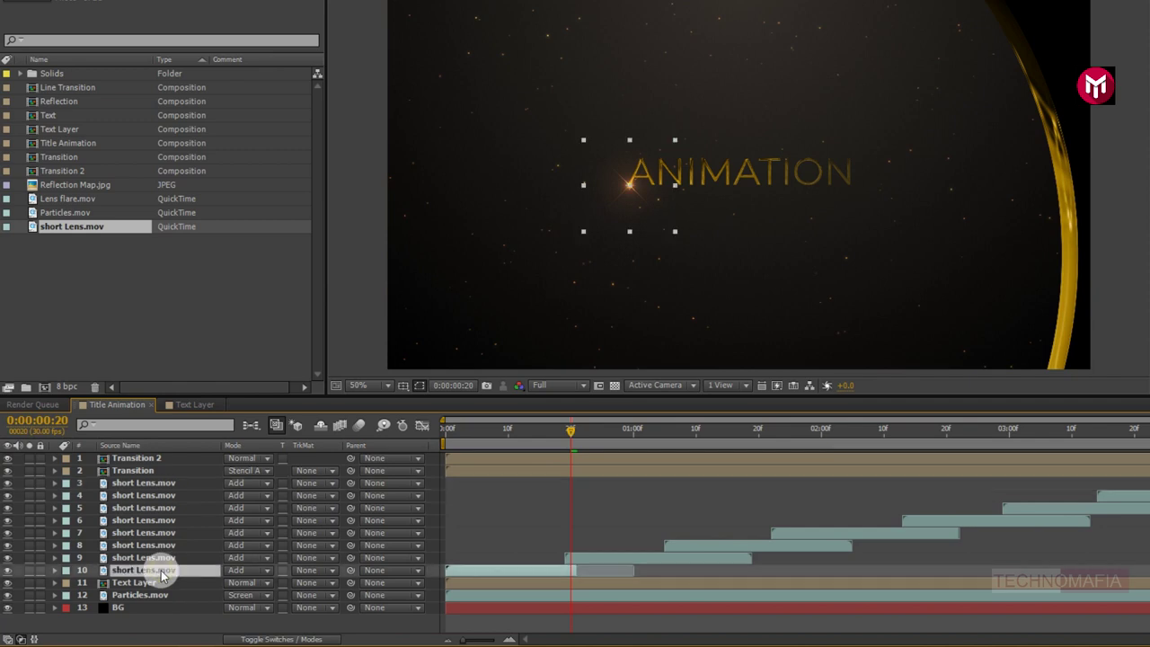
pyautogui.keyDown('shift'); pyautogui.click(155, 557); pyautogui.keyUp('shift')
pyautogui.keyDown('shift'); pyautogui.click(155, 545); pyautogui.keyUp('shift')
pyautogui.keyDown('shift'); pyautogui.click(157, 533); pyautogui.keyUp('shift')
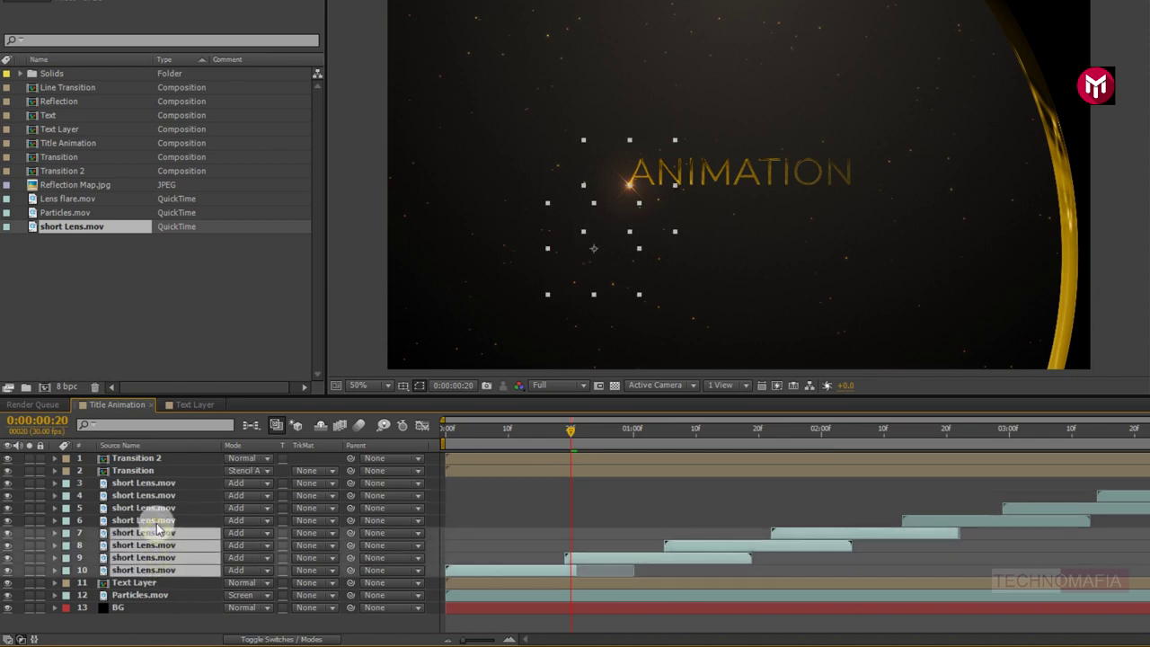
pyautogui.keyDown('shift'); pyautogui.click(158, 522); pyautogui.keyUp('shift')
pyautogui.keyDown('shift'); pyautogui.click(155, 508); pyautogui.keyUp('shift')
pyautogui.keyDown('shift'); pyautogui.click(155, 495); pyautogui.keyUp('shift')
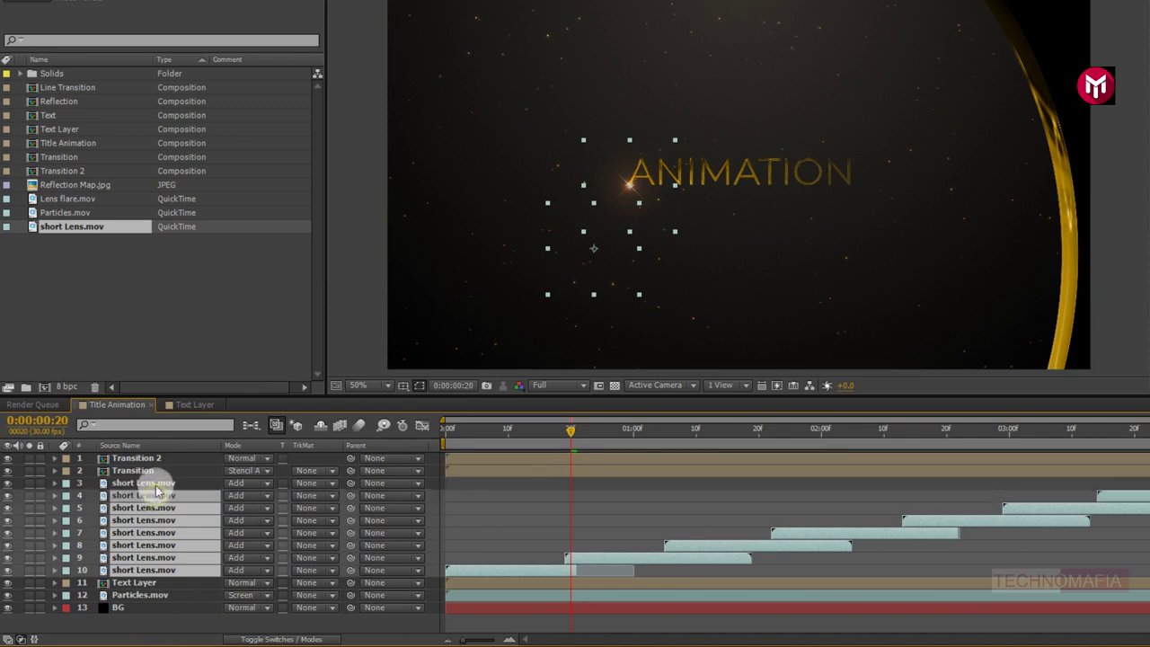
pyautogui.keyDown('shift'); pyautogui.click(156, 483); pyautogui.keyUp('shift')
pyautogui.rightClick(155, 483)
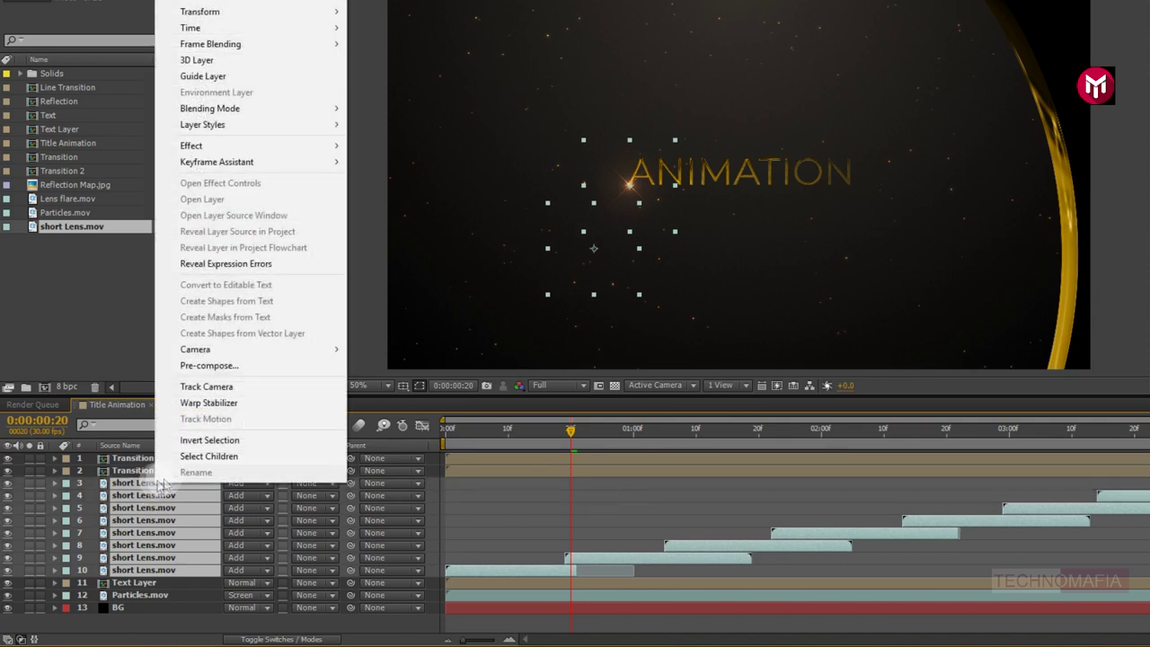
pyautogui.click(200, 366)
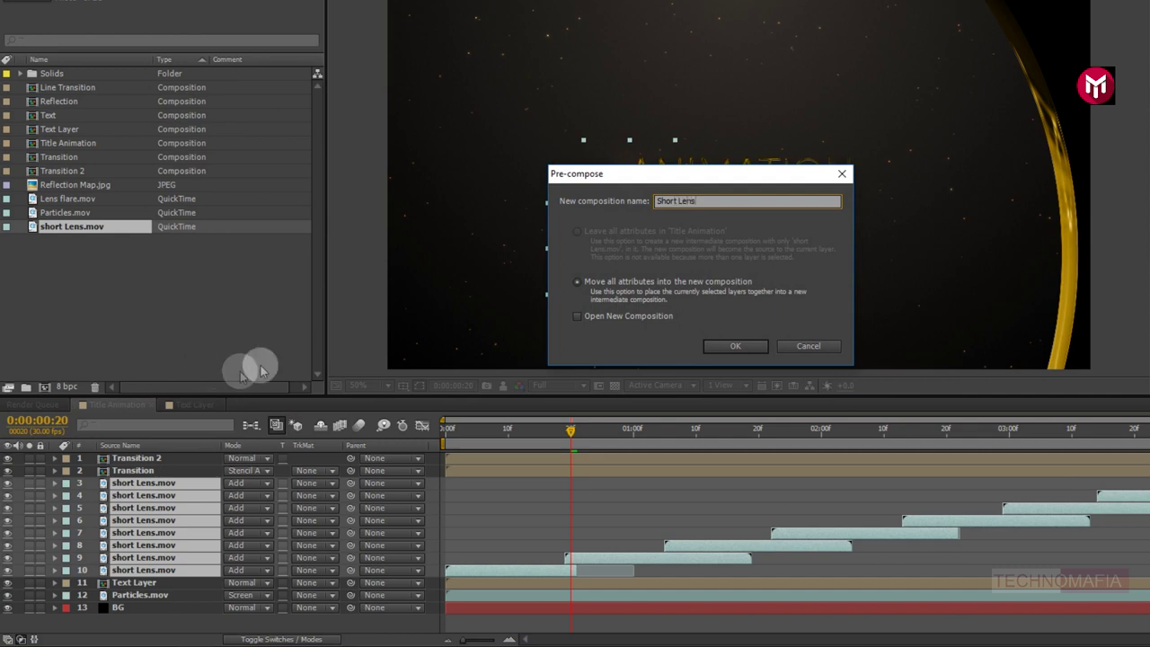
pyautogui.click(733, 346)
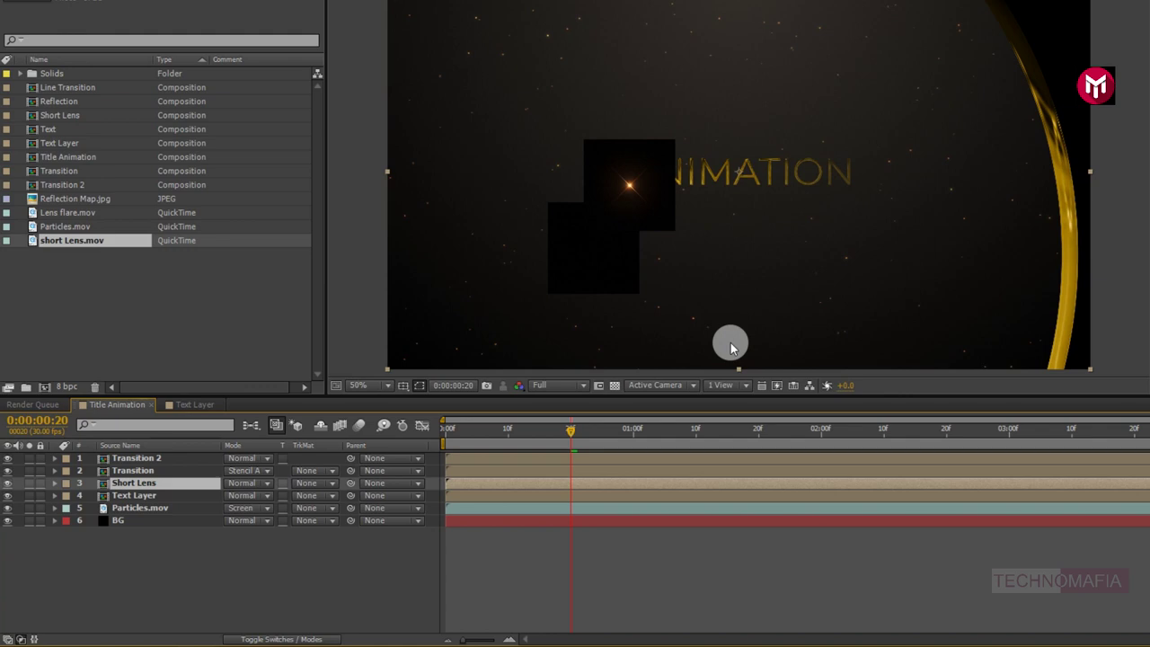
# Set Short Lens to Screen, add Lens flare.mov below Text Layer, and view at 100%.
pyautogui.click(241, 483)
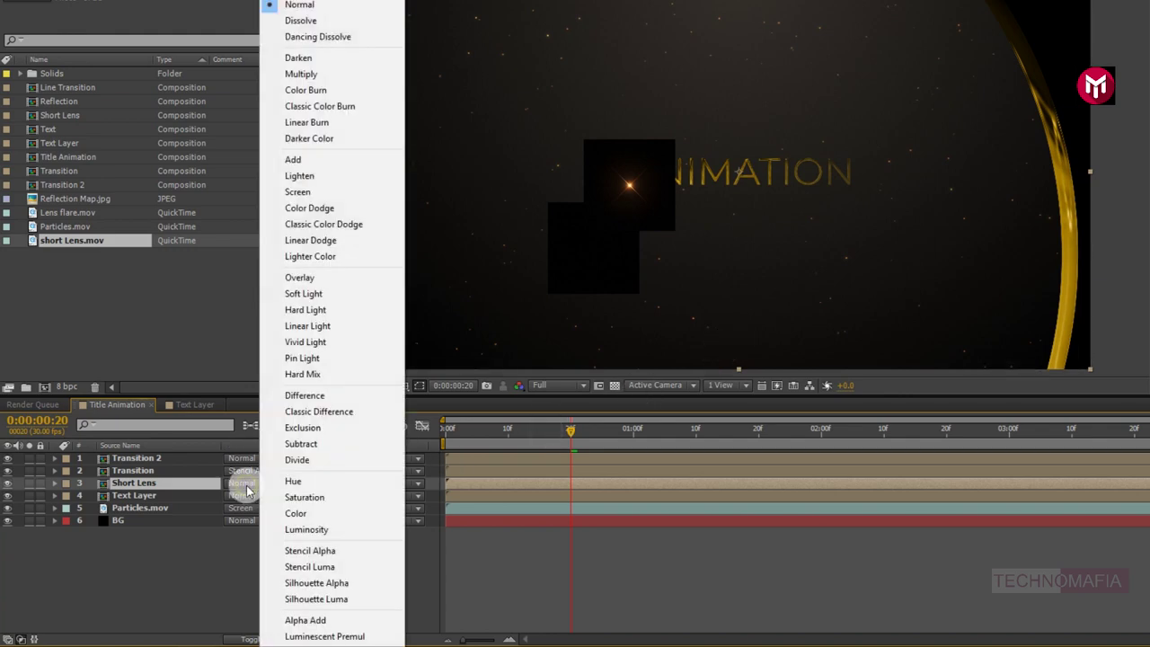
pyautogui.click(293, 193)
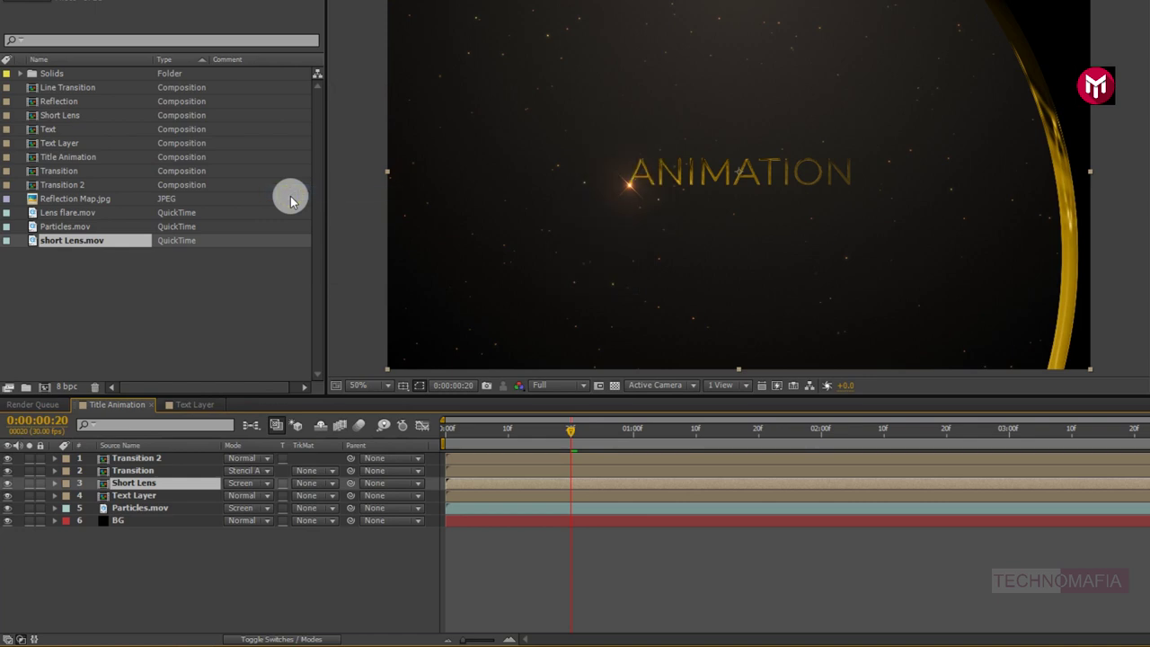
pyautogui.click(73, 214)
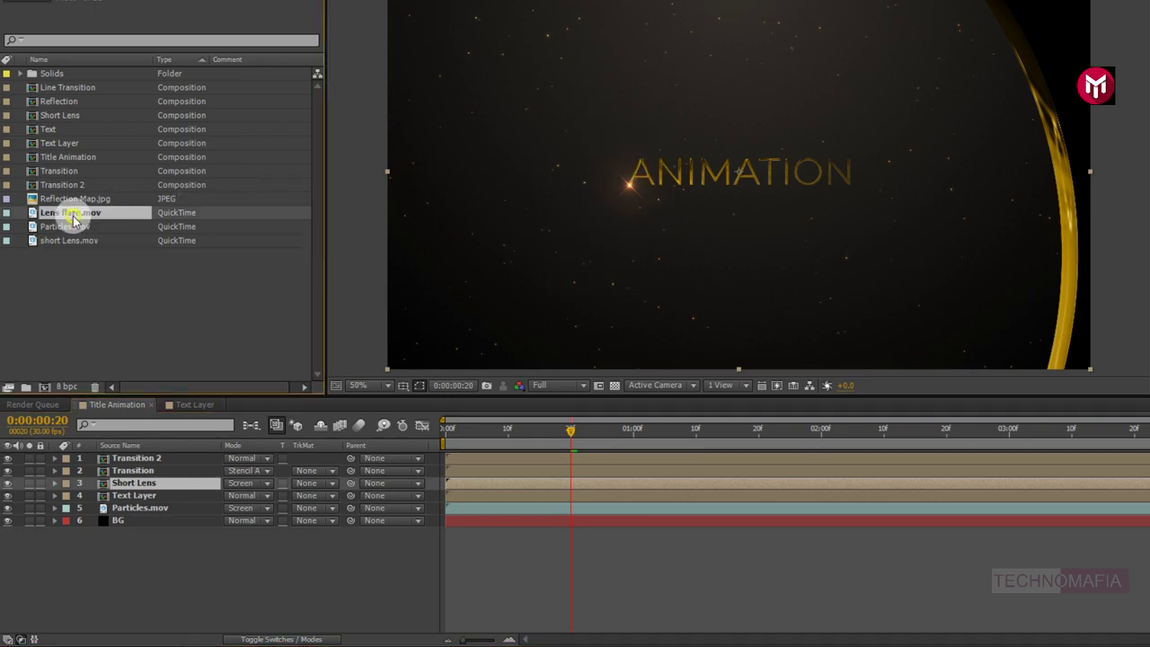
pyautogui.moveTo(73, 219); pyautogui.dragTo(152, 507)
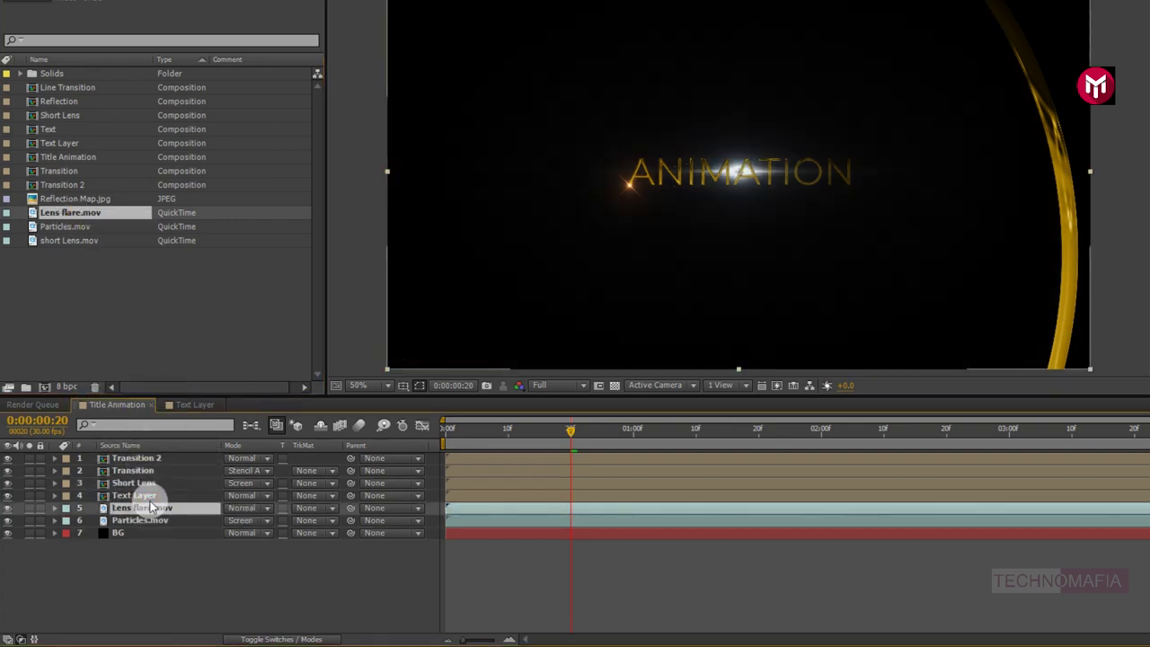
pyautogui.moveTo(721, 208); pyautogui.dragTo(716, 213)
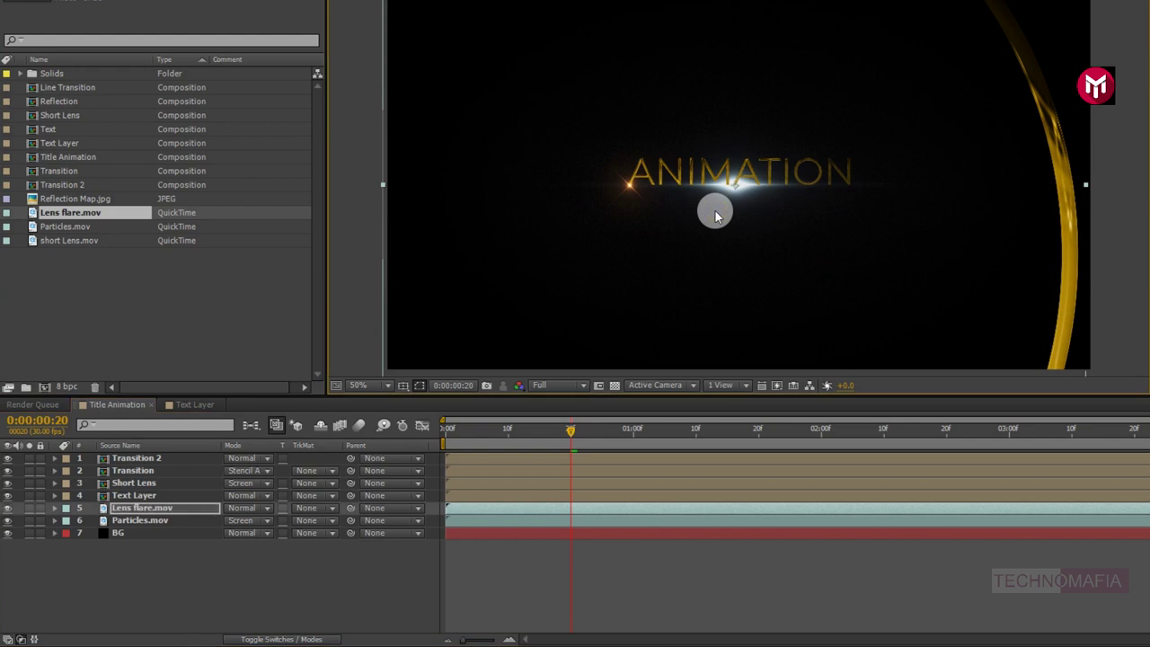
pyautogui.press('.')
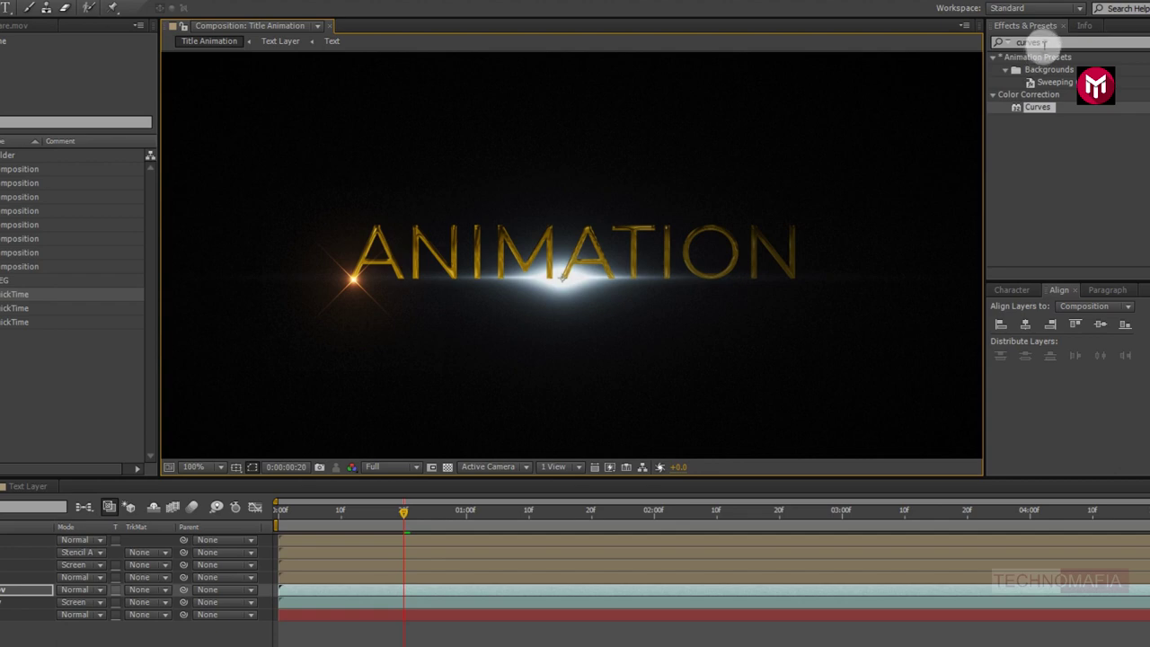
# Apply Tritone to Lens flare.mov with brown 9F692E midtones and set its mode to Screen.
pyautogui.click(1000, 45)
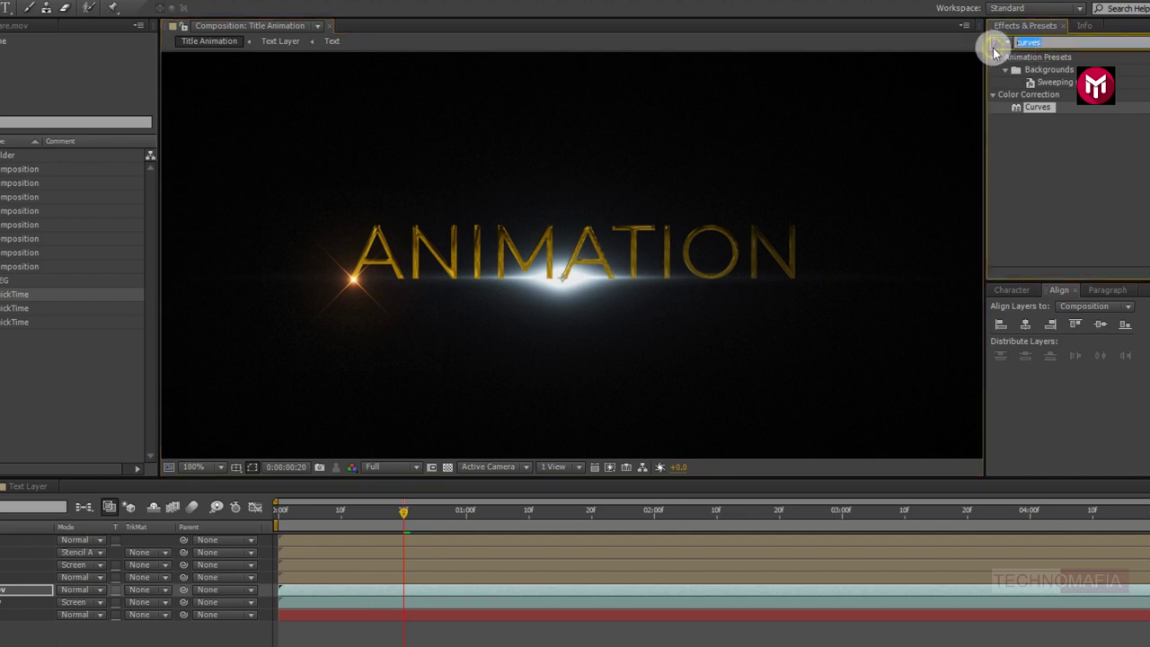
pyautogui.write('tri')
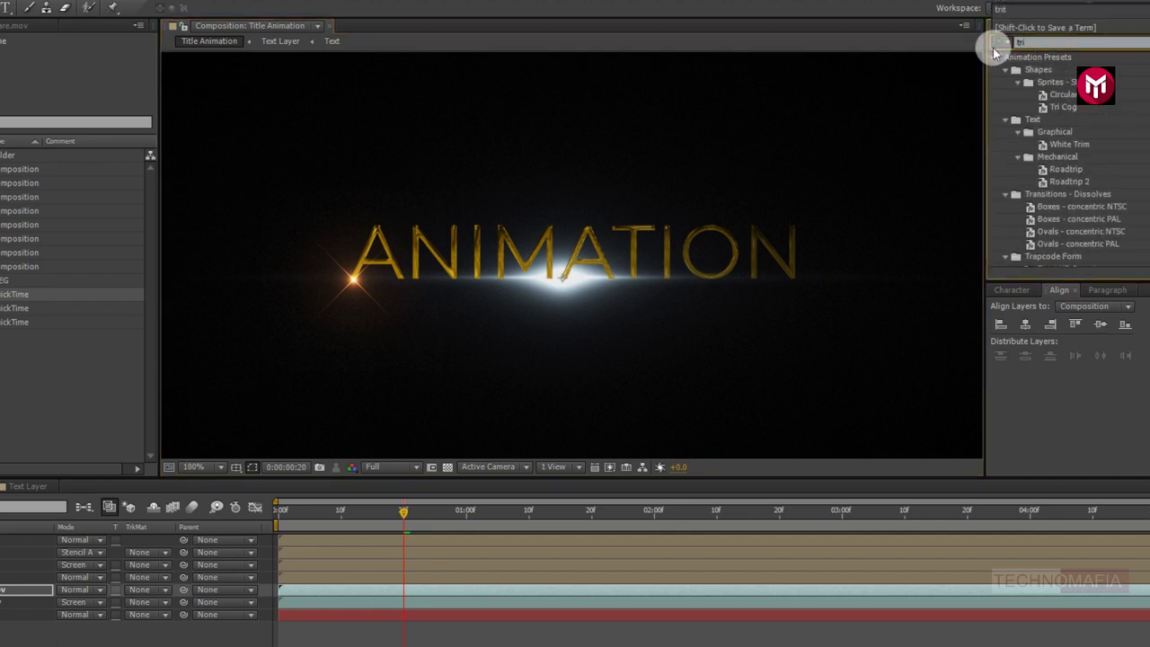
pyautogui.write('t')
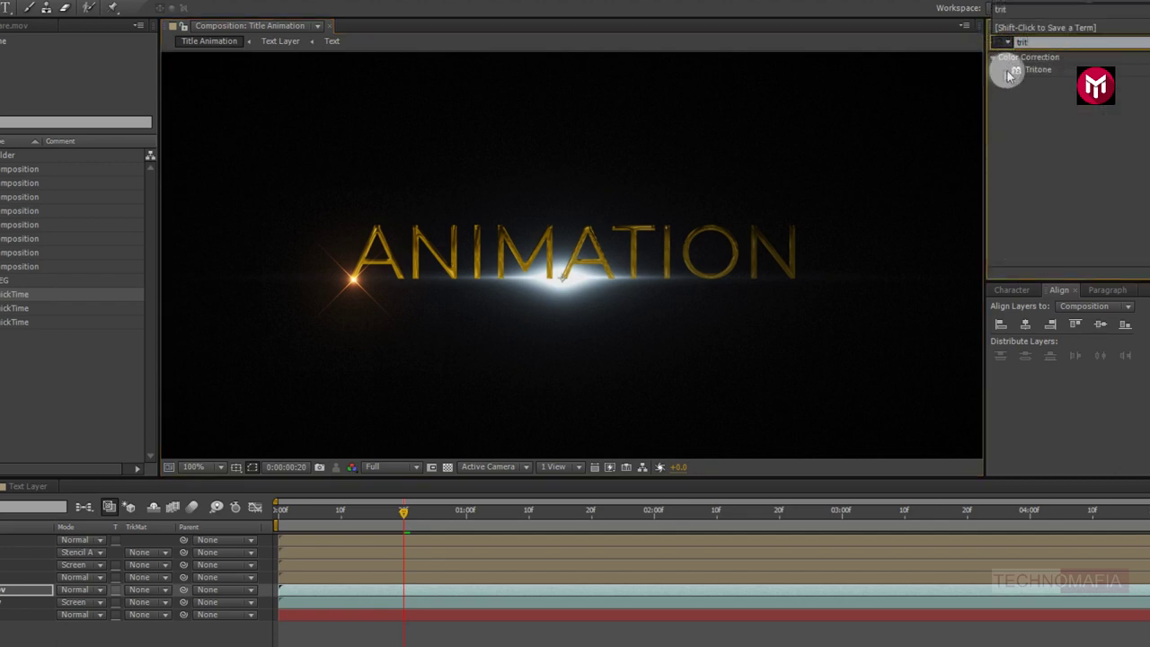
pyautogui.doubleClick(1038, 71)
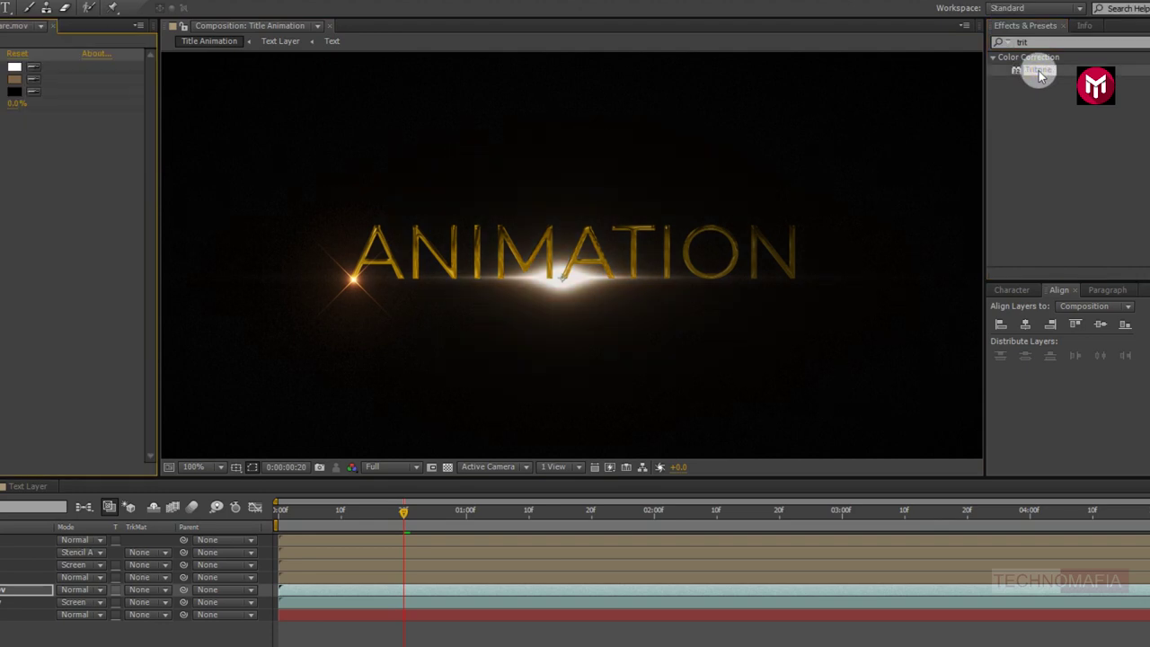
pyautogui.scroll(-2, 653, 221)
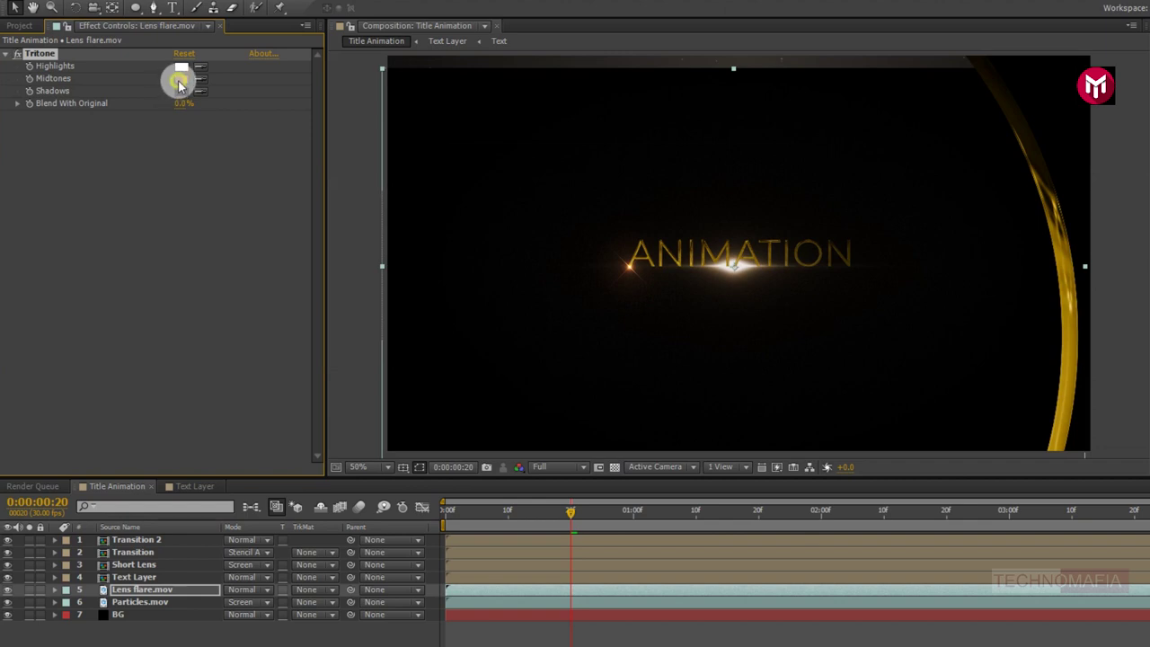
pyautogui.click(179, 84)
pyautogui.moveTo(550, 243); pyautogui.dragTo(593, 242)
pyautogui.moveTo(641, 158); pyautogui.dragTo(699, 159)
pyautogui.click(817, 178)
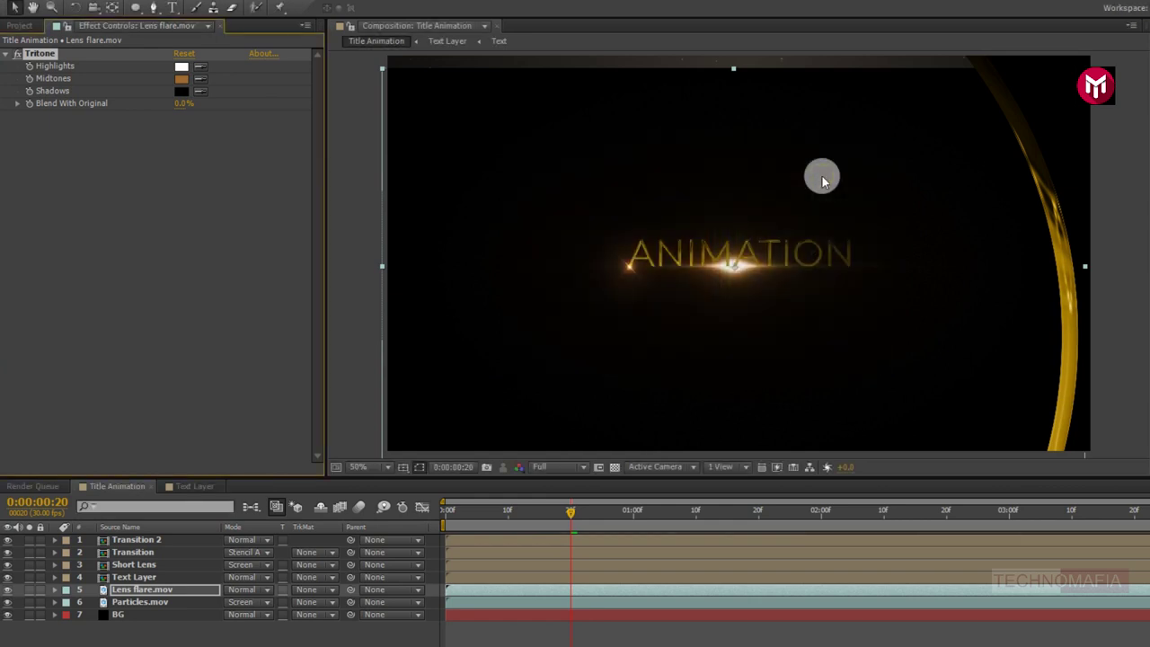
pyautogui.click(241, 591)
pyautogui.click(298, 273)
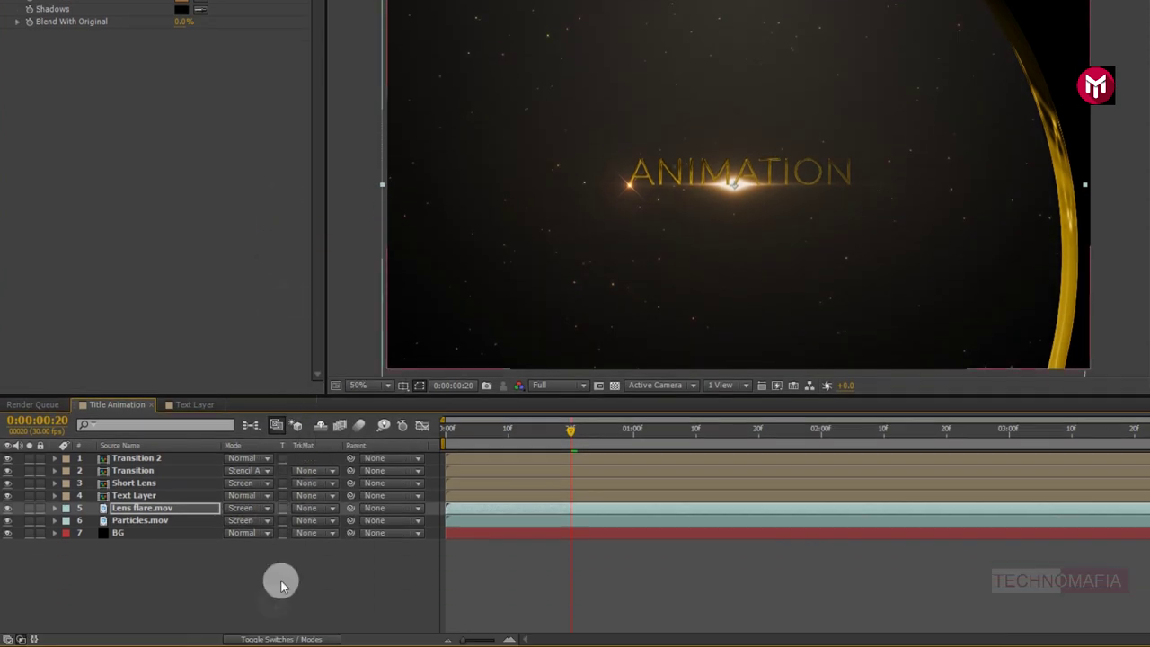
# Enable 3D on Text Layer, Lens flare.mov, Particles.mov and Short Lens.
pyautogui.click(276, 639)
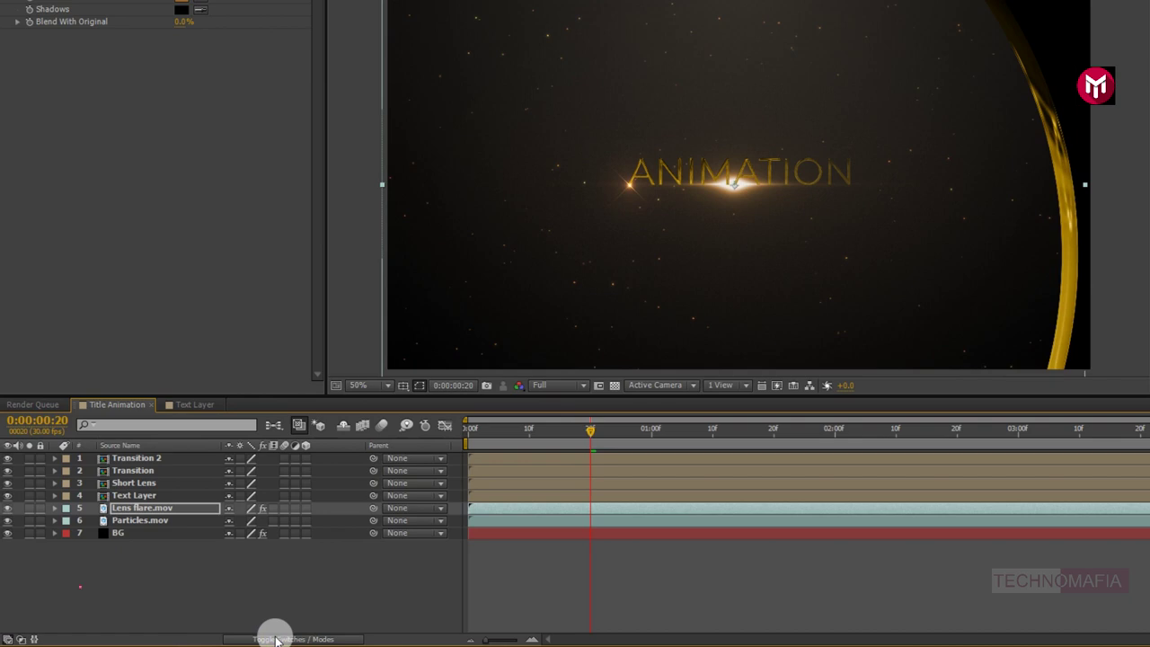
pyautogui.click(151, 496)
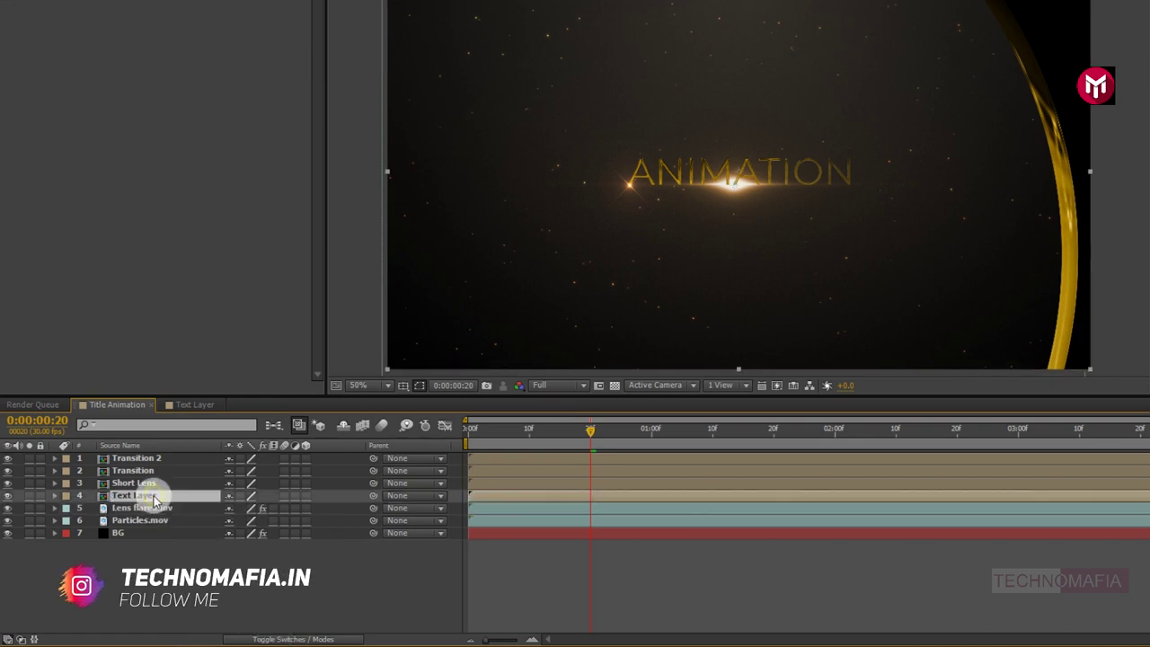
pyautogui.click(304, 497)
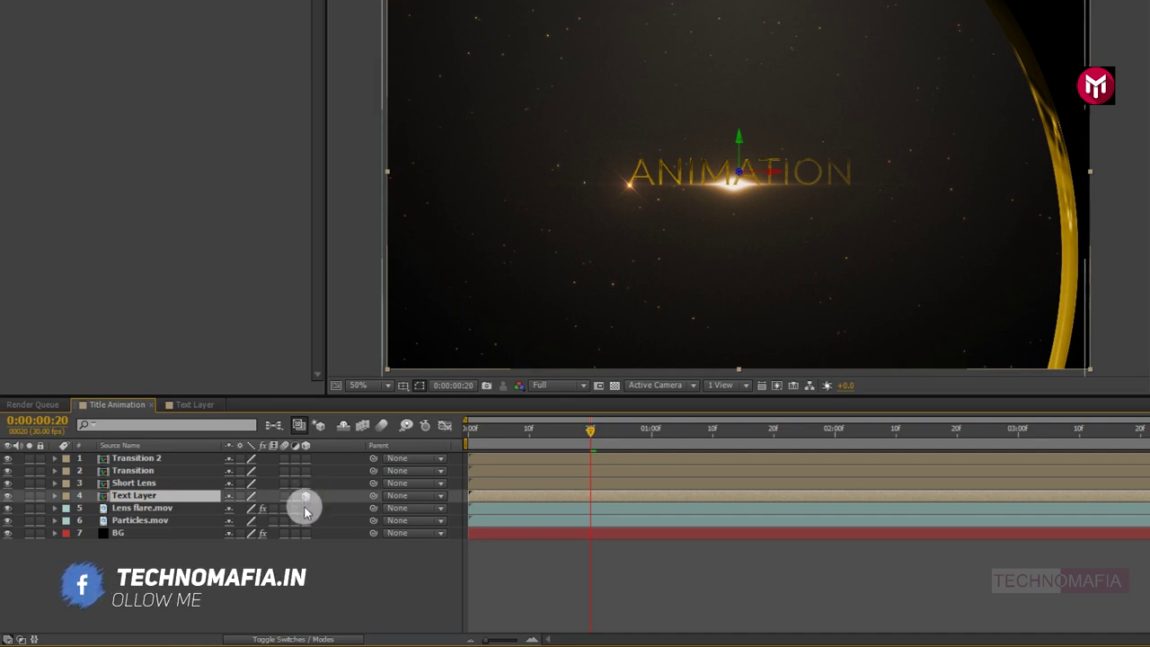
pyautogui.click(305, 508)
pyautogui.click(305, 520)
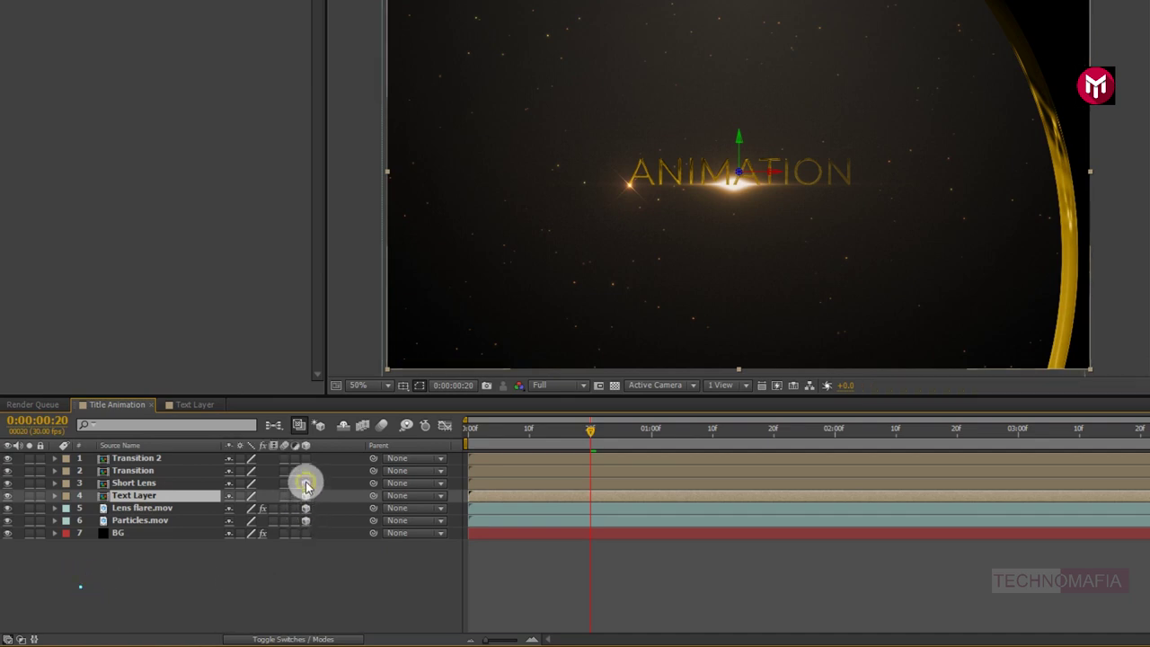
pyautogui.click(306, 483)
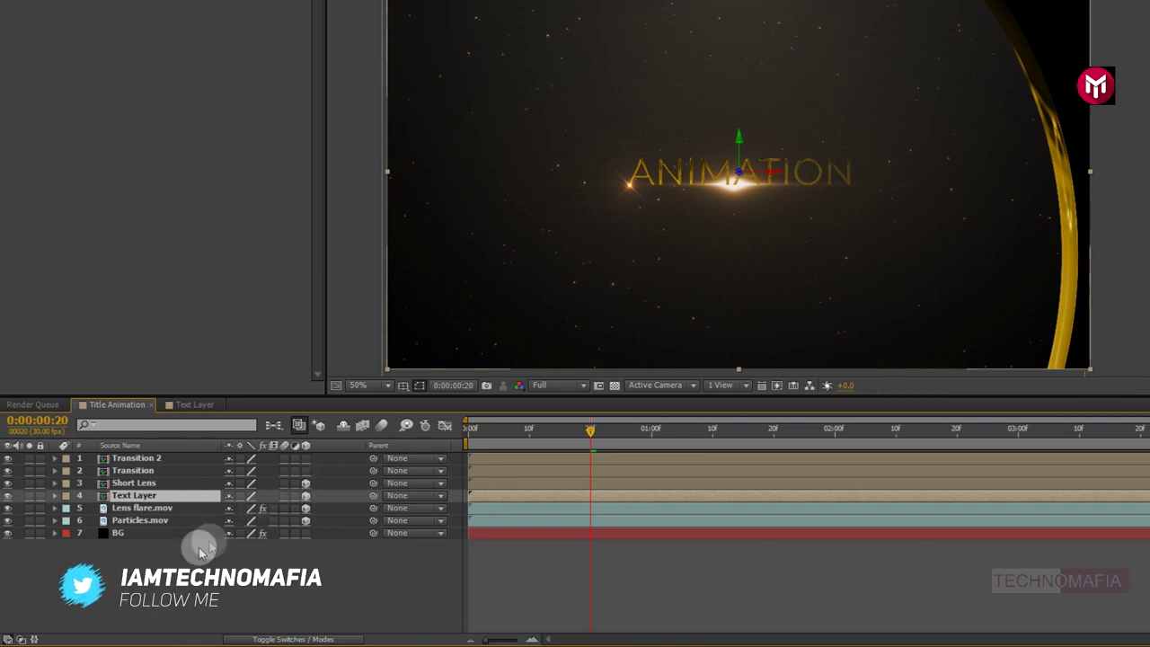
# Add a new 50mm camera, Camera 1, to the composition.
pyautogui.rightClick(137, 560)
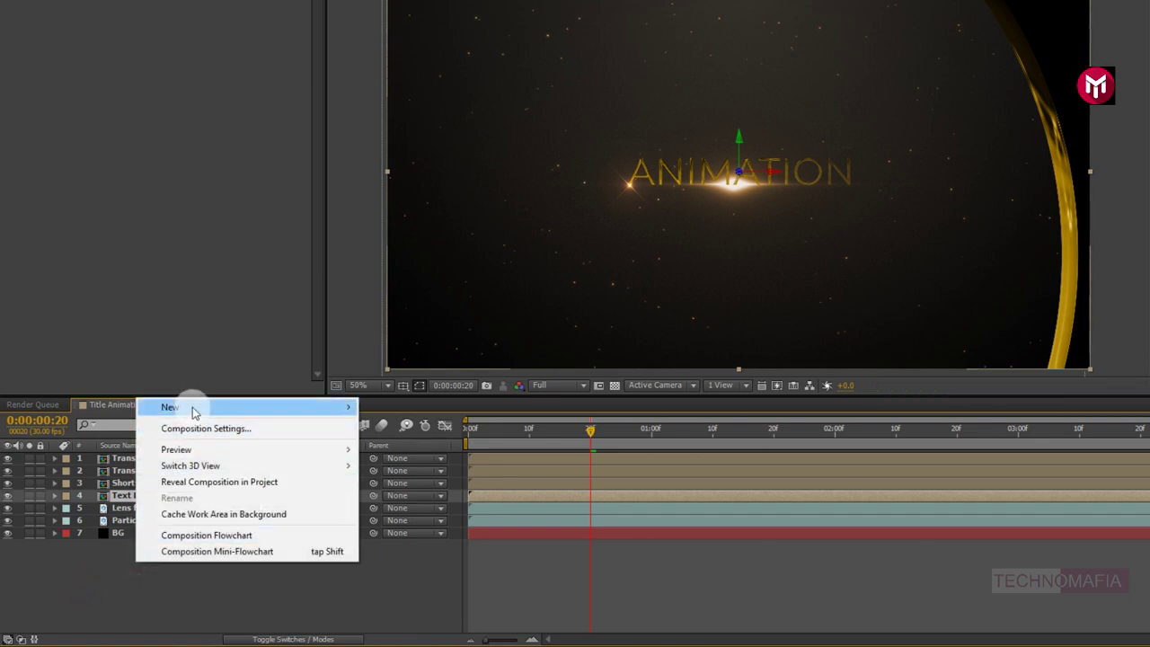
pyautogui.moveTo(194, 412)
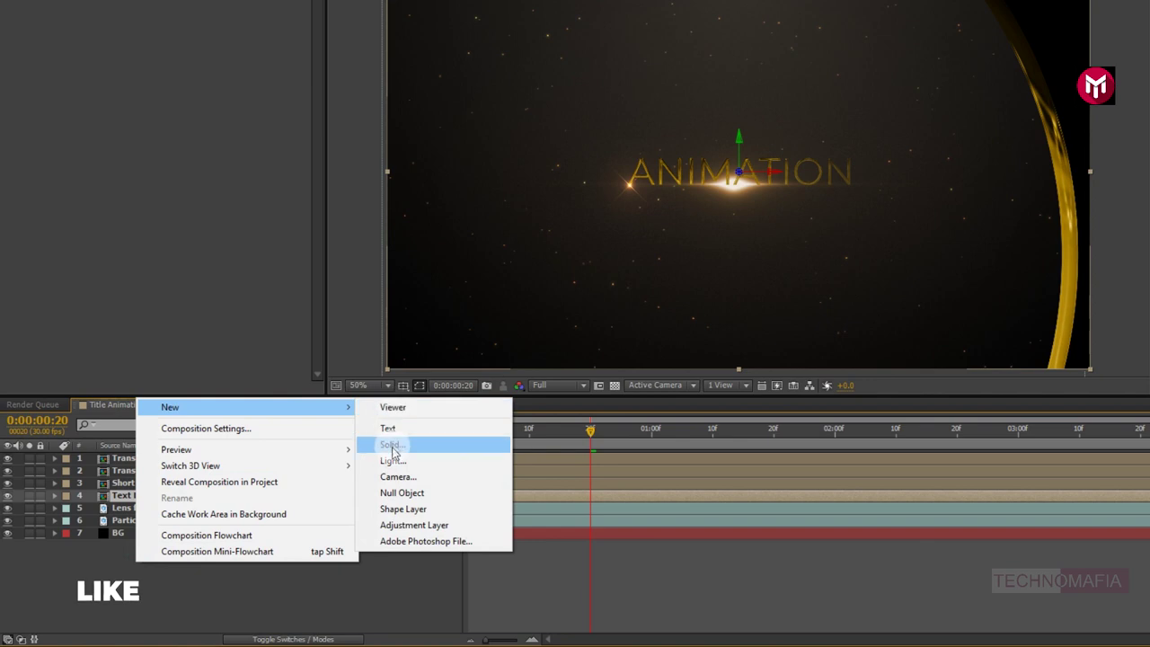
pyautogui.click(393, 476)
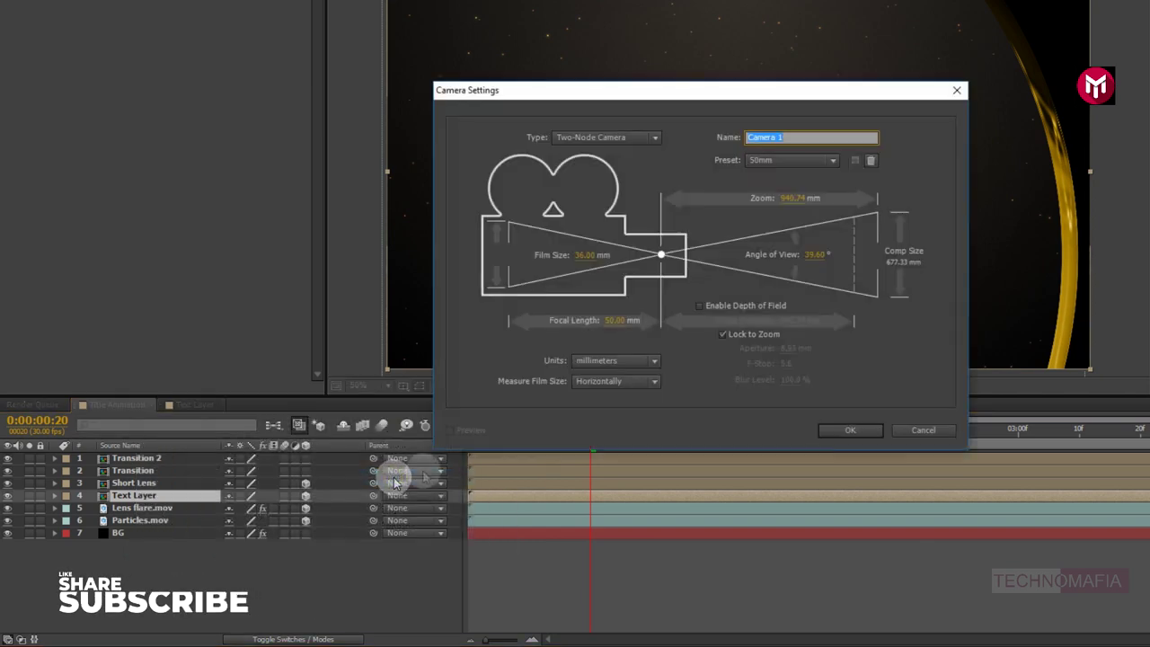
pyautogui.click(831, 431)
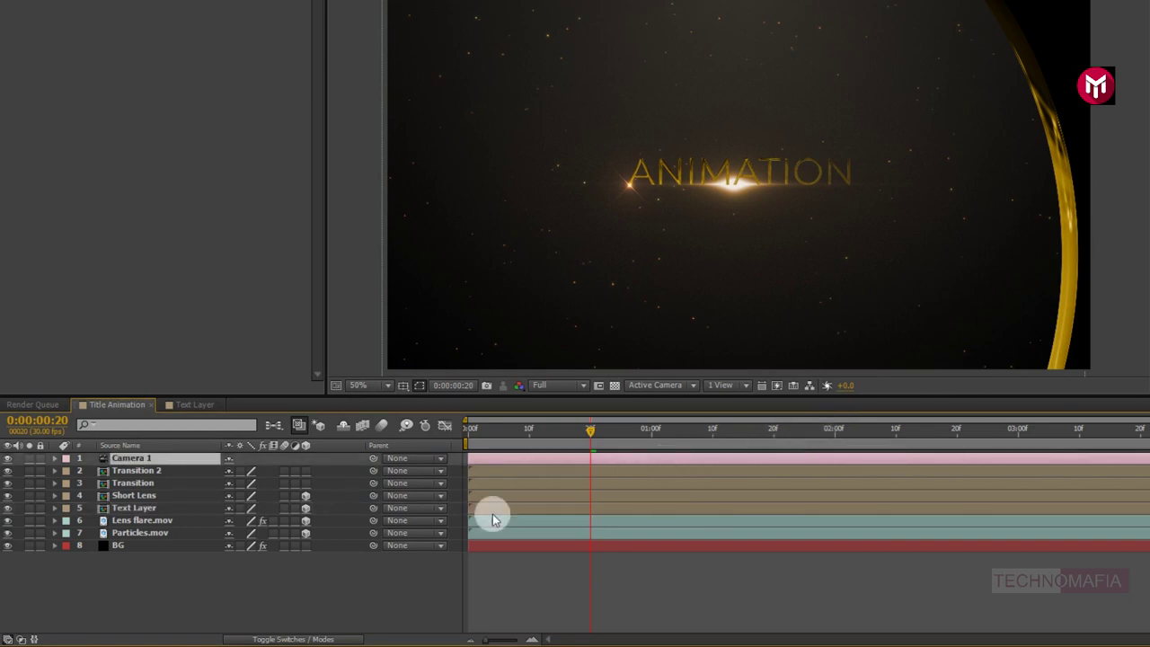
# Add a new Null Object layer and parent Camera 1 to Null 1.
pyautogui.rightClick(189, 579)
pyautogui.moveTo(241, 421)
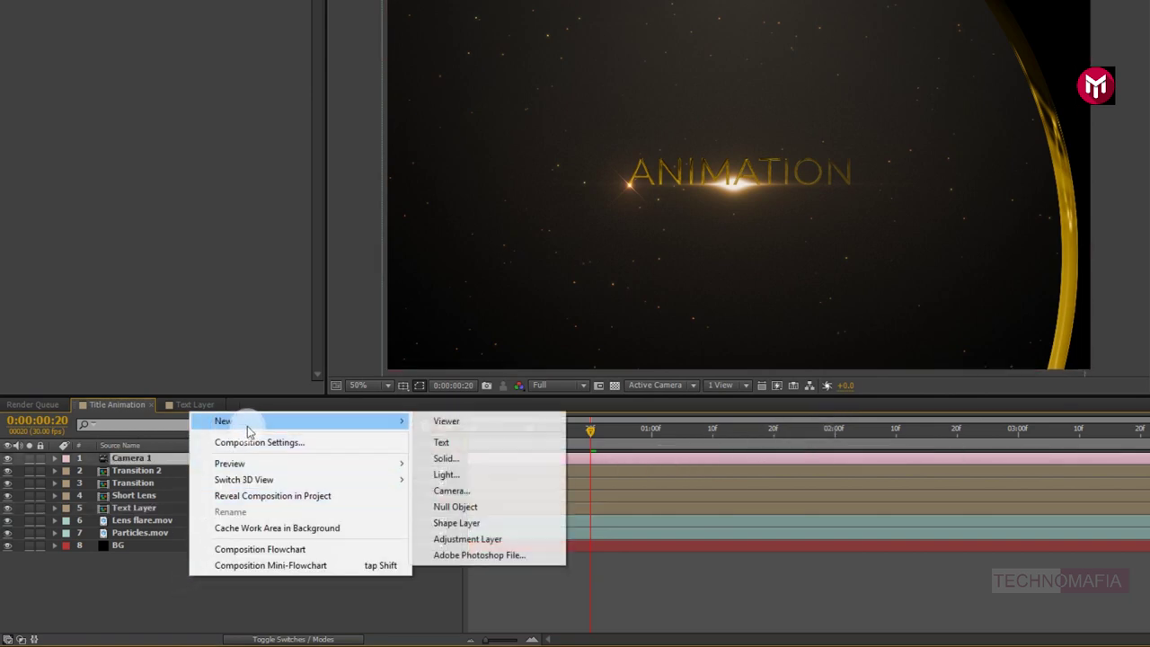
pyautogui.click(475, 507)
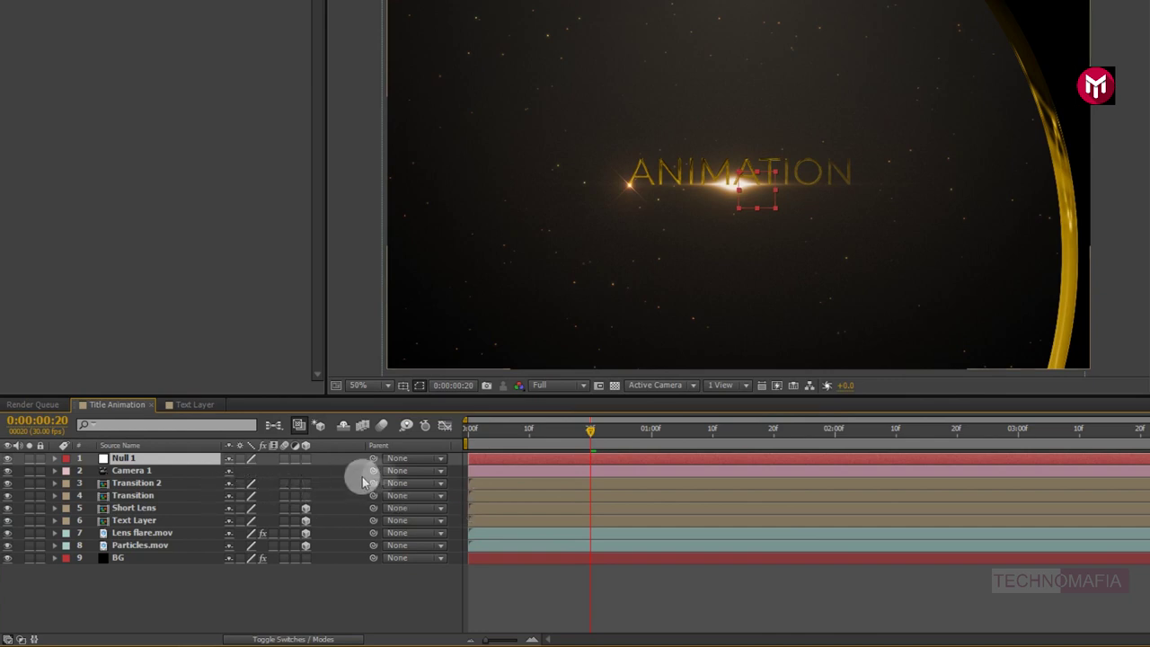
pyautogui.click(395, 473)
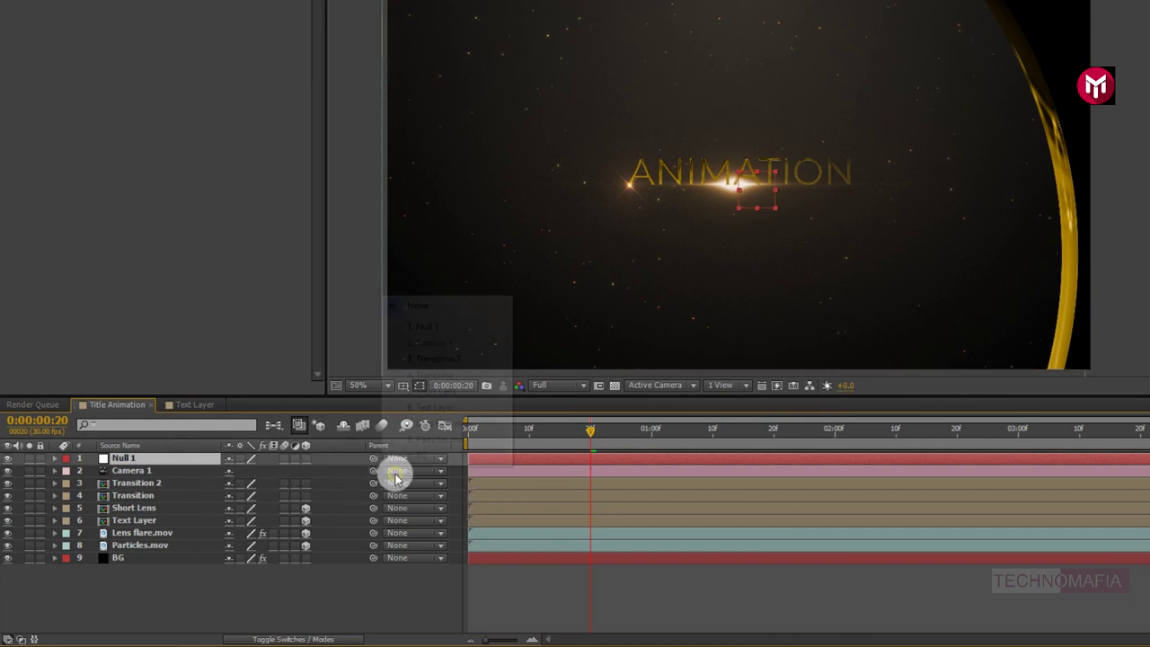
pyautogui.click(414, 331)
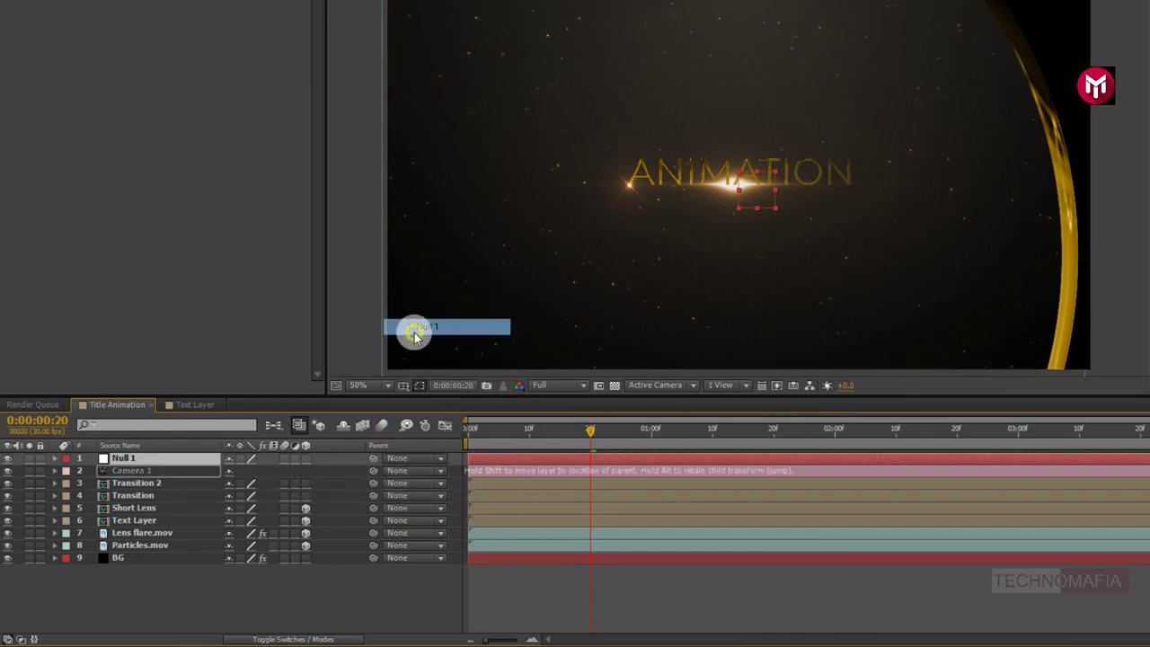
# Make Null 1 3D and keyframe its Position from the start to Z 205 on the last frame.
pyautogui.click(305, 460)
pyautogui.press('p')
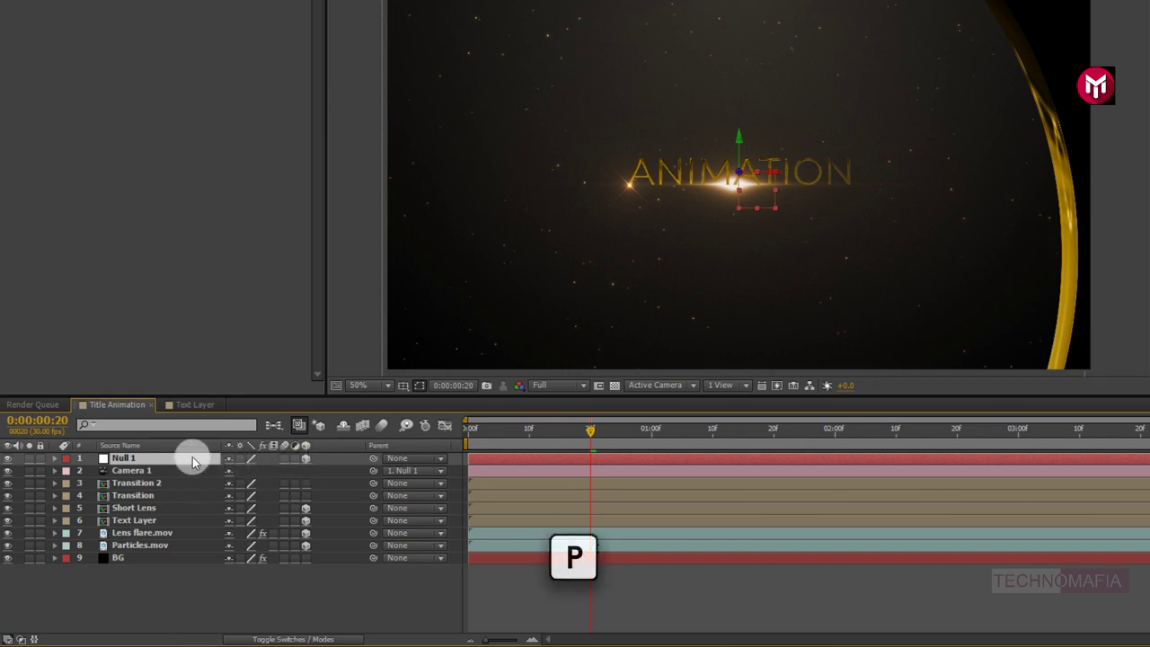
pyautogui.click(468, 429)
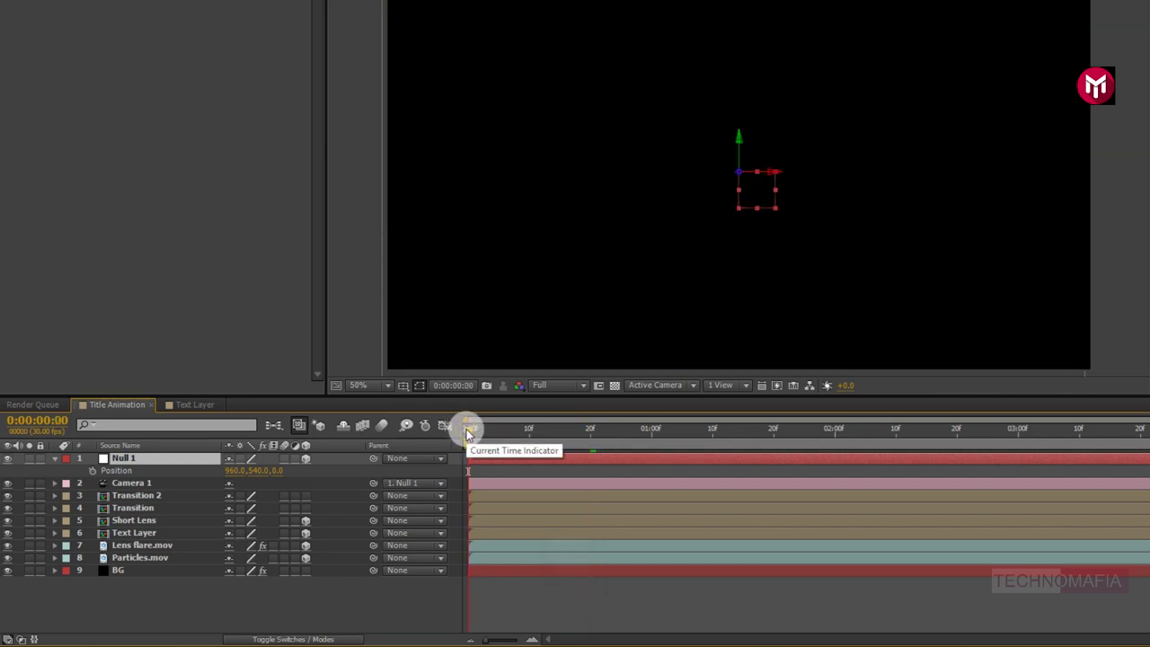
pyautogui.click(92, 471)
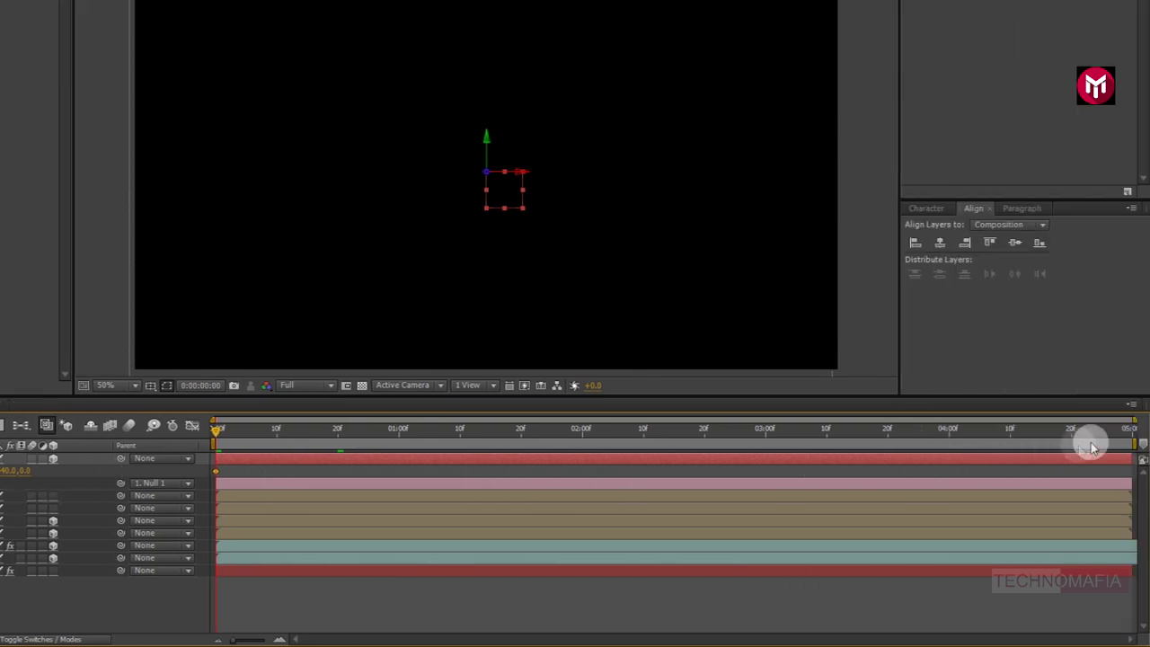
pyautogui.click(1129, 431)
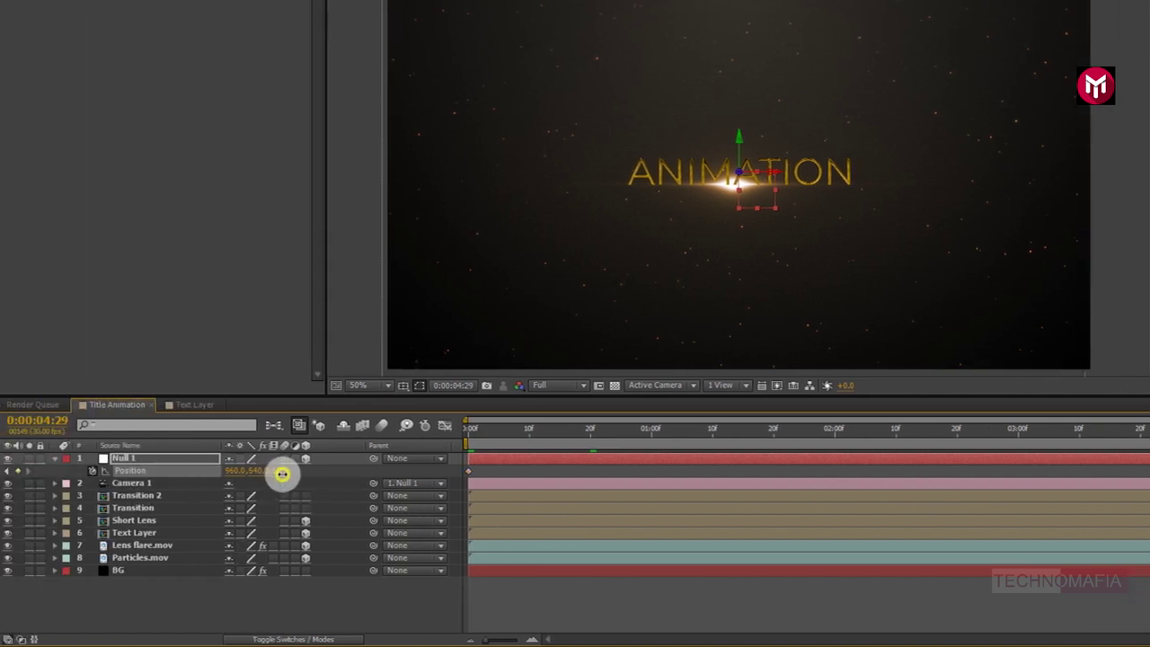
pyautogui.moveTo(282, 474); pyautogui.dragTo(440, 492)
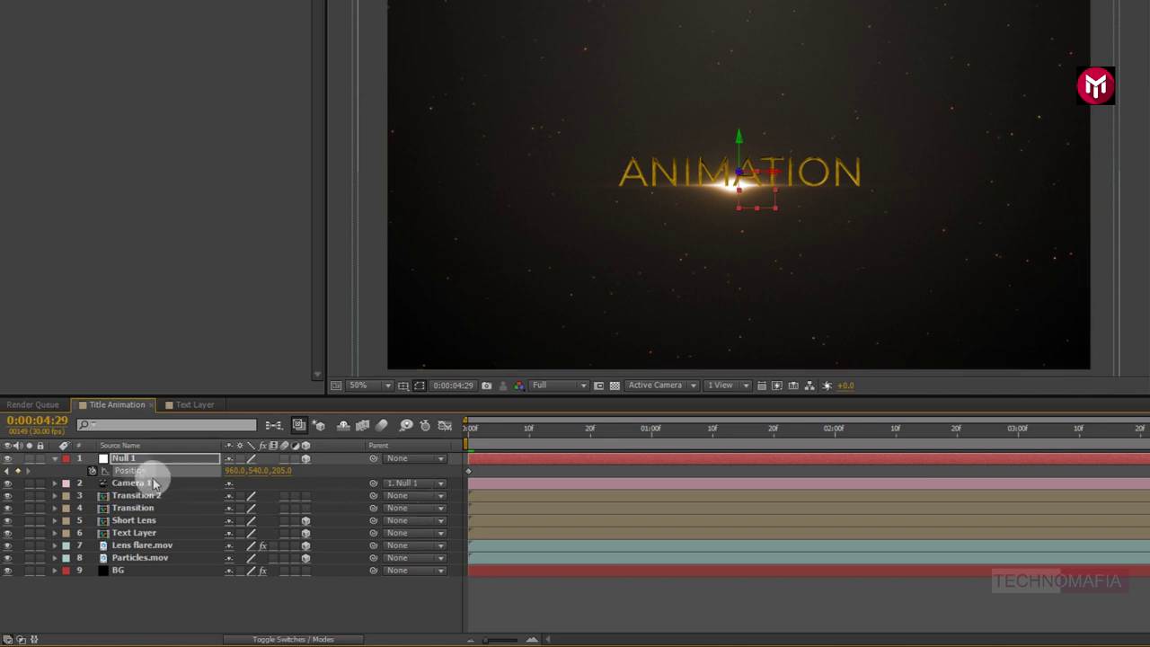
# Add a new adjustment layer on top and apply the Exposure effect to it.
pyautogui.click(56, 461)
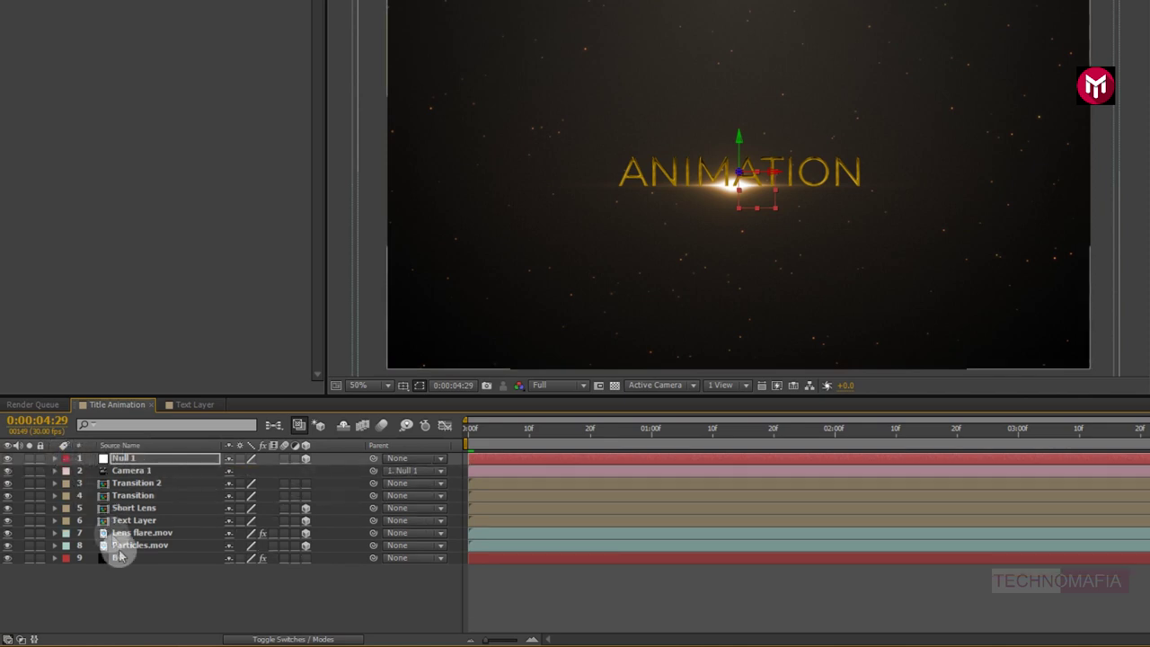
pyautogui.rightClick(128, 585)
pyautogui.moveTo(190, 436)
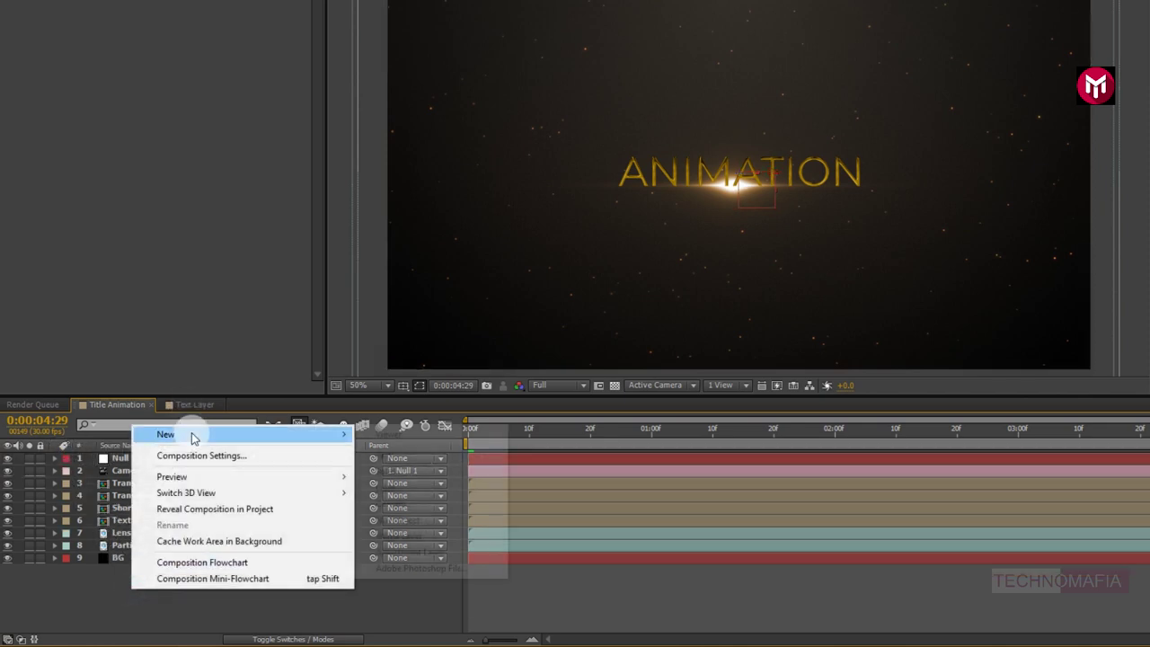
pyautogui.click(402, 553)
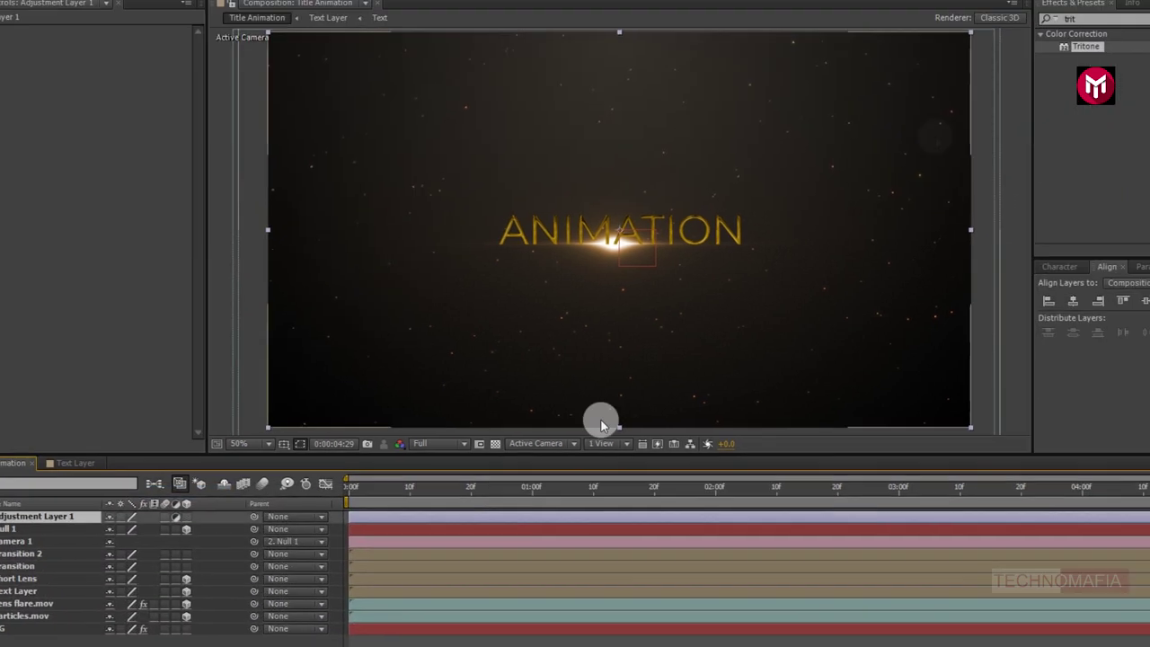
pyautogui.click(1052, 45)
pyautogui.write('tri')
pyautogui.click(1007, 43)
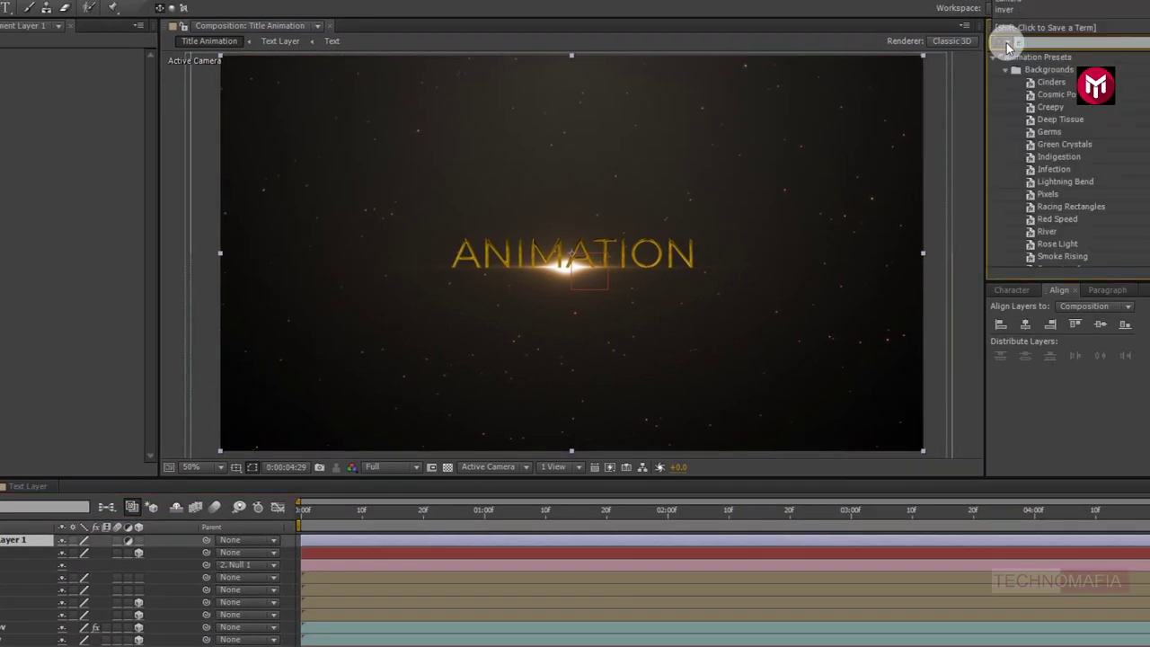
pyautogui.write('expo')
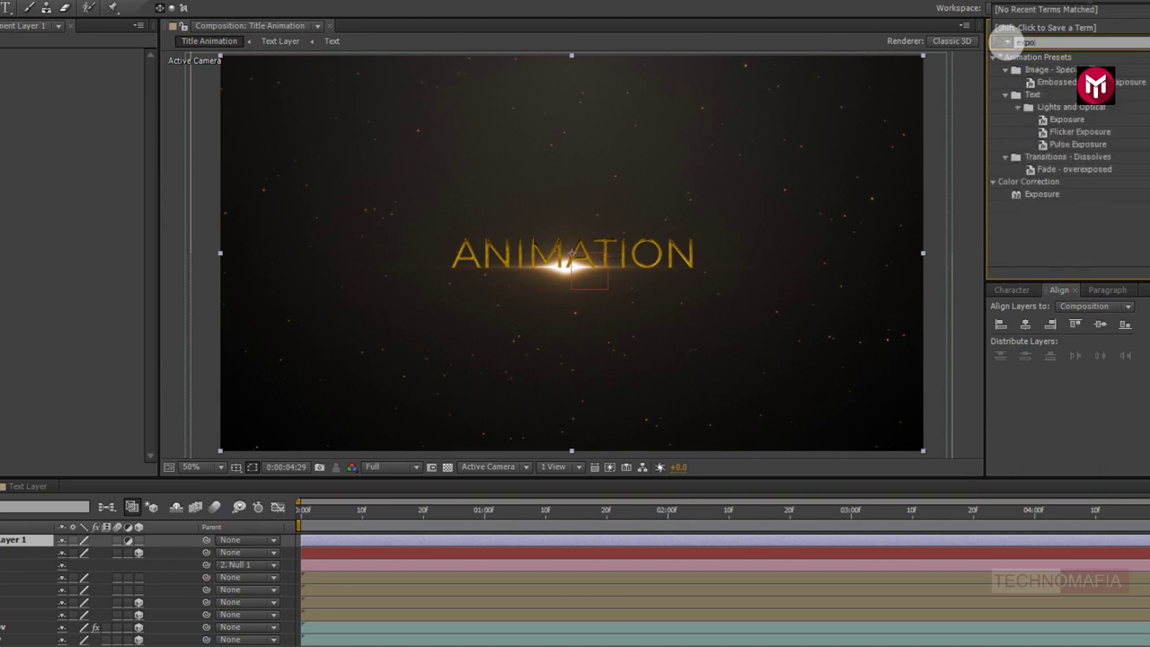
pyautogui.doubleClick(1040, 193)
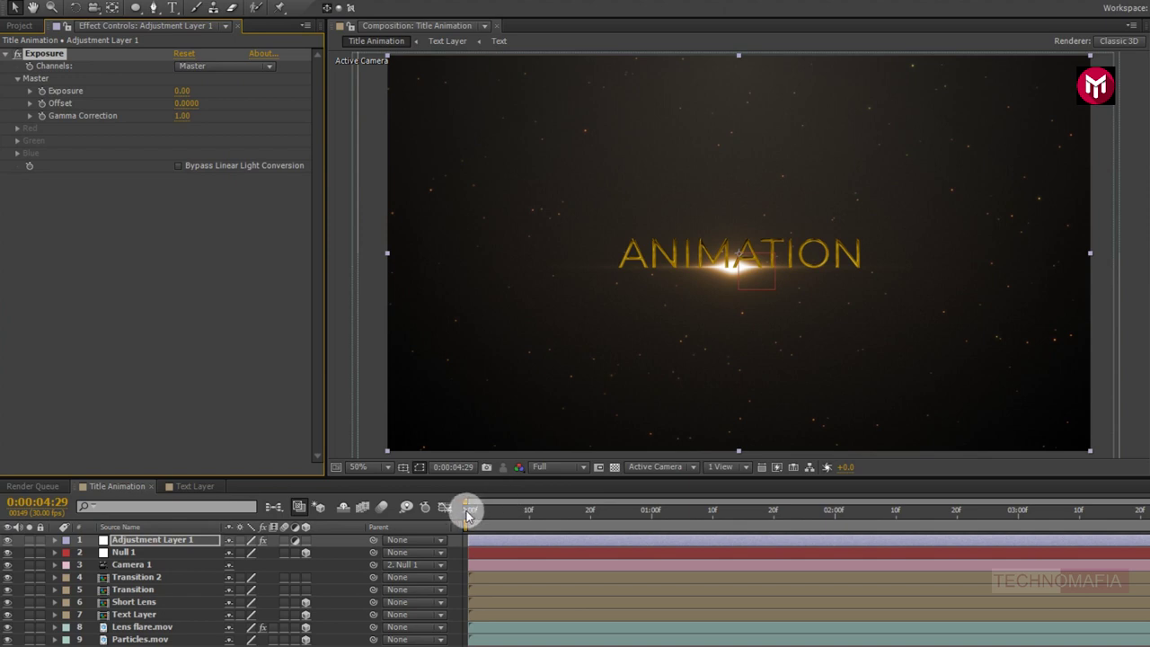
# Keyframe Exposure at 4.00 on frame 0 and 0 at 1:00, then reveal the keyframes.
pyautogui.click(467, 510)
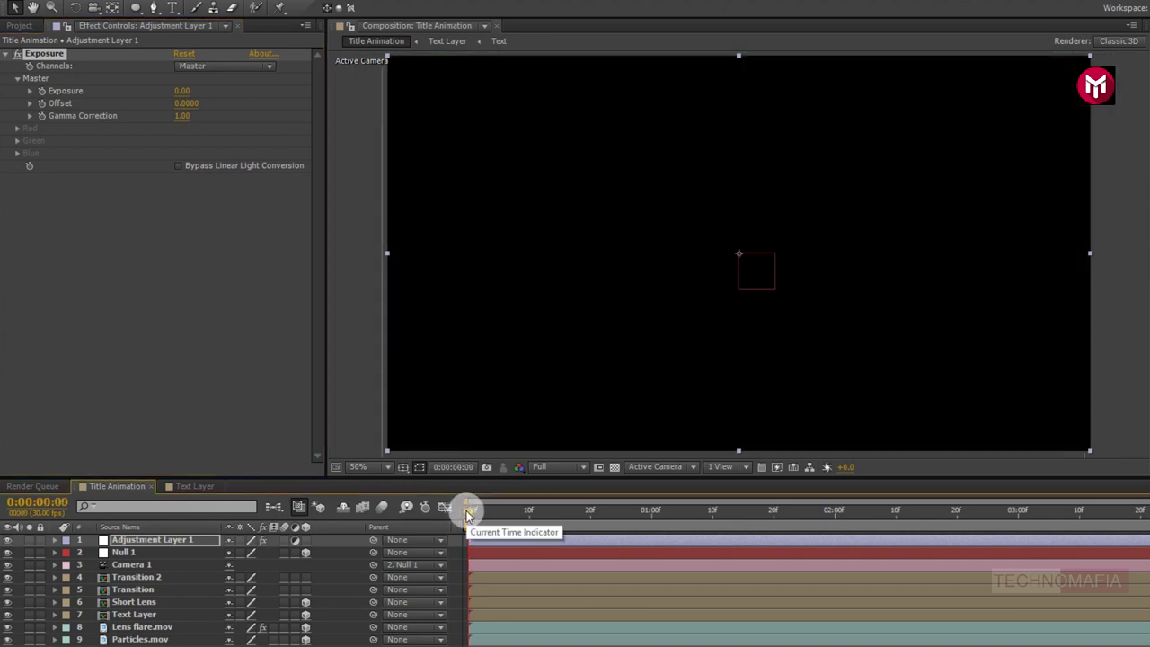
pyautogui.click(45, 100)
pyautogui.click(168, 102)
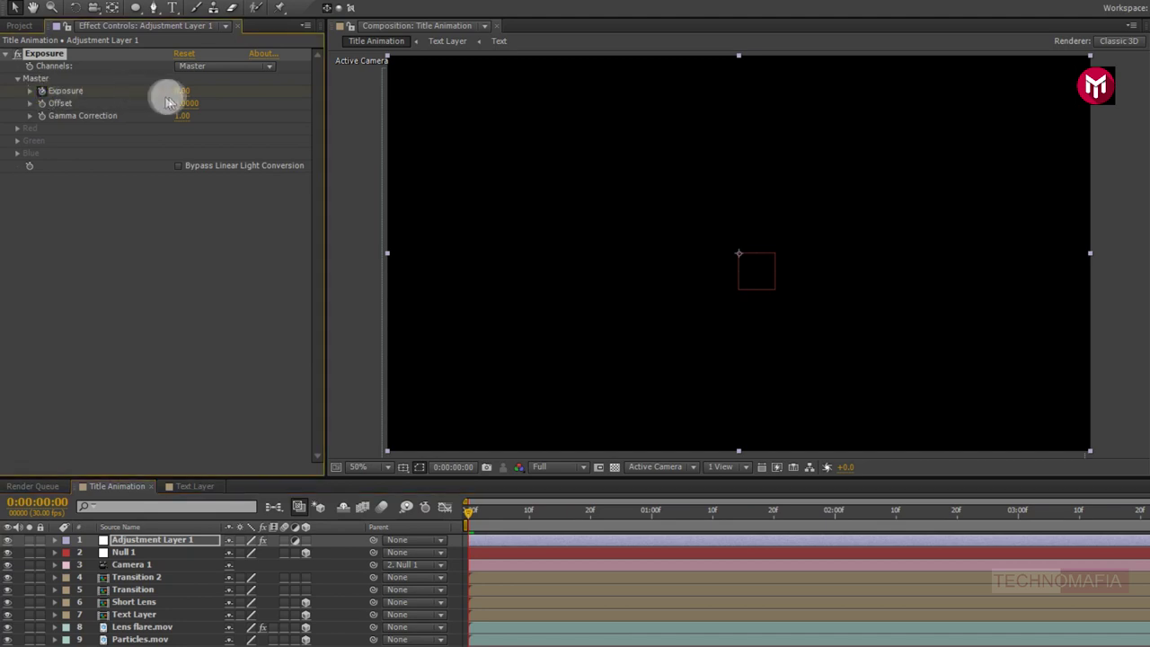
pyautogui.click(179, 90)
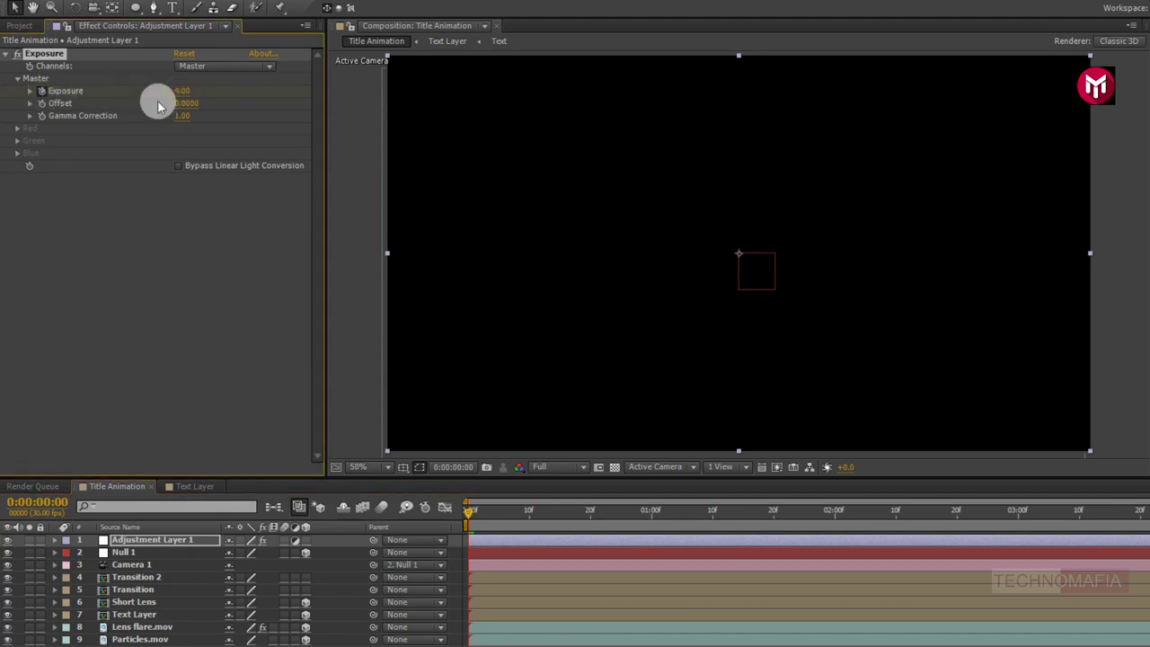
pyautogui.click(300, 237)
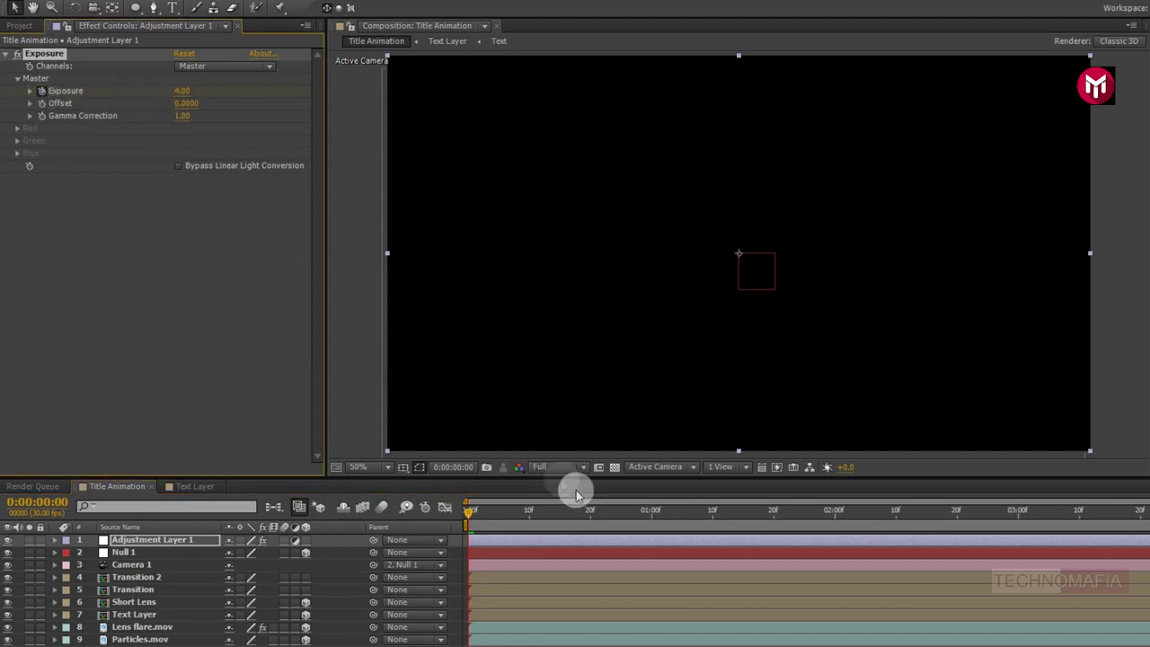
pyautogui.click(652, 511)
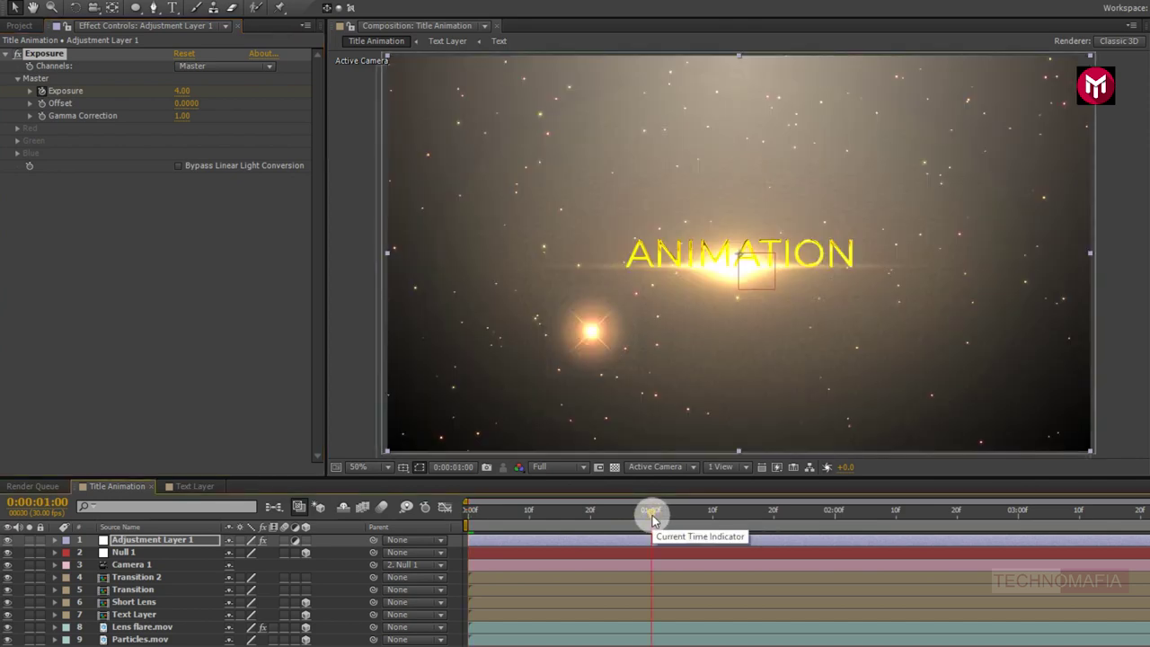
pyautogui.click(179, 94)
pyautogui.press('Return')
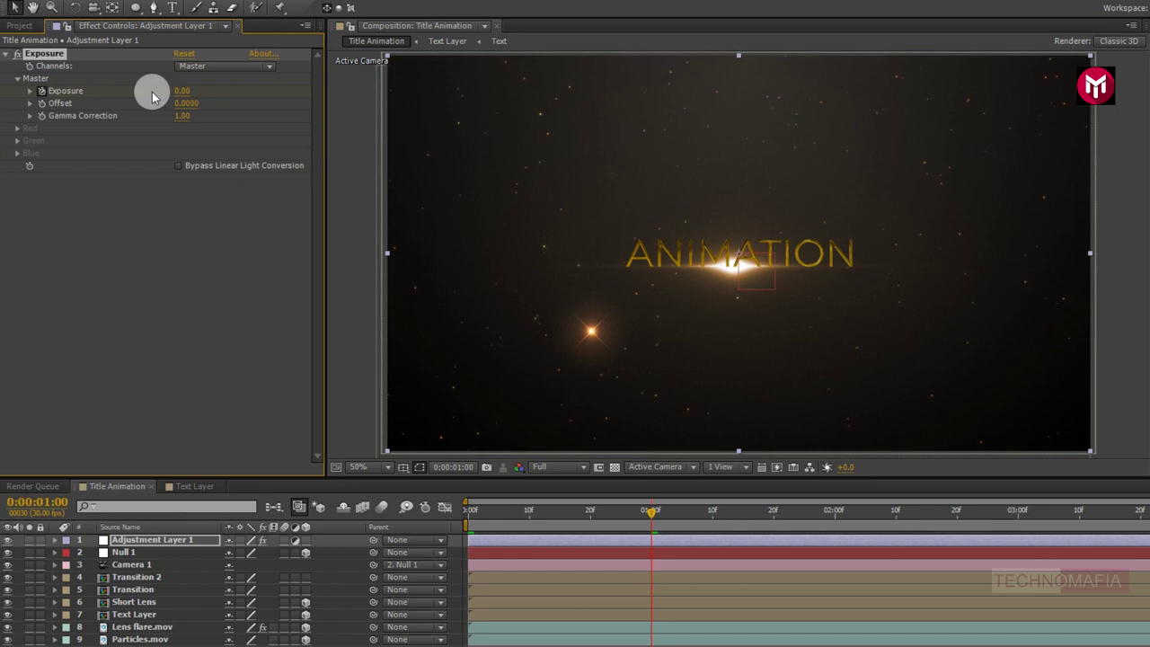
pyautogui.press('u')
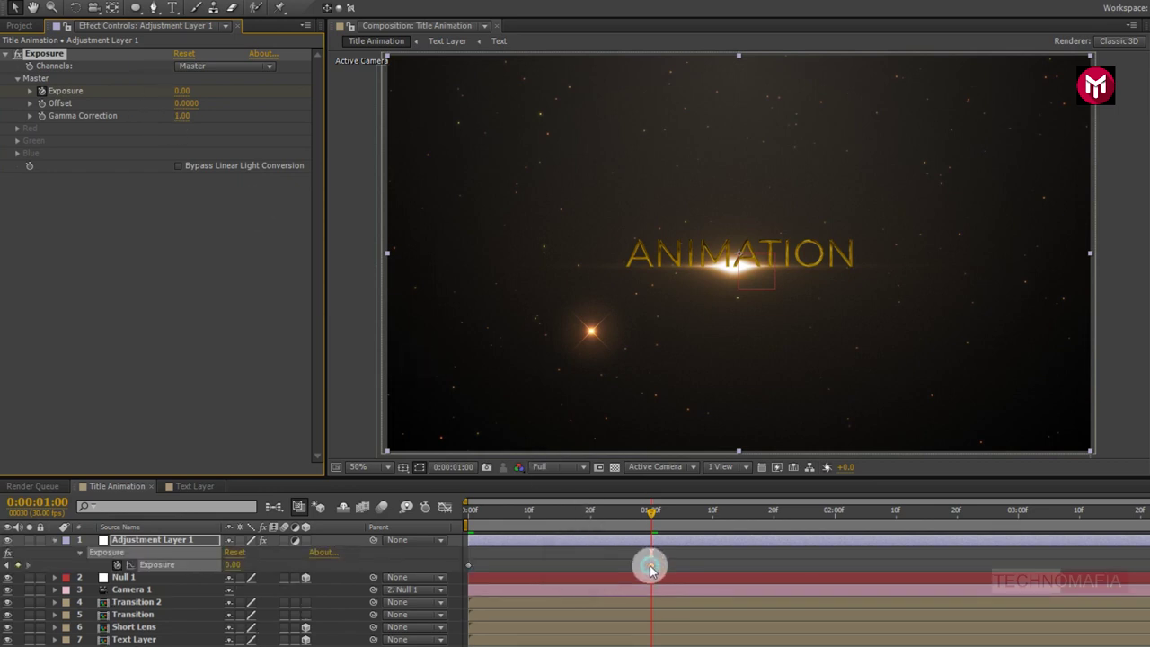
# Apply Easy Ease to the Exposure keyframes.
pyautogui.rightClick(649, 565)
pyautogui.moveTo(711, 554)
pyautogui.click(850, 588)
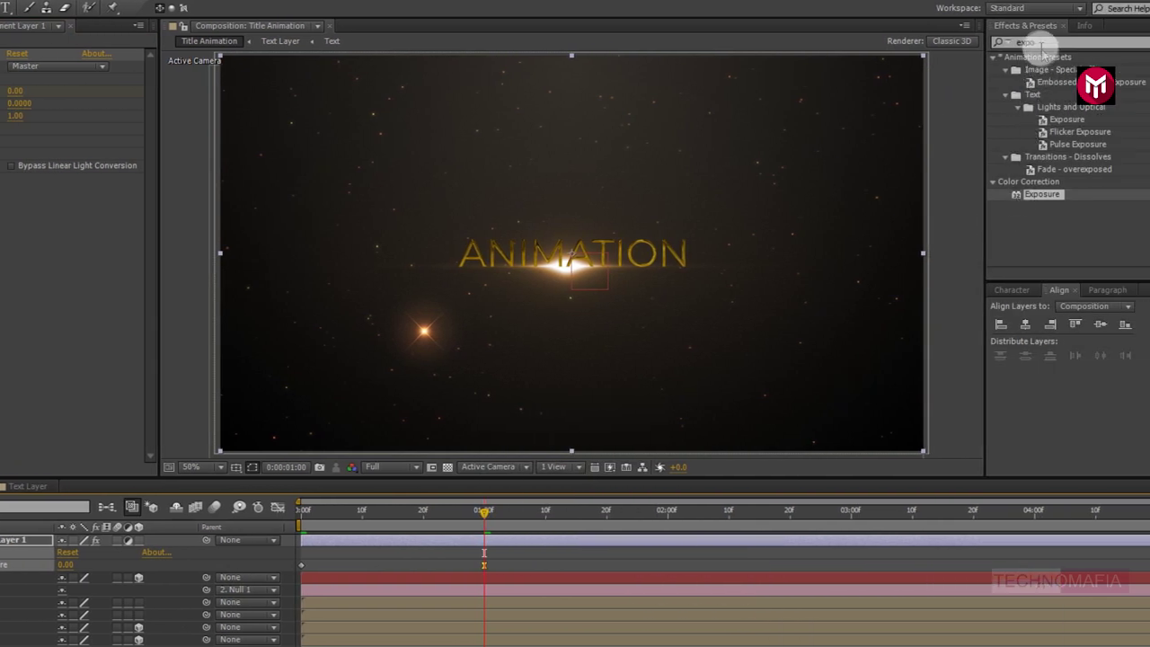
# Apply Camera Lens Blur and keyframe Blur Radius 0 at 1:00 and 15 at the start.
pyautogui.click(1013, 43)
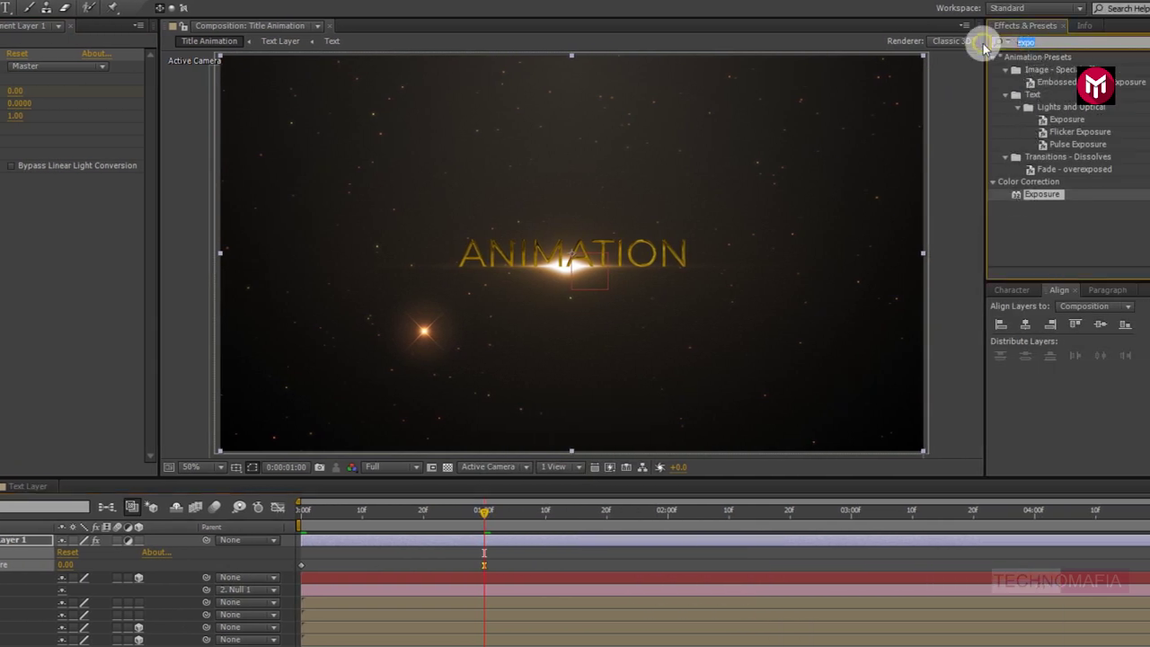
pyautogui.write('camera')
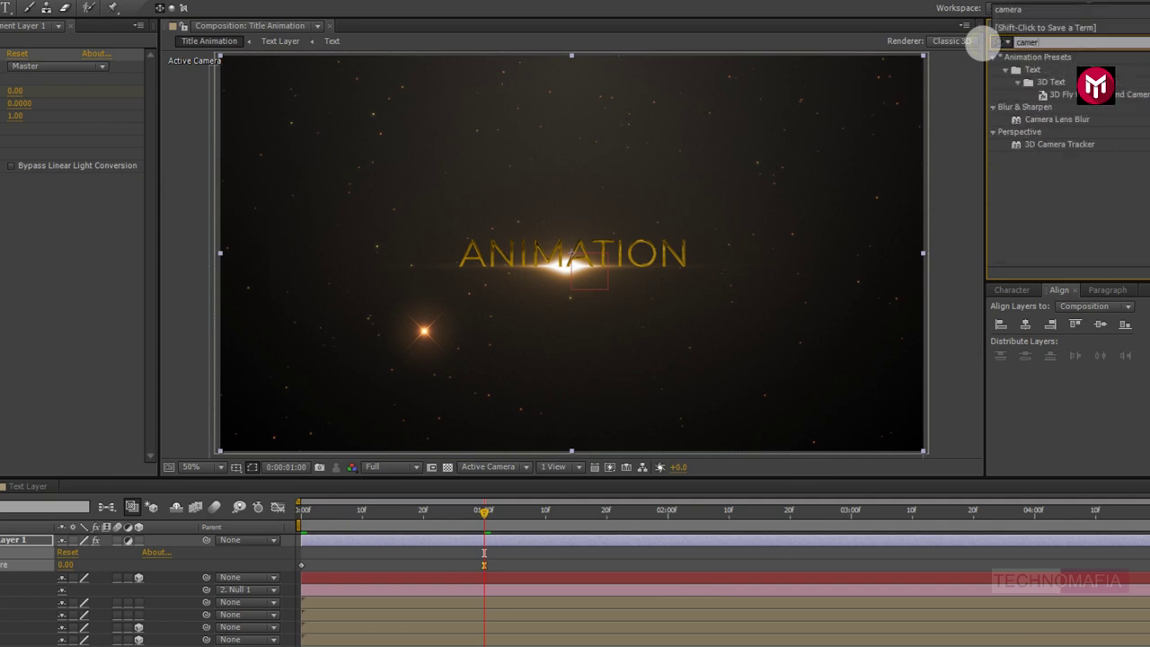
pyautogui.doubleClick(1047, 120)
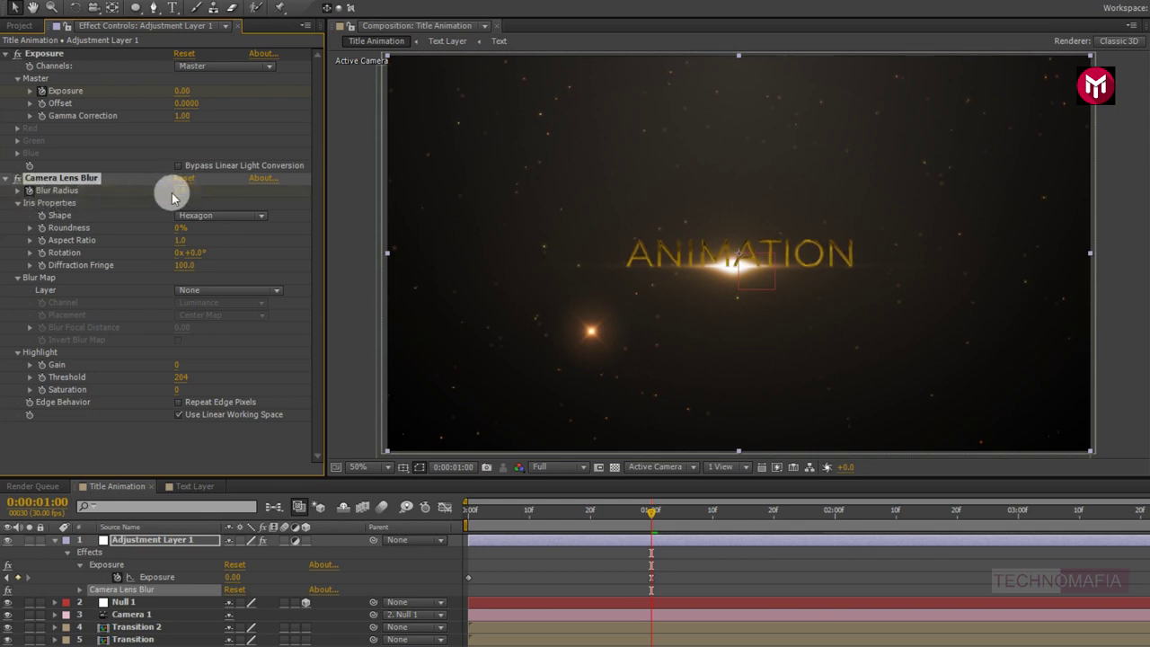
pyautogui.click(467, 505)
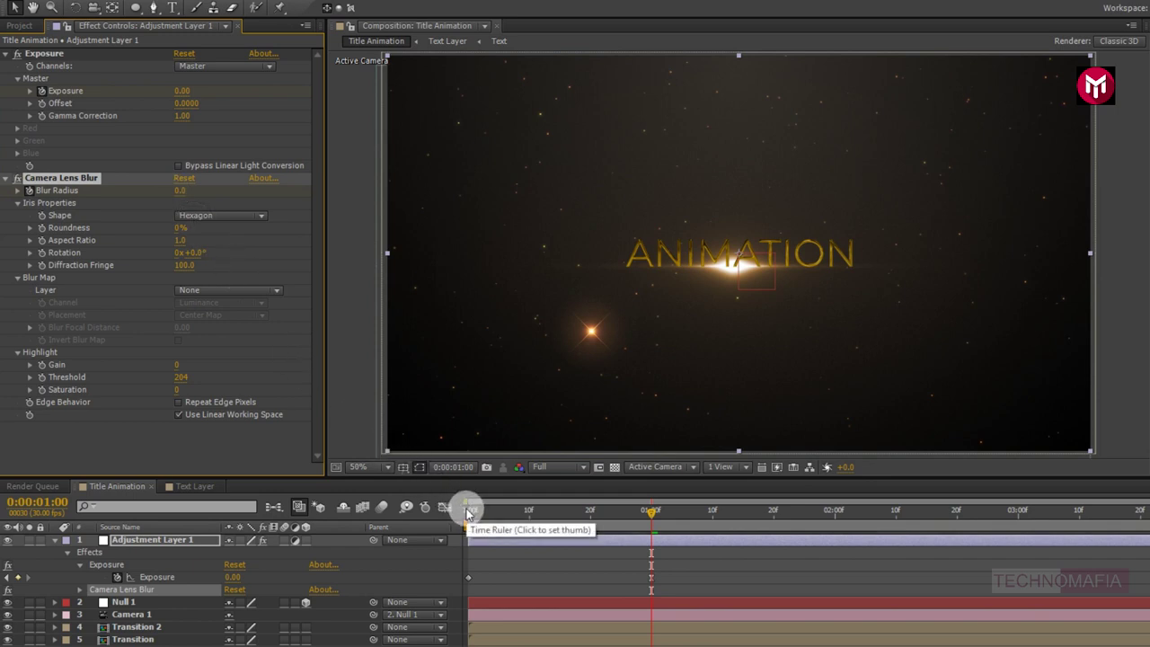
pyautogui.click(467, 510)
pyautogui.click(184, 220)
pyautogui.click(180, 191)
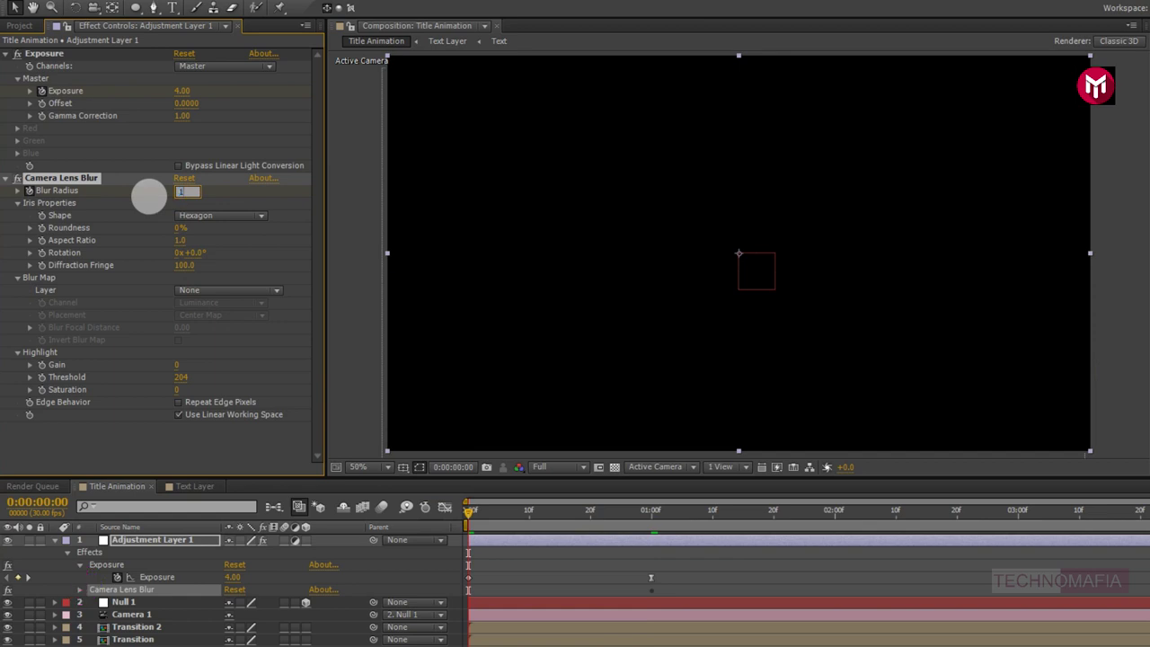
pyautogui.press('u')
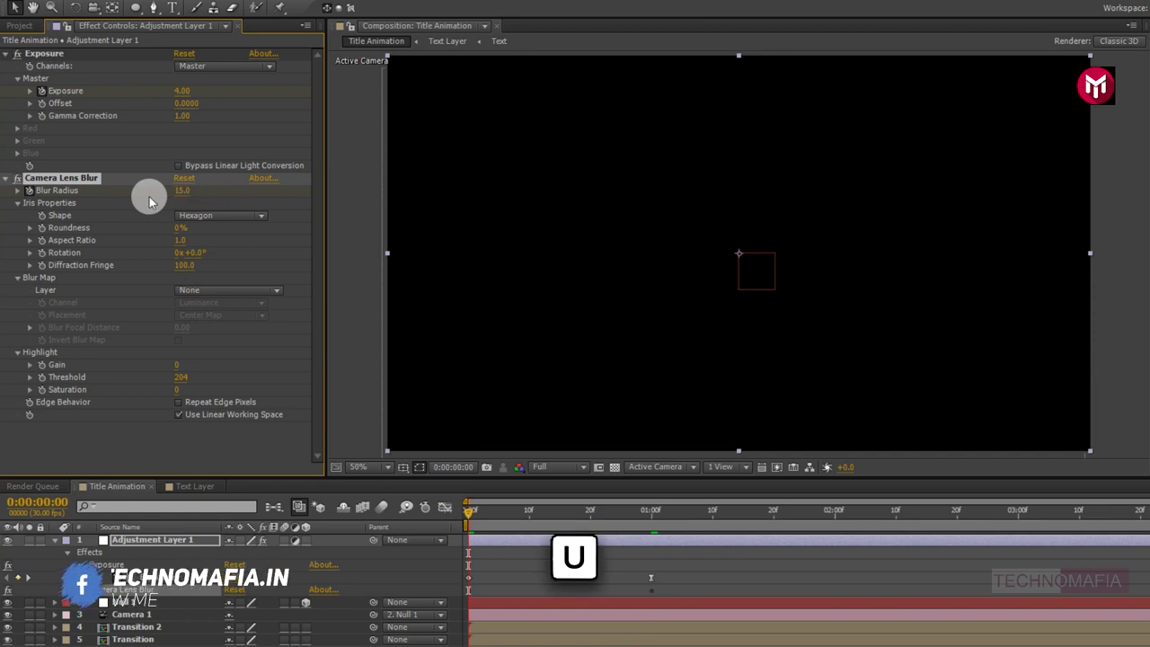
pyautogui.press('u')
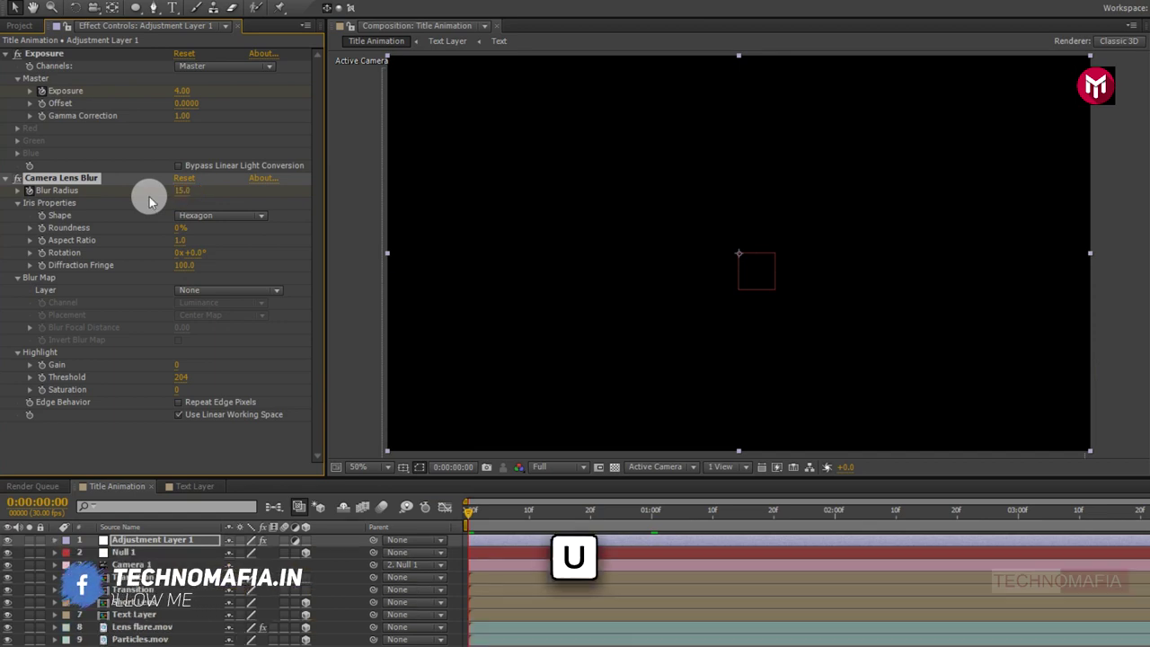
pyautogui.press('u')
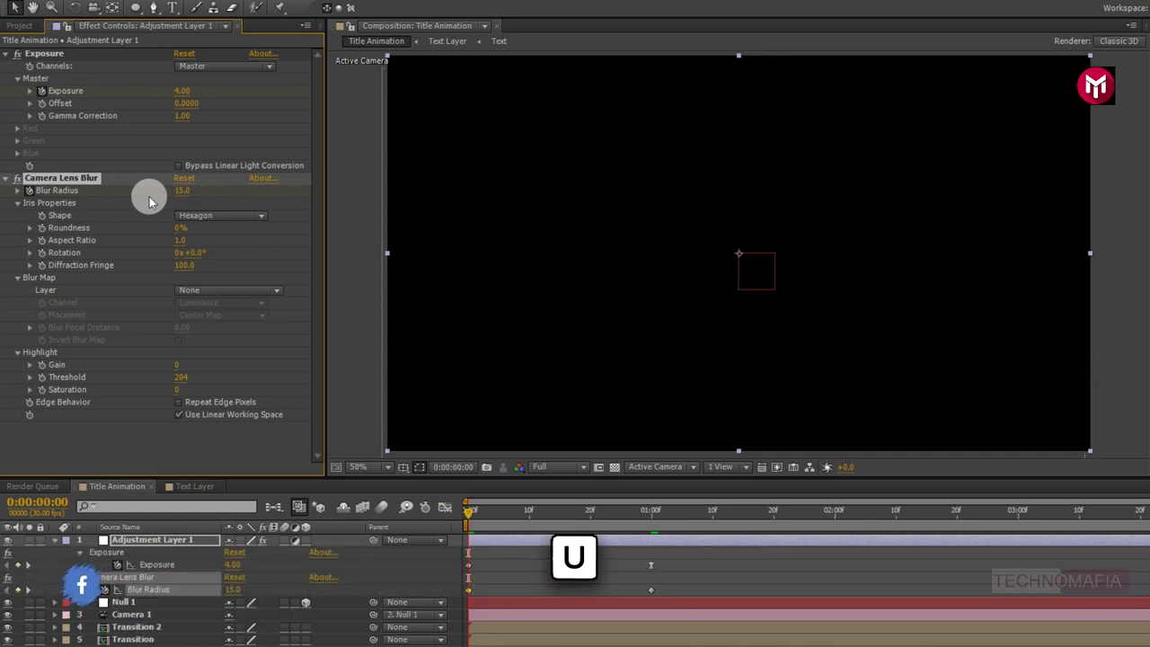
# Apply Easy Ease to the Blur Radius keyframes.
pyautogui.rightClick(652, 593)
pyautogui.moveTo(737, 581)
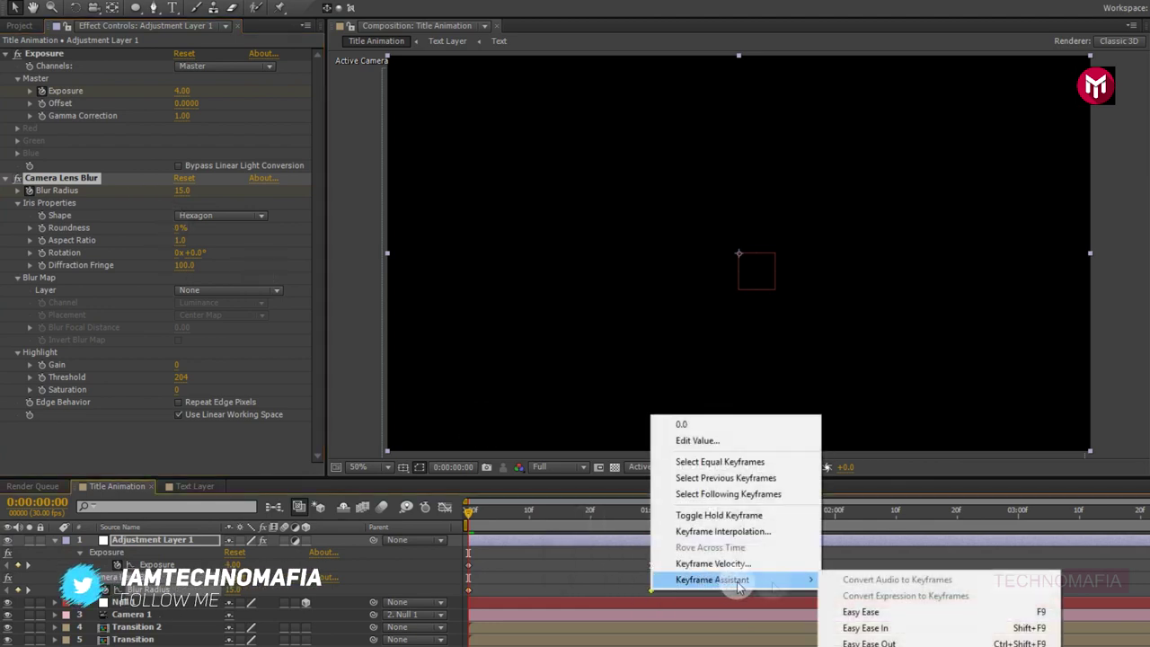
pyautogui.click(865, 614)
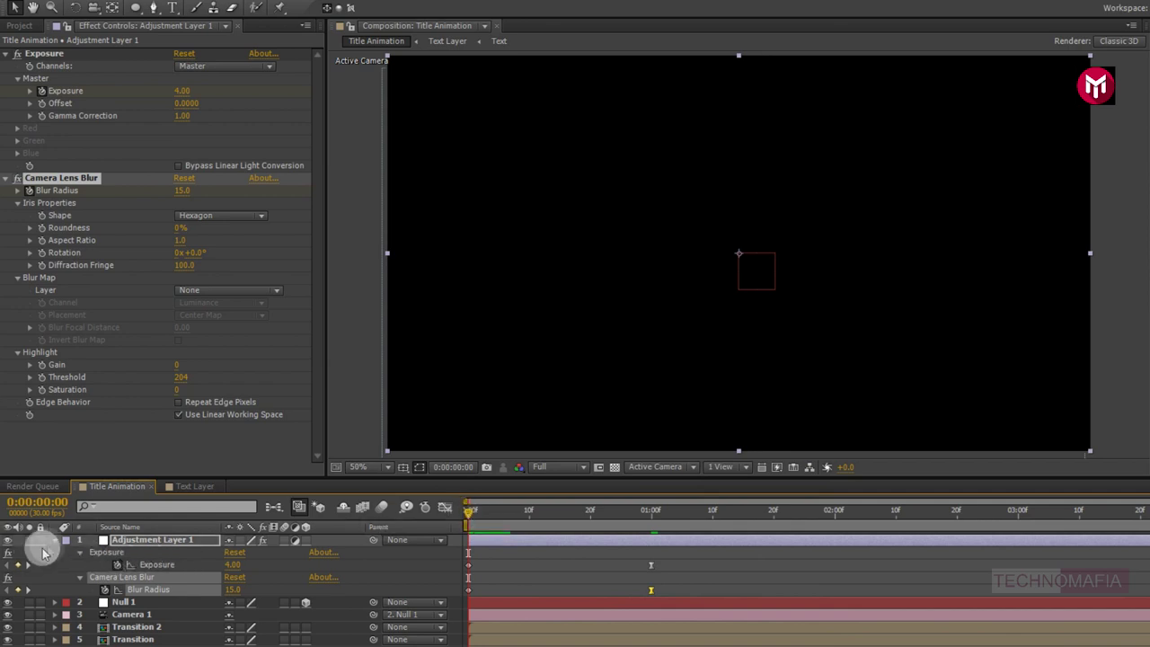
# Drag Adjustment Layer 1 to layer 5, below Transition and above Short Lens, then preview.
pyautogui.click(54, 543)
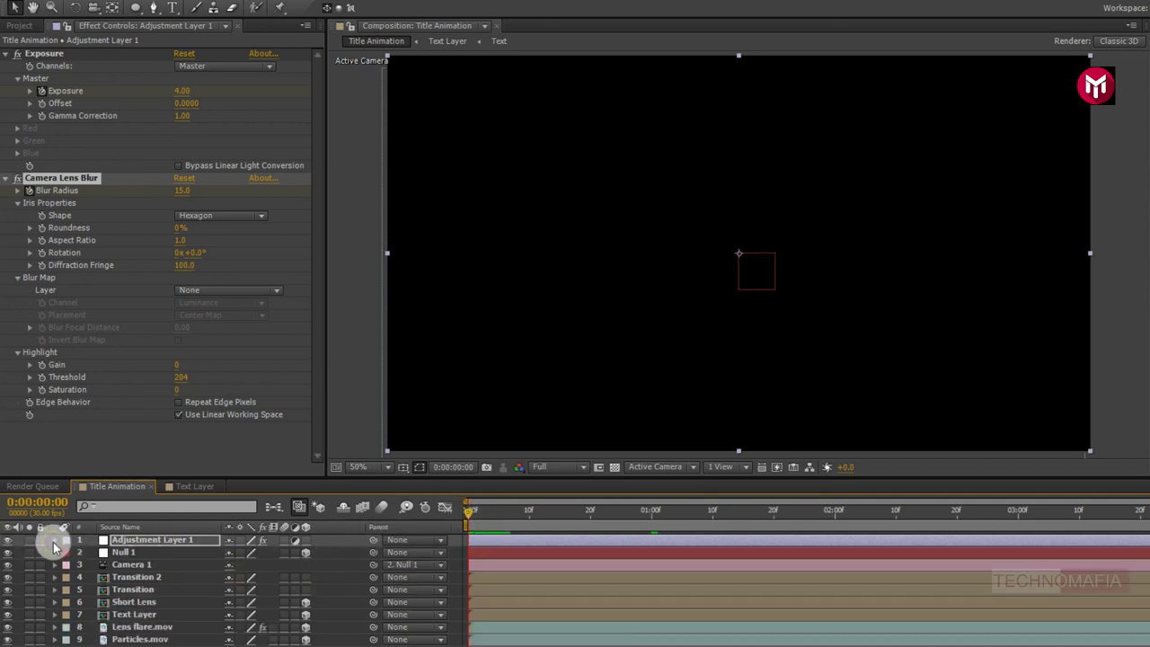
pyautogui.click(141, 542)
pyautogui.moveTo(142, 544); pyautogui.dragTo(151, 597)
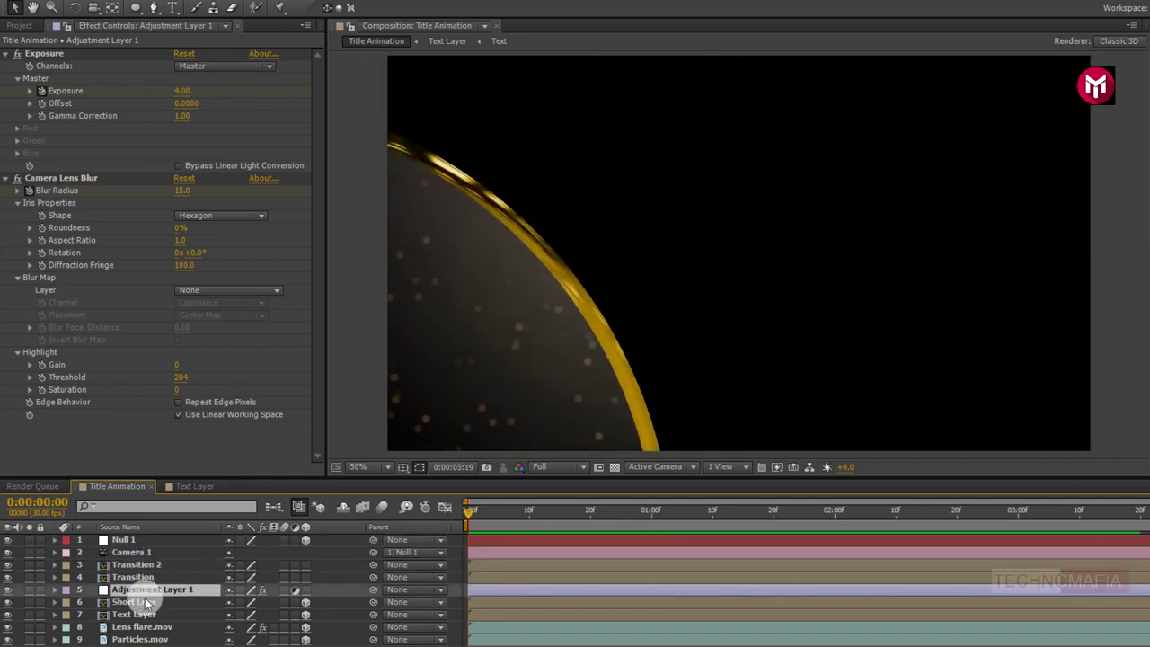
pyautogui.scroll(-1, 411, 332)
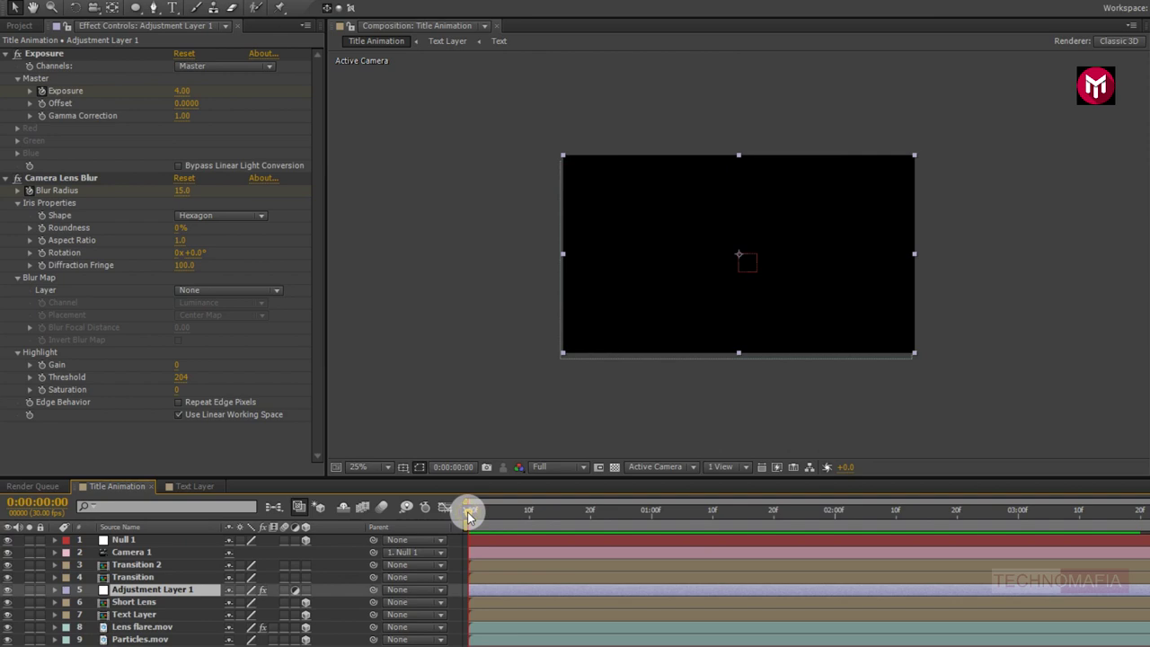
pyautogui.scroll(1, 516, 411)
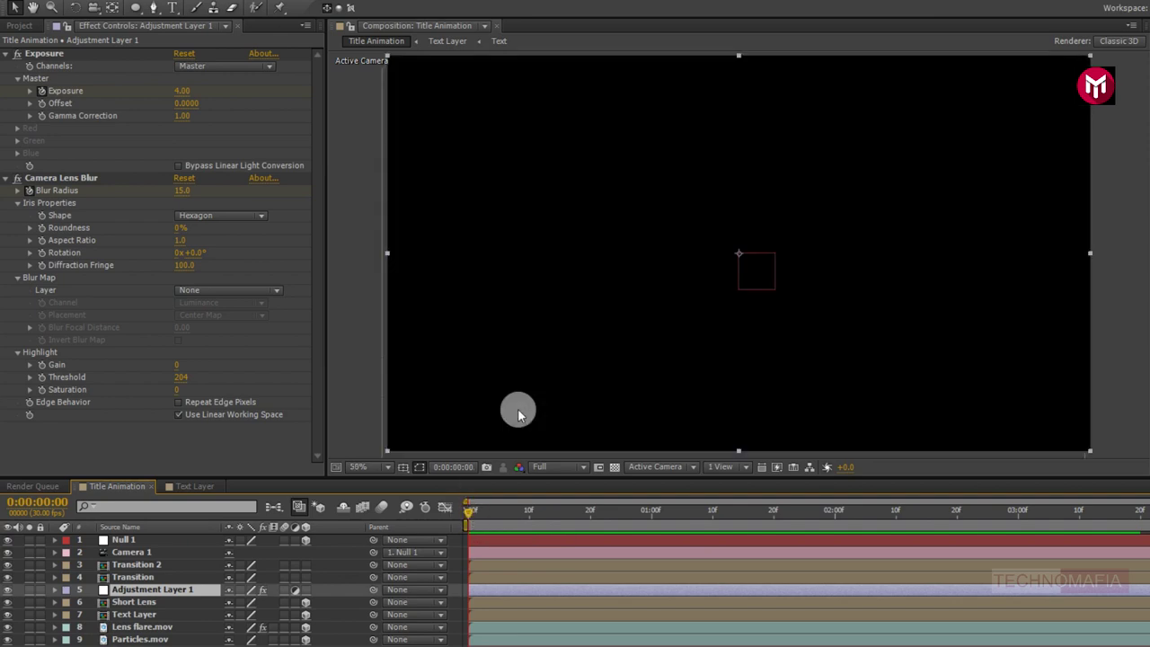
pyautogui.press('space')
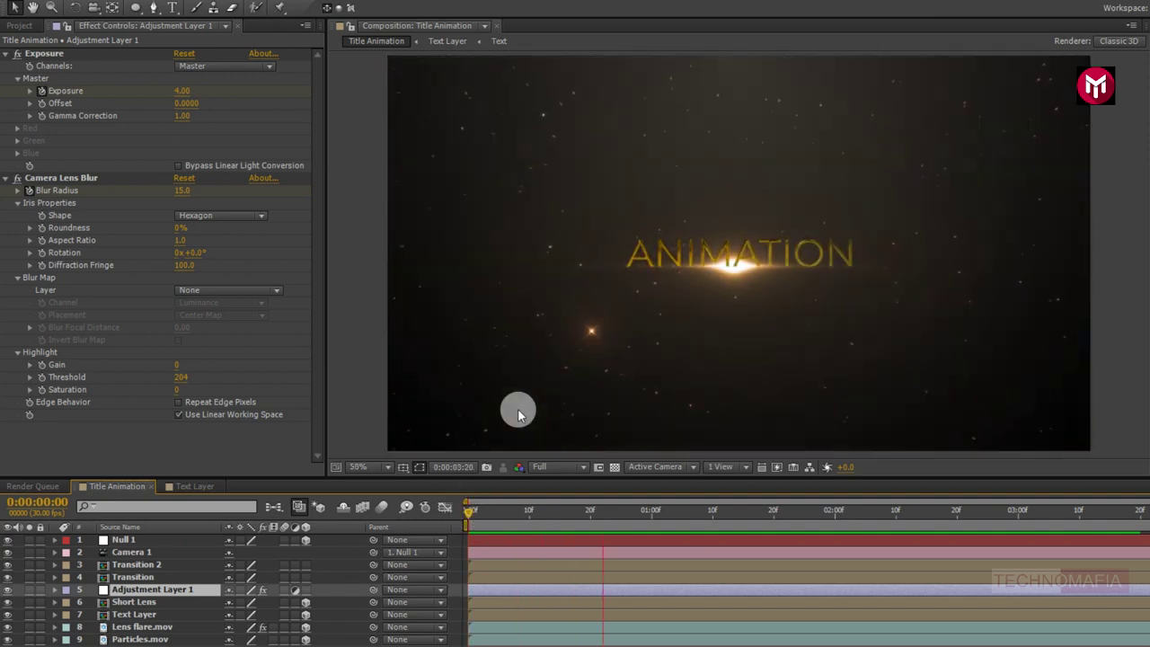